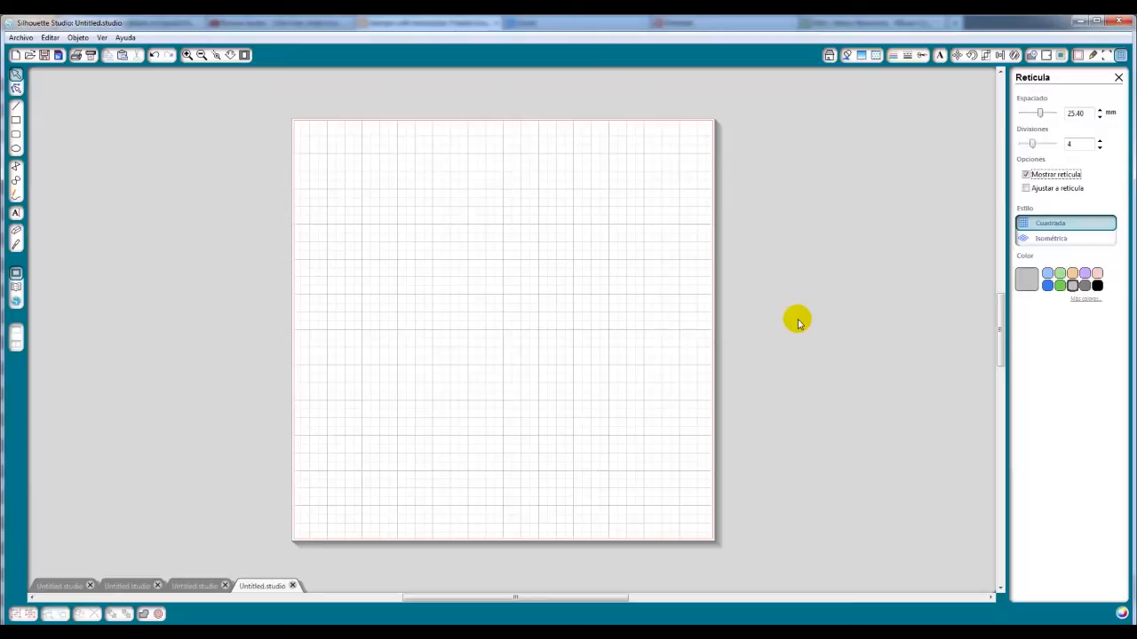
Hide the grid and draw a circle about 67 mm in diameter in the page's upper-left area
{"action": "left_click", "coordinate": [1027, 175]}
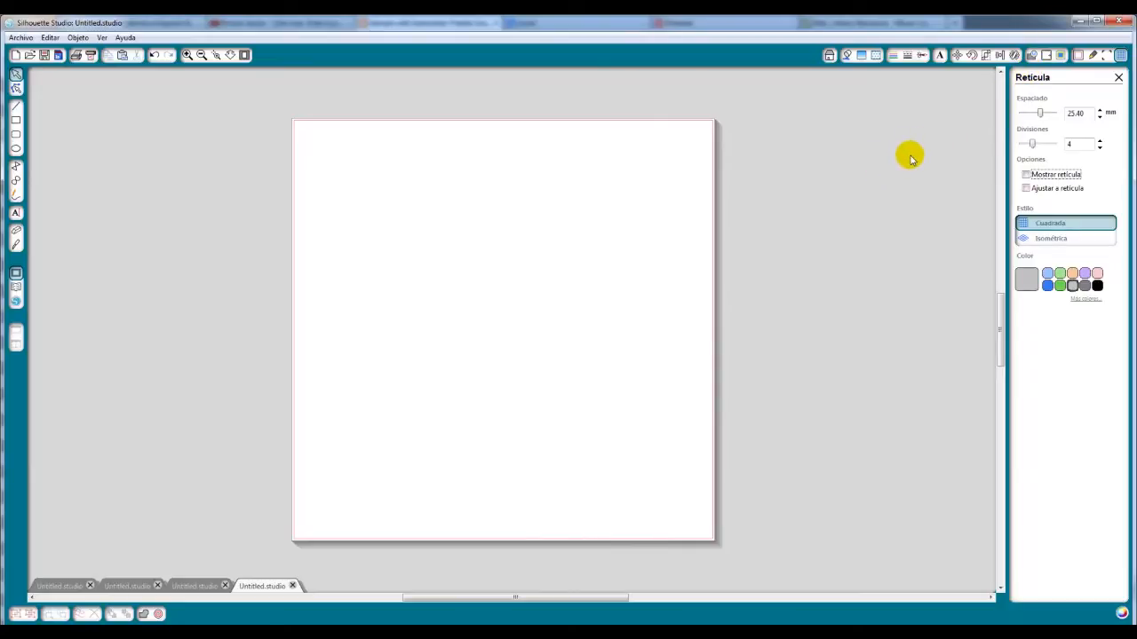
{"action": "left_click", "coordinate": [1033, 56]}
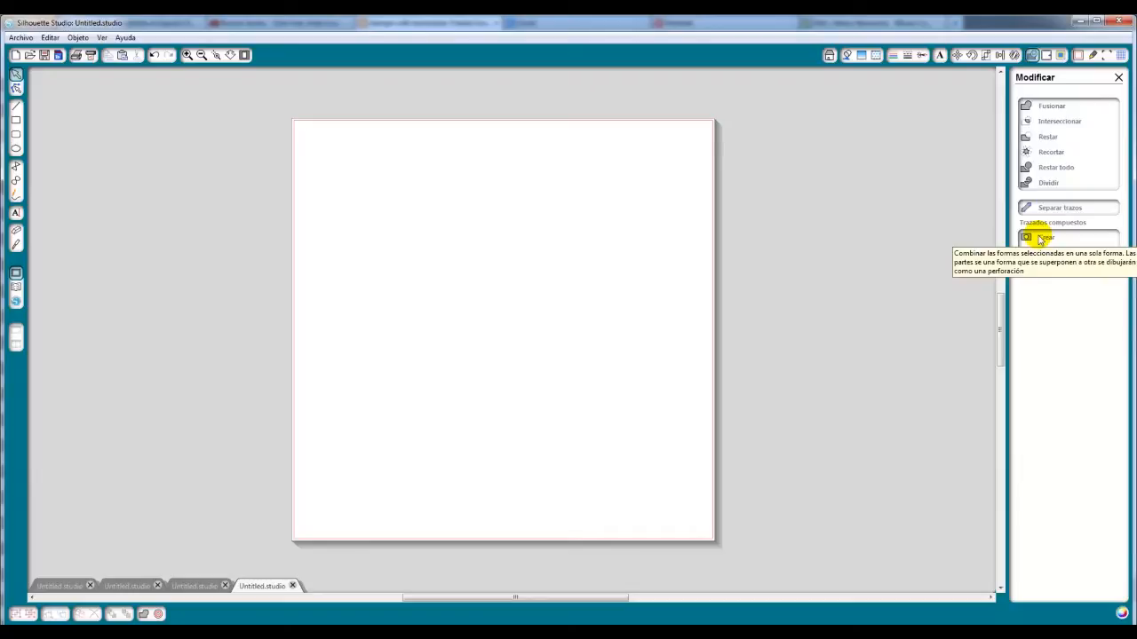
{"action": "left_click", "coordinate": [16, 148]}
{"action": "mouse_move", "coordinate": [403, 213]}
{"action": "left_mouse_down"}
{"action": "mouse_move", "coordinate": [362, 205]}
{"action": "mouse_move", "coordinate": [388, 264]}
{"action": "mouse_move", "coordinate": [382, 250]}
{"action": "mouse_move", "coordinate": [414, 248]}
{"action": "left_mouse_up"}
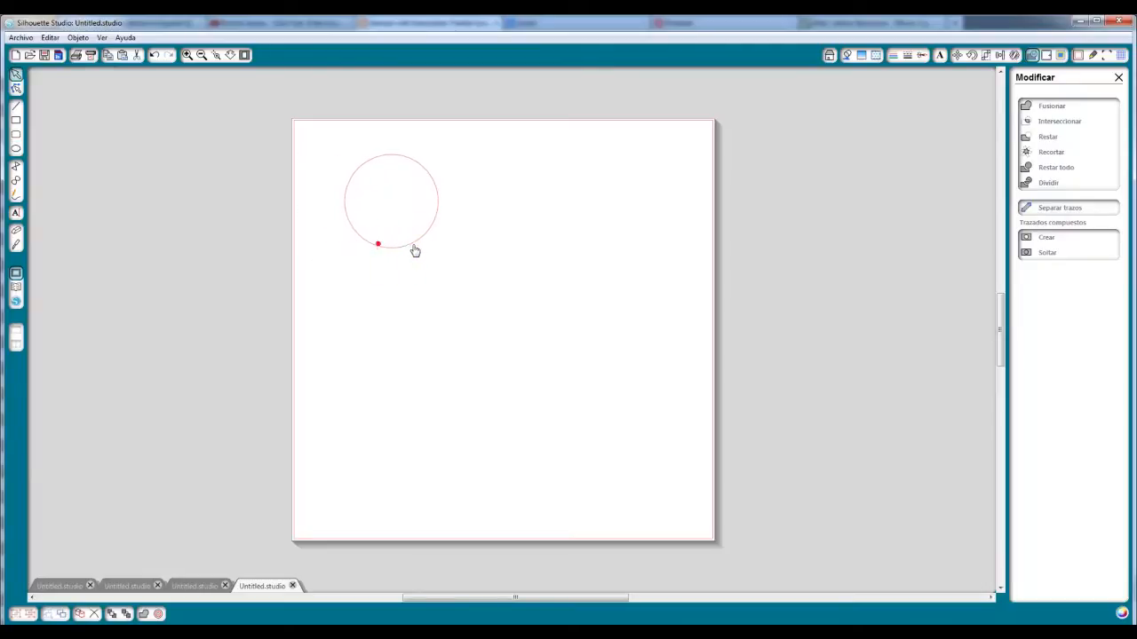
Create an internal offset of the circle at a distance of 8 mm
{"action": "left_click", "coordinate": [1044, 55]}
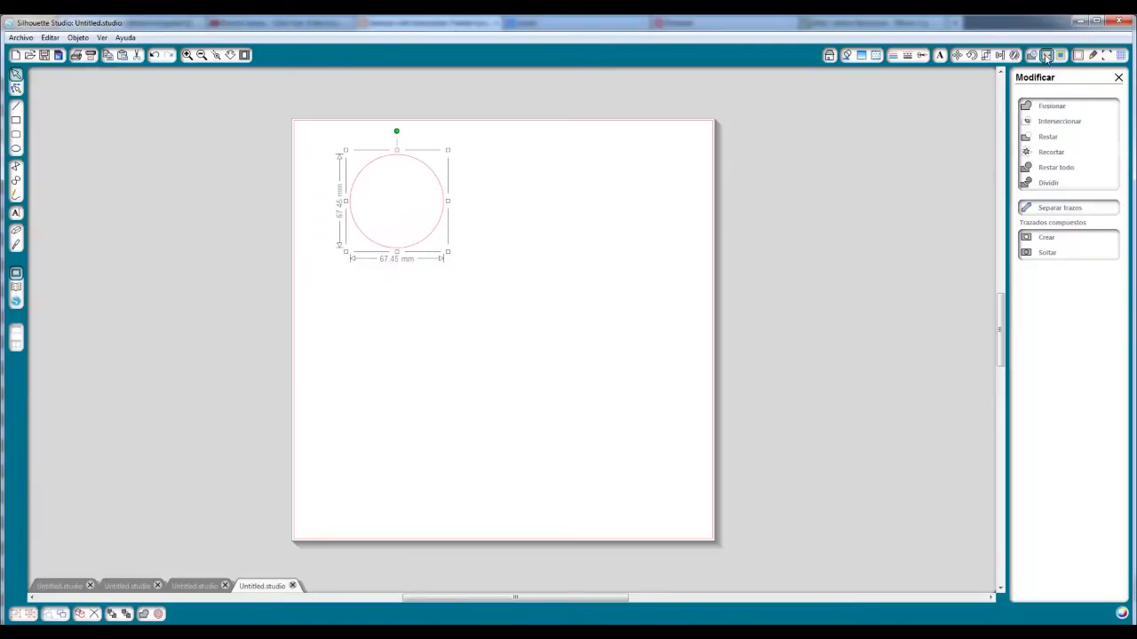
{"action": "left_click", "coordinate": [1072, 120]}
{"action": "left_click", "coordinate": [1076, 197]}
{"action": "double_click", "coordinate": [1085, 172]}
{"action": "type", "text": "5"}
{"action": "key", "text": "Return"}
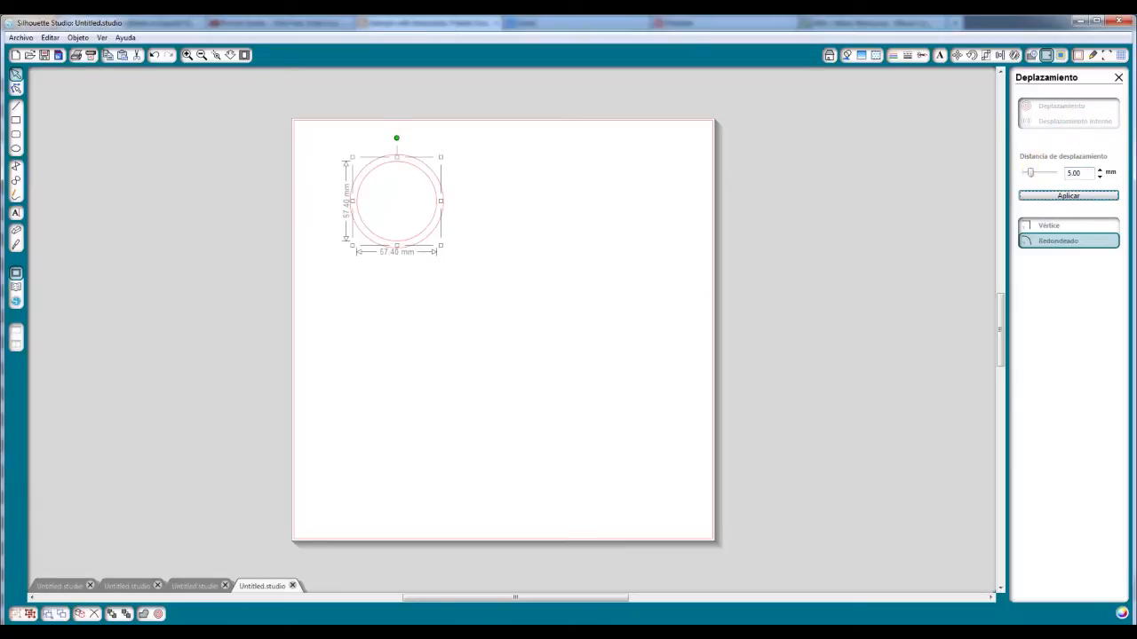
{"action": "type", "text": "8"}
{"action": "key", "text": "Tab"}
{"action": "left_click", "coordinate": [1085, 197]}
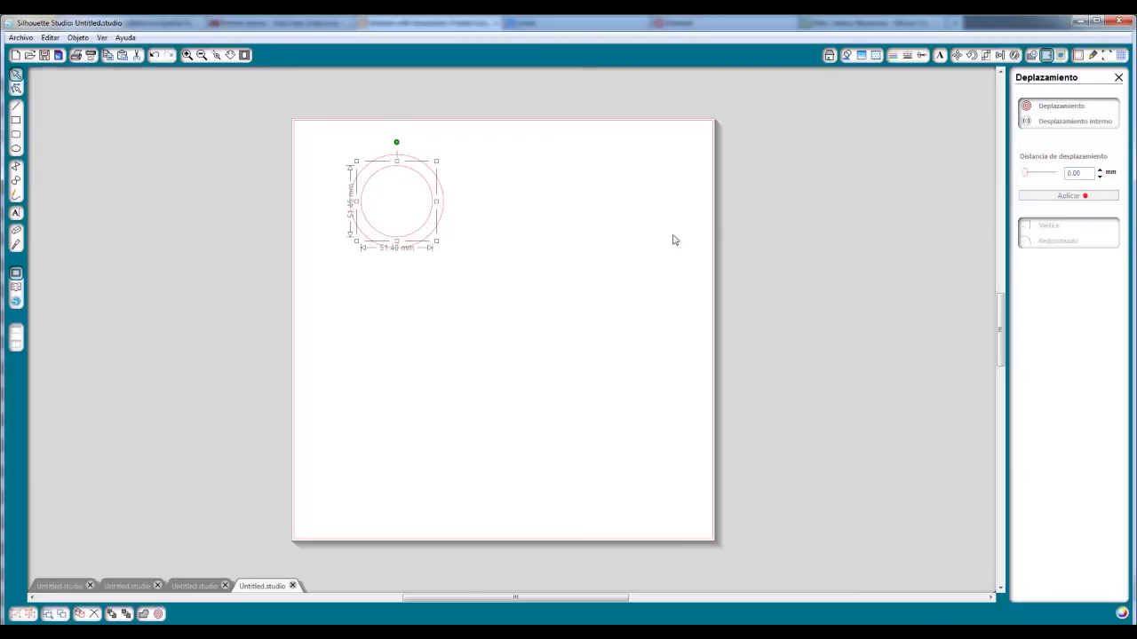
{"action": "left_click", "coordinate": [497, 197]}
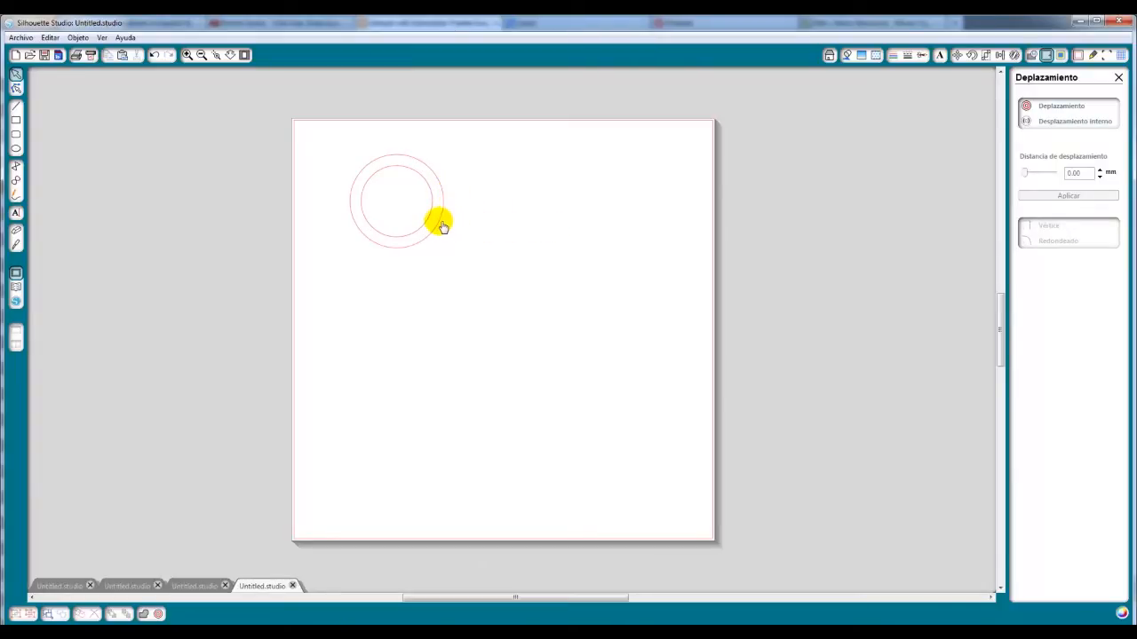
{"action": "left_click_drag", "start_coordinate": [412, 223], "coordinate": [316, 285]}
{"action": "left_click", "coordinate": [422, 314]}
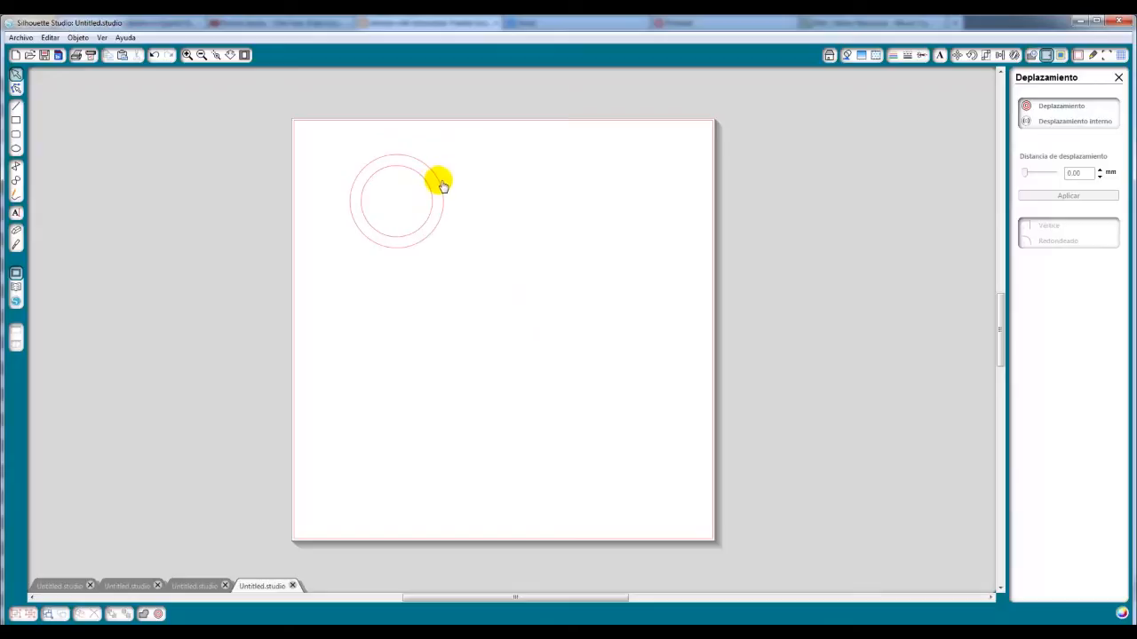
Fill the outer circle with green and the inner circle with turquoise
{"action": "left_click", "coordinate": [442, 185]}
{"action": "left_click", "coordinate": [848, 56]}
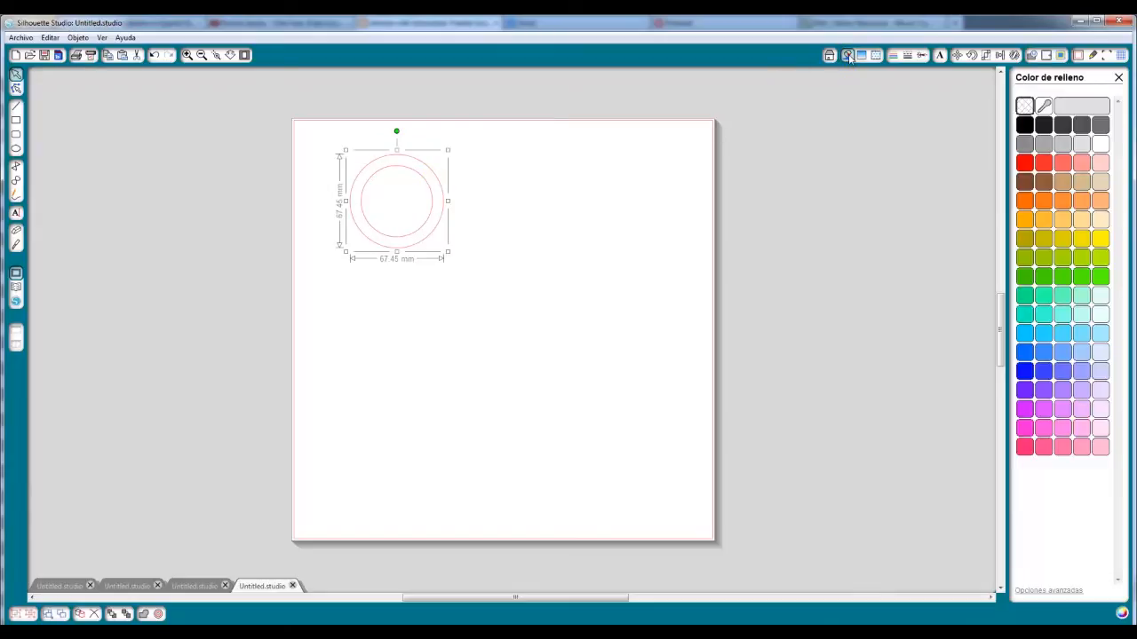
{"action": "left_click", "coordinate": [1043, 276]}
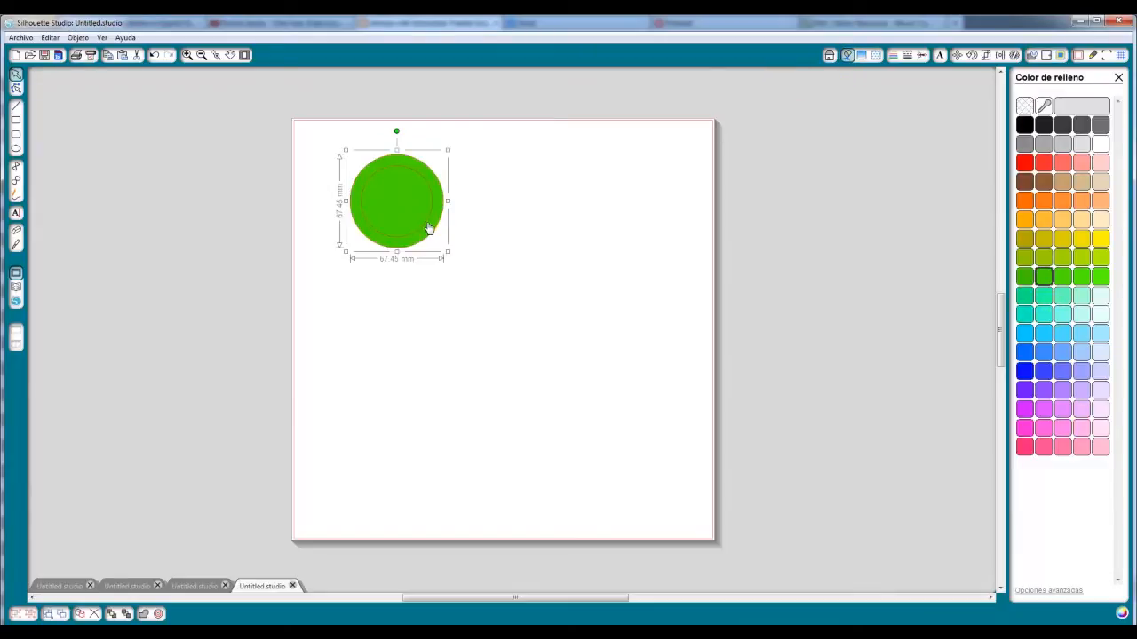
{"action": "left_click", "coordinate": [470, 232]}
{"action": "left_click", "coordinate": [427, 228]}
{"action": "left_click", "coordinate": [1063, 295]}
{"action": "left_click", "coordinate": [516, 252]}
Combine the two circles into a compound path and move the ring slightly upward
{"action": "left_click", "coordinate": [497, 127]}
{"action": "left_click_drag", "start_coordinate": [487, 189], "coordinate": [293, 286]}
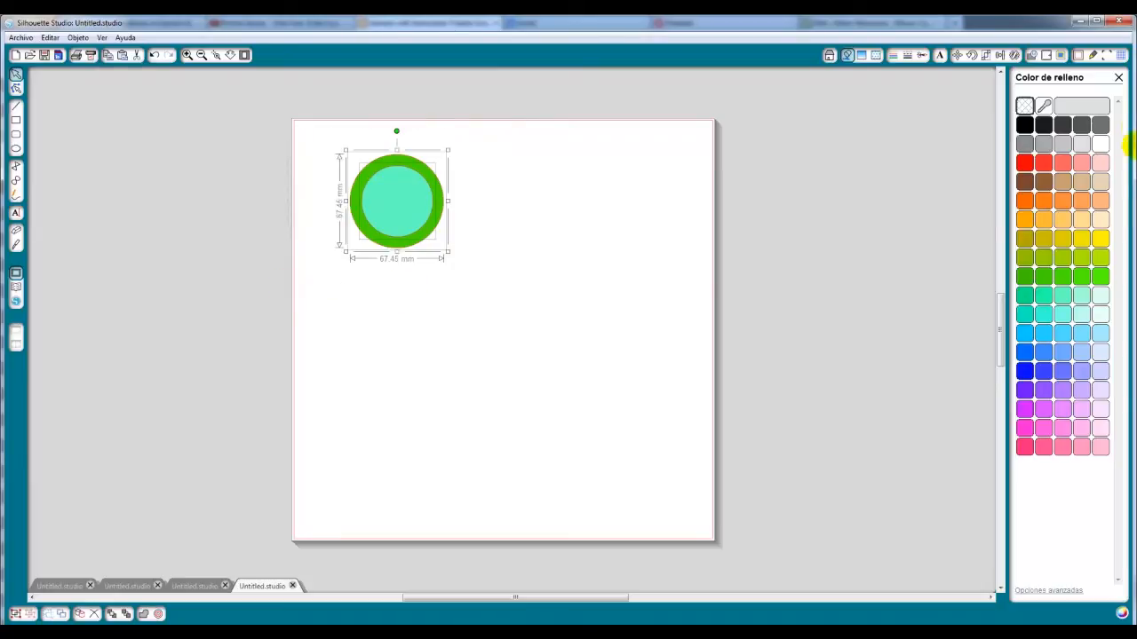
{"action": "left_click", "coordinate": [1031, 56]}
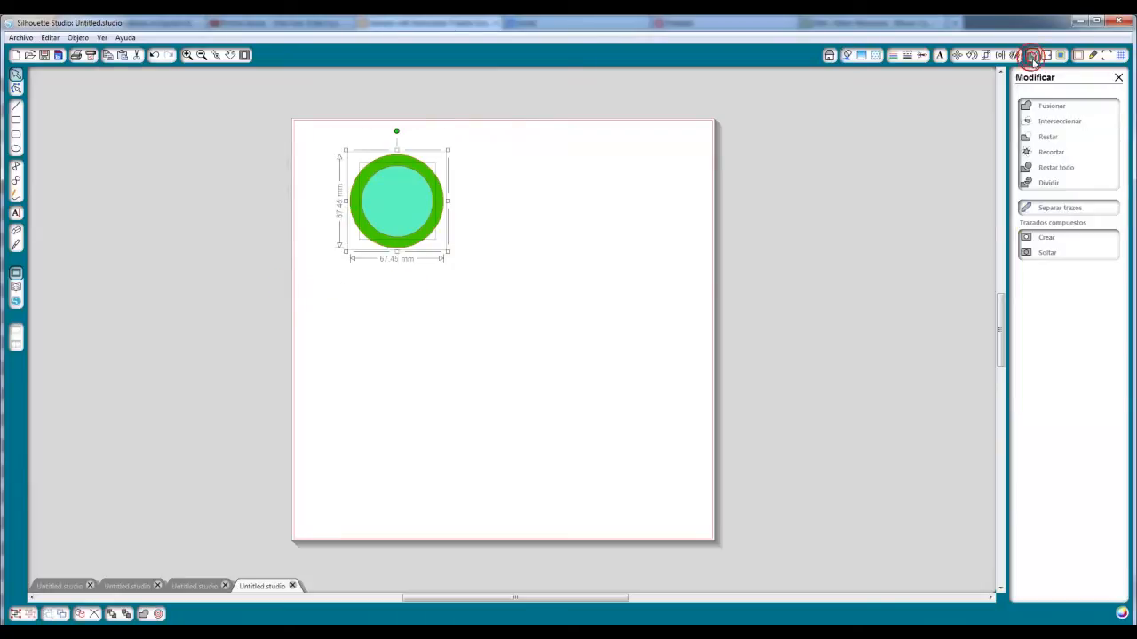
{"action": "left_click", "coordinate": [1046, 239]}
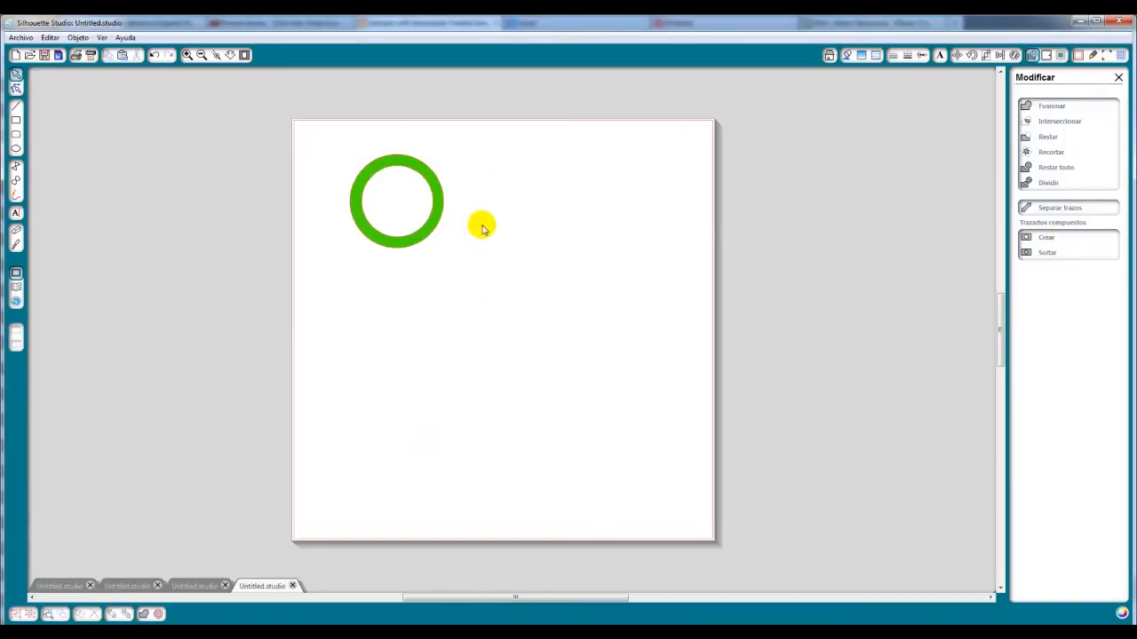
{"action": "mouse_move", "coordinate": [425, 229]}
{"action": "left_mouse_down"}
{"action": "mouse_move", "coordinate": [475, 150]}
{"action": "mouse_move", "coordinate": [373, 218]}
{"action": "mouse_move", "coordinate": [427, 160]}
{"action": "mouse_move", "coordinate": [428, 227]}
{"action": "left_mouse_up"}
{"action": "left_click", "coordinate": [528, 273]}
Draw a rectangle about 119 × 92 mm around the ring and fill it with light blue
{"action": "left_click", "coordinate": [16, 120]}
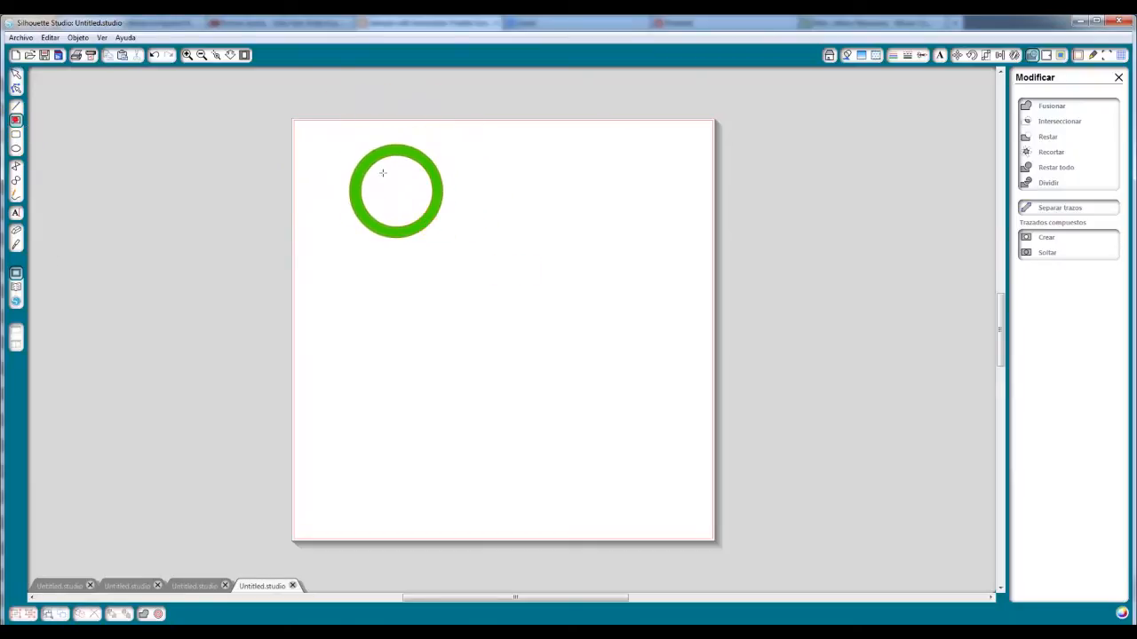
{"action": "mouse_move", "coordinate": [315, 130]}
{"action": "left_mouse_down"}
{"action": "mouse_move", "coordinate": [366, 198]}
{"action": "mouse_move", "coordinate": [456, 271]}
{"action": "mouse_move", "coordinate": [488, 263]}
{"action": "mouse_move", "coordinate": [479, 258]}
{"action": "left_mouse_up"}
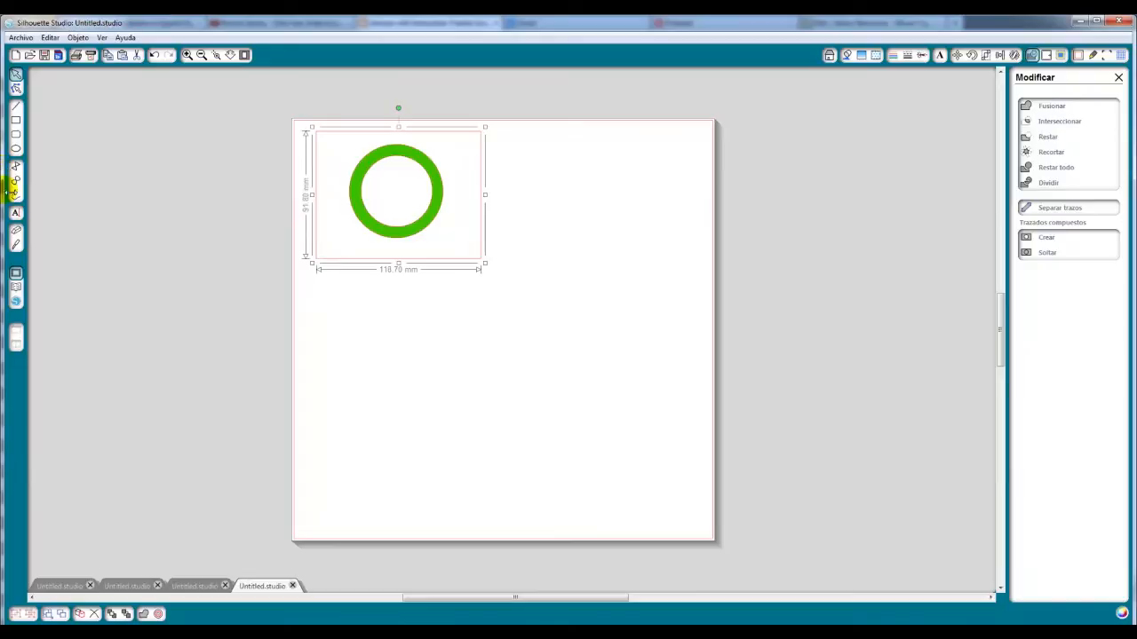
{"action": "left_click", "coordinate": [846, 55]}
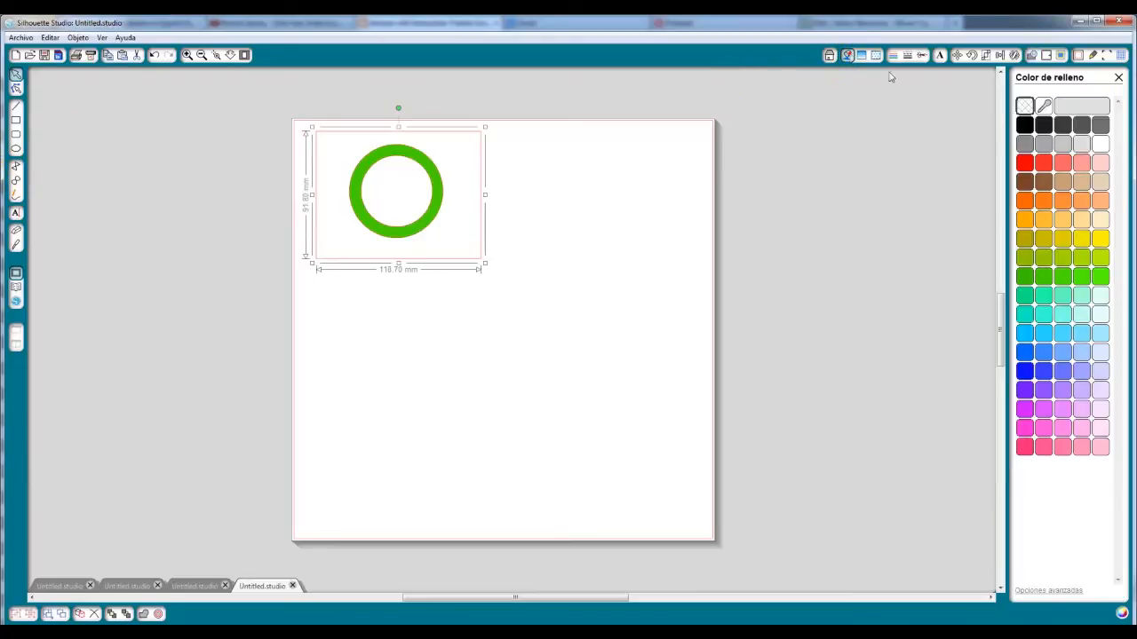
{"action": "left_click", "coordinate": [1100, 352]}
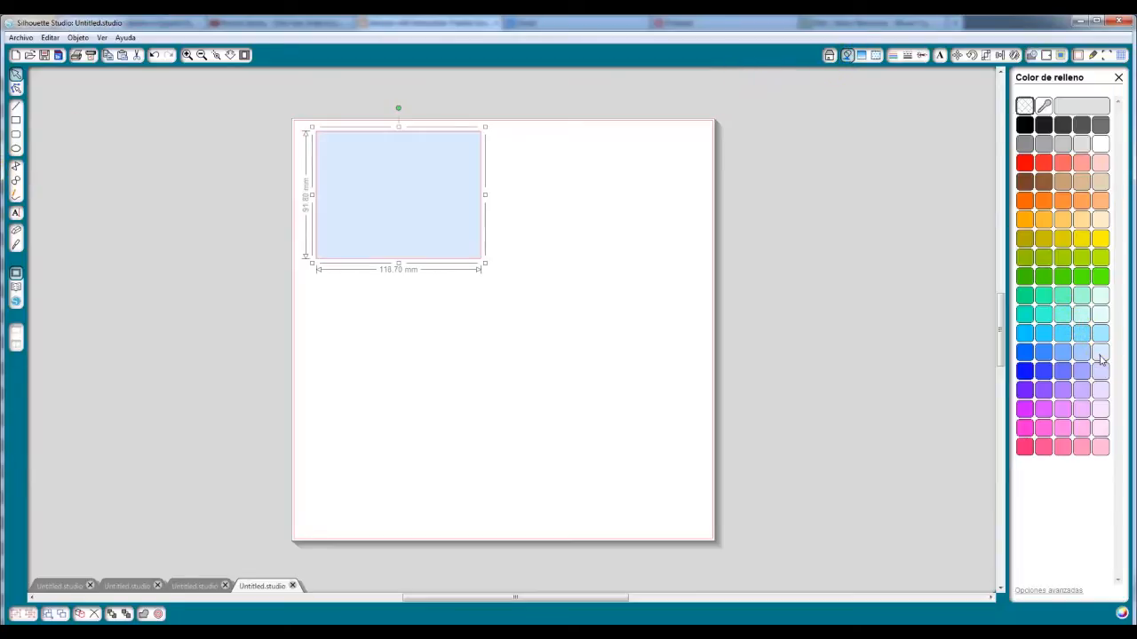
Send the light blue rectangle to the back and centre the green ring on it
{"action": "right_click", "coordinate": [451, 216]}
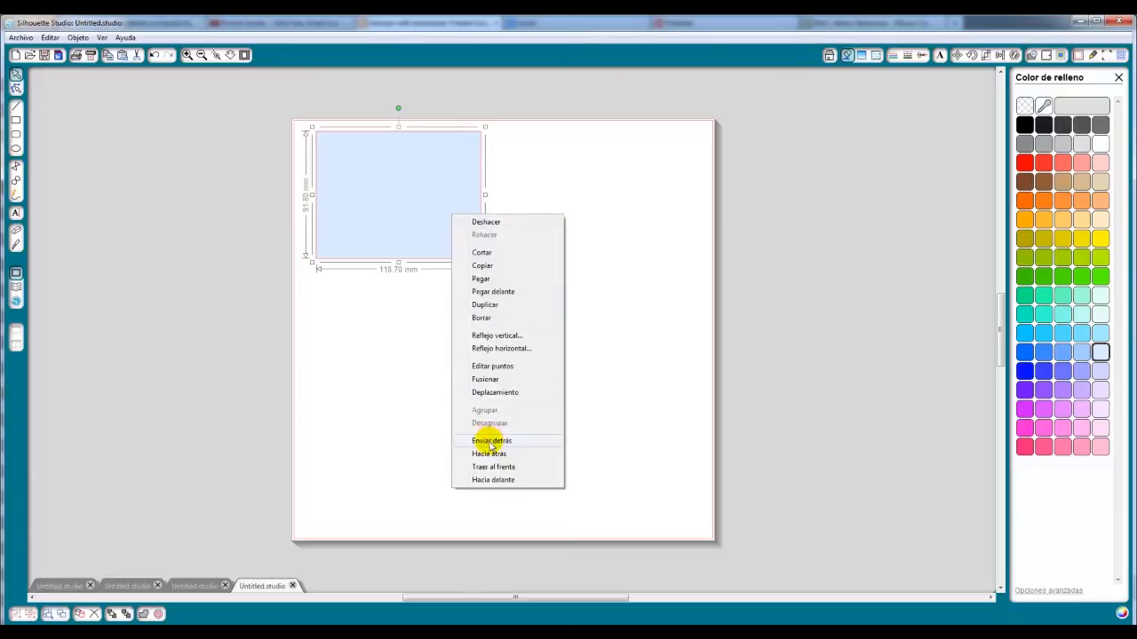
{"action": "left_click", "coordinate": [484, 436]}
{"action": "mouse_move", "coordinate": [427, 223]}
{"action": "left_mouse_down"}
{"action": "mouse_move", "coordinate": [436, 294]}
{"action": "mouse_move", "coordinate": [426, 223]}
{"action": "mouse_move", "coordinate": [432, 233]}
{"action": "left_mouse_up"}
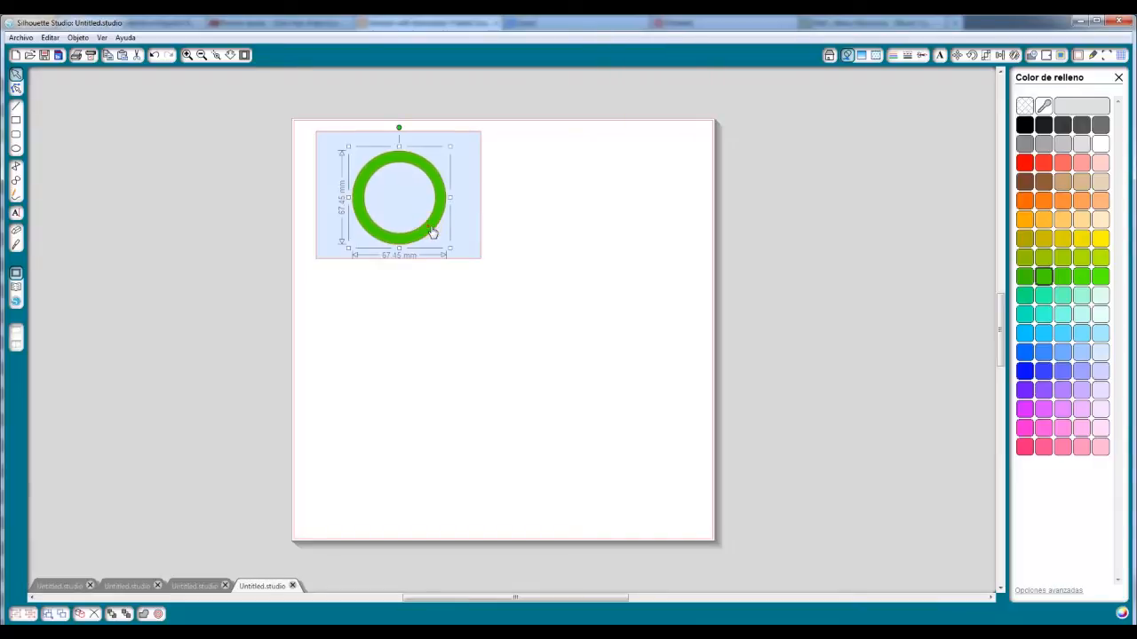
Release the ring's compound path and fill the inner circle with light turquoise
{"action": "left_click", "coordinate": [1031, 56]}
{"action": "left_click", "coordinate": [1046, 253]}
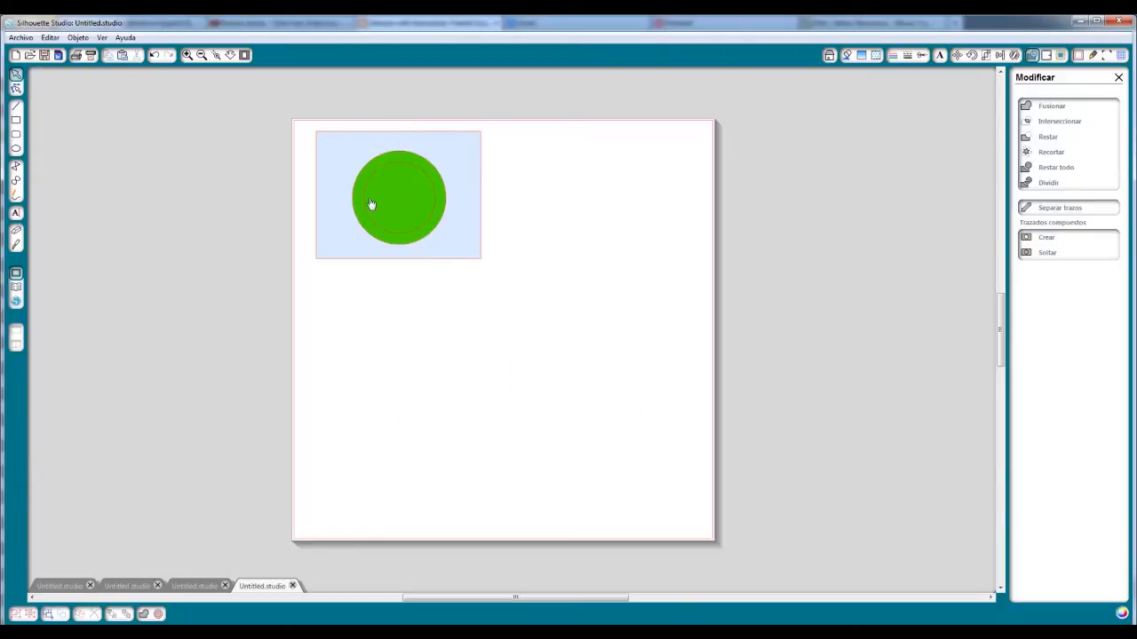
{"action": "left_click", "coordinate": [415, 211]}
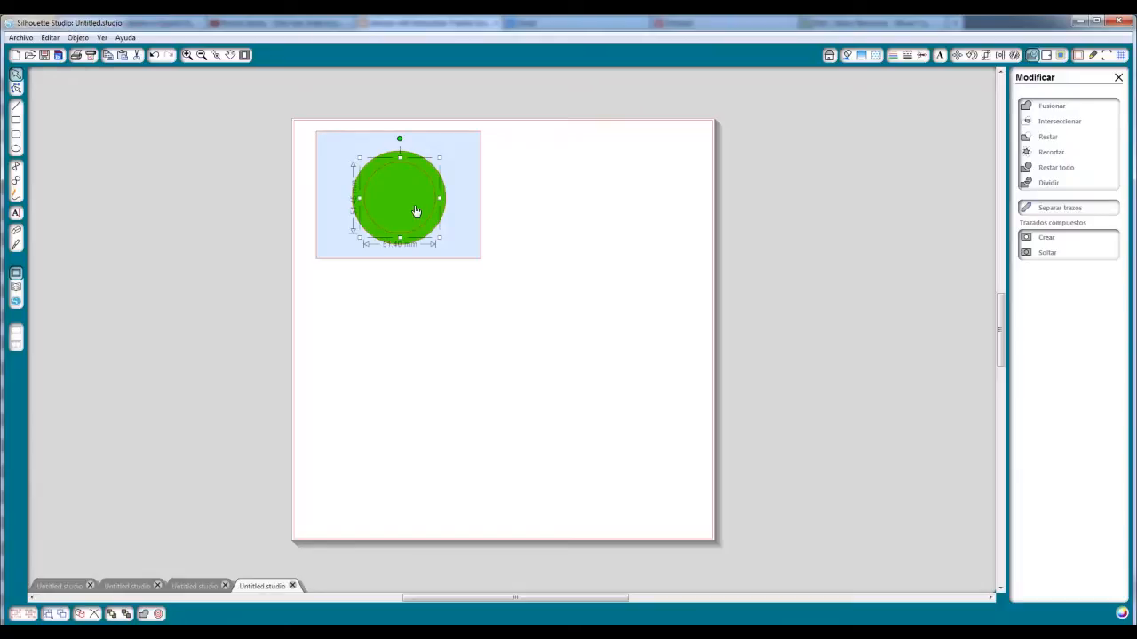
{"action": "left_click", "coordinate": [847, 55]}
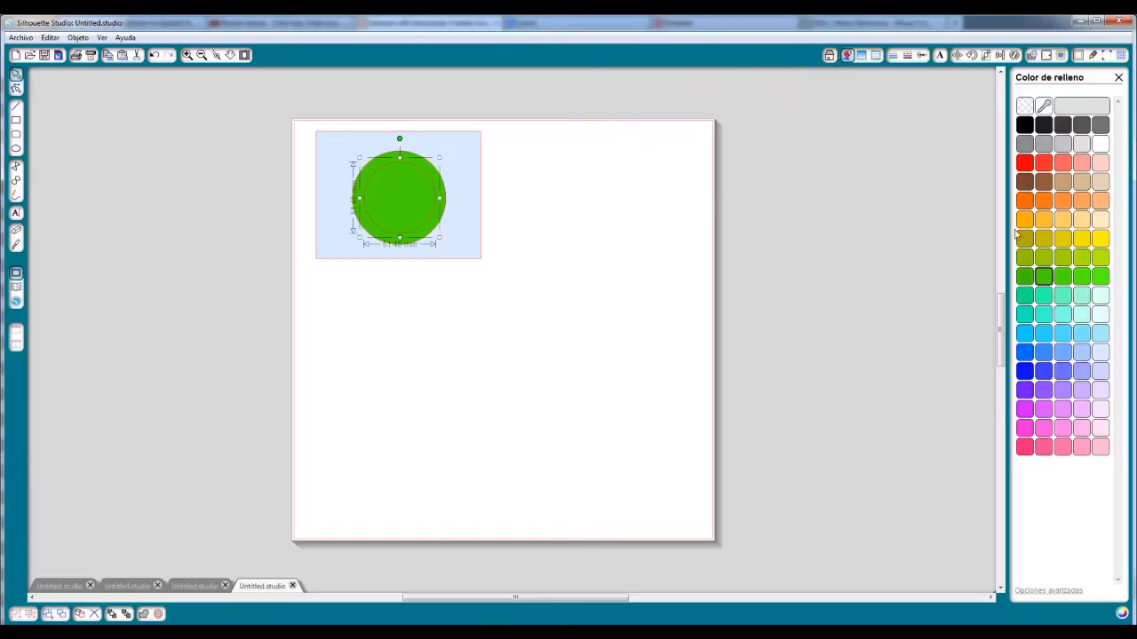
{"action": "left_click", "coordinate": [1082, 298]}
{"action": "left_click", "coordinate": [532, 274]}
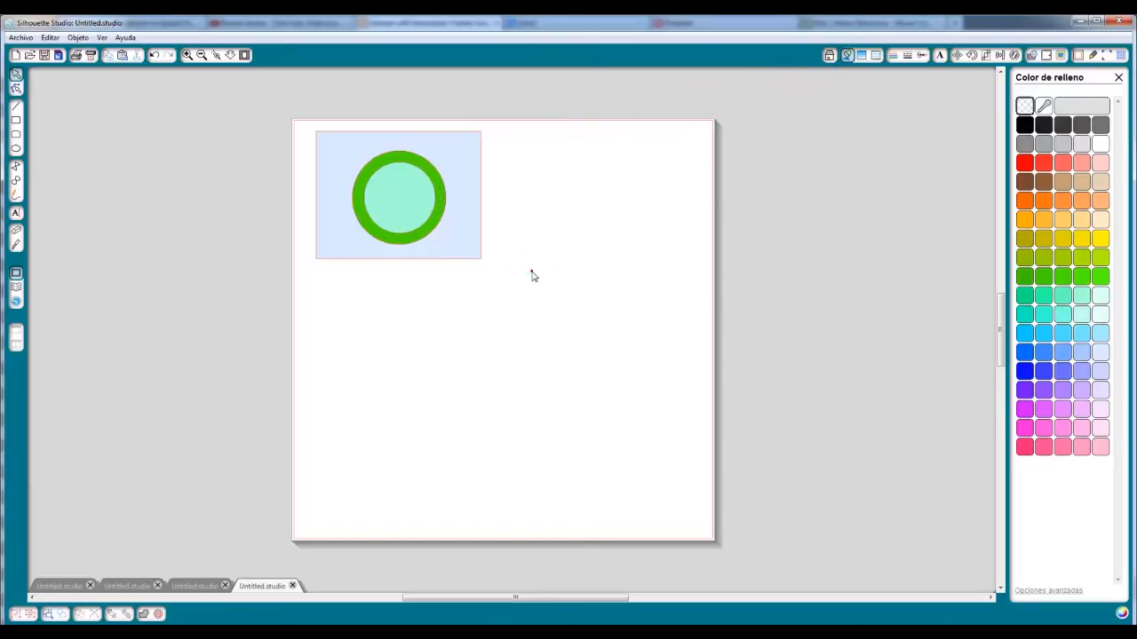
Select the inner and outer circles together and combine them into a compound path again
{"action": "left_click", "coordinate": [382, 194]}
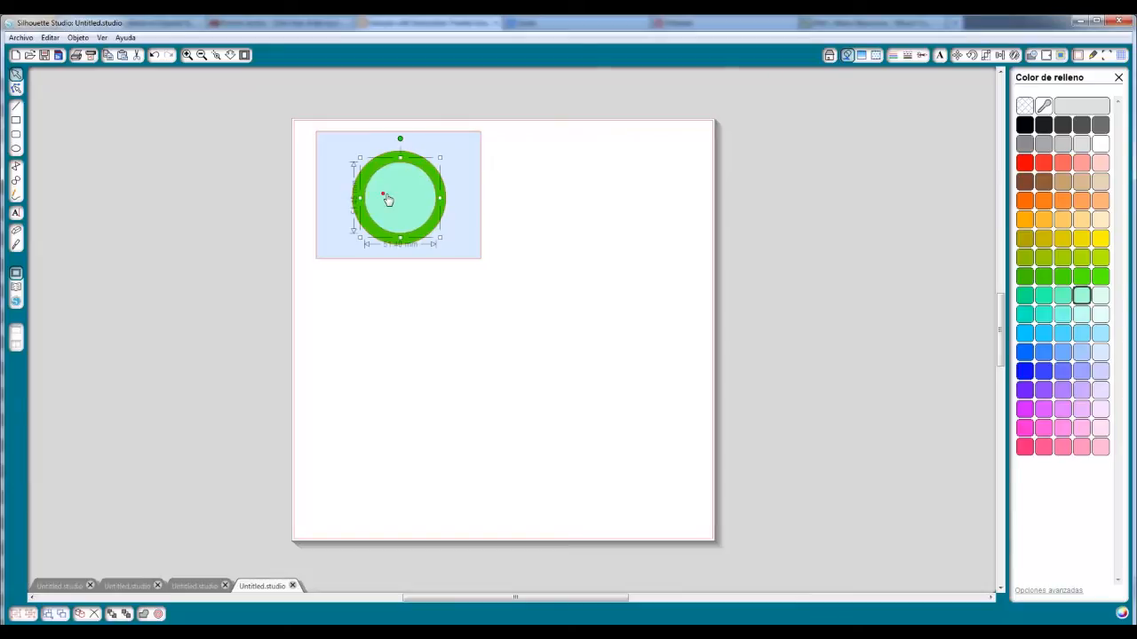
{"action": "left_click", "coordinate": [364, 226]}
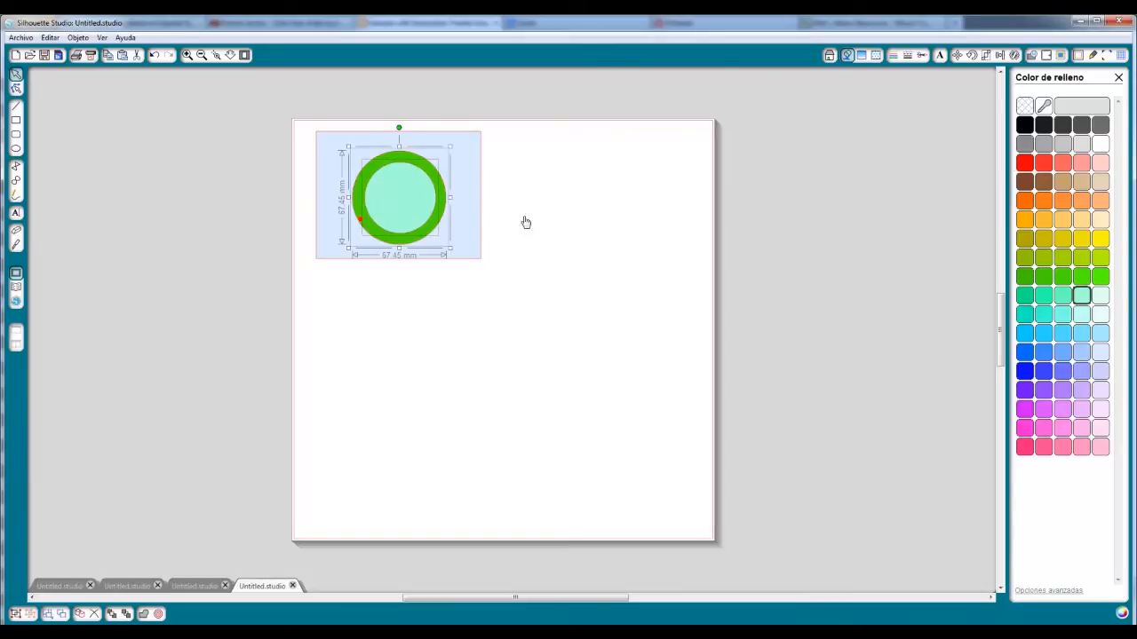
{"action": "left_click", "coordinate": [1033, 56]}
{"action": "left_click", "coordinate": [1033, 237]}
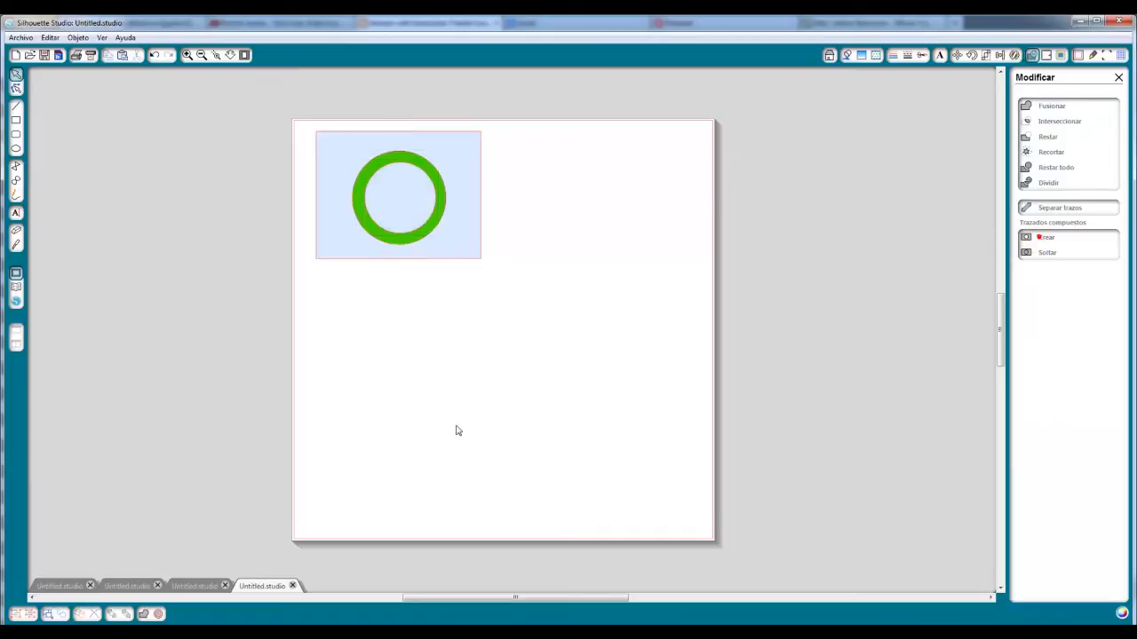
Combine the rectangle and the ring into one compound path and reposition it near the page's upper-left corner
{"action": "left_click_drag", "start_coordinate": [525, 105], "coordinate": [195, 315]}
{"action": "left_click", "coordinate": [1047, 252]}
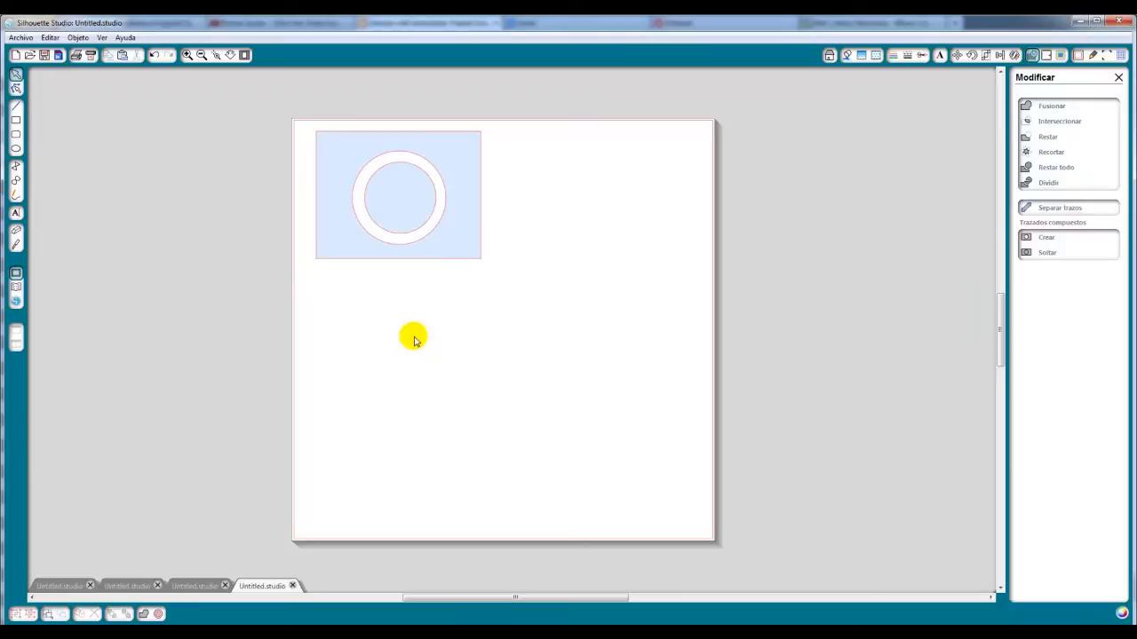
{"action": "mouse_move", "coordinate": [449, 253]}
{"action": "left_mouse_down"}
{"action": "mouse_move", "coordinate": [456, 341]}
{"action": "mouse_move", "coordinate": [455, 244]}
{"action": "left_mouse_up"}
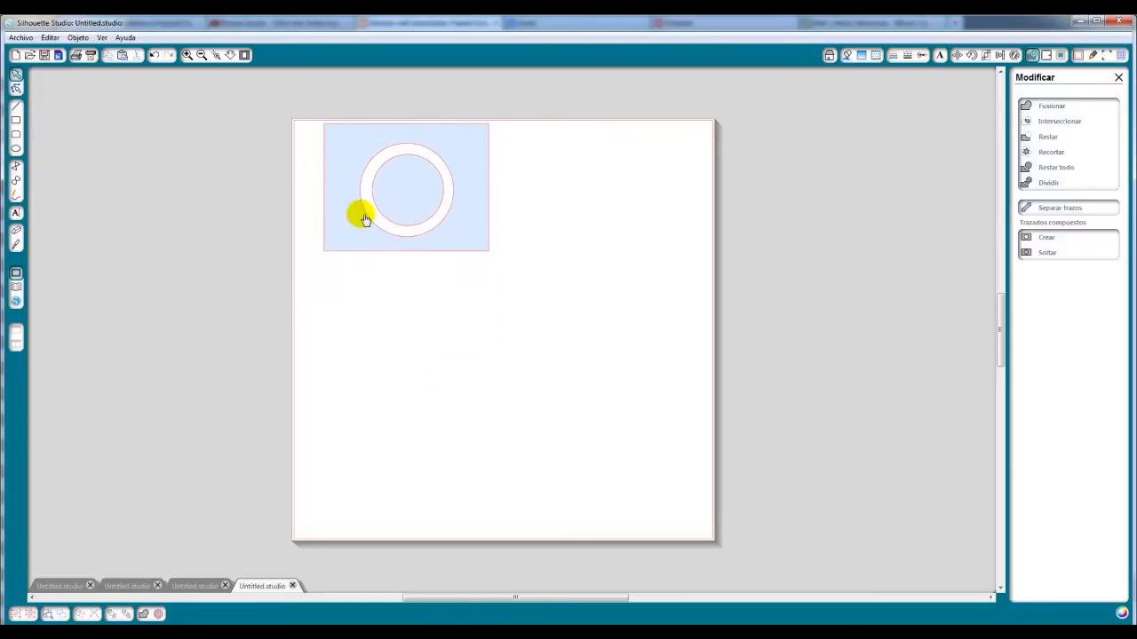
{"action": "left_click_drag", "start_coordinate": [470, 149], "coordinate": [458, 178]}
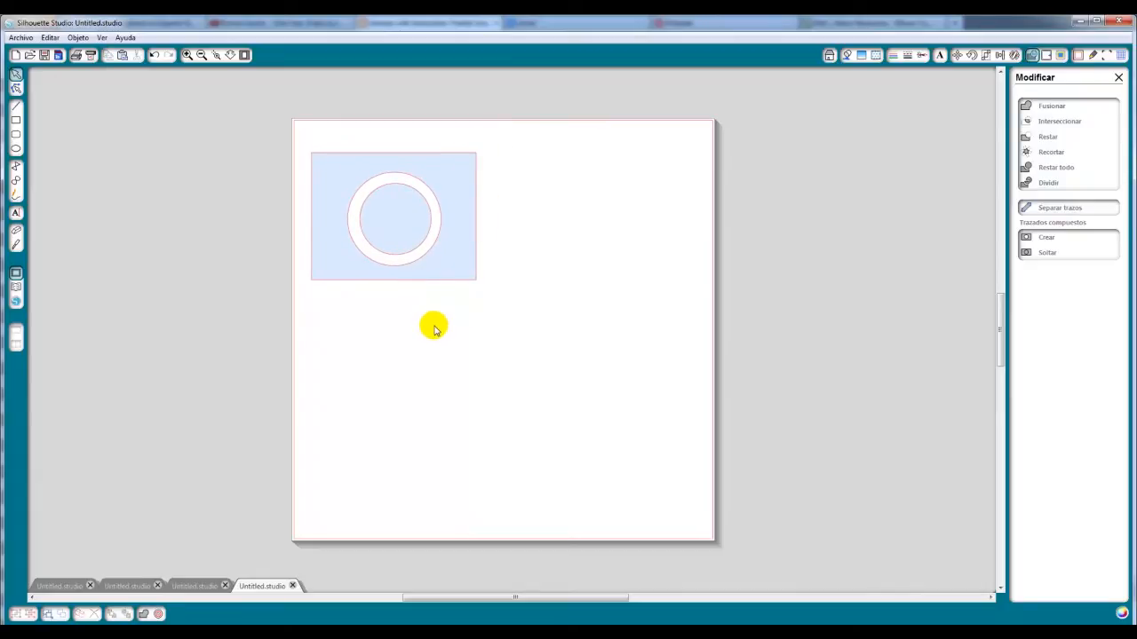
{"action": "left_click_drag", "start_coordinate": [447, 279], "coordinate": [451, 261]}
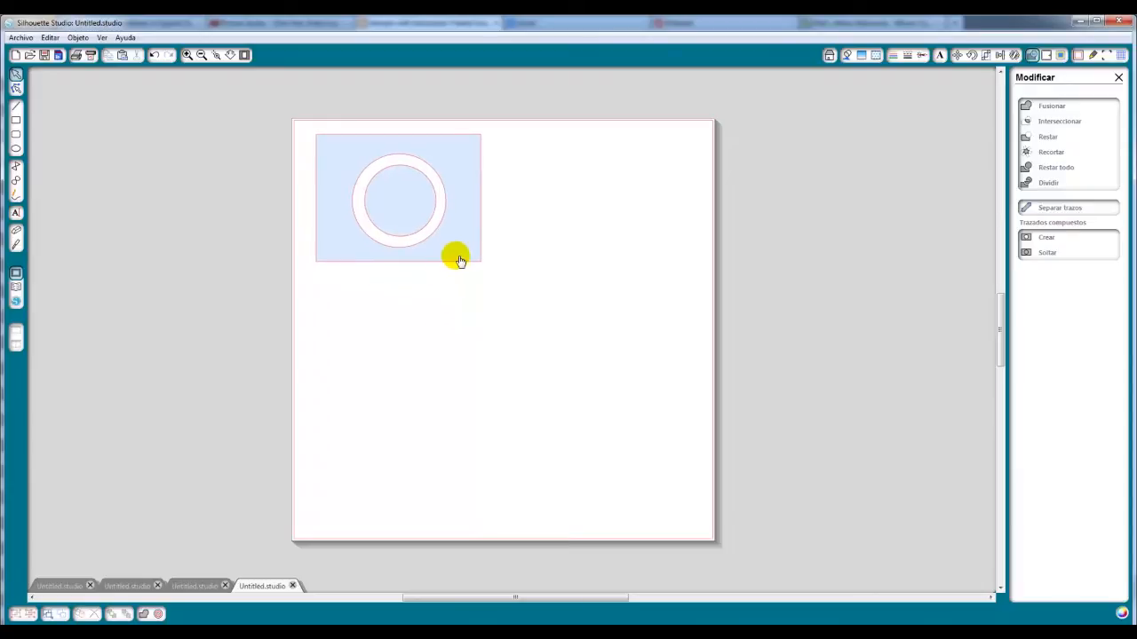
{"action": "key", "text": "ctrl+z"}
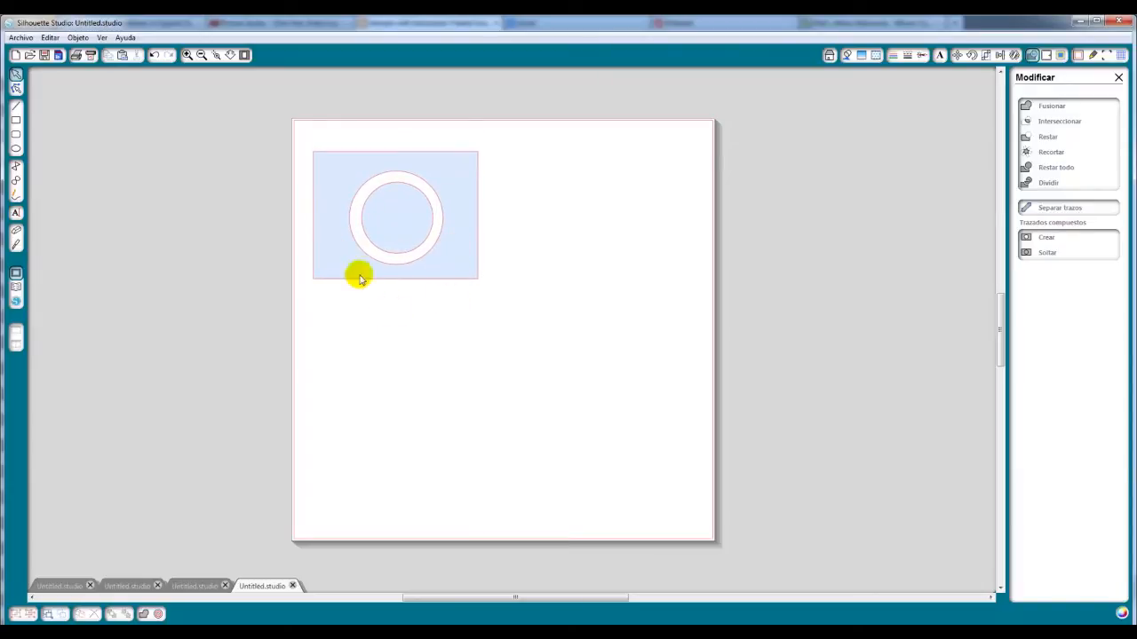
{"action": "left_click_drag", "start_coordinate": [464, 261], "coordinate": [474, 238]}
{"action": "left_click", "coordinate": [80, 209]}
Draw a circle below the rectangle and arrange four small circles about 11 mm wide inside it like button holes
{"action": "left_click", "coordinate": [18, 149]}
{"action": "left_click_drag", "start_coordinate": [390, 334], "coordinate": [420, 376]}
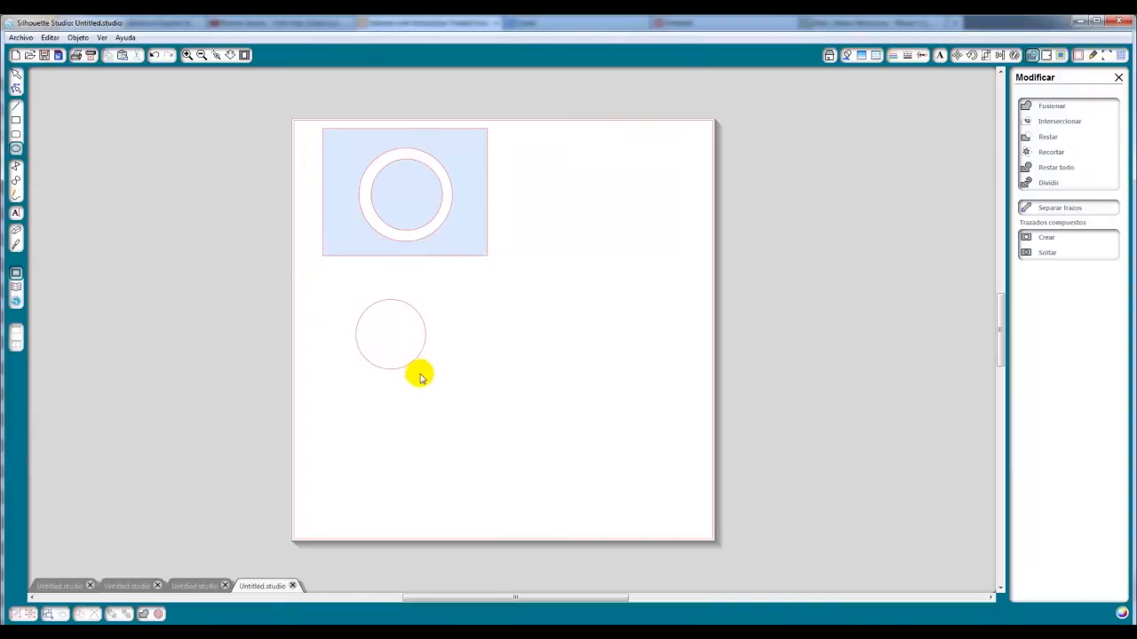
{"action": "left_click", "coordinate": [16, 149]}
{"action": "mouse_move", "coordinate": [476, 316]}
{"action": "left_mouse_down"}
{"action": "mouse_move", "coordinate": [488, 331]}
{"action": "mouse_move", "coordinate": [384, 336]}
{"action": "mouse_move", "coordinate": [401, 336]}
{"action": "mouse_move", "coordinate": [385, 355]}
{"action": "mouse_move", "coordinate": [403, 352]}
{"action": "left_mouse_up"}
{"action": "left_click", "coordinate": [465, 355]}
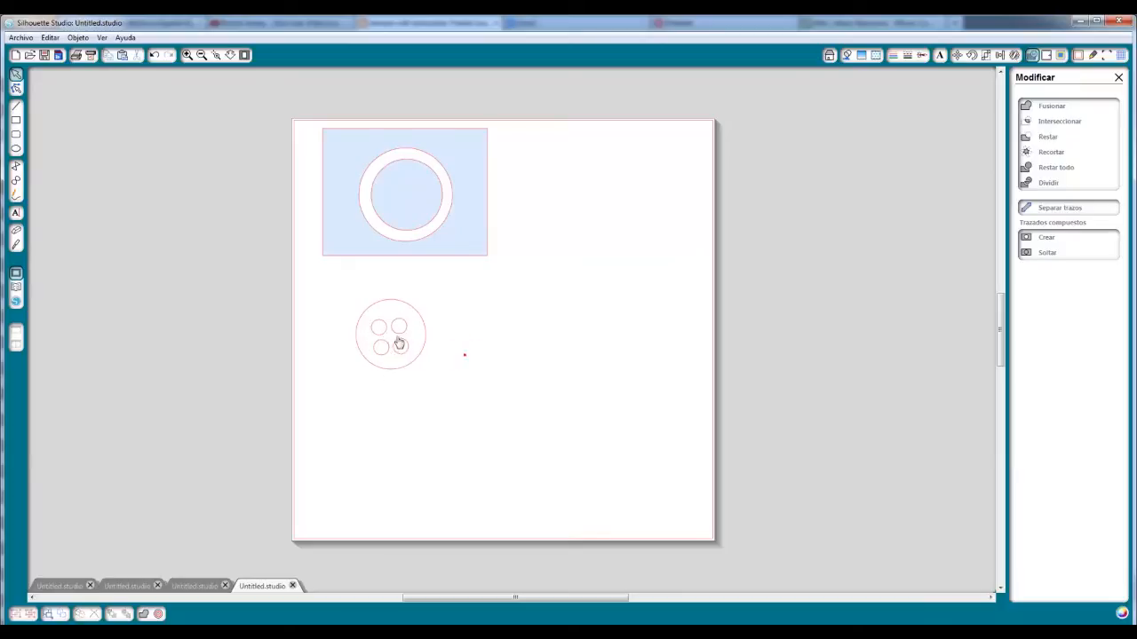
{"action": "left_click", "coordinate": [398, 334]}
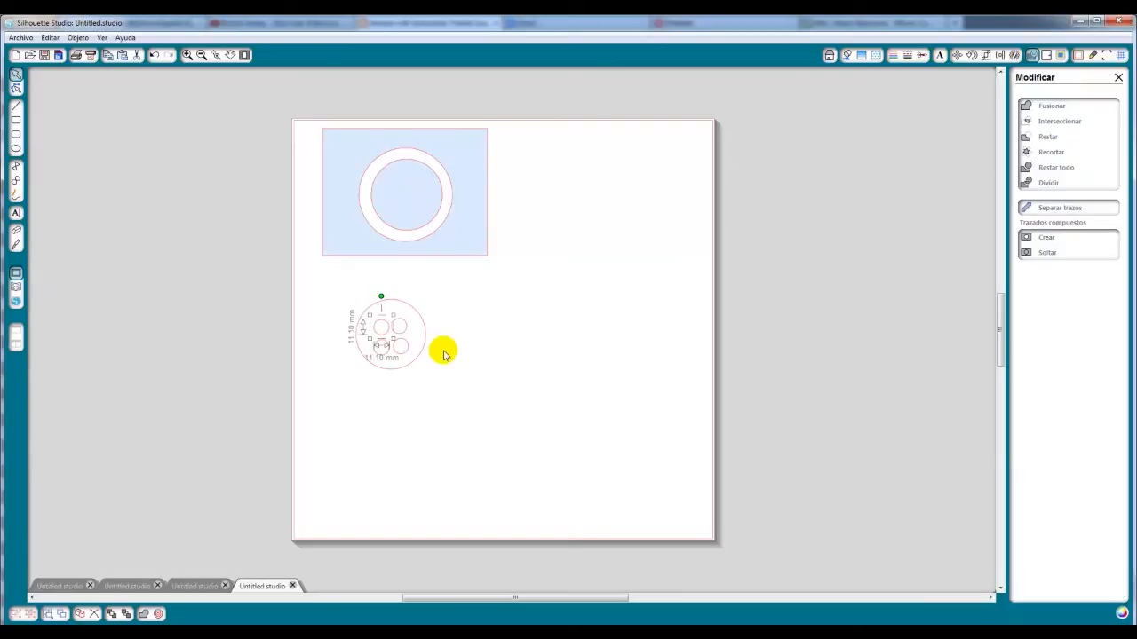
{"action": "left_click", "coordinate": [419, 325]}
{"action": "left_click", "coordinate": [404, 328]}
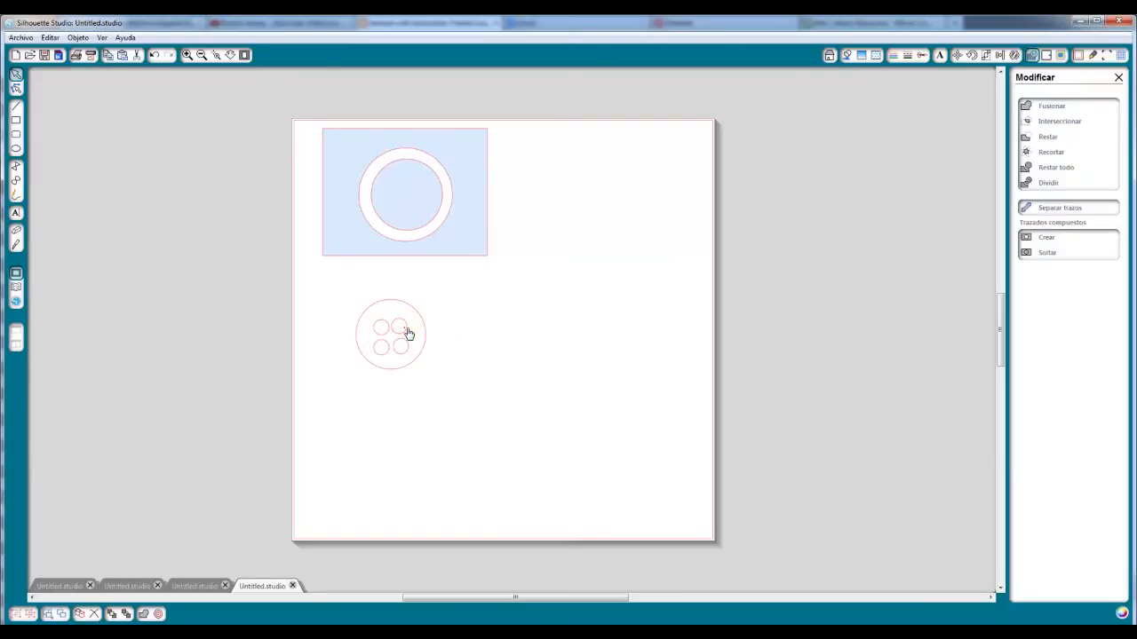
Enlarge the button's outer circle around the four holes to about 58 mm in diameter
{"action": "left_click", "coordinate": [472, 369]}
{"action": "left_click", "coordinate": [456, 364]}
{"action": "left_click", "coordinate": [414, 356]}
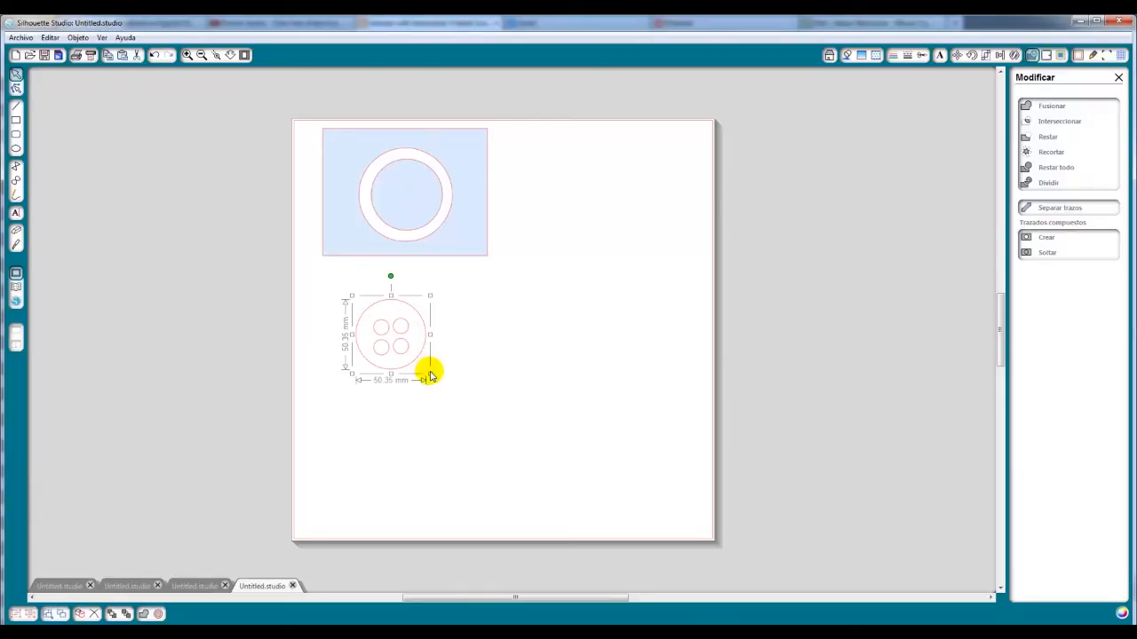
{"action": "left_click", "coordinate": [431, 376]}
{"action": "left_click", "coordinate": [458, 355]}
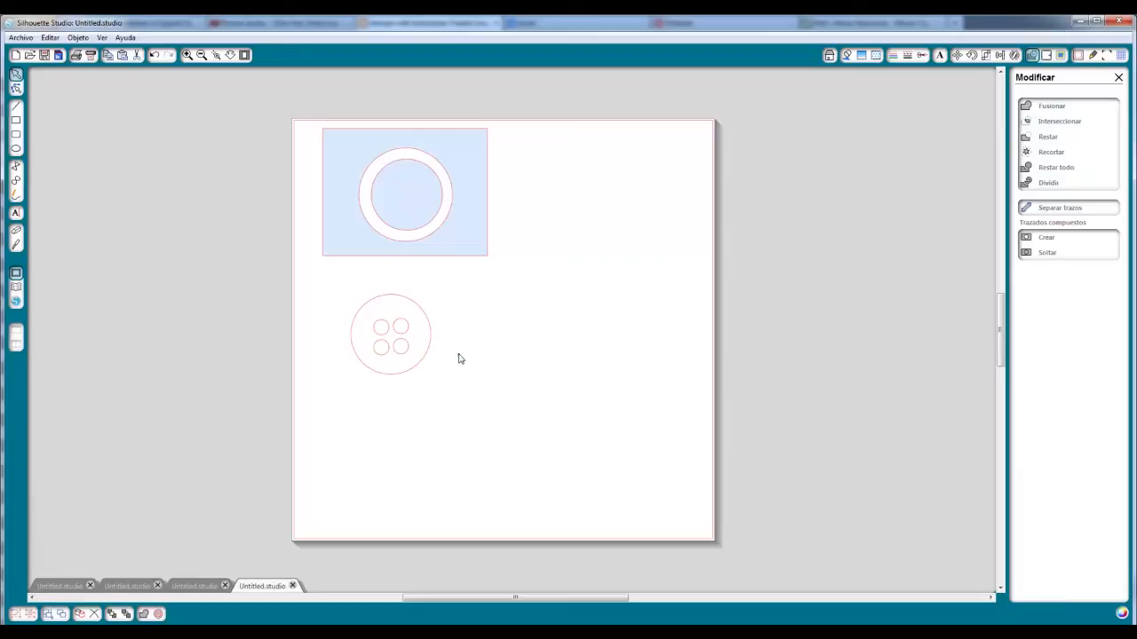
Fill the button's outer circle with turquoise green and its four hole circles with golden yellow
{"action": "left_click", "coordinate": [432, 325]}
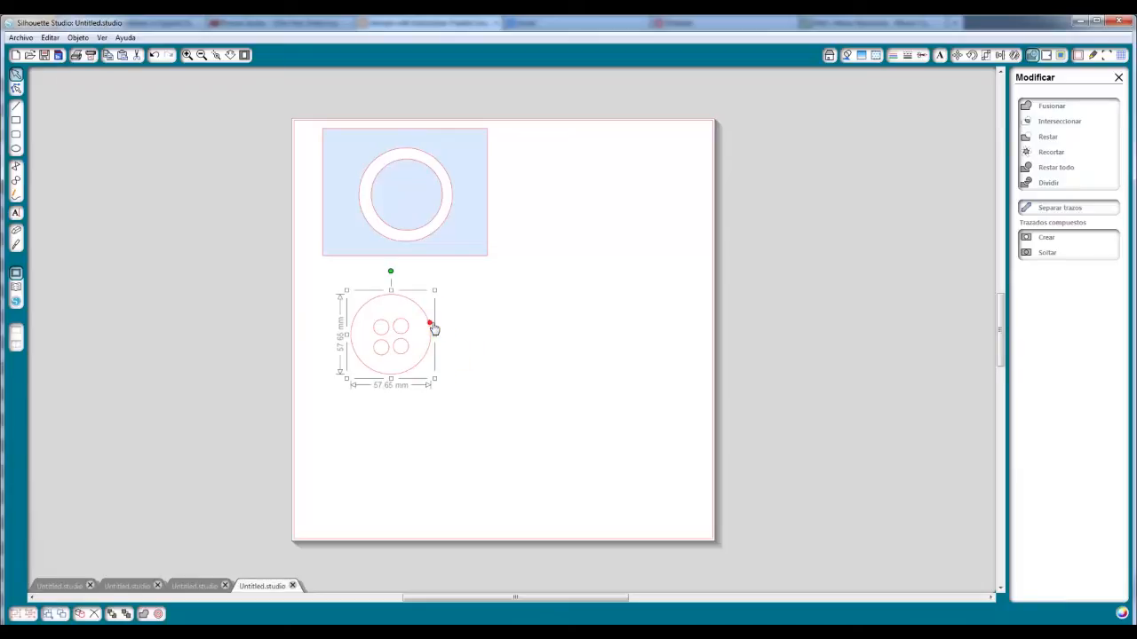
{"action": "left_click", "coordinate": [847, 55]}
{"action": "left_click", "coordinate": [1061, 297]}
{"action": "left_click", "coordinate": [379, 329]}
{"action": "left_click", "coordinate": [487, 325]}
{"action": "left_click_drag", "start_coordinate": [424, 300], "coordinate": [346, 379]}
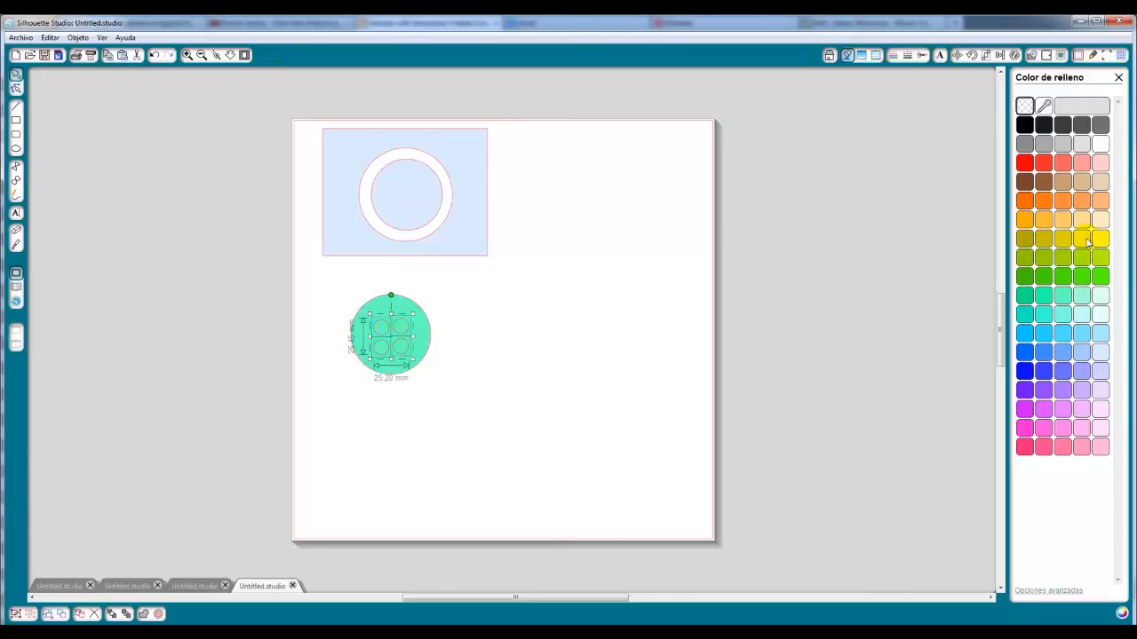
{"action": "left_click", "coordinate": [599, 394]}
Combine the outer circle and the four holes into one compound path and shift the button slightly
{"action": "left_click_drag", "start_coordinate": [451, 271], "coordinate": [304, 400]}
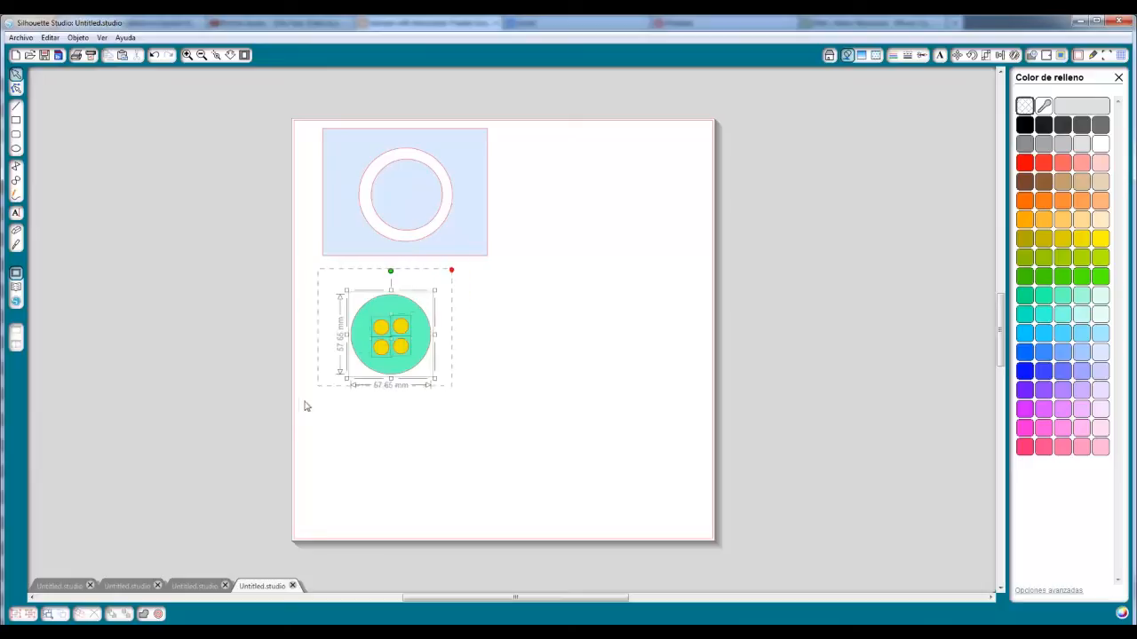
{"action": "left_click", "coordinate": [1031, 55]}
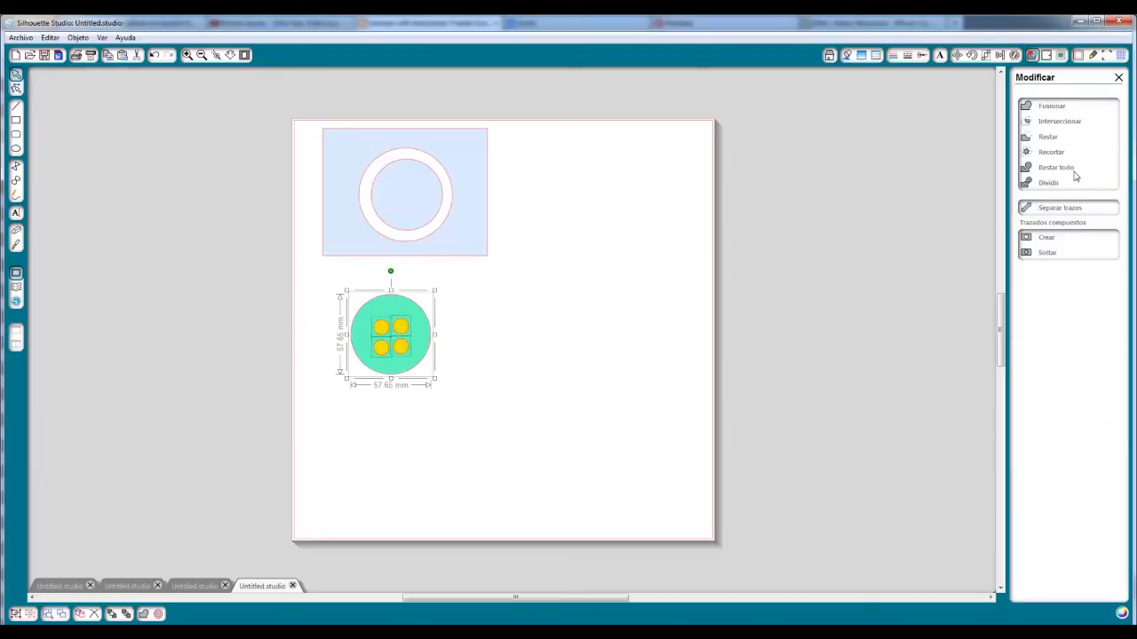
{"action": "left_click", "coordinate": [1044, 239]}
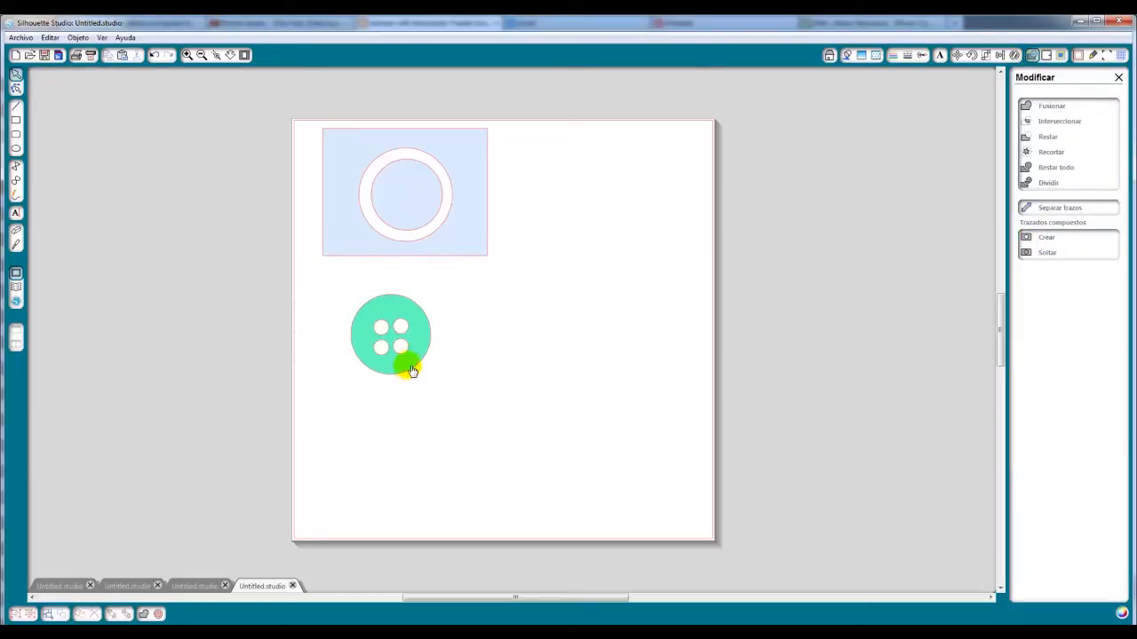
{"action": "mouse_move", "coordinate": [424, 340]}
{"action": "left_mouse_down"}
{"action": "mouse_move", "coordinate": [489, 227]}
{"action": "mouse_move", "coordinate": [494, 302]}
{"action": "mouse_move", "coordinate": [416, 349]}
{"action": "left_mouse_up"}
{"action": "left_click", "coordinate": [447, 345]}
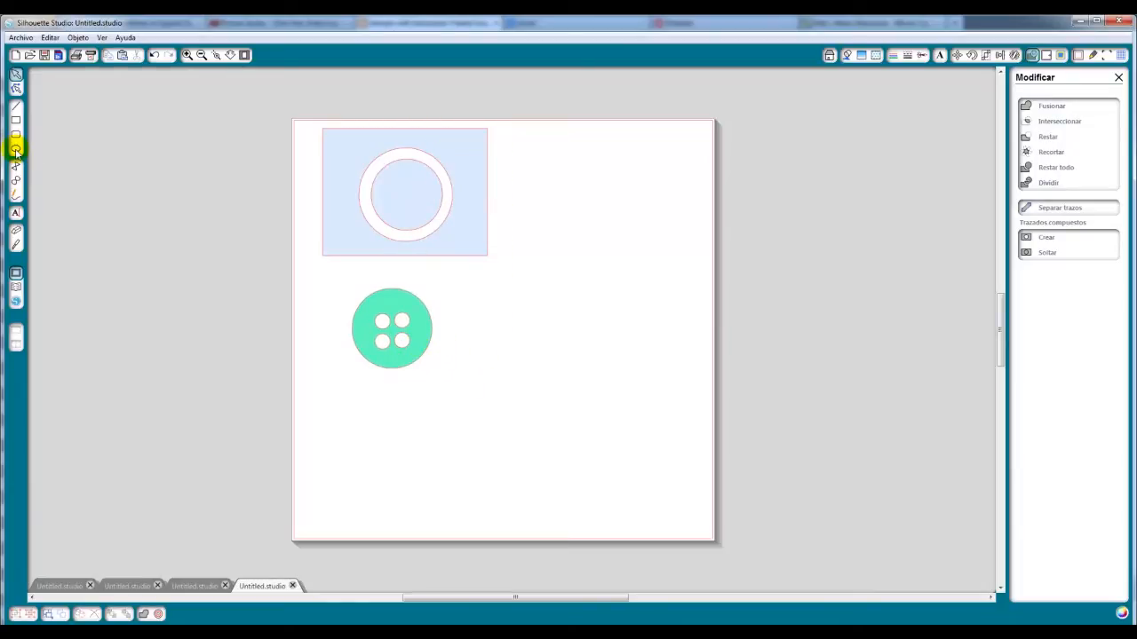
Draw a circle about 50 mm in diameter inside the green button's edge, surrounding the four holes
{"action": "left_click", "coordinate": [16, 148]}
{"action": "left_click_drag", "start_coordinate": [394, 333], "coordinate": [426, 372]}
{"action": "left_click", "coordinate": [422, 348]}
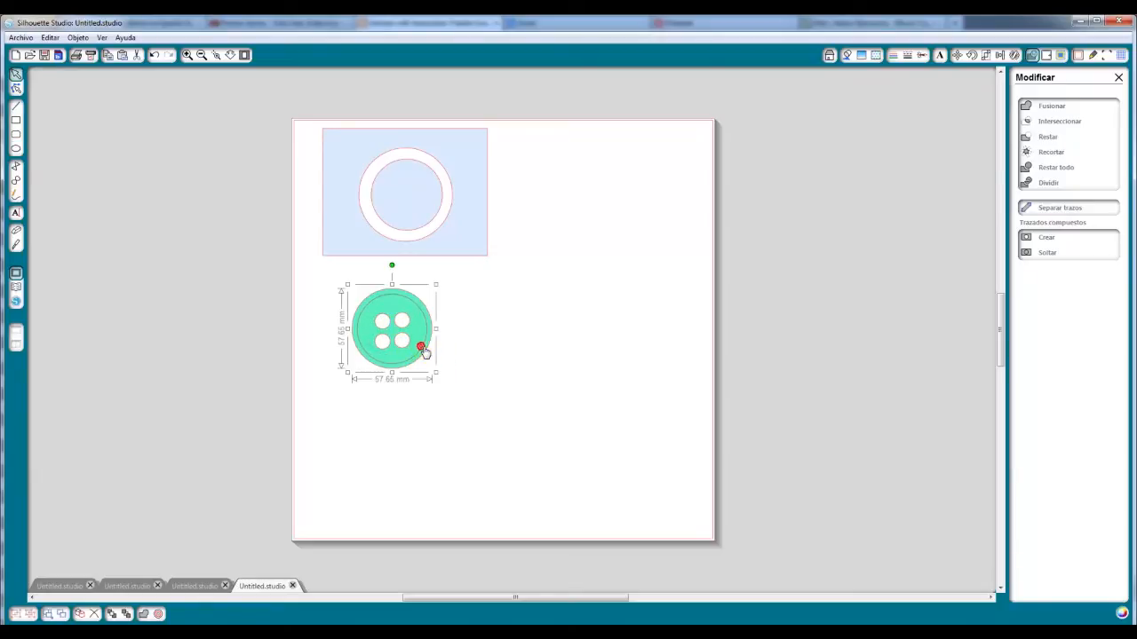
{"action": "left_click_drag", "start_coordinate": [454, 262], "coordinate": [329, 388]}
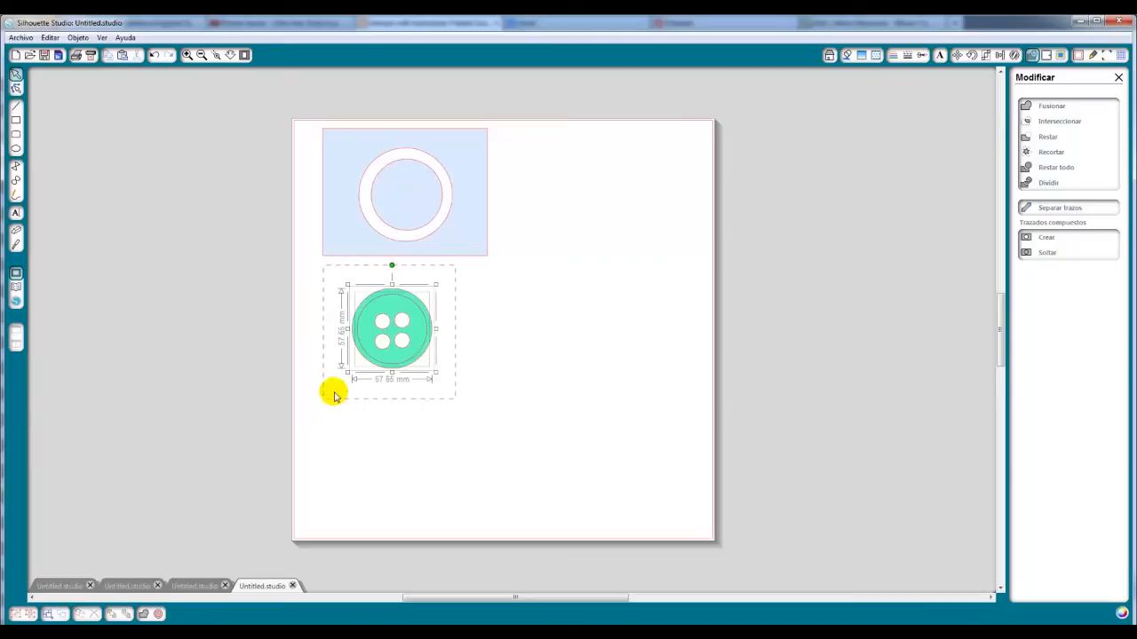
Apply an internal offset of 2 mm to the circle inside the green button
{"action": "left_click", "coordinate": [391, 293]}
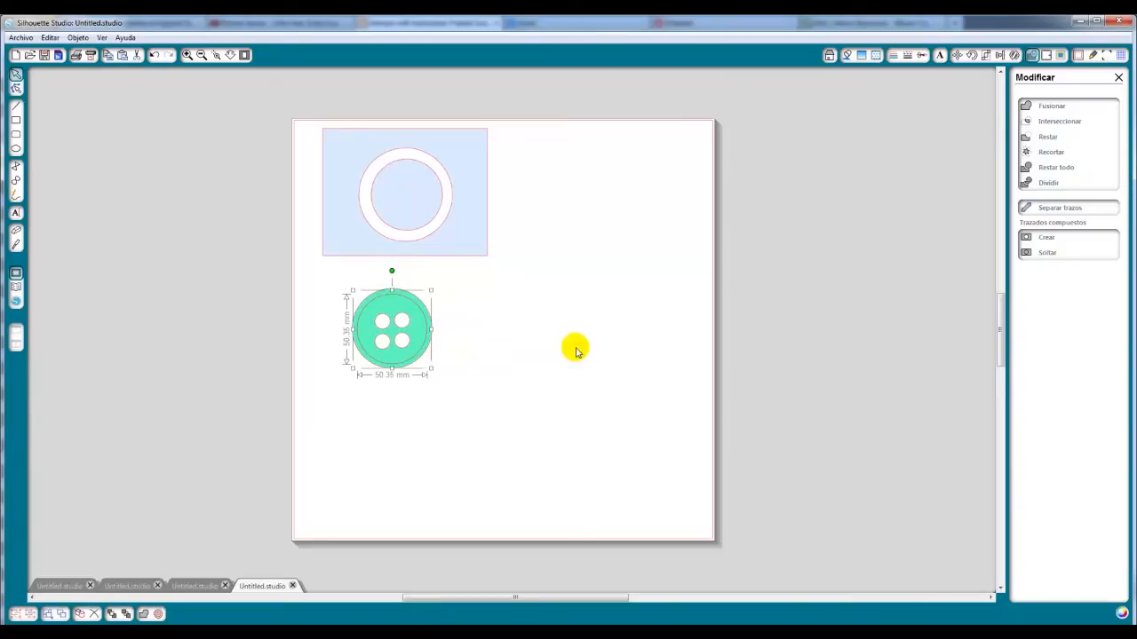
{"action": "left_click", "coordinate": [1047, 55]}
{"action": "left_click", "coordinate": [1056, 123]}
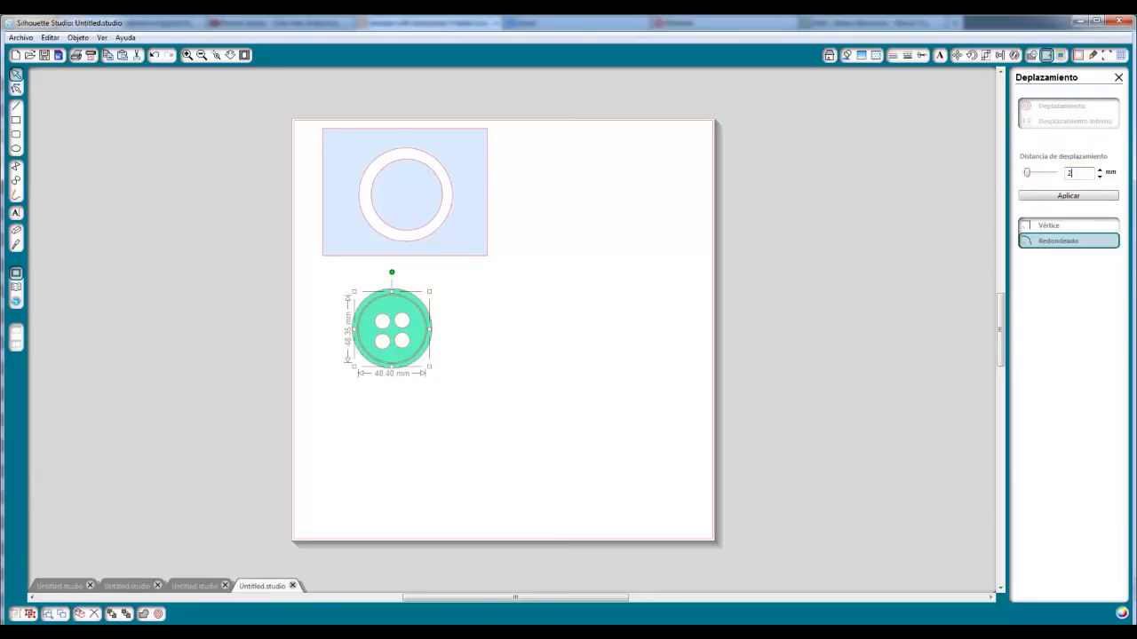
{"action": "key", "text": "Tab"}
{"action": "left_click", "coordinate": [1056, 197]}
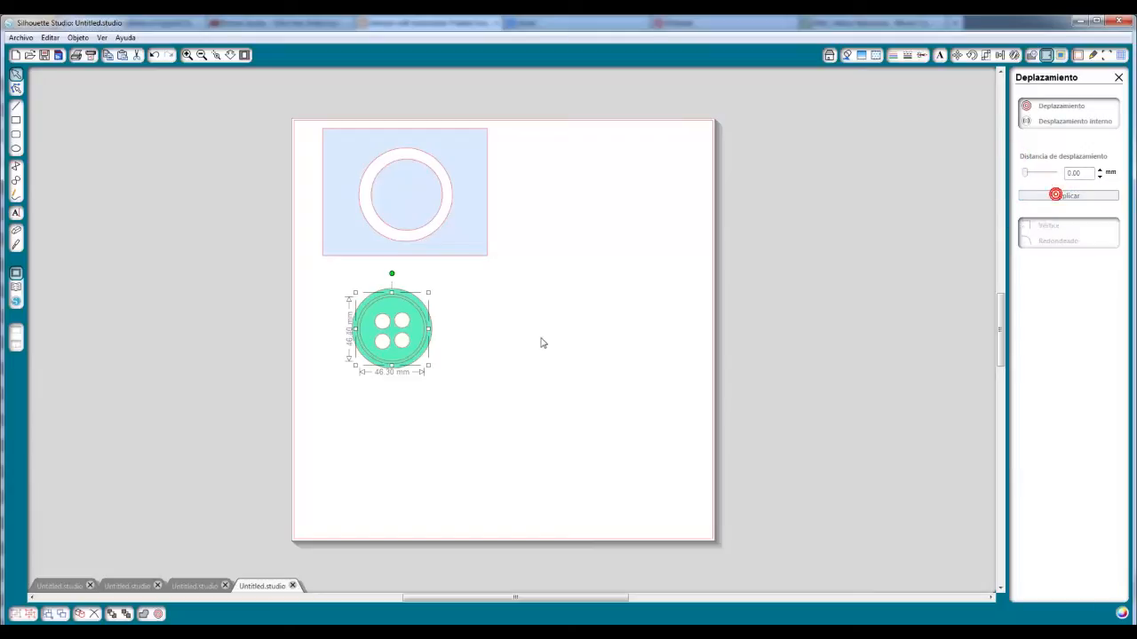
Combine the green button and its two inner circles into one compound path and move it slightly toward the page edge
{"action": "left_click_drag", "start_coordinate": [469, 279], "coordinate": [310, 401]}
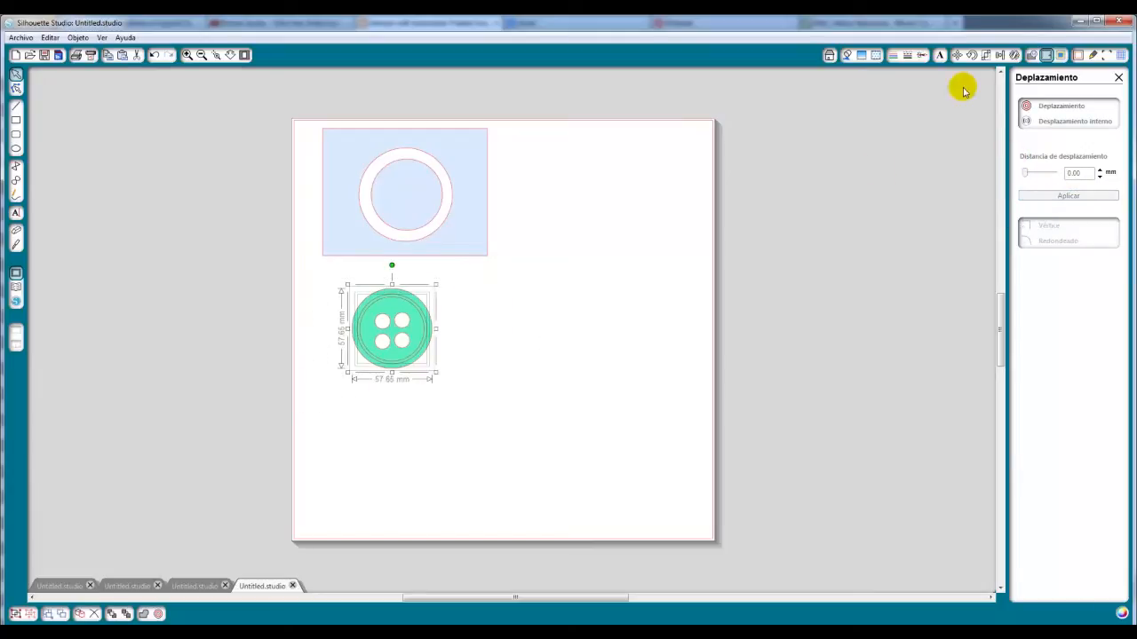
{"action": "left_click", "coordinate": [1031, 55]}
{"action": "left_click", "coordinate": [1046, 238]}
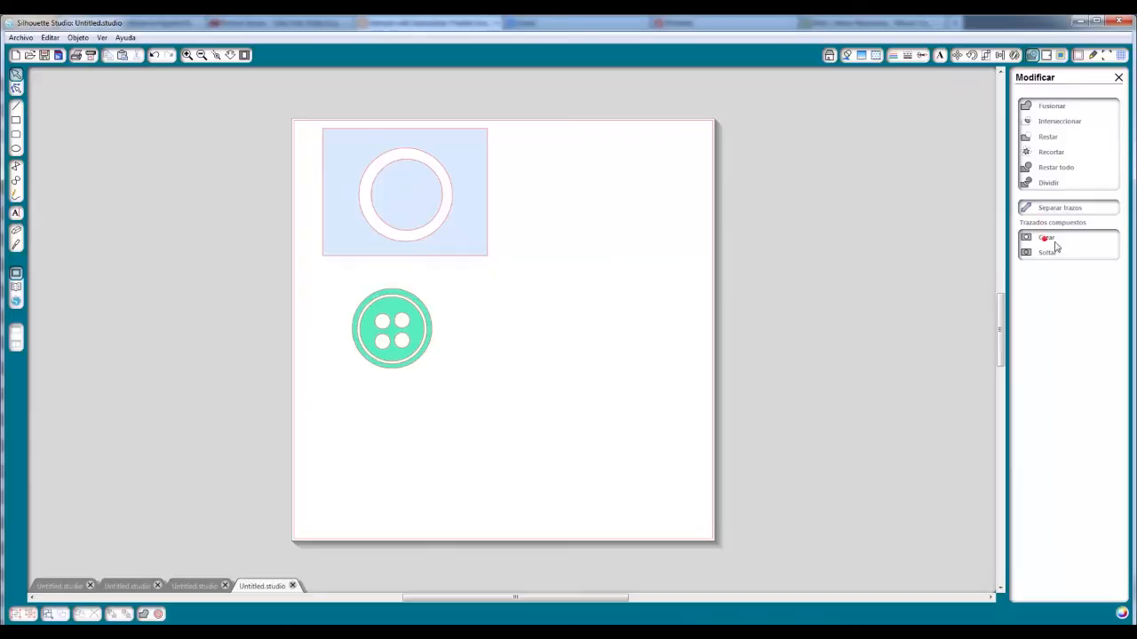
{"action": "mouse_move", "coordinate": [429, 318]}
{"action": "left_mouse_down"}
{"action": "mouse_move", "coordinate": [500, 186]}
{"action": "mouse_move", "coordinate": [439, 183]}
{"action": "mouse_move", "coordinate": [401, 307]}
{"action": "mouse_move", "coordinate": [411, 317]}
{"action": "left_mouse_up"}
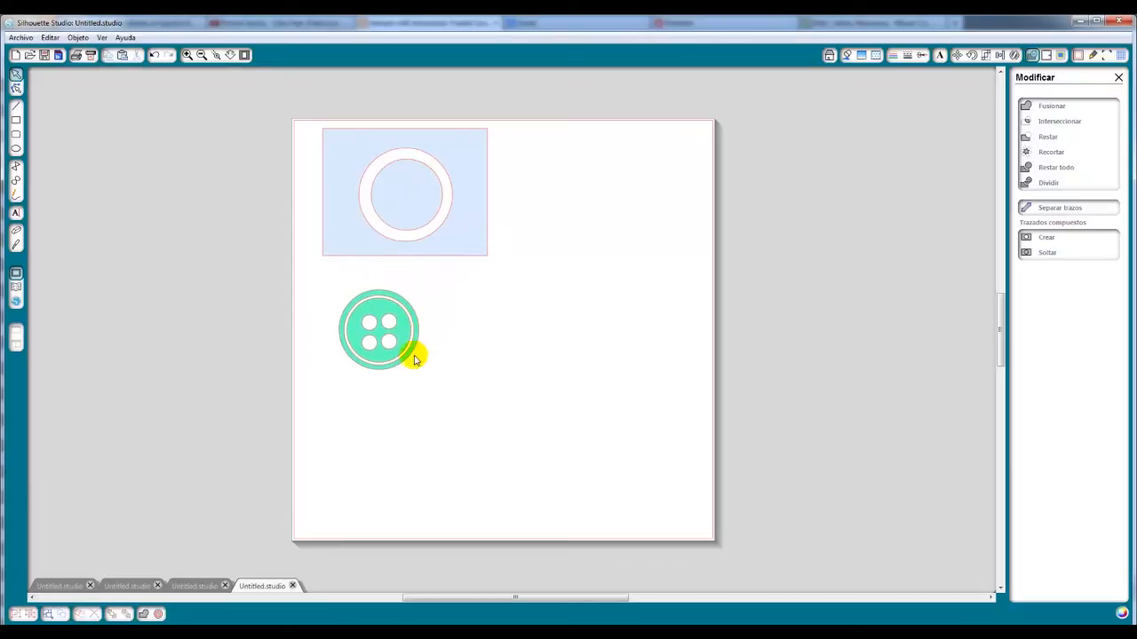
Draw a circle about 57 mm in diameter beside the green button
{"action": "left_click", "coordinate": [414, 319]}
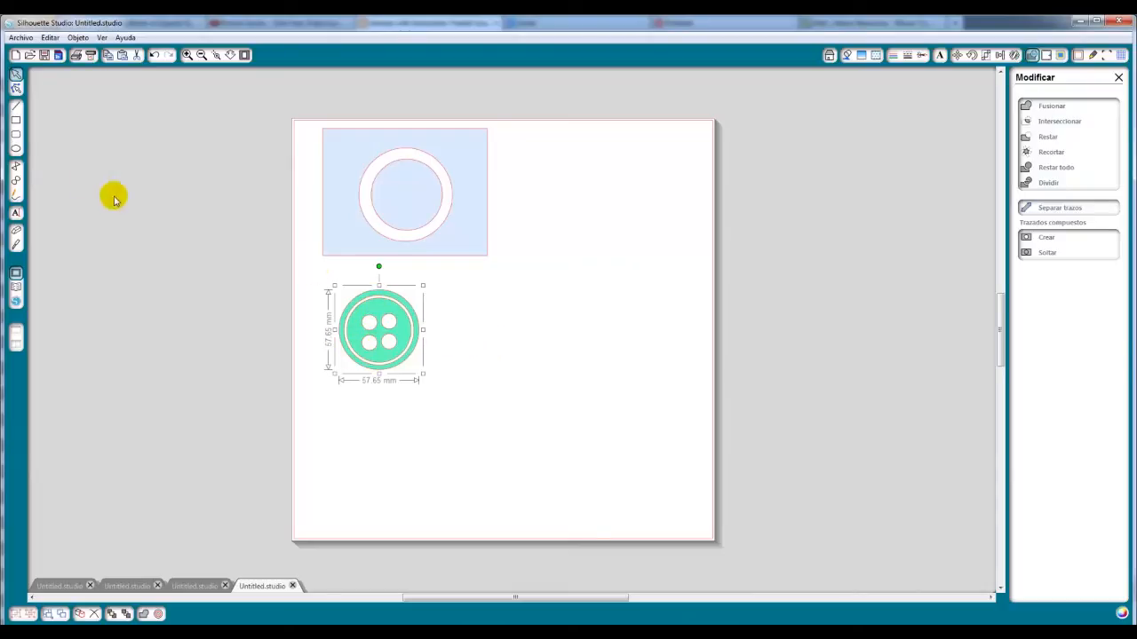
{"action": "left_click", "coordinate": [16, 148]}
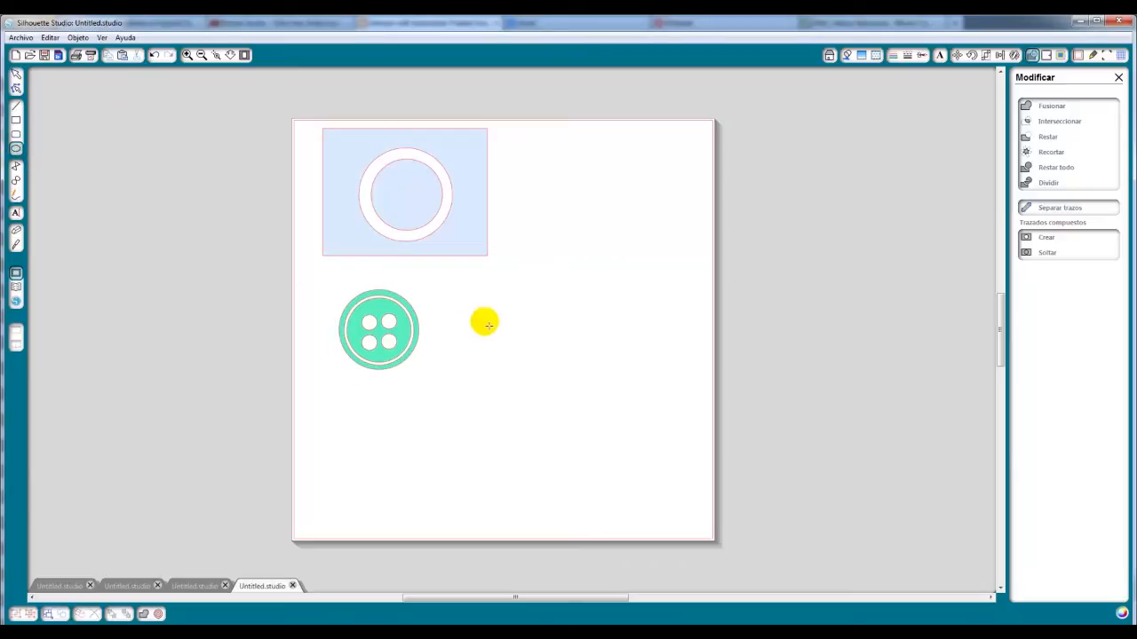
{"action": "left_click_drag", "start_coordinate": [477, 322], "coordinate": [502, 365]}
{"action": "left_click", "coordinate": [558, 350]}
Apply an internal offset of 4 mm to the new circle, then a 2 mm internal offset to the resulting inner circle
{"action": "left_click", "coordinate": [516, 347]}
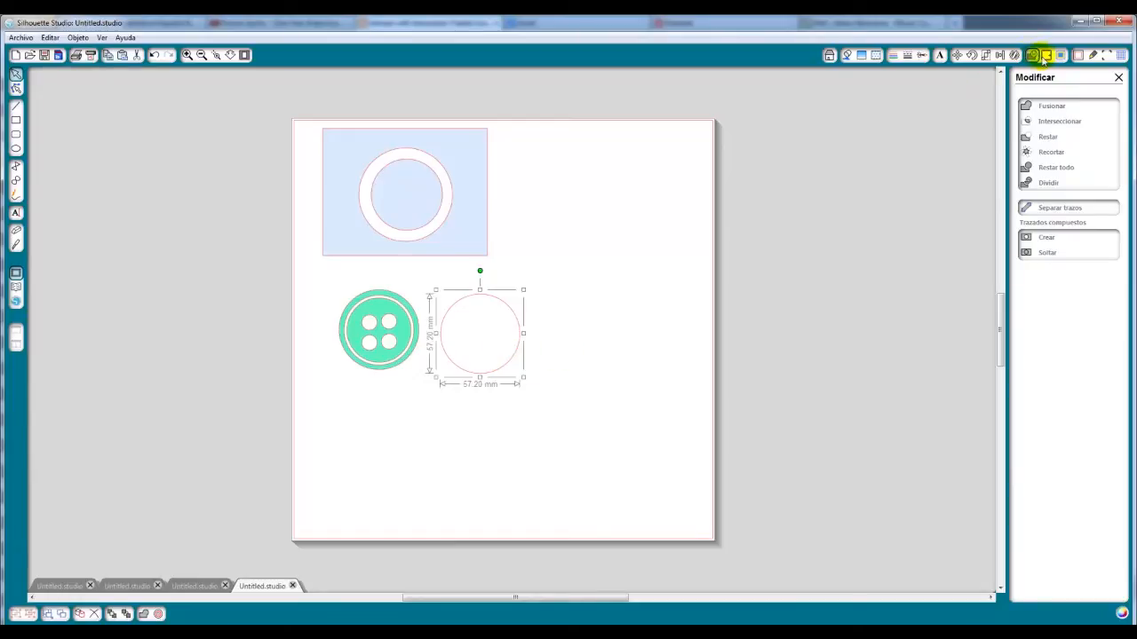
{"action": "left_click", "coordinate": [1046, 57]}
{"action": "left_click", "coordinate": [1052, 122]}
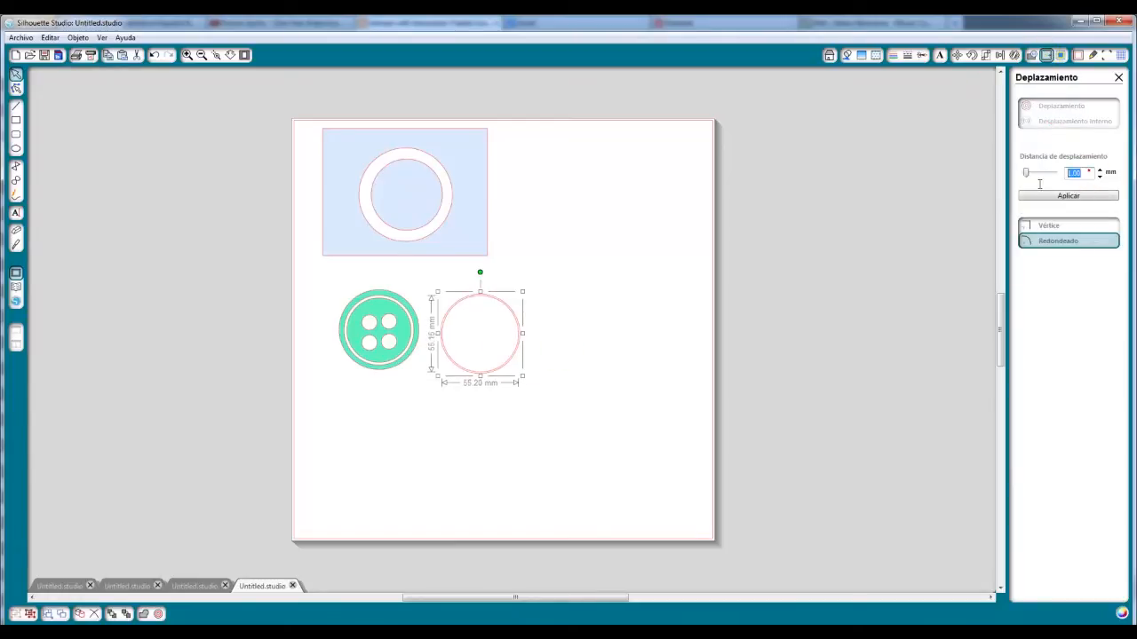
{"action": "type", "text": "3"}
{"action": "left_click_drag", "start_coordinate": [1086, 174], "coordinate": [1045, 188]}
{"action": "type", "text": "4"}
{"action": "left_click", "coordinate": [1068, 195]}
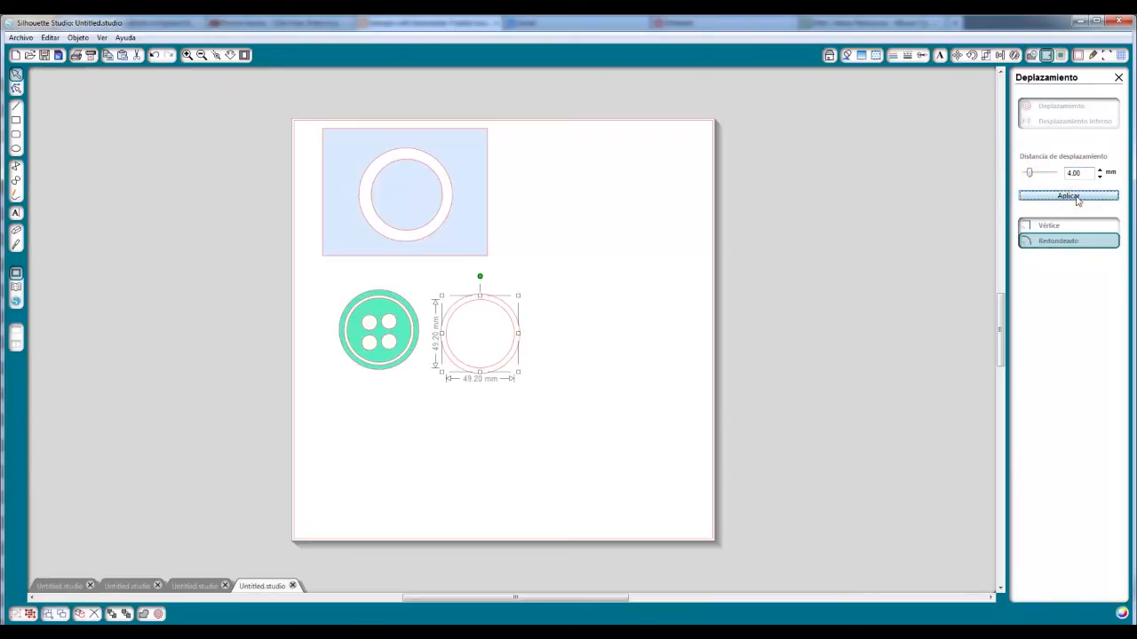
{"action": "left_click", "coordinate": [1035, 121]}
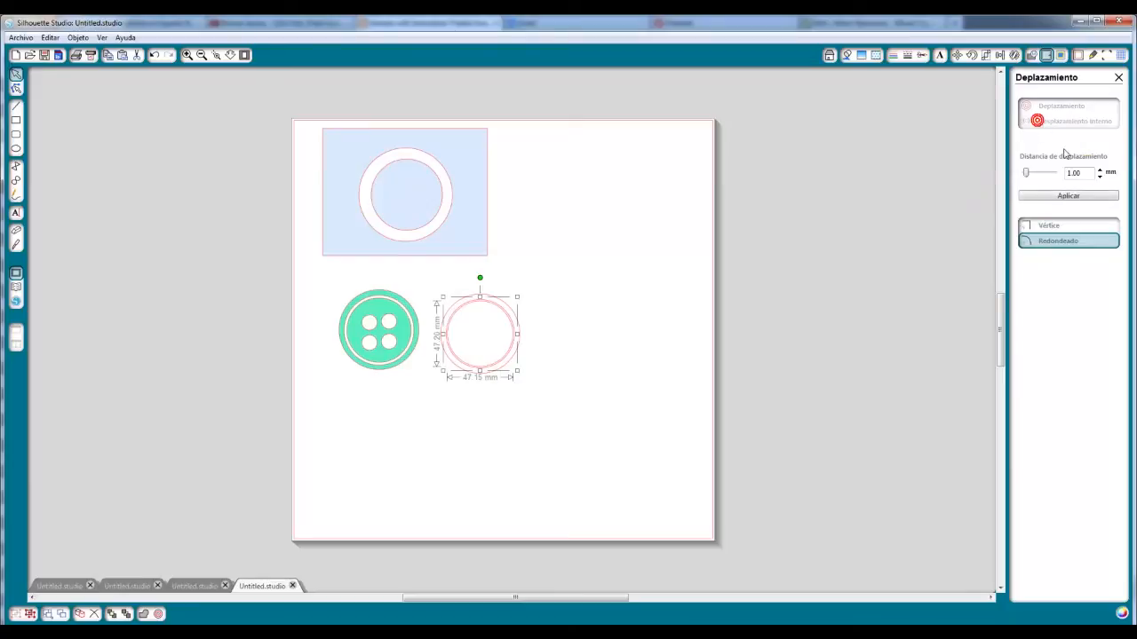
{"action": "left_click", "coordinate": [1068, 195]}
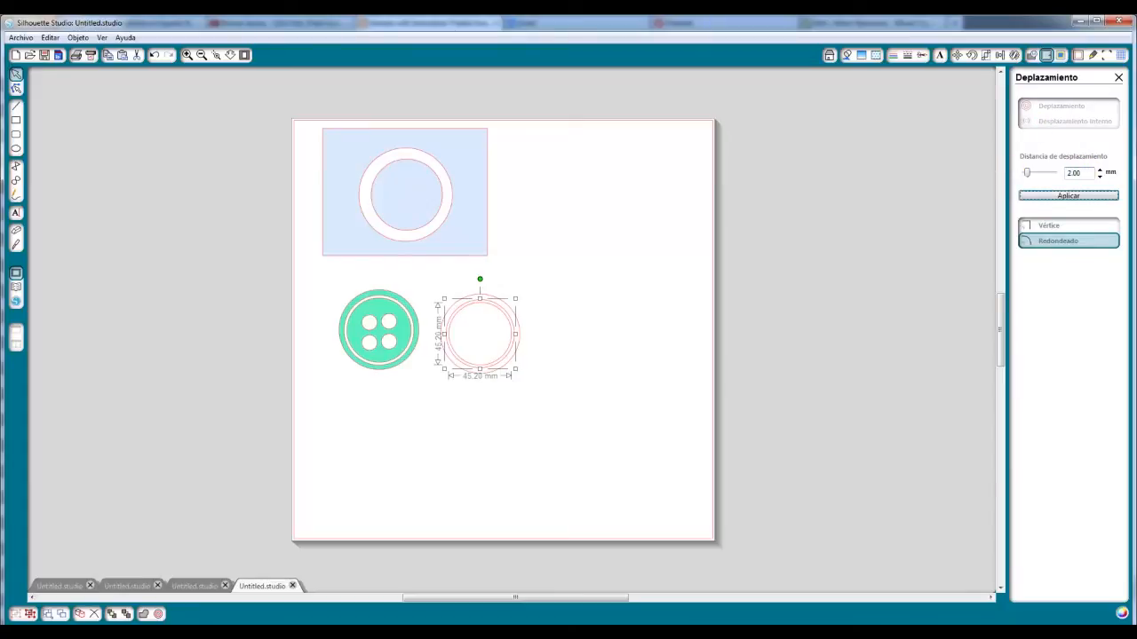
Combine the second button's concentric circles and four small holes into one compound path
{"action": "left_click", "coordinate": [569, 294]}
{"action": "left_click_drag", "start_coordinate": [544, 282], "coordinate": [457, 393]}
{"action": "left_click", "coordinate": [599, 346]}
{"action": "left_click", "coordinate": [1031, 55]}
{"action": "left_click", "coordinate": [1046, 240]}
{"action": "left_click", "coordinate": [638, 445]}
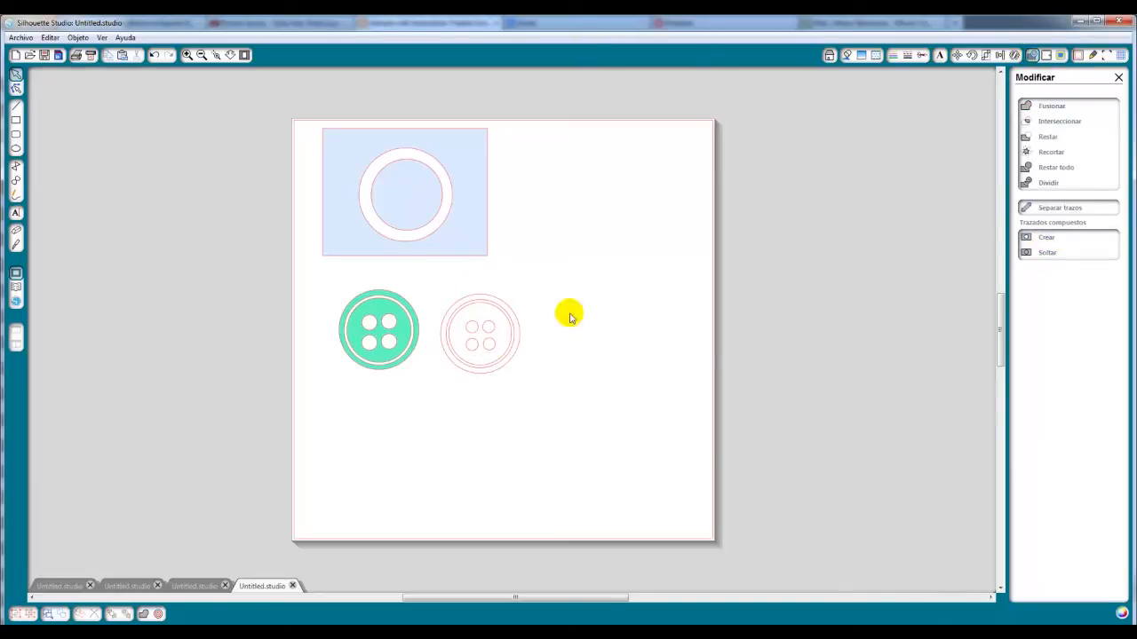
Fill the second button with light orange
{"action": "left_click", "coordinate": [517, 351]}
{"action": "left_click", "coordinate": [847, 55]}
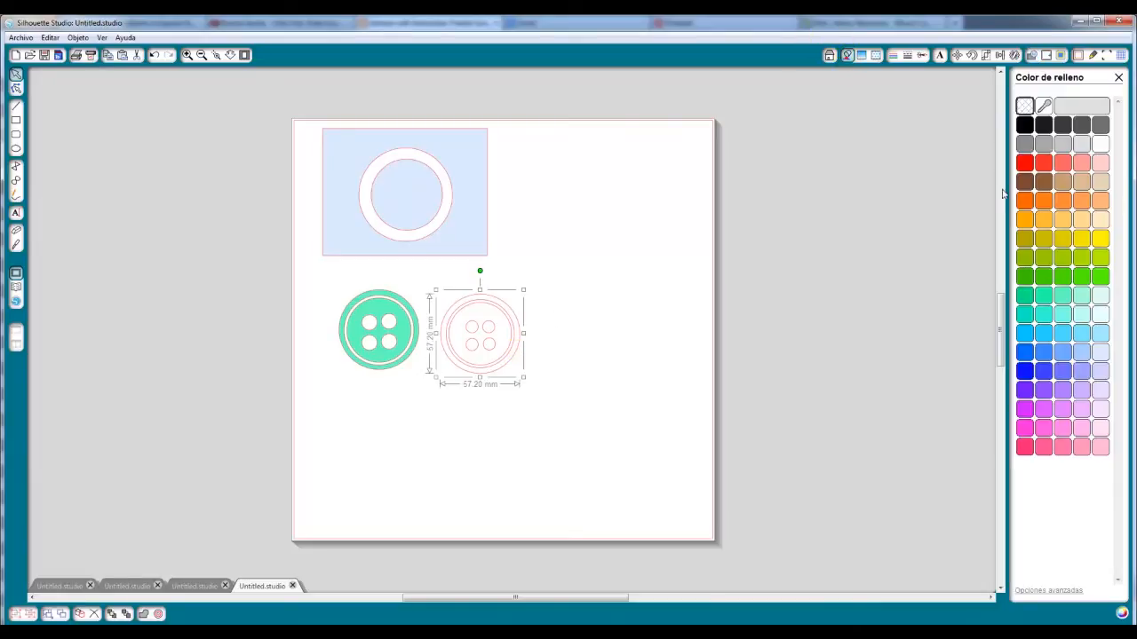
{"action": "left_click", "coordinate": [1074, 202]}
{"action": "left_click", "coordinate": [635, 339]}
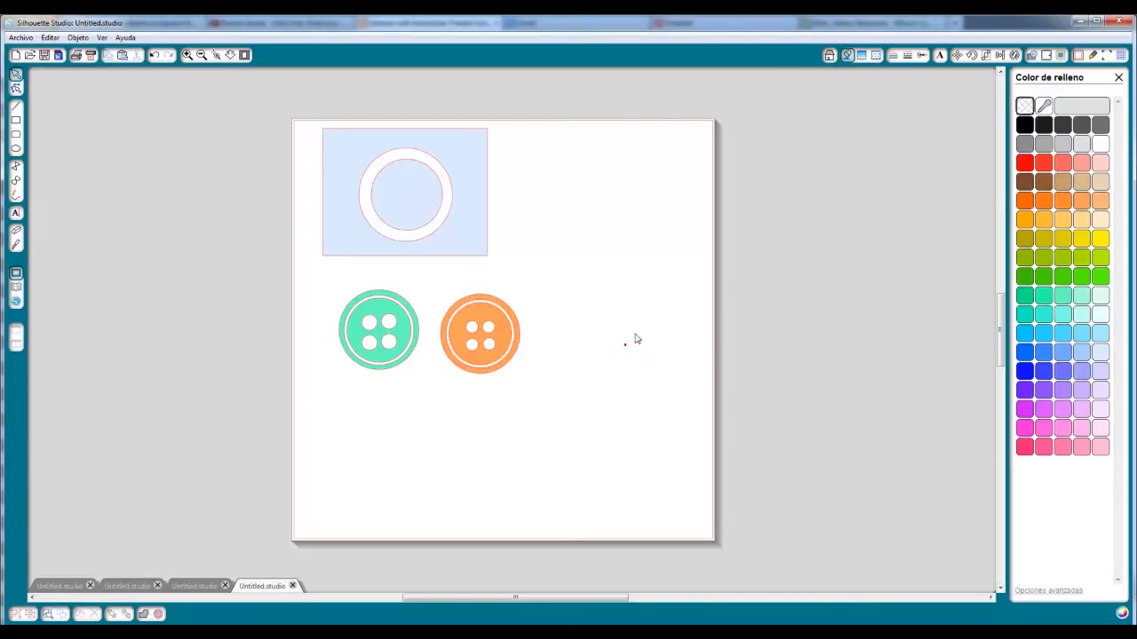
Reposition the green and orange buttons side by side just below the blue rectangle
{"action": "left_click_drag", "start_coordinate": [495, 336], "coordinate": [485, 333]}
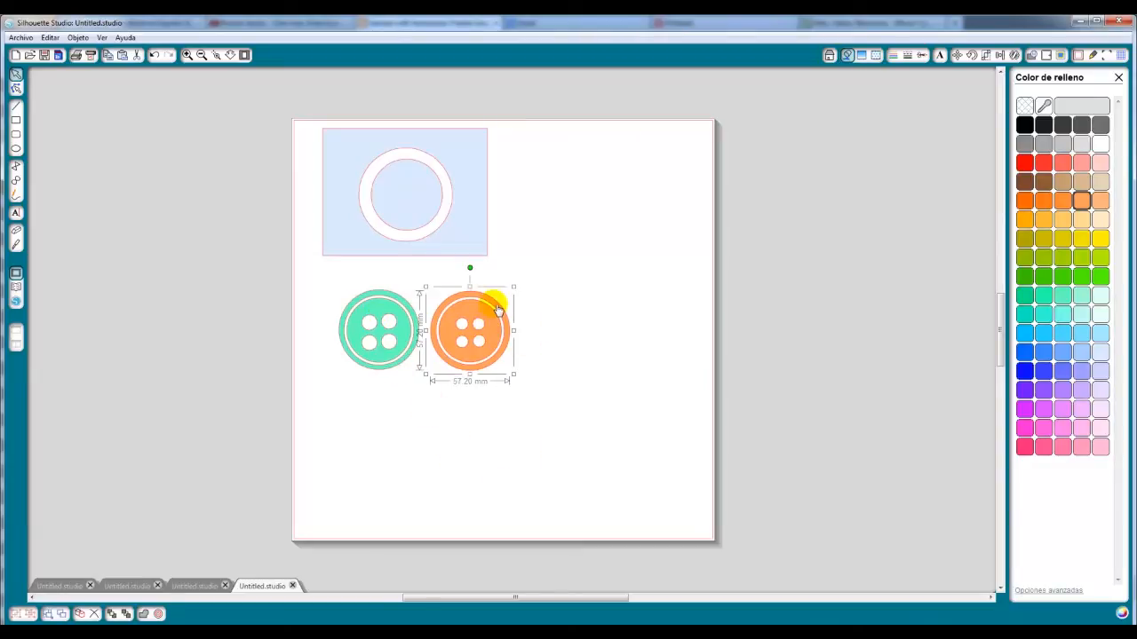
{"action": "mouse_move", "coordinate": [411, 325]}
{"action": "left_mouse_down"}
{"action": "mouse_move", "coordinate": [388, 330]}
{"action": "mouse_move", "coordinate": [423, 335]}
{"action": "left_mouse_up"}
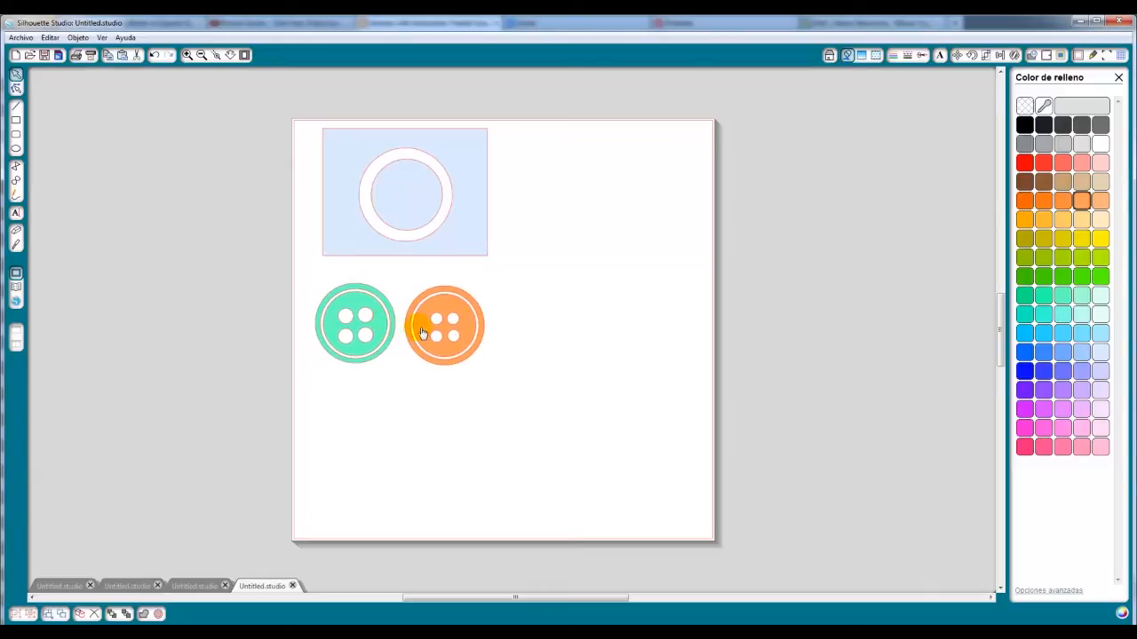
{"action": "left_click", "coordinate": [381, 394]}
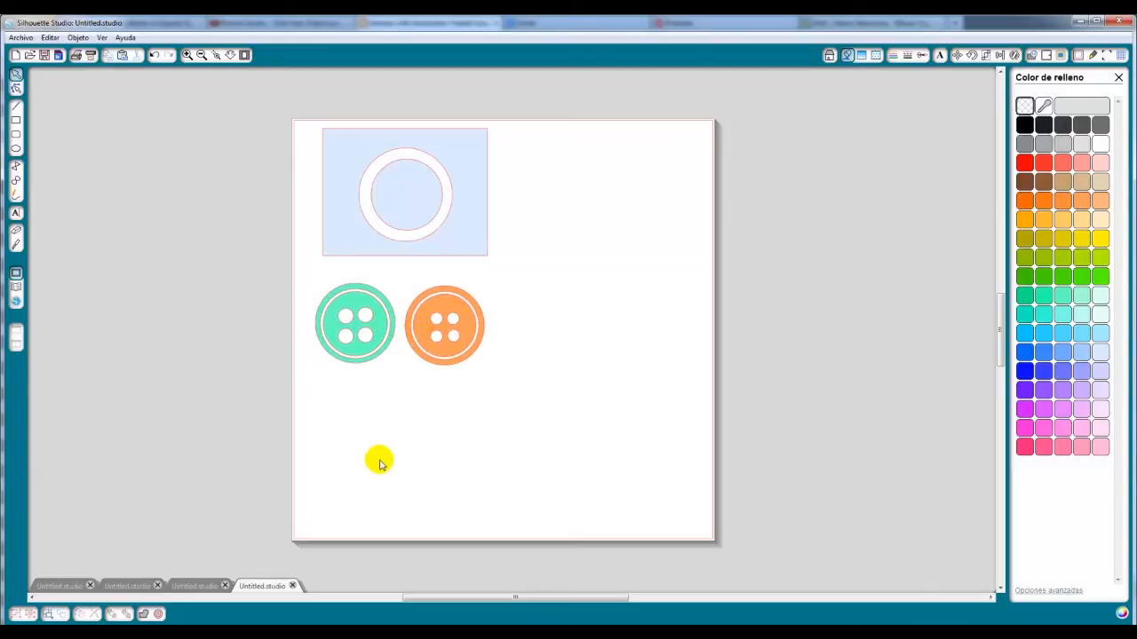
Insert the Totoro design from the library, scale it to about 118 mm wide and place it beside the buttons
{"action": "left_click", "coordinate": [15, 287]}
{"action": "double_click", "coordinate": [861, 425]}
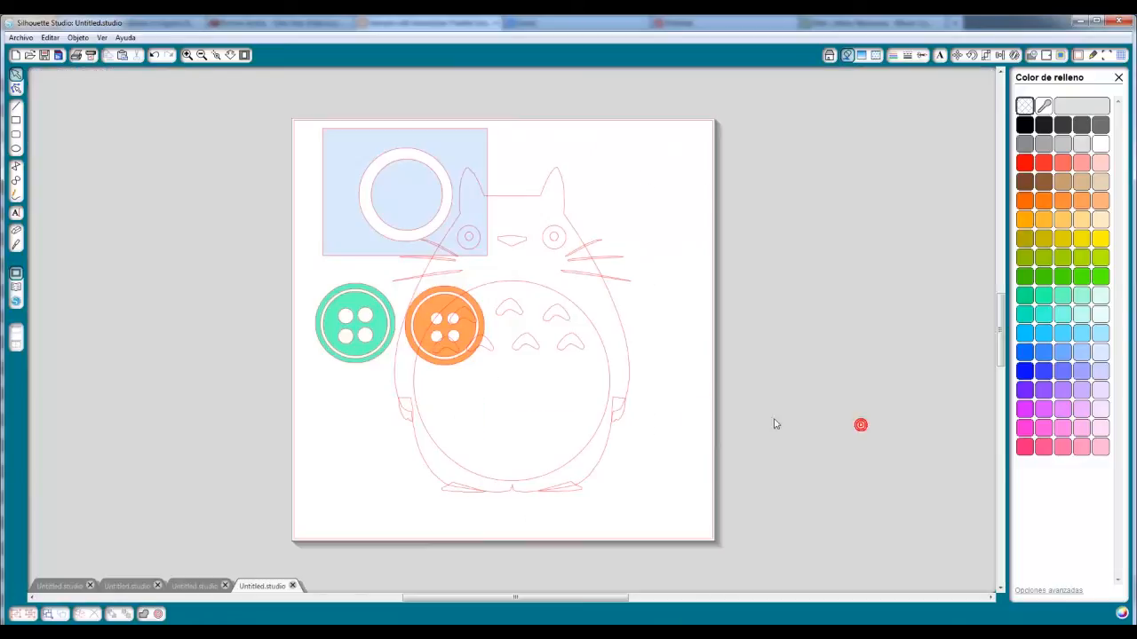
{"action": "left_click", "coordinate": [617, 384]}
{"action": "left_click_drag", "start_coordinate": [634, 162], "coordinate": [597, 213]}
{"action": "left_click_drag", "start_coordinate": [586, 287], "coordinate": [625, 292]}
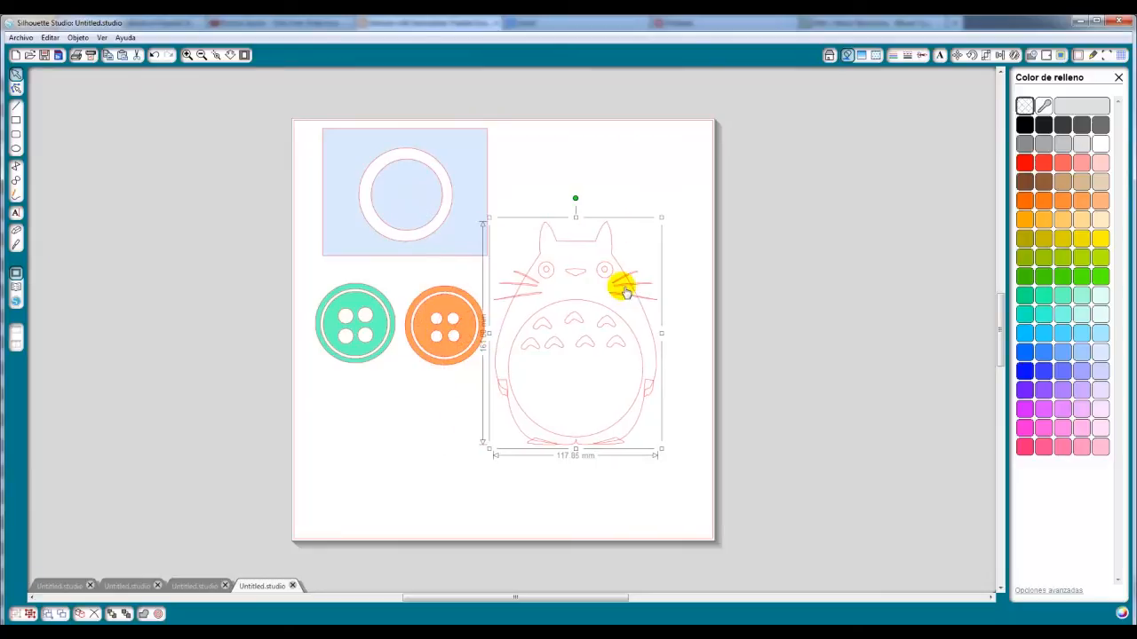
Fill the Totoro design with medium grey and ungroup it
{"action": "left_click", "coordinate": [1044, 144]}
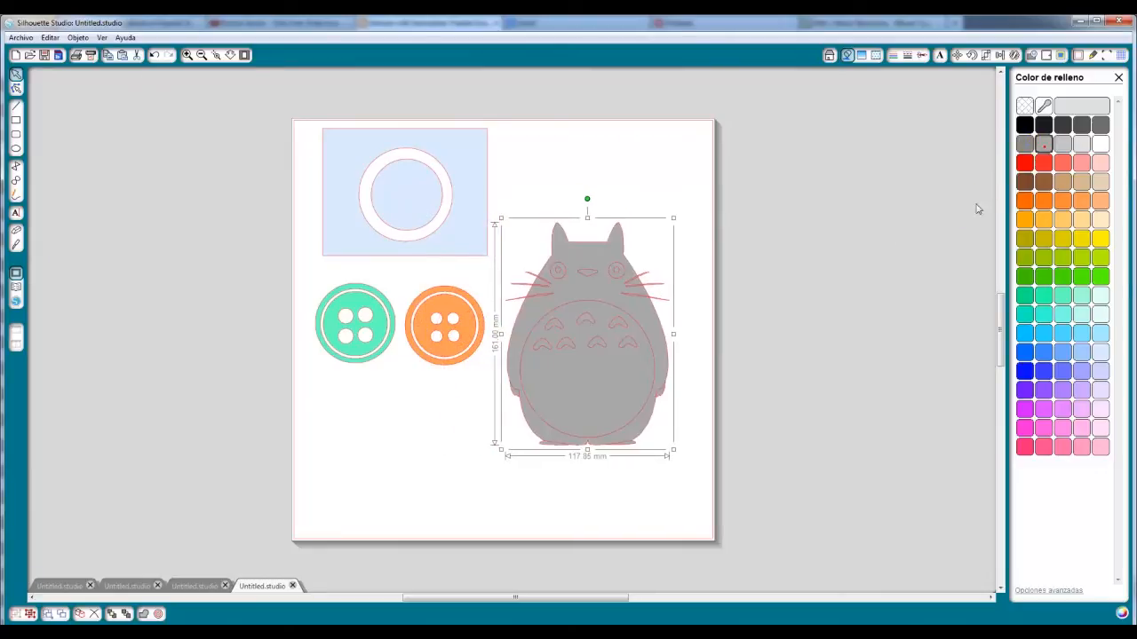
{"action": "left_click", "coordinate": [820, 271]}
{"action": "left_click", "coordinate": [528, 326]}
{"action": "right_click", "coordinate": [584, 309]}
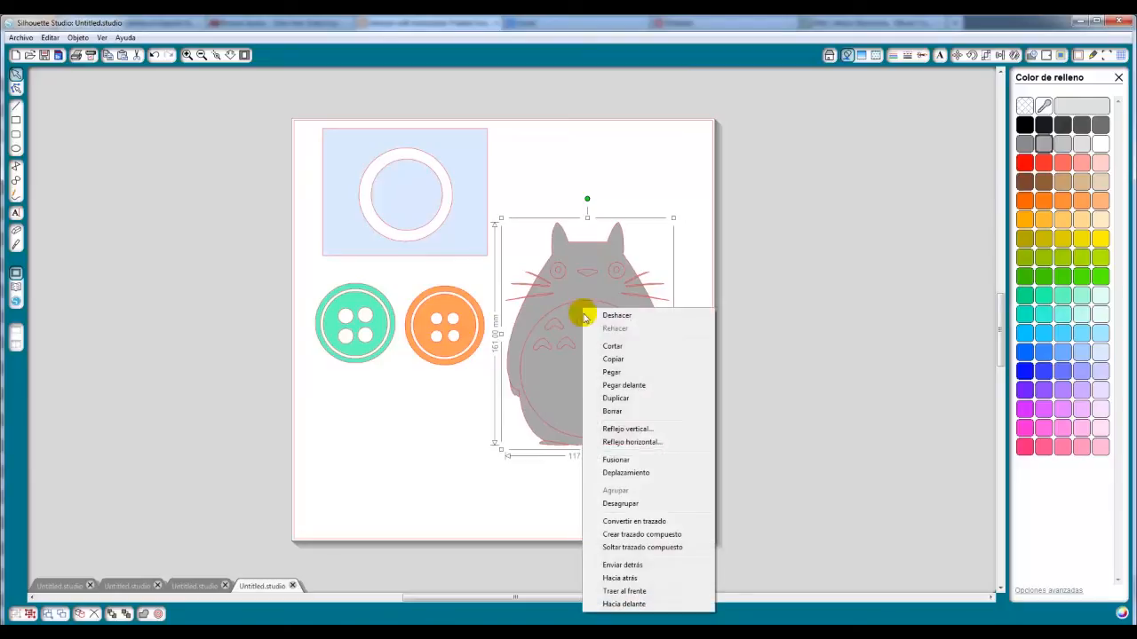
{"action": "left_click", "coordinate": [620, 503]}
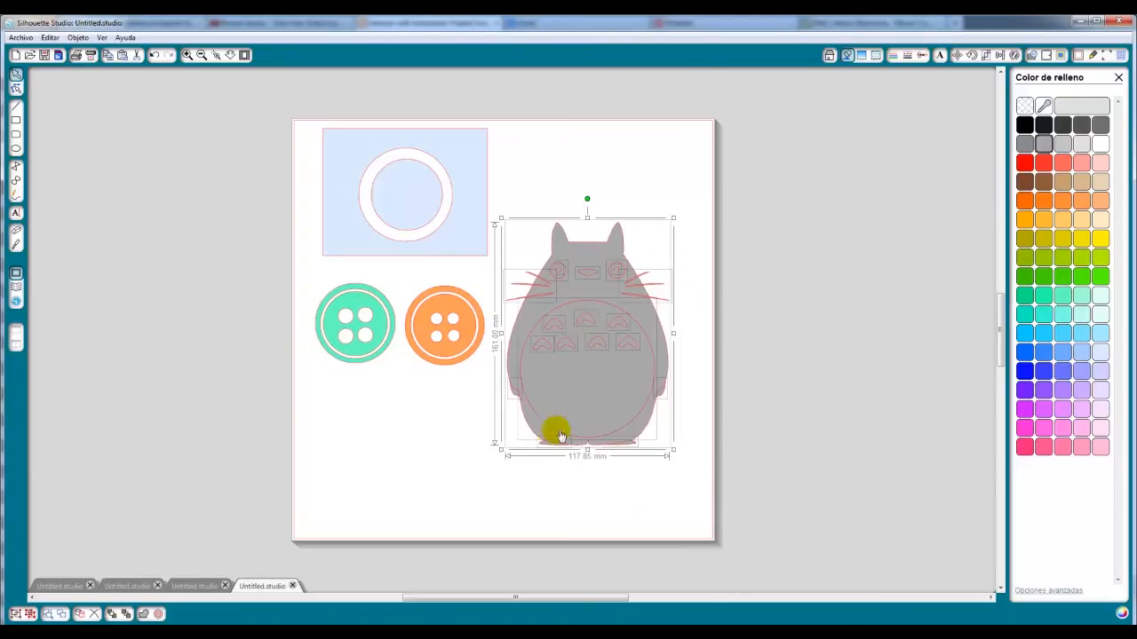
Select all the ungrouped Totoro pieces and make them into a single compound path
{"action": "left_click", "coordinate": [788, 164]}
{"action": "left_click_drag", "start_coordinate": [789, 162], "coordinate": [477, 533]}
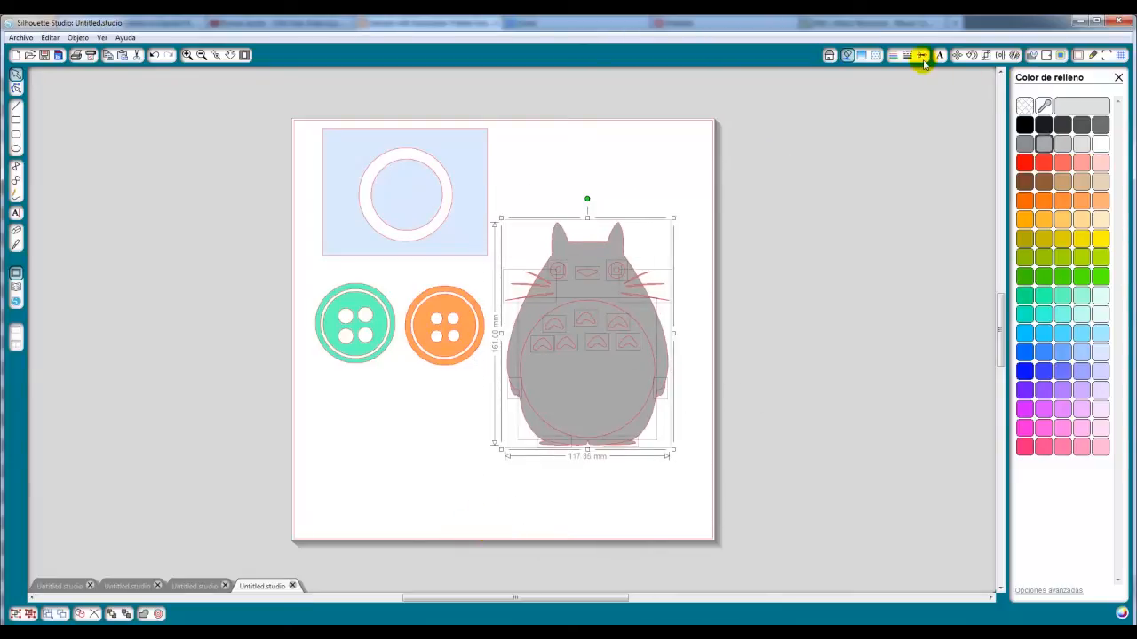
{"action": "left_click", "coordinate": [1031, 55]}
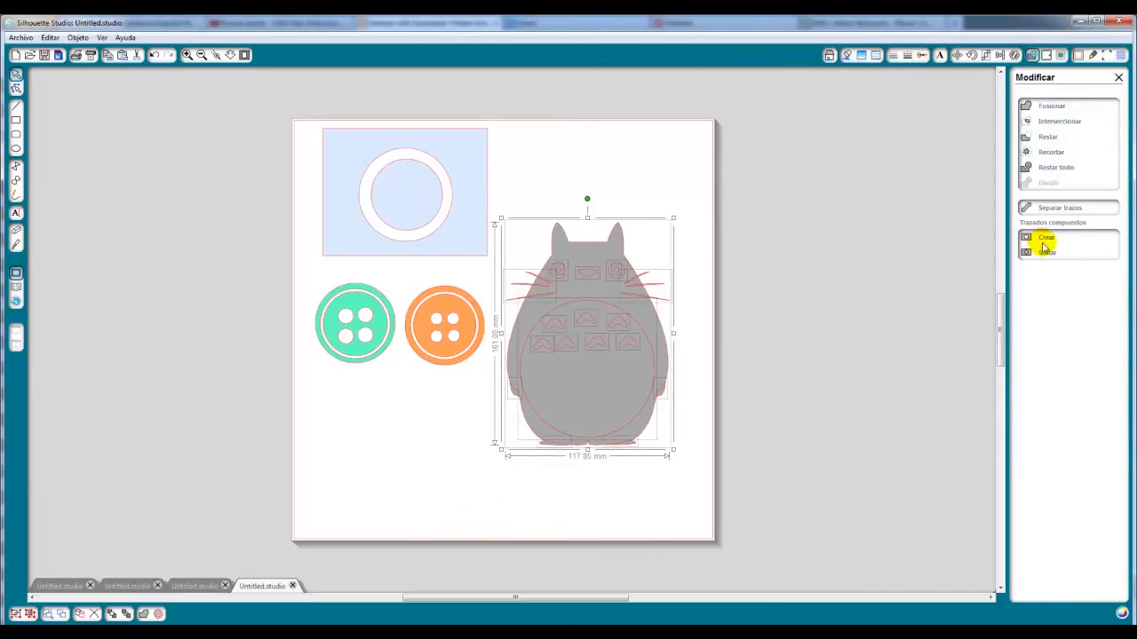
{"action": "left_click", "coordinate": [1042, 238]}
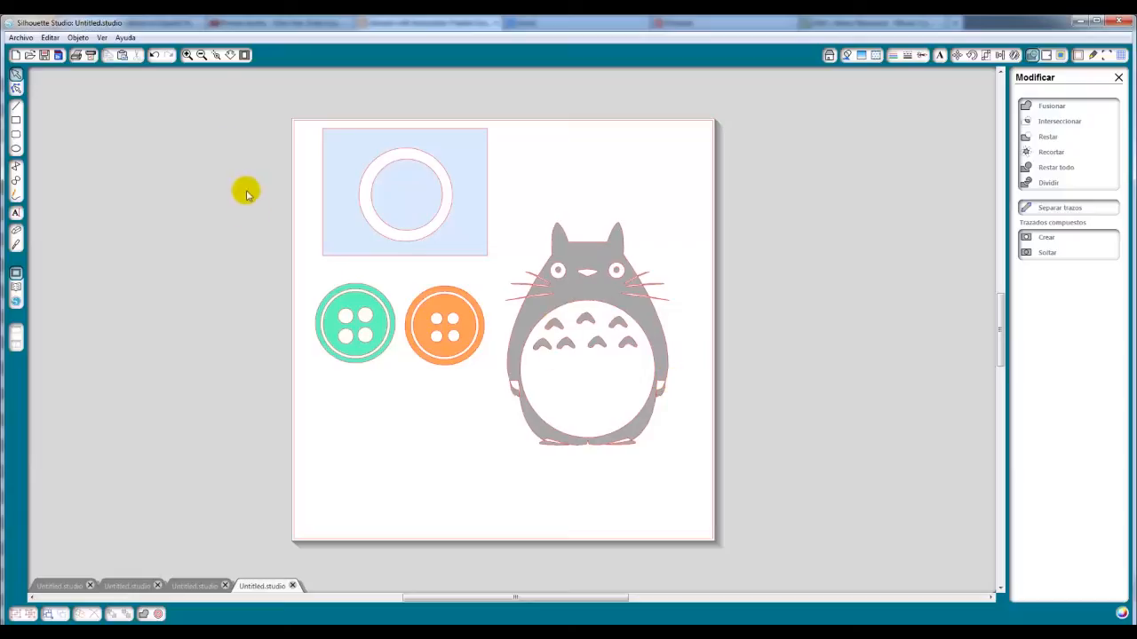
Release the Totoro design's compound path
{"action": "left_click", "coordinate": [532, 405]}
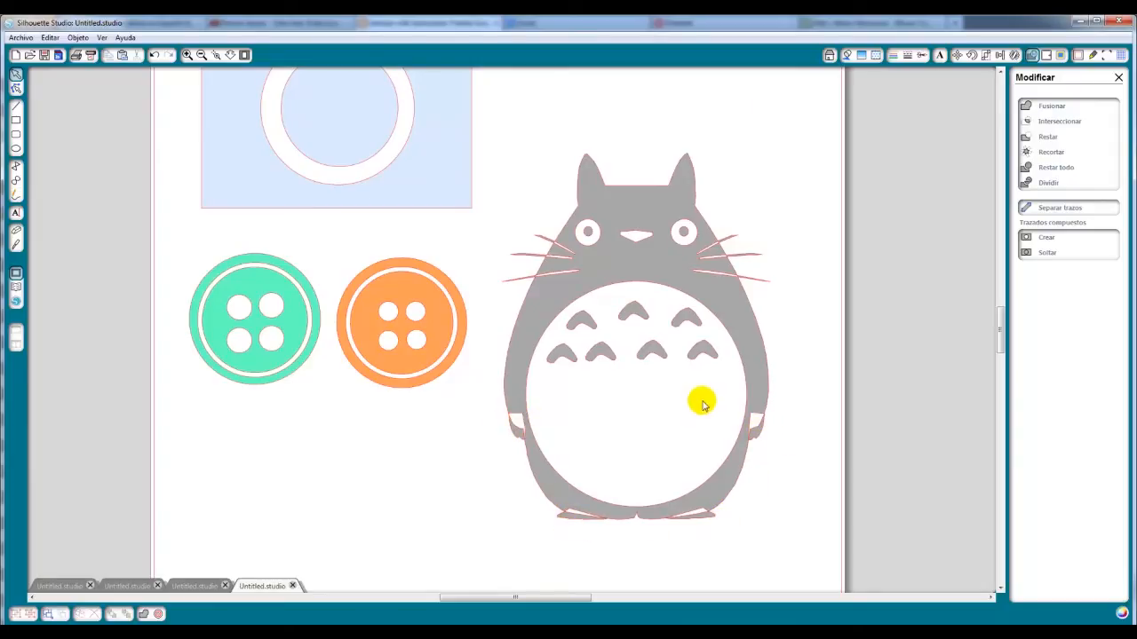
{"action": "left_click", "coordinate": [659, 269]}
{"action": "right_click", "coordinate": [660, 269]}
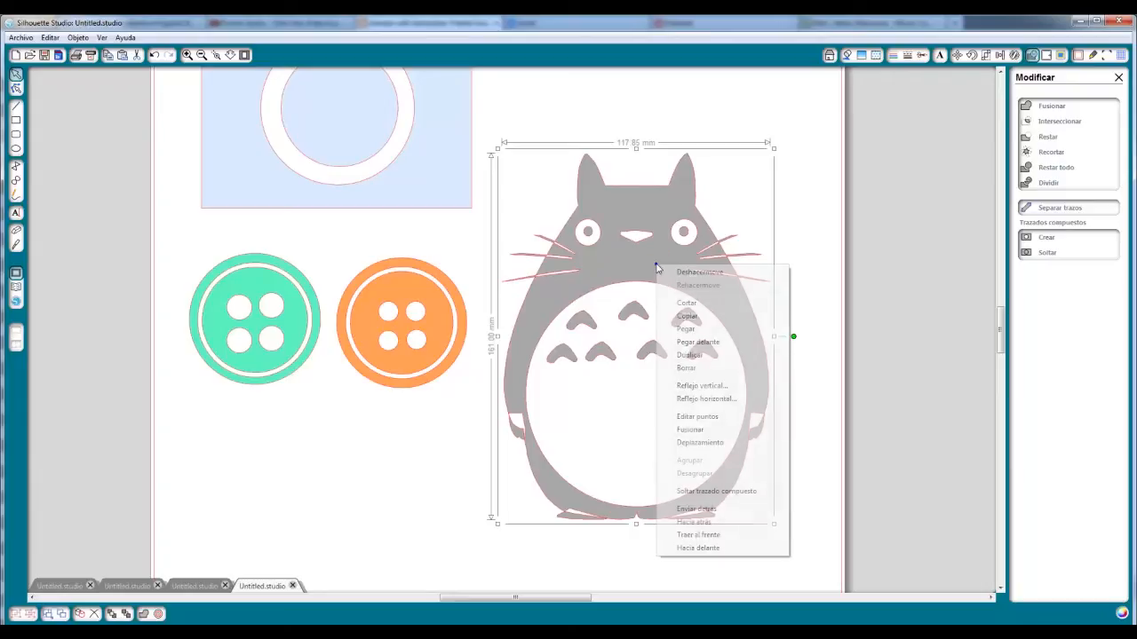
{"action": "left_click", "coordinate": [688, 489]}
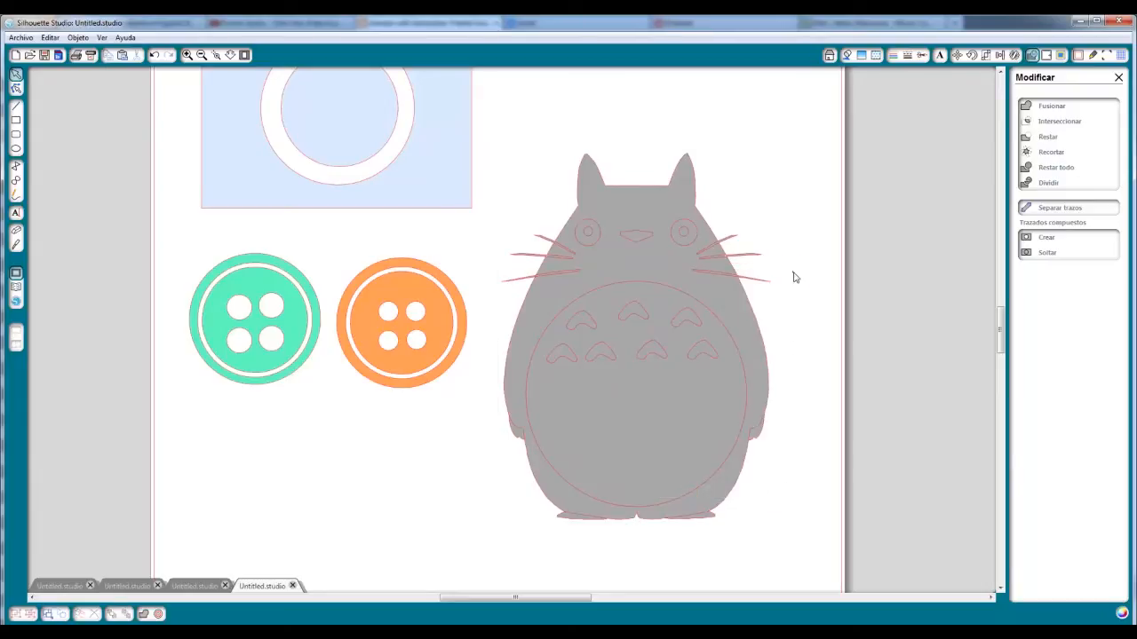
Combine the Totoro's body, the two outer eye circles and the belly circle into a compound path
{"action": "left_click", "coordinate": [577, 212]}
{"action": "left_click", "coordinate": [601, 230]}
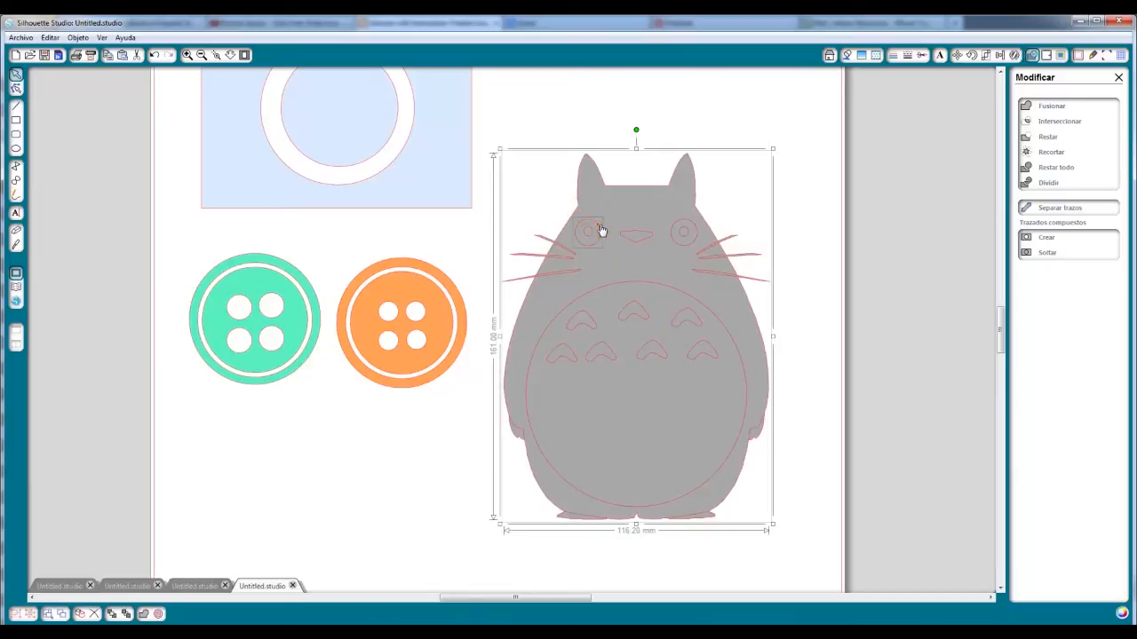
{"action": "left_click", "coordinate": [672, 240], "text": "shift"}
{"action": "left_click", "coordinate": [672, 241], "text": "shift"}
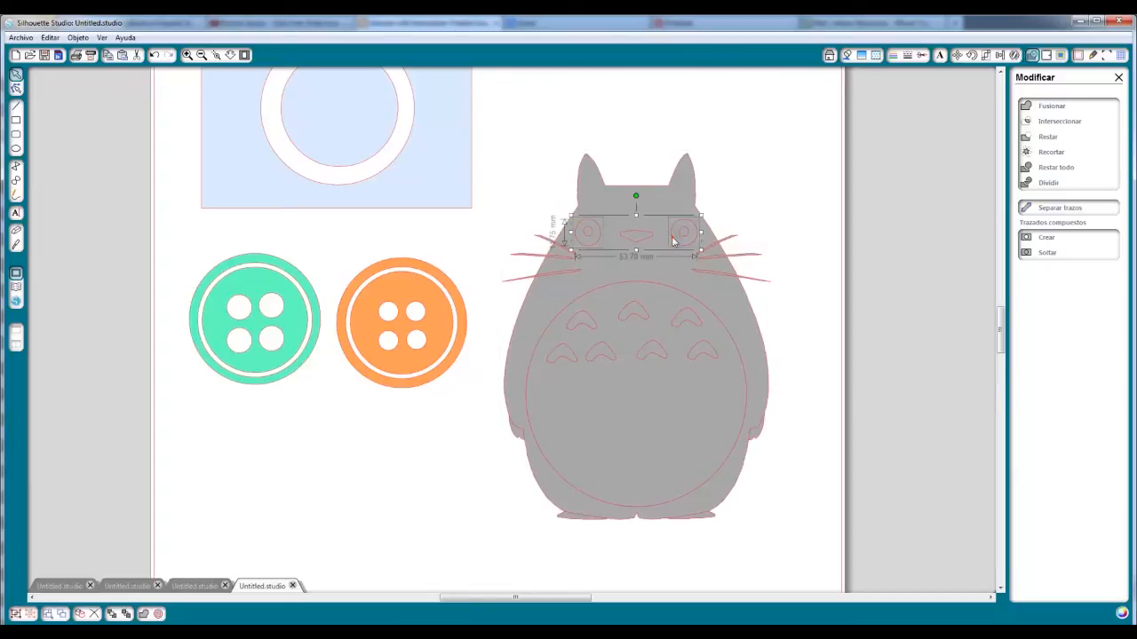
{"action": "left_click", "coordinate": [664, 285], "text": "shift"}
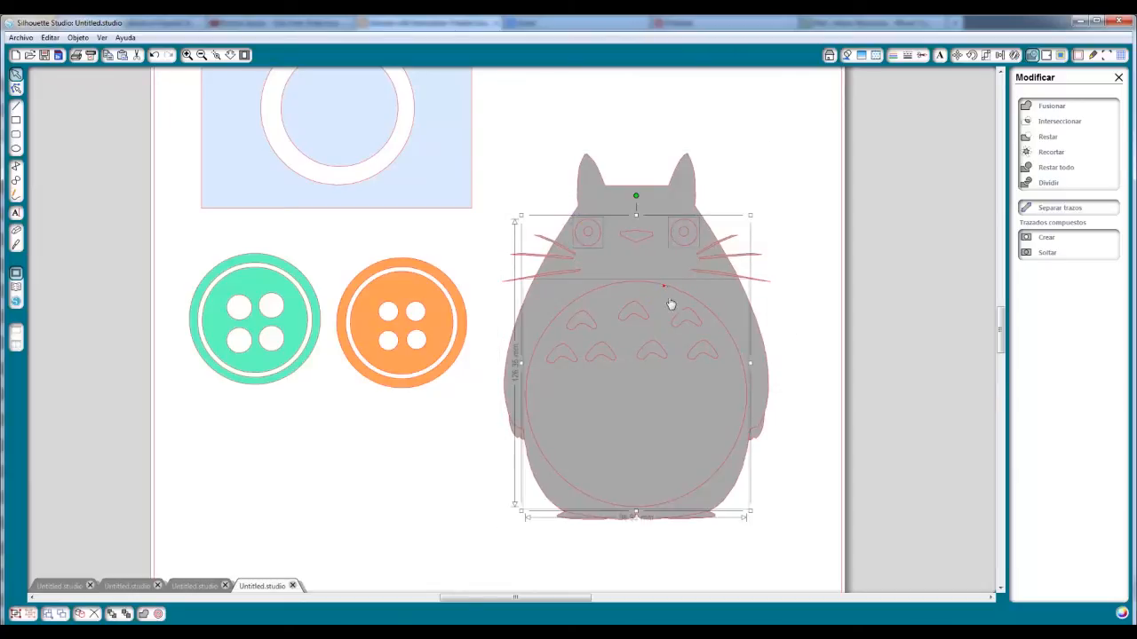
{"action": "left_click", "coordinate": [1048, 240]}
{"action": "left_click", "coordinate": [630, 201]}
{"action": "left_click", "coordinate": [1070, 242]}
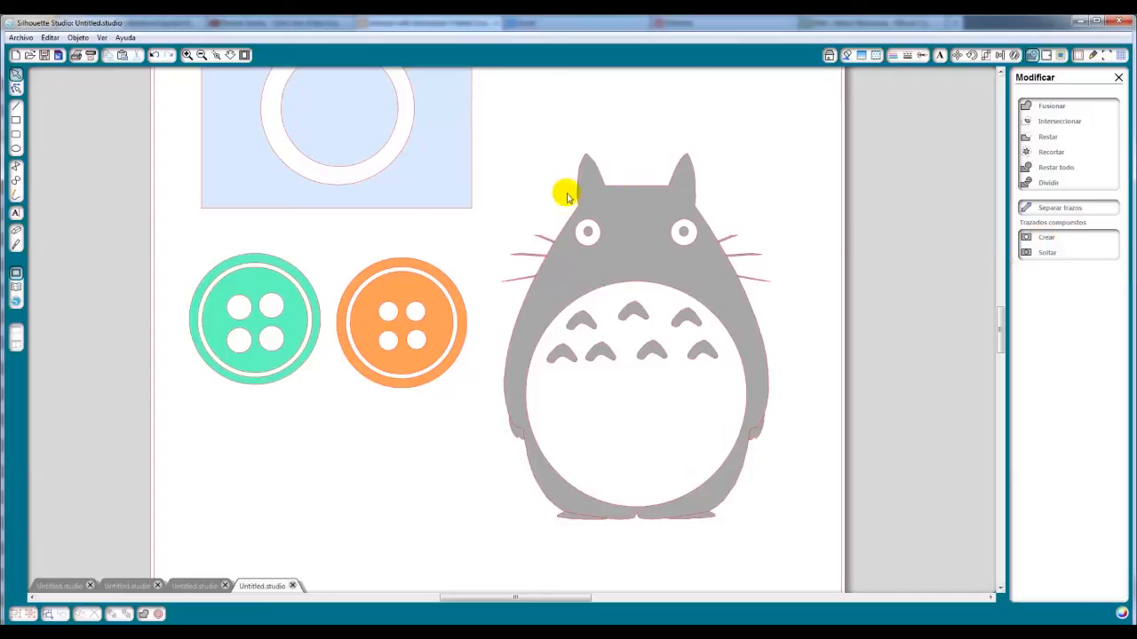
Send the Totoro's body compound path behind the whiskers, nose, hands and feet
{"action": "left_click", "coordinate": [623, 251]}
{"action": "right_click", "coordinate": [622, 249]}
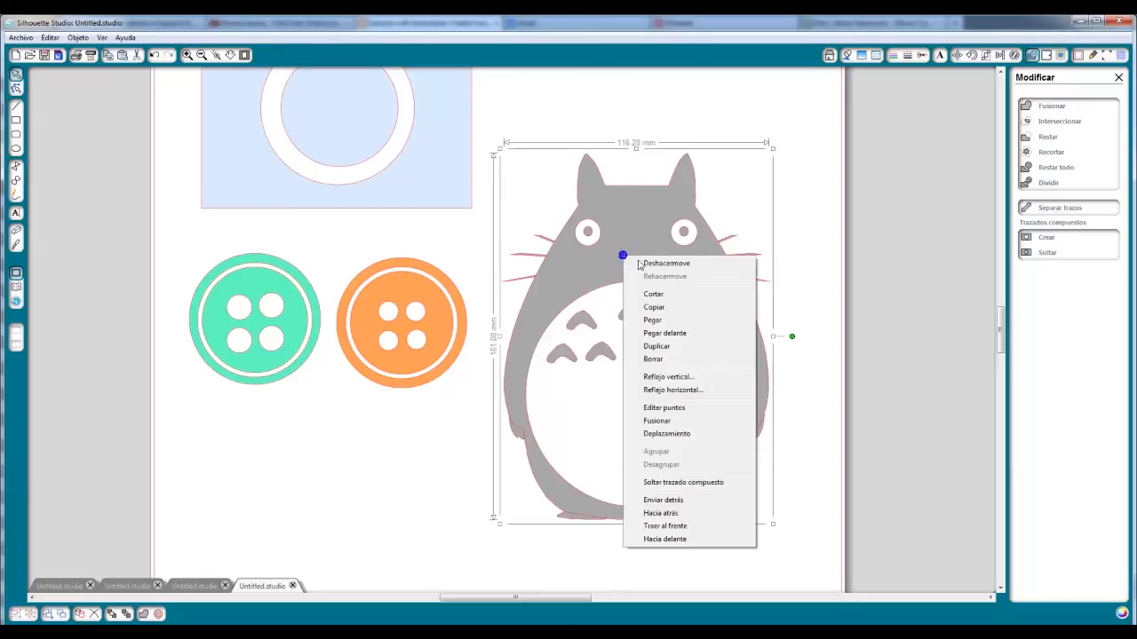
{"action": "left_click", "coordinate": [684, 501]}
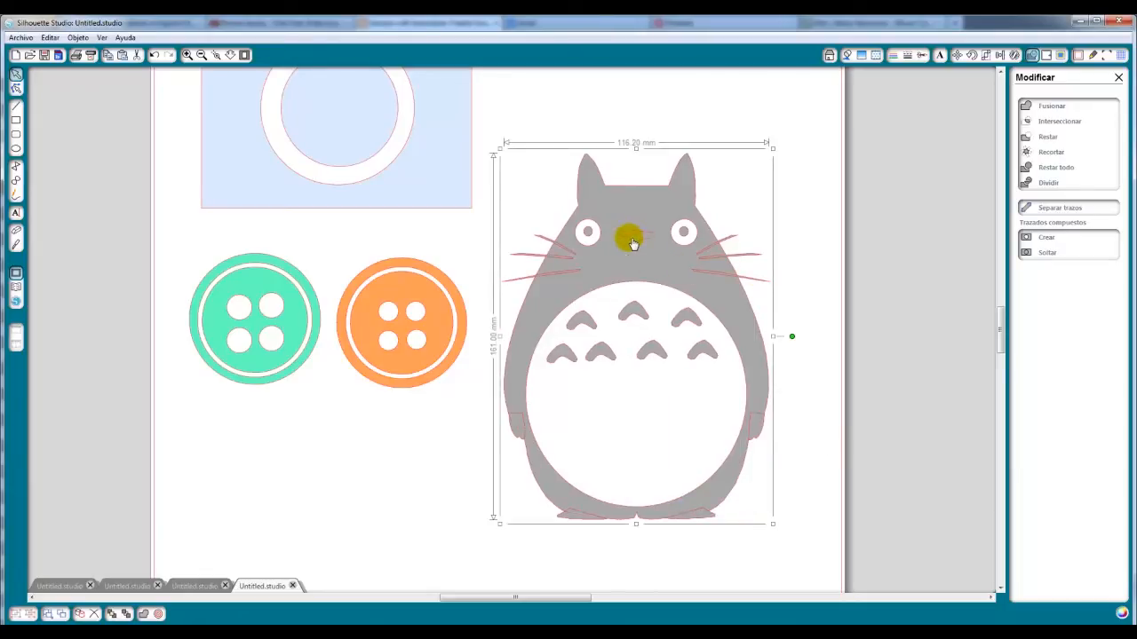
Examine the separate hand and foot pieces of the Totoro by selecting each one
{"action": "left_click", "coordinate": [821, 206]}
{"action": "left_click", "coordinate": [517, 428]}
{"action": "left_click", "coordinate": [754, 421]}
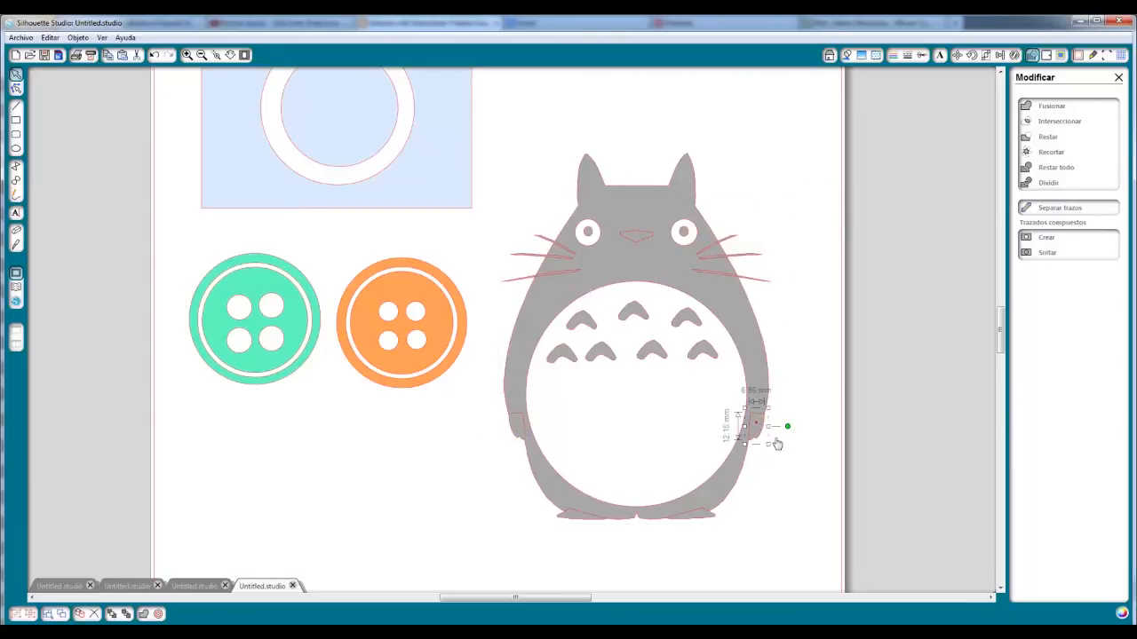
{"action": "left_click", "coordinate": [571, 515]}
{"action": "left_click", "coordinate": [701, 521]}
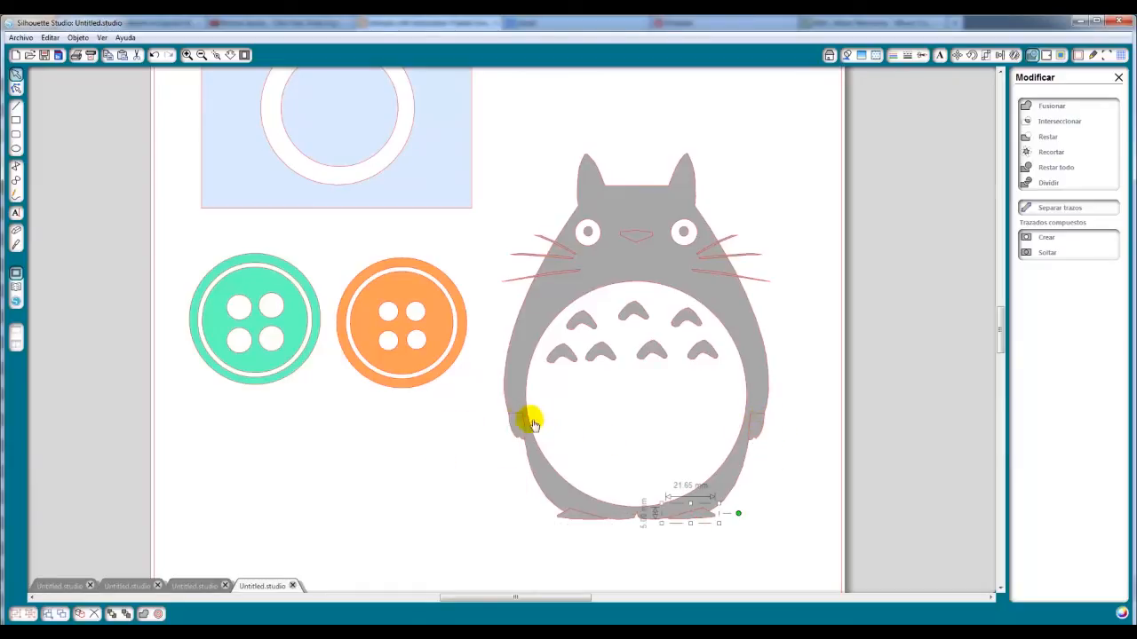
{"action": "left_click", "coordinate": [768, 168]}
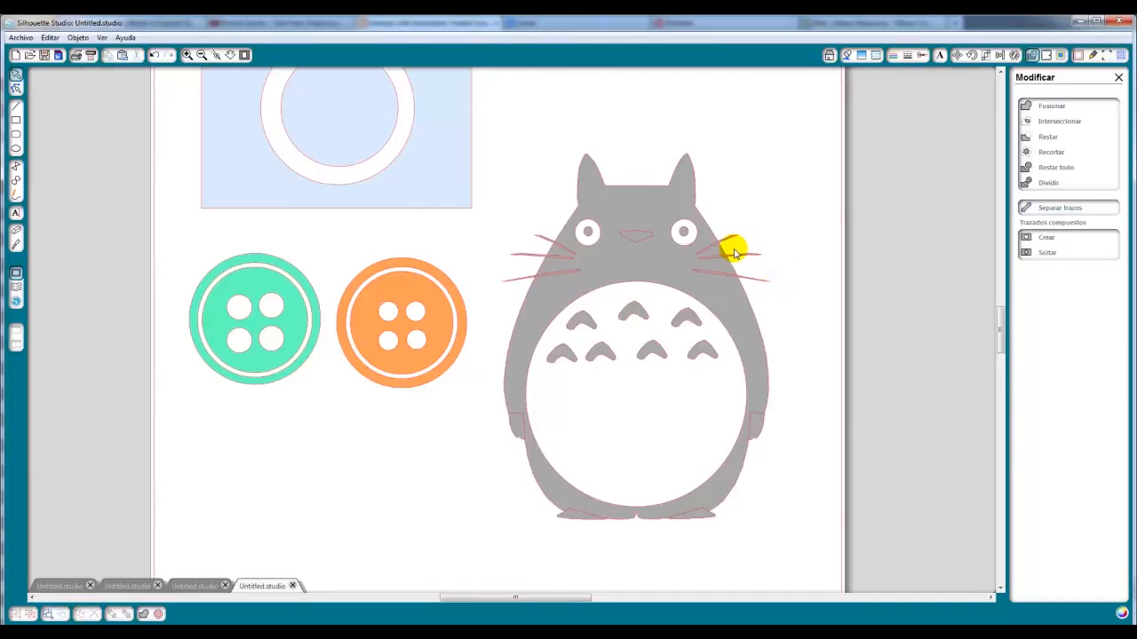
Fit the page in view and delete all the designs on it
{"action": "left_click", "coordinate": [244, 55]}
{"action": "left_click_drag", "start_coordinate": [279, 97], "coordinate": [717, 474]}
{"action": "key", "text": "Delete"}
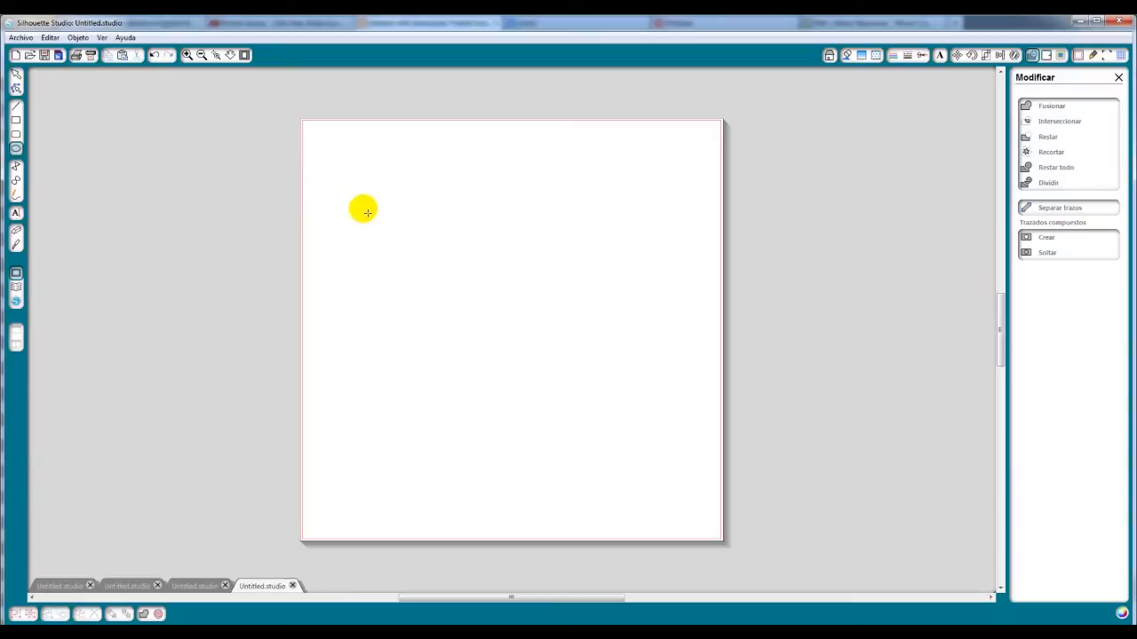
Draw a circle about 64 mm in diameter and apply a rounded internal offset of 8 mm to it
{"action": "mouse_move", "coordinate": [390, 204]}
{"action": "left_mouse_down"}
{"action": "mouse_move", "coordinate": [406, 248]}
{"action": "mouse_move", "coordinate": [426, 241]}
{"action": "left_mouse_up"}
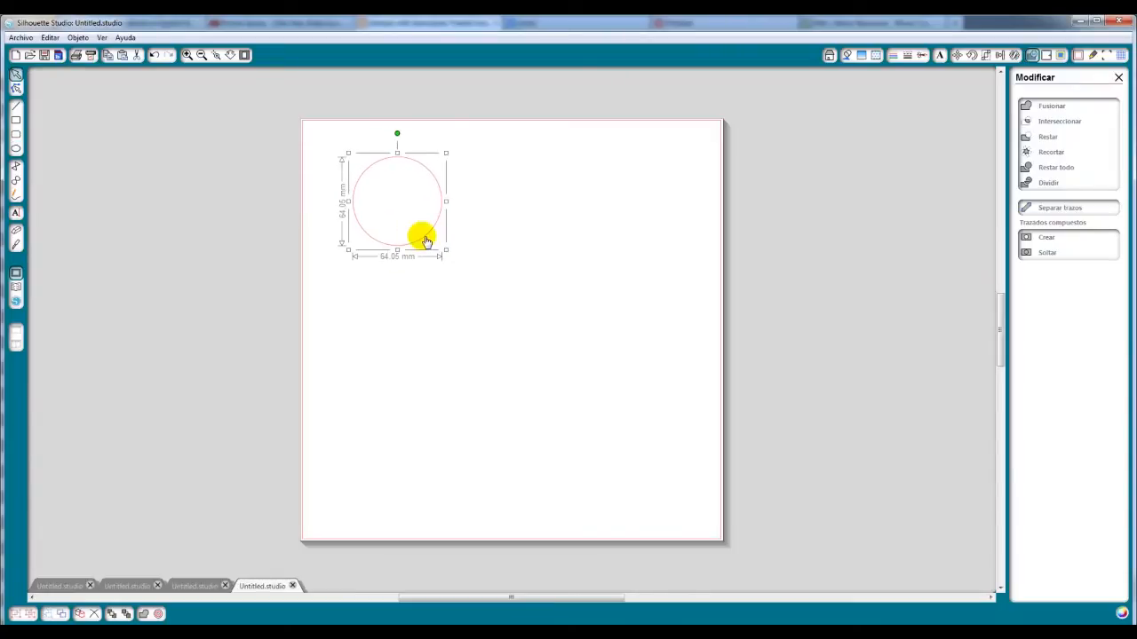
{"action": "left_click", "coordinate": [1046, 55]}
{"action": "left_click", "coordinate": [1066, 125]}
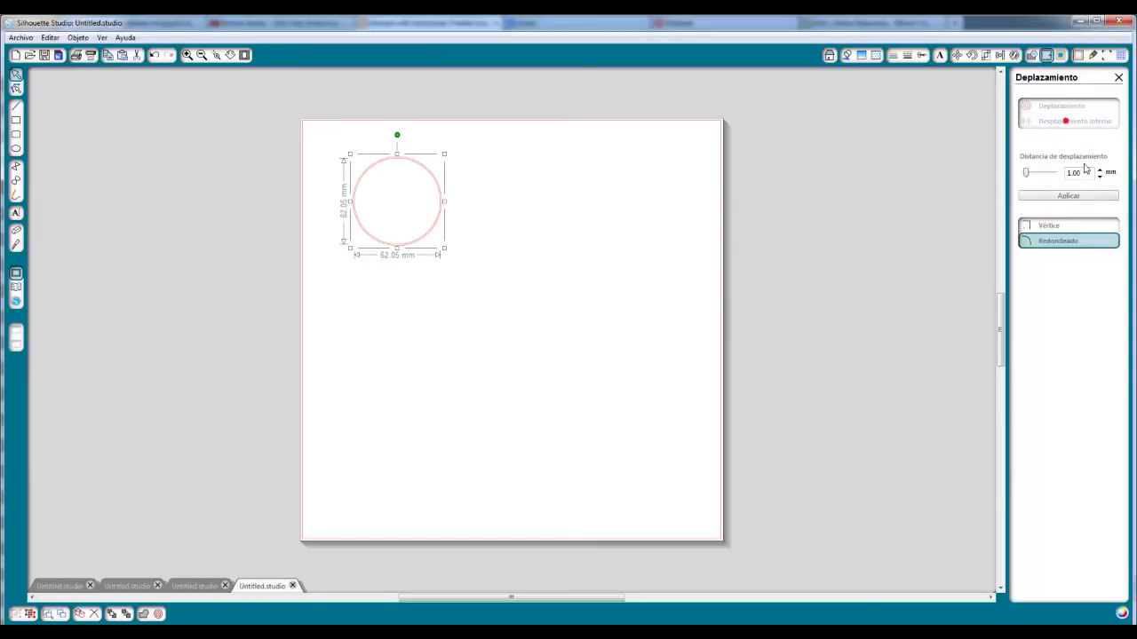
{"action": "type", "text": "8"}
{"action": "key", "text": "Return"}
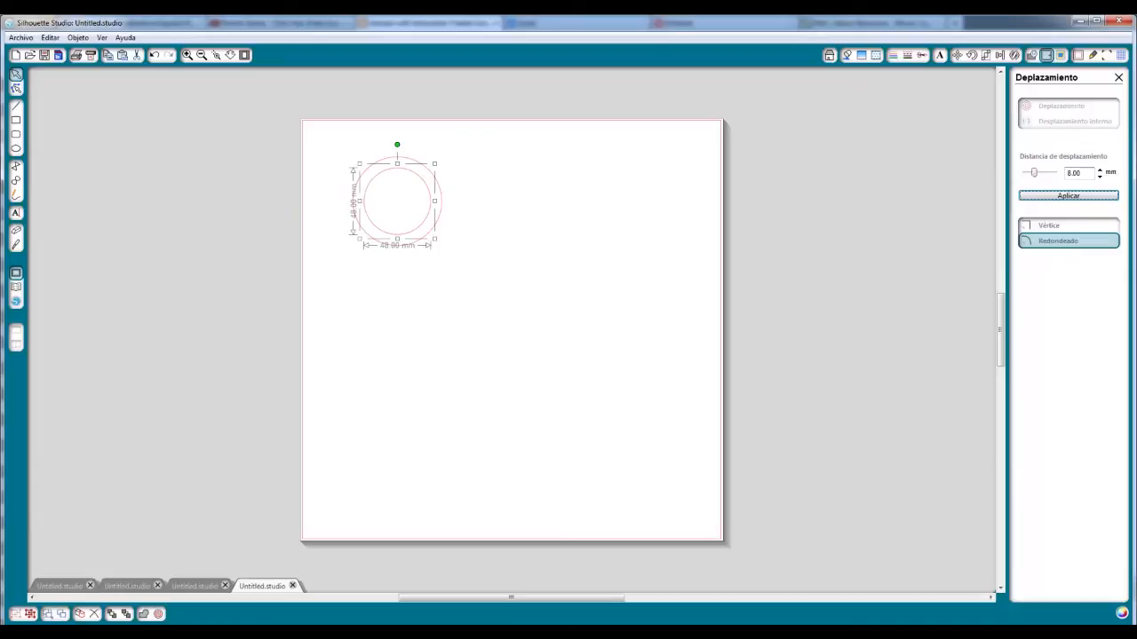
{"action": "left_click", "coordinate": [1042, 197]}
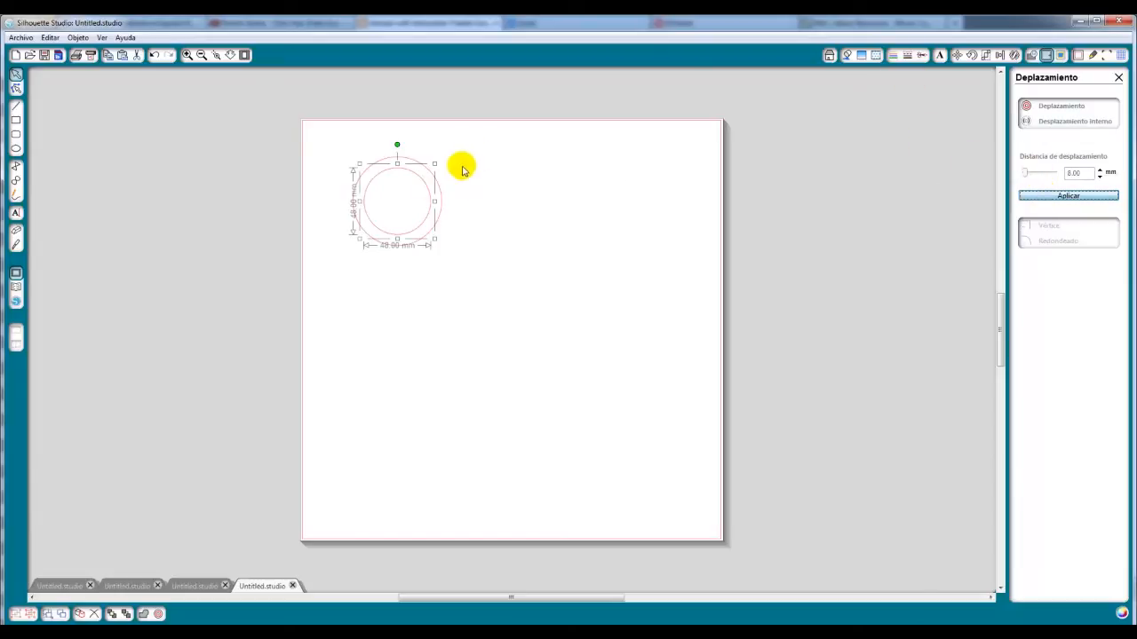
Fill the inner circle with light orange and the outer circle with bright orange
{"action": "left_click", "coordinate": [848, 56]}
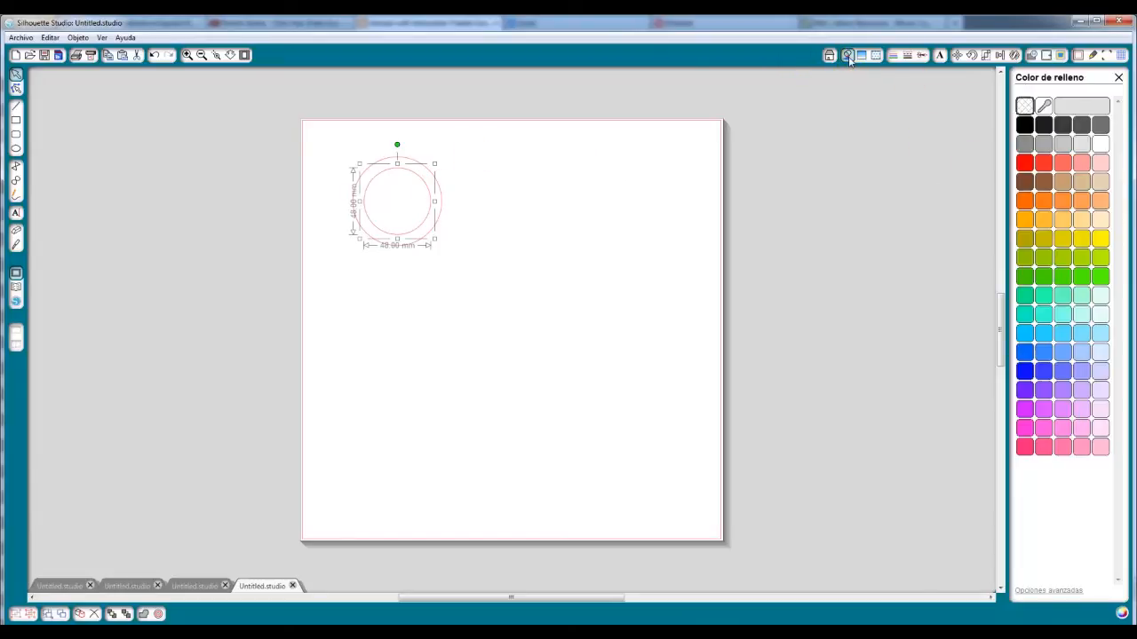
{"action": "left_click", "coordinate": [1101, 200]}
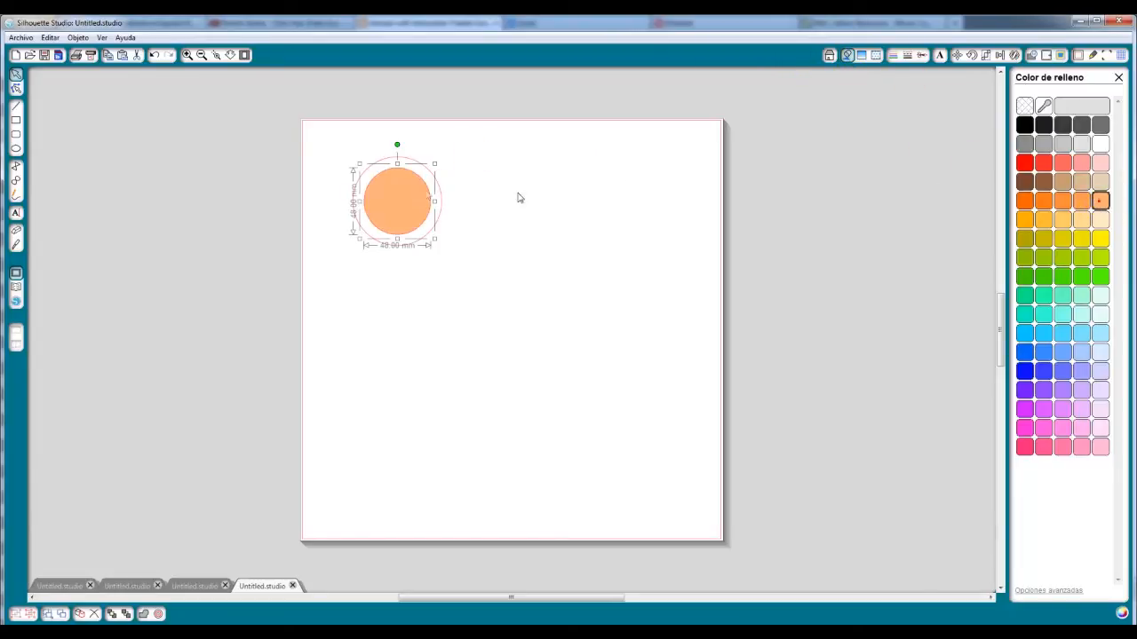
{"action": "left_click", "coordinate": [443, 197]}
{"action": "left_click", "coordinate": [1023, 202]}
Duplicate the pair of orange circles and place the two pairs side by side across the upper page
{"action": "left_click", "coordinate": [586, 197]}
{"action": "left_click_drag", "start_coordinate": [474, 149], "coordinate": [575, 219]}
{"action": "left_click", "coordinate": [384, 222]}
{"action": "left_click", "coordinate": [682, 201]}
{"action": "left_click_drag", "start_coordinate": [206, 82], "coordinate": [670, 284]}
{"action": "left_click_drag", "start_coordinate": [571, 205], "coordinate": [590, 242]}
{"action": "left_click", "coordinate": [782, 229]}
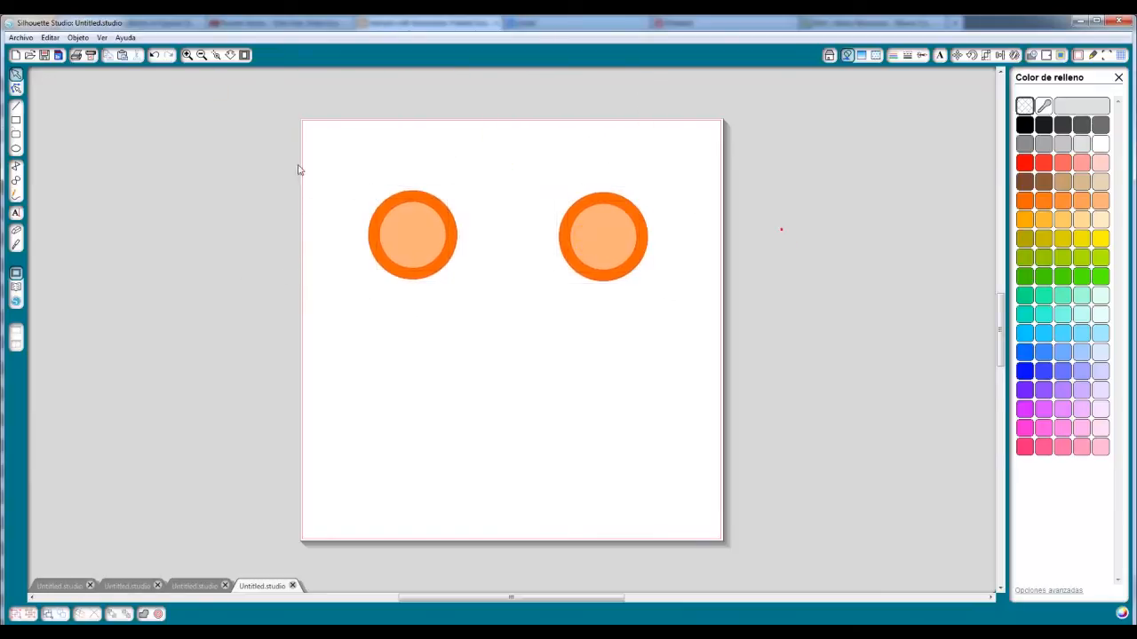
Create two overlapping squares about 59 mm wide, filling the lower one bright orange and the upper one pale orange
{"action": "left_click_drag", "start_coordinate": [337, 393], "coordinate": [459, 437]}
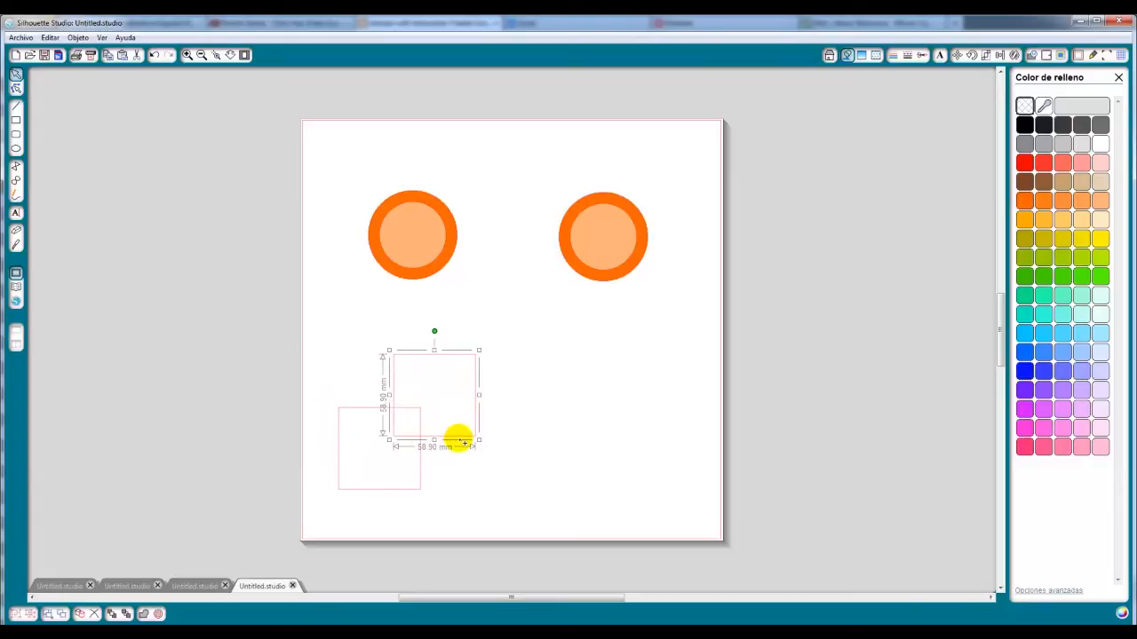
{"action": "left_click", "coordinate": [473, 481]}
{"action": "left_click", "coordinate": [421, 487]}
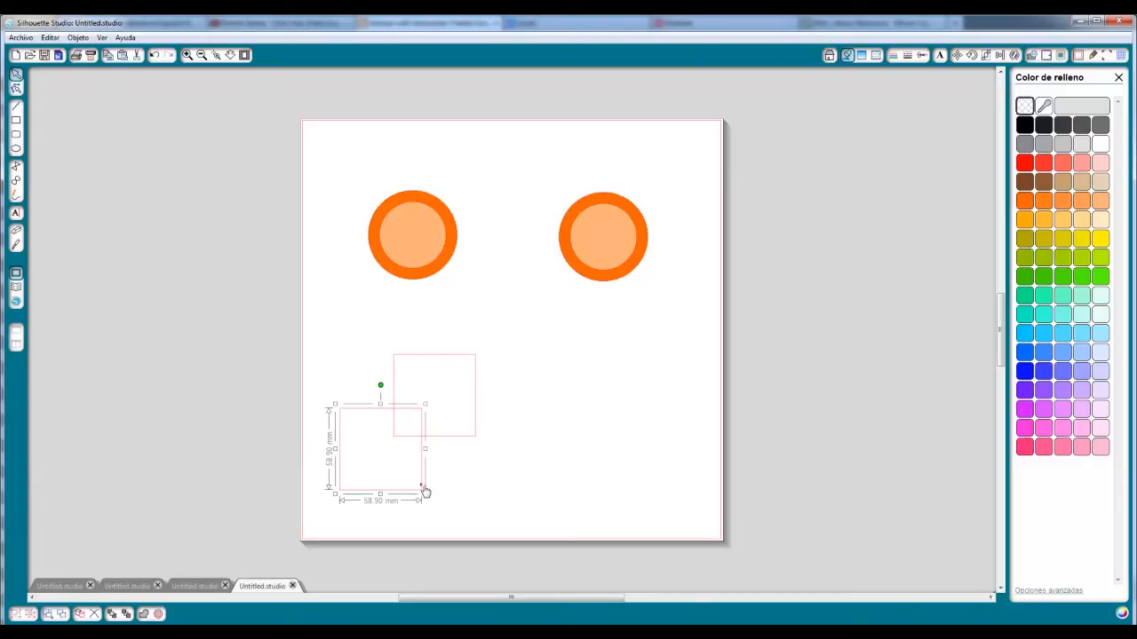
{"action": "left_click", "coordinate": [1032, 203]}
{"action": "left_click_drag", "start_coordinate": [515, 315], "coordinate": [382, 455]}
{"action": "left_click", "coordinate": [1100, 220]}
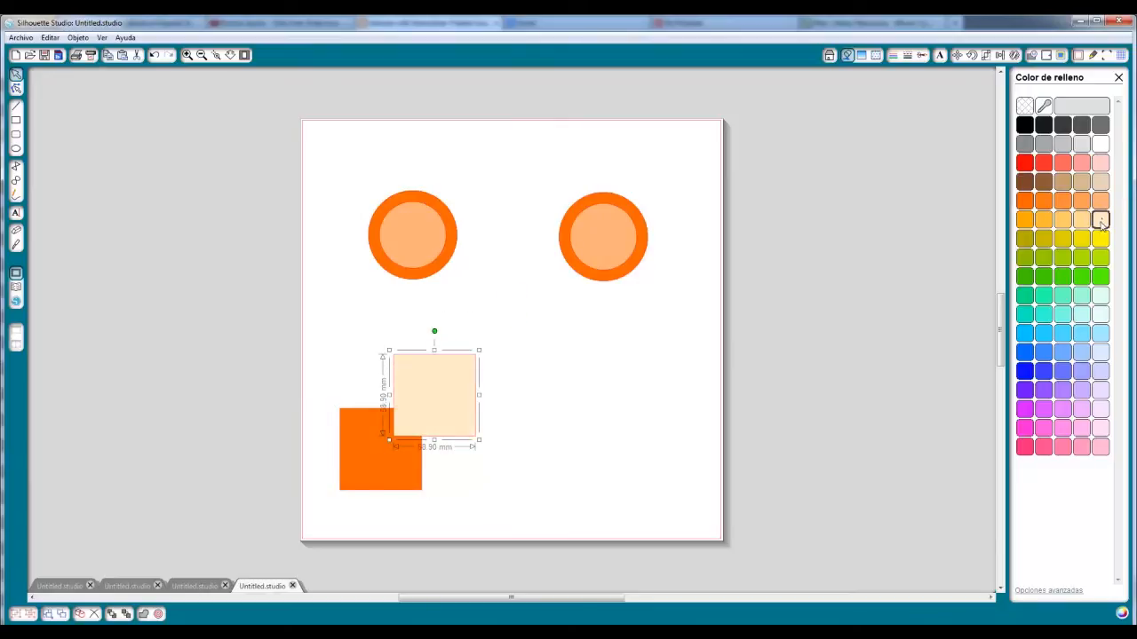
Duplicate the pair of overlapping squares and place the copy beside the original, below the second pair of circles
{"action": "left_click", "coordinate": [595, 359]}
{"action": "left_click_drag", "start_coordinate": [304, 323], "coordinate": [500, 508]}
{"action": "left_click_drag", "start_coordinate": [448, 396], "coordinate": [641, 406]}
{"action": "left_click", "coordinate": [897, 340]}
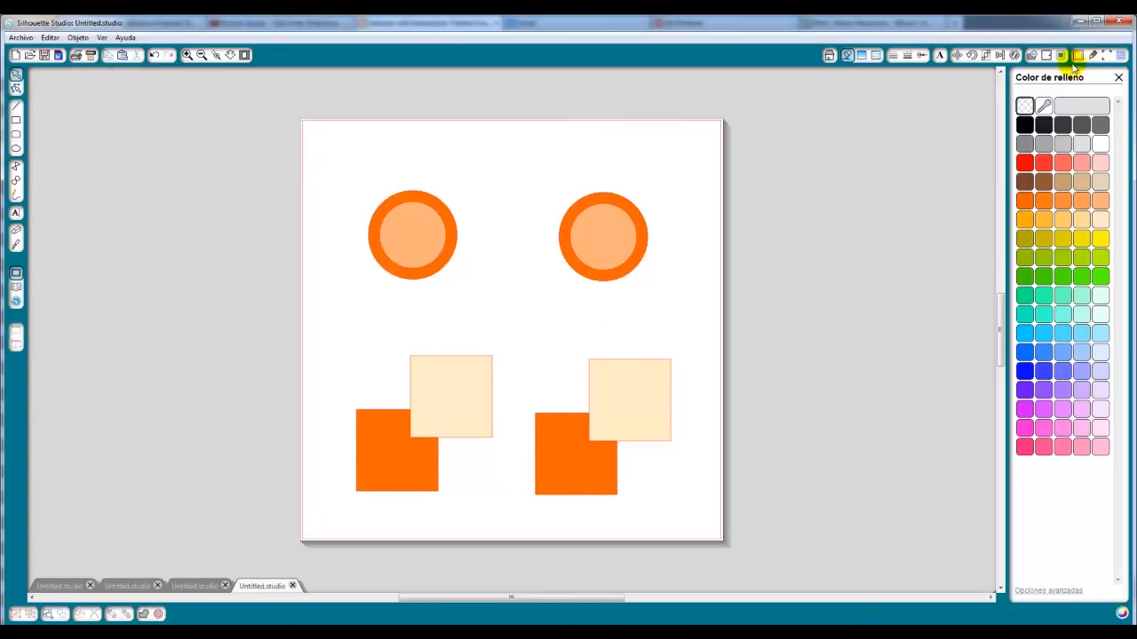
{"action": "left_click", "coordinate": [1034, 57]}
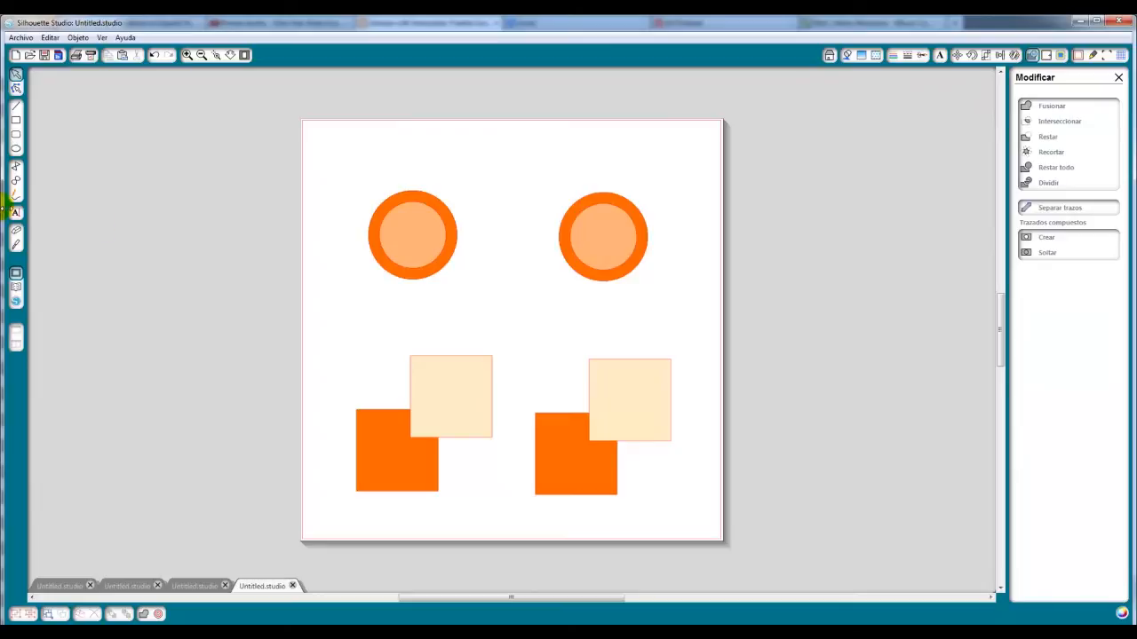
Add the text "Trazado compuesto" above the circles
{"action": "left_click", "coordinate": [15, 213]}
{"action": "left_click", "coordinate": [349, 158]}
{"action": "type", "text": "Trazado compuesto"}
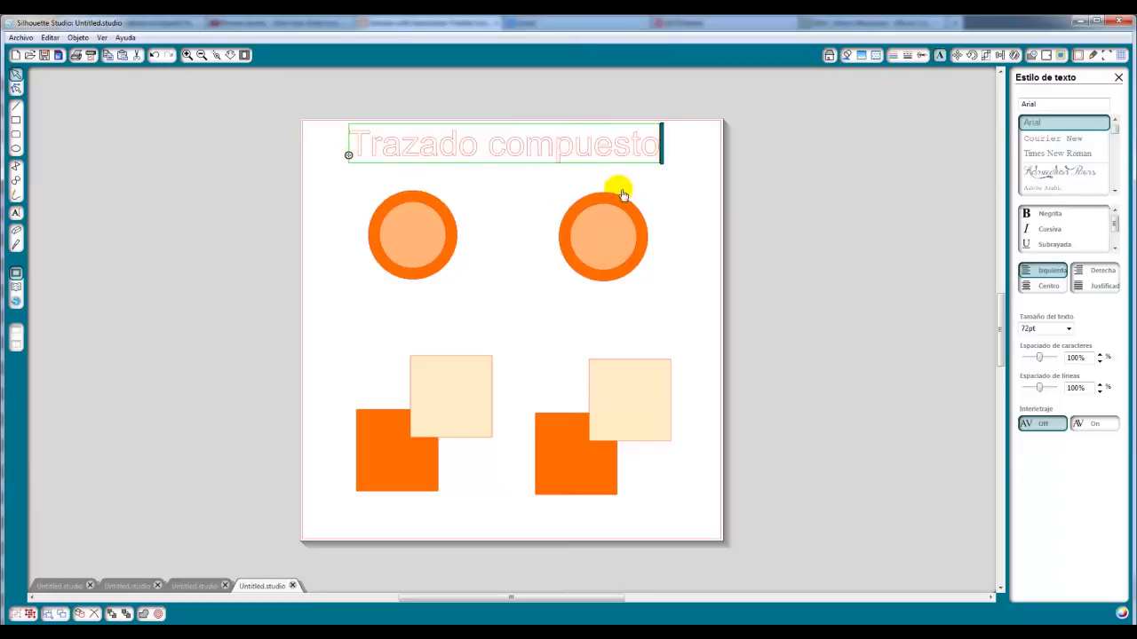
{"action": "left_click", "coordinate": [685, 191]}
Scale the "Trazado compuesto" text down to a small heading and place it above the first pair of circles
{"action": "left_click", "coordinate": [618, 143]}
{"action": "left_click_drag", "start_coordinate": [664, 168], "coordinate": [427, 158]}
{"action": "double_click", "coordinate": [383, 147]}
{"action": "left_click", "coordinate": [355, 168]}
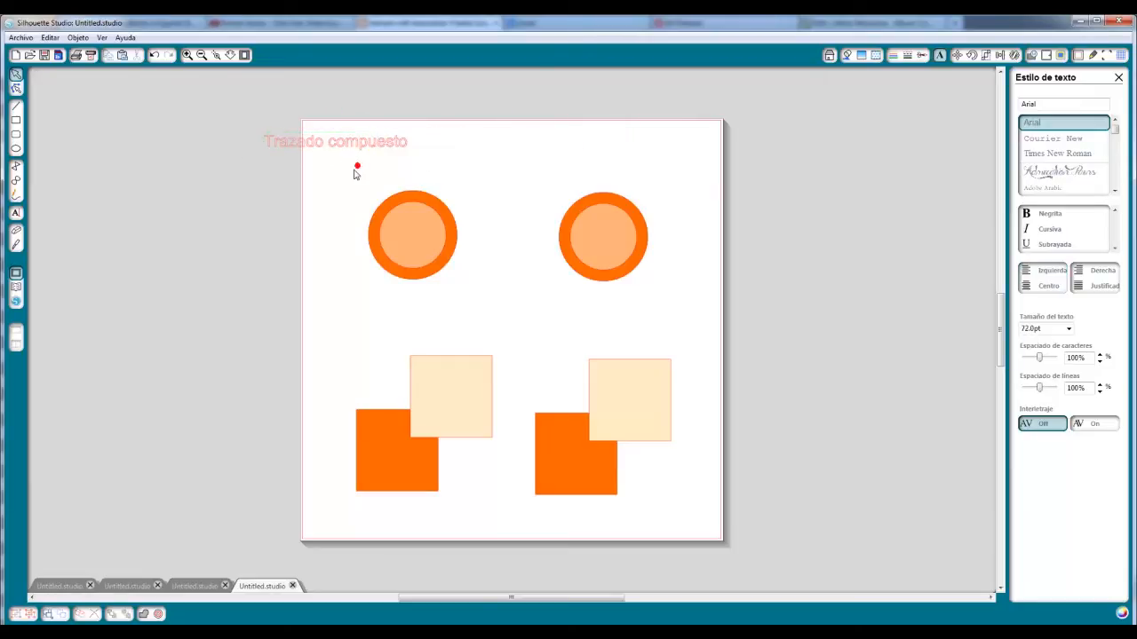
{"action": "left_click", "coordinate": [357, 149]}
{"action": "left_click_drag", "start_coordinate": [356, 149], "coordinate": [411, 161]}
{"action": "left_click", "coordinate": [369, 169]}
{"action": "left_click", "coordinate": [339, 146]}
Make a compound path from the pair of circles under the heading and shift the resulting ring slightly
{"action": "left_click", "coordinate": [357, 199]}
{"action": "left_click_drag", "start_coordinate": [486, 291], "coordinate": [493, 292]}
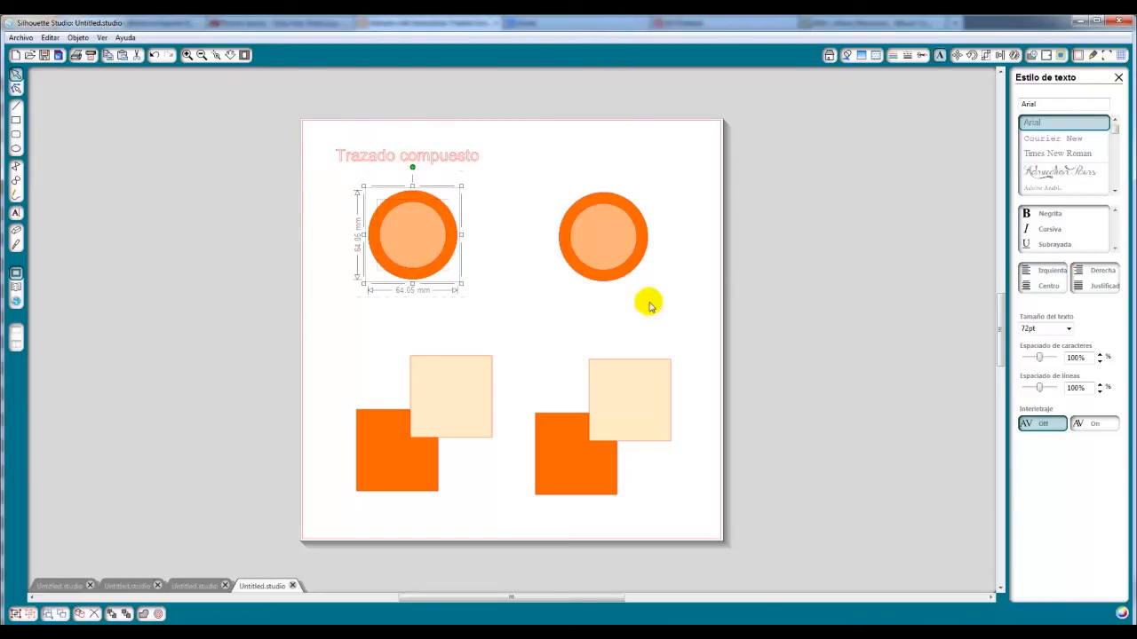
{"action": "left_click", "coordinate": [1032, 56]}
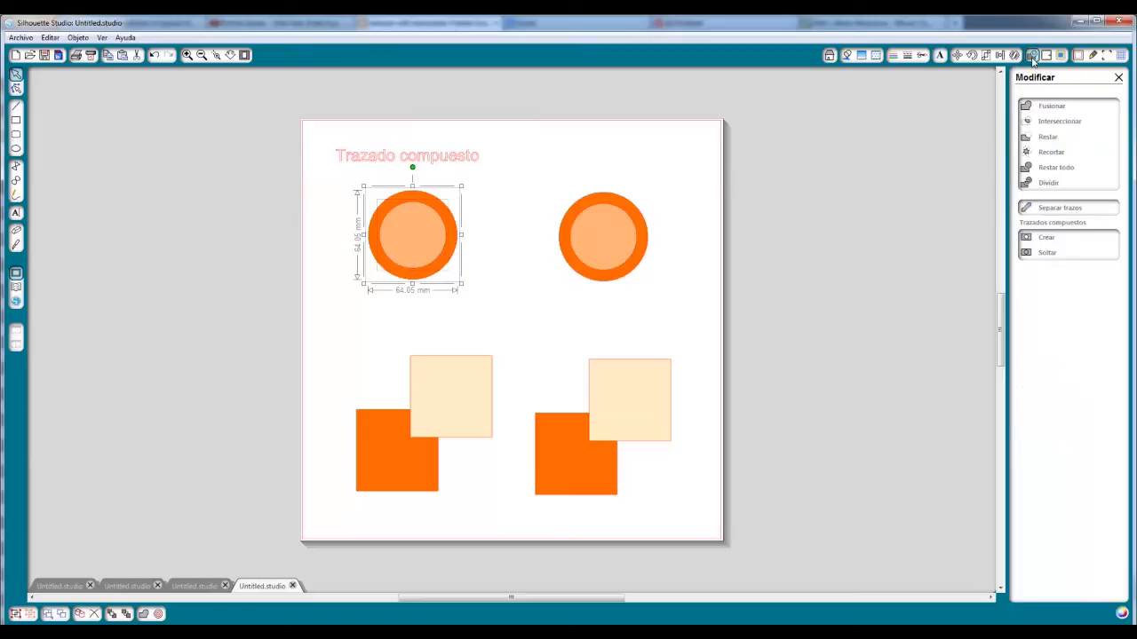
{"action": "left_click", "coordinate": [1044, 238]}
{"action": "left_click", "coordinate": [426, 280]}
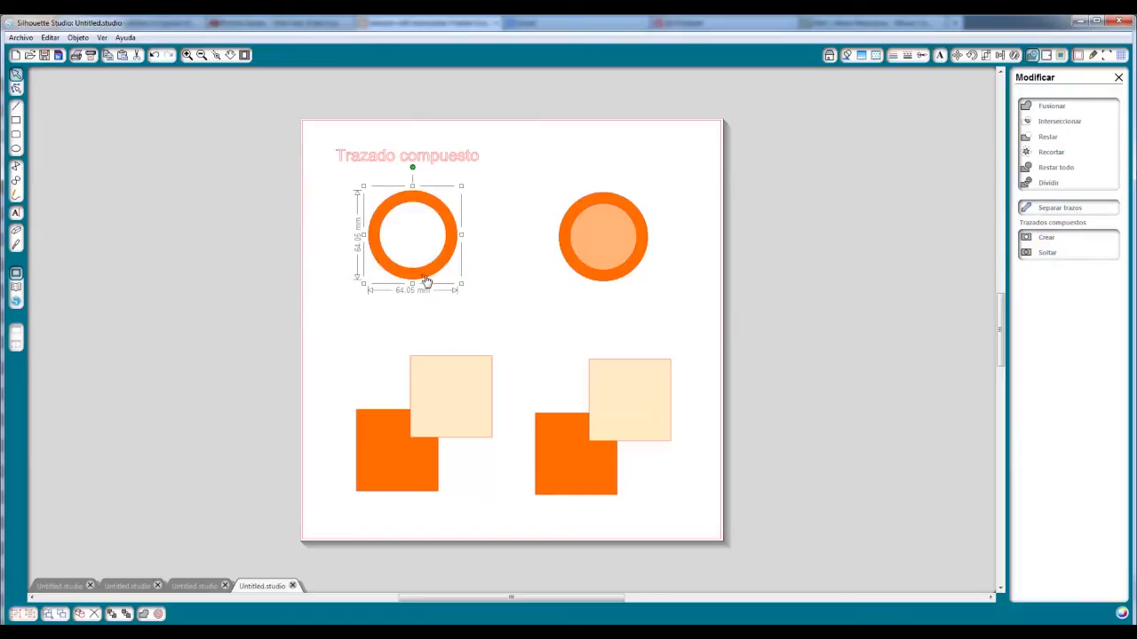
{"action": "mouse_move", "coordinate": [447, 256]}
{"action": "left_mouse_down"}
{"action": "mouse_move", "coordinate": [363, 278]}
{"action": "mouse_move", "coordinate": [442, 257]}
{"action": "left_mouse_up"}
Subtract the inner circle from the outer circle in the second pair
{"action": "left_click_drag", "start_coordinate": [527, 152], "coordinate": [707, 317]}
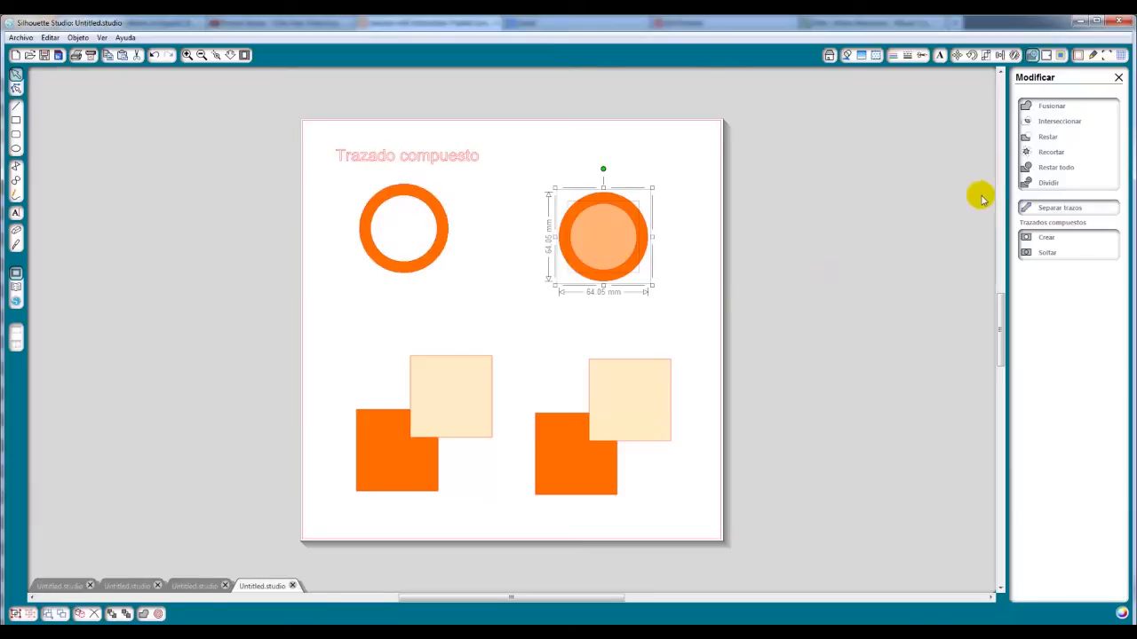
{"action": "left_click", "coordinate": [1046, 137]}
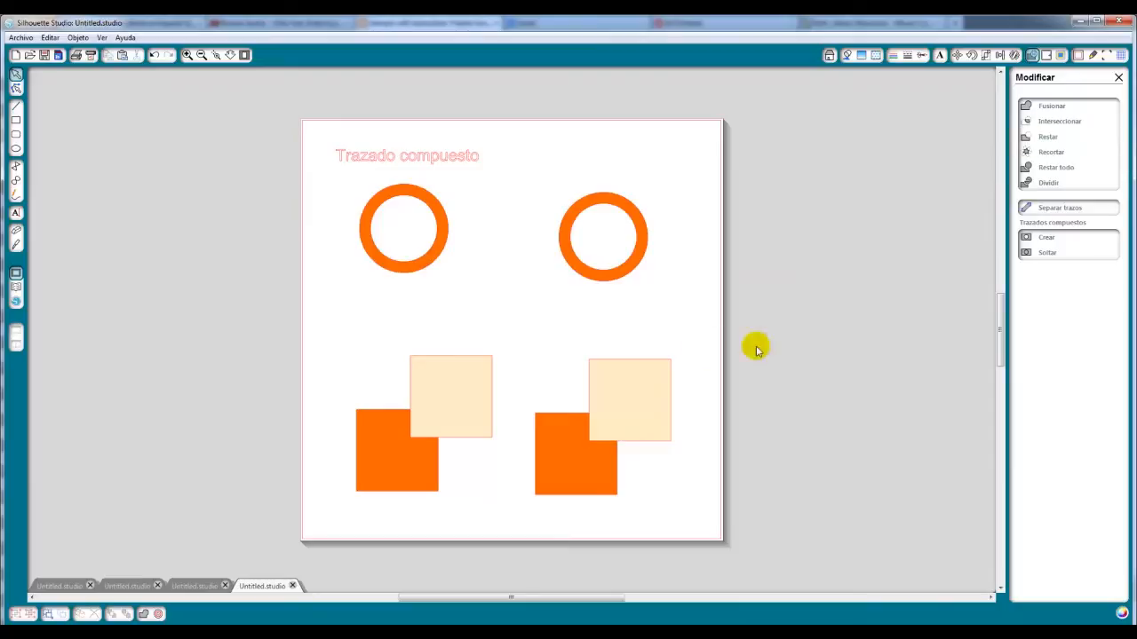
Level the second ring with the first and place a copy of the heading above it, reworded as "Restar"
{"action": "mouse_move", "coordinate": [622, 269]}
{"action": "left_mouse_down"}
{"action": "mouse_move", "coordinate": [464, 272]}
{"action": "mouse_move", "coordinate": [624, 269]}
{"action": "left_mouse_up"}
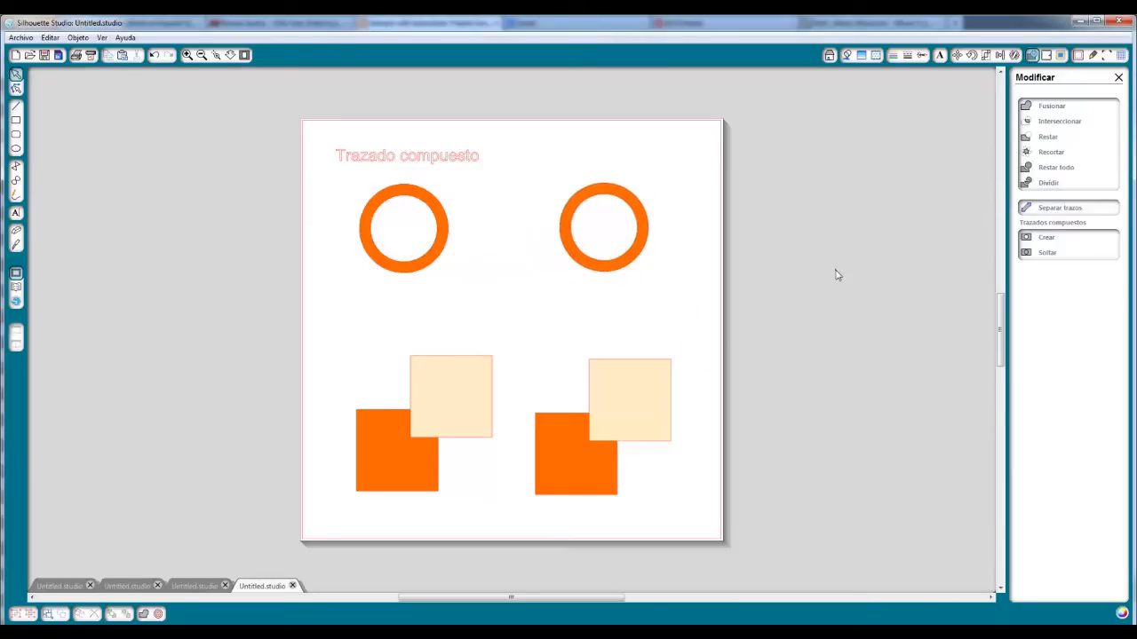
{"action": "left_click", "coordinate": [413, 160]}
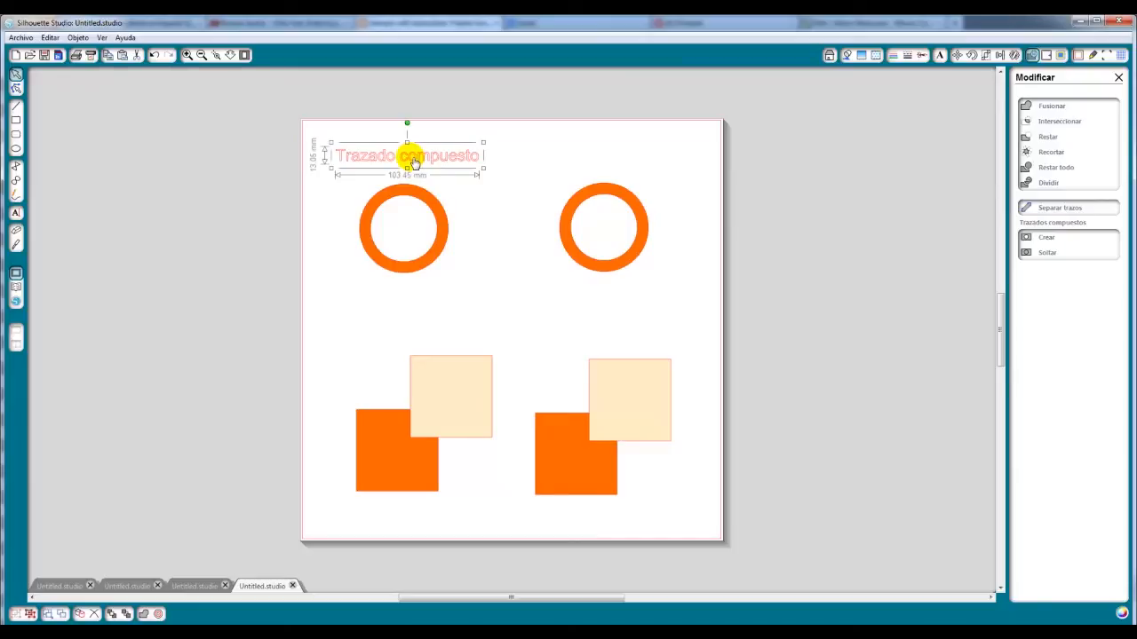
{"action": "left_click_drag", "start_coordinate": [413, 160], "coordinate": [626, 162]}
{"action": "double_click", "coordinate": [593, 164]}
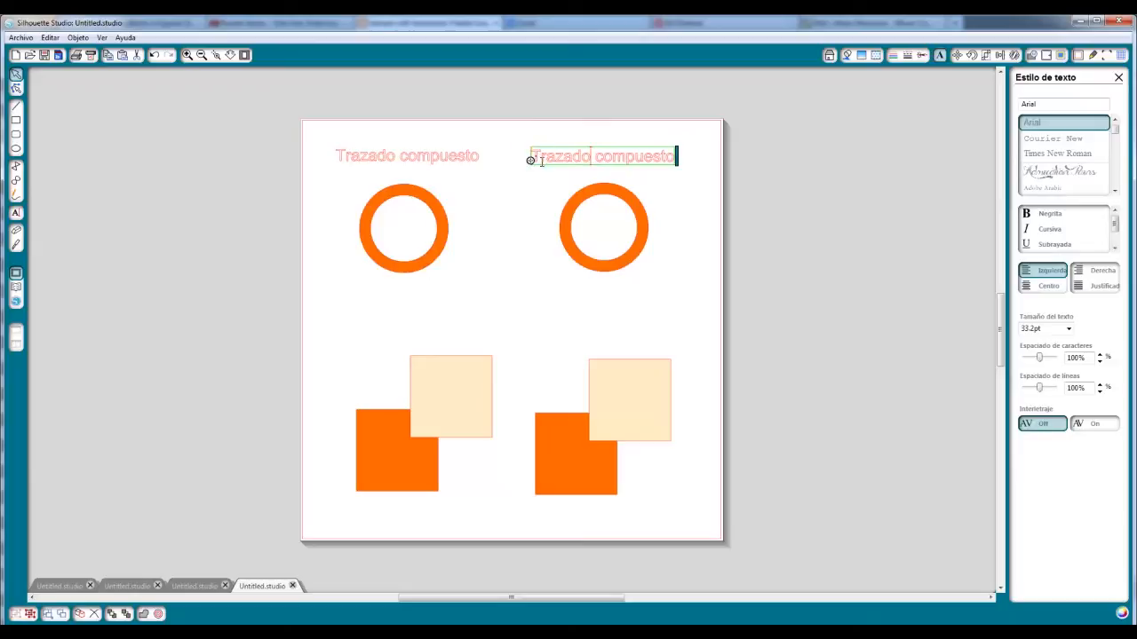
{"action": "left_click_drag", "start_coordinate": [530, 157], "coordinate": [671, 156]}
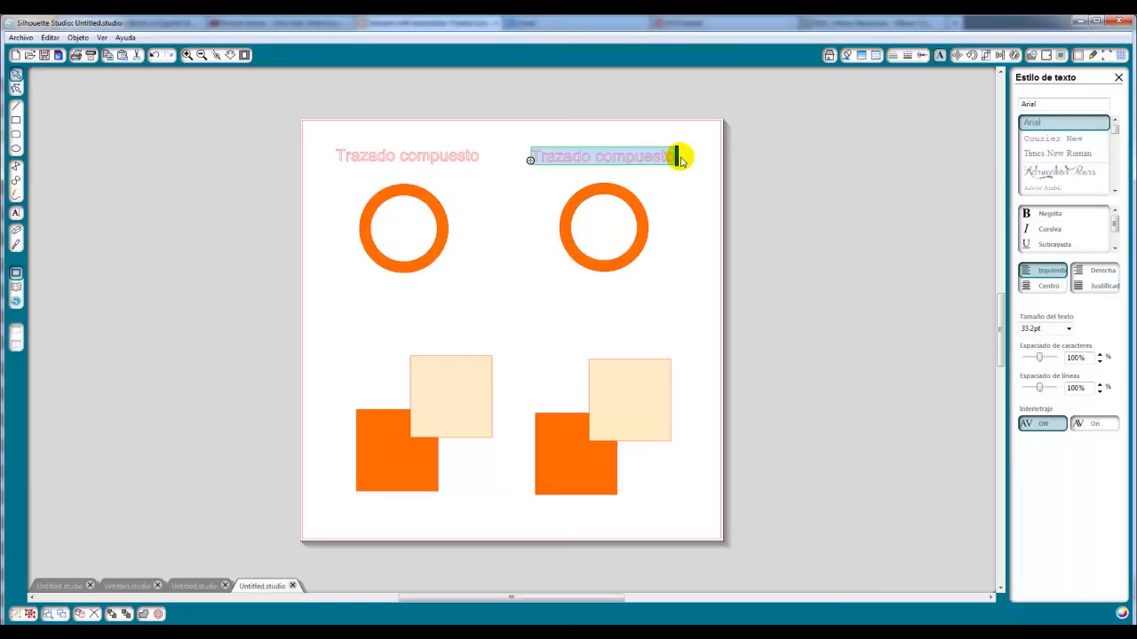
{"action": "type", "text": "RE"}
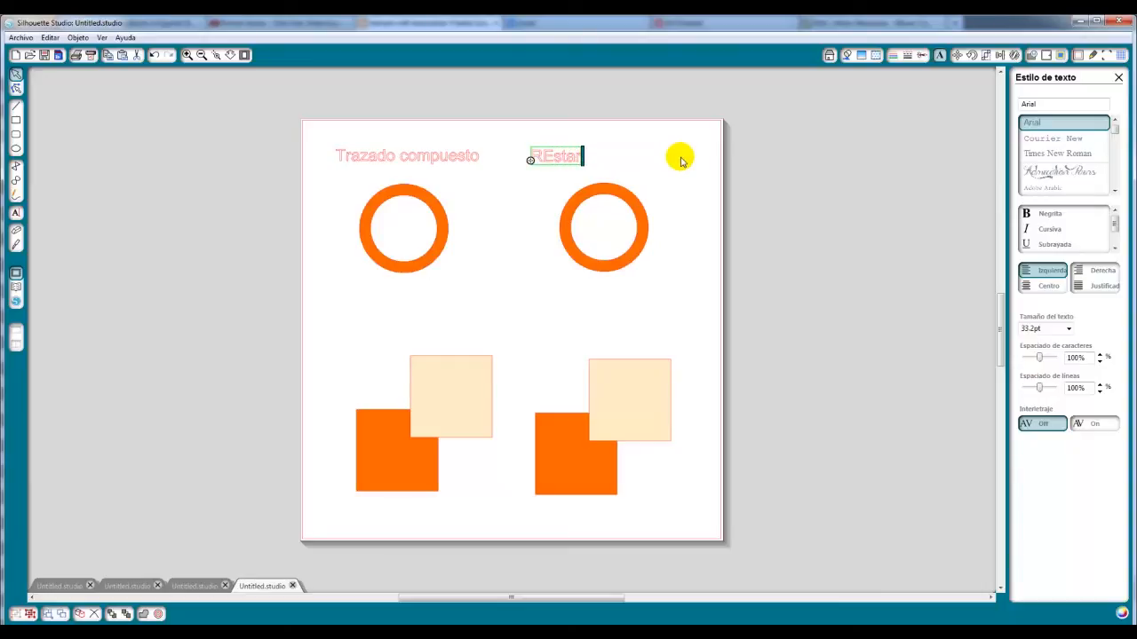
{"action": "type", "text": "star"}
{"action": "left_click", "coordinate": [698, 162]}
{"action": "left_click_drag", "start_coordinate": [542, 157], "coordinate": [590, 159]}
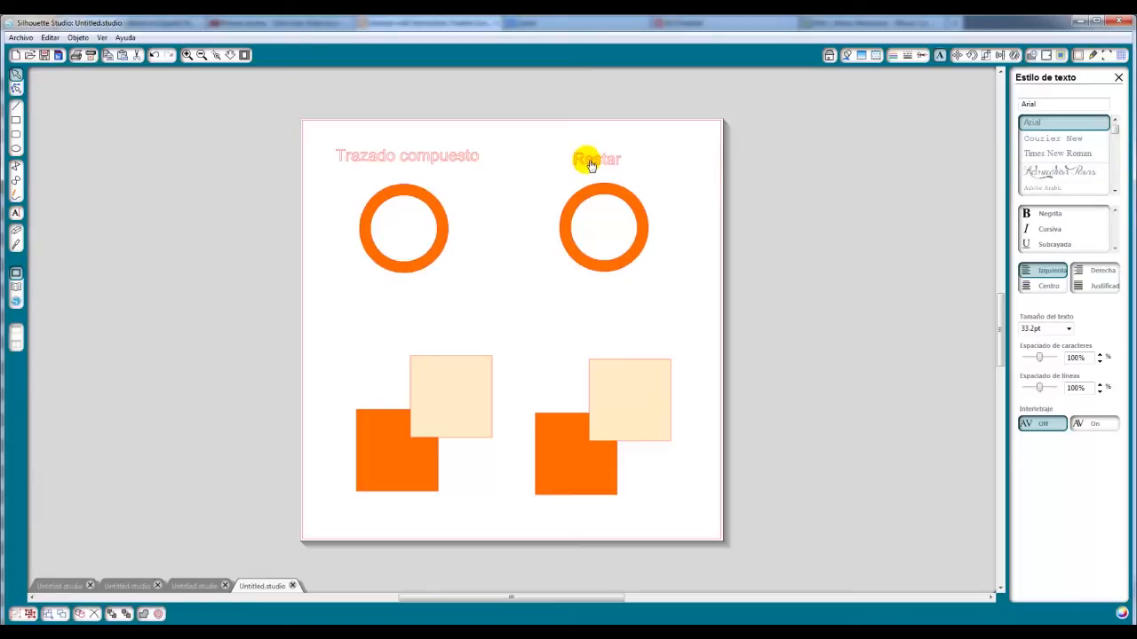
Copy the "Trazado compuesto" heading above the first pair of squares and make a compound path from that pair
{"action": "left_click", "coordinate": [449, 156]}
{"action": "left_click_drag", "start_coordinate": [449, 156], "coordinate": [452, 321]}
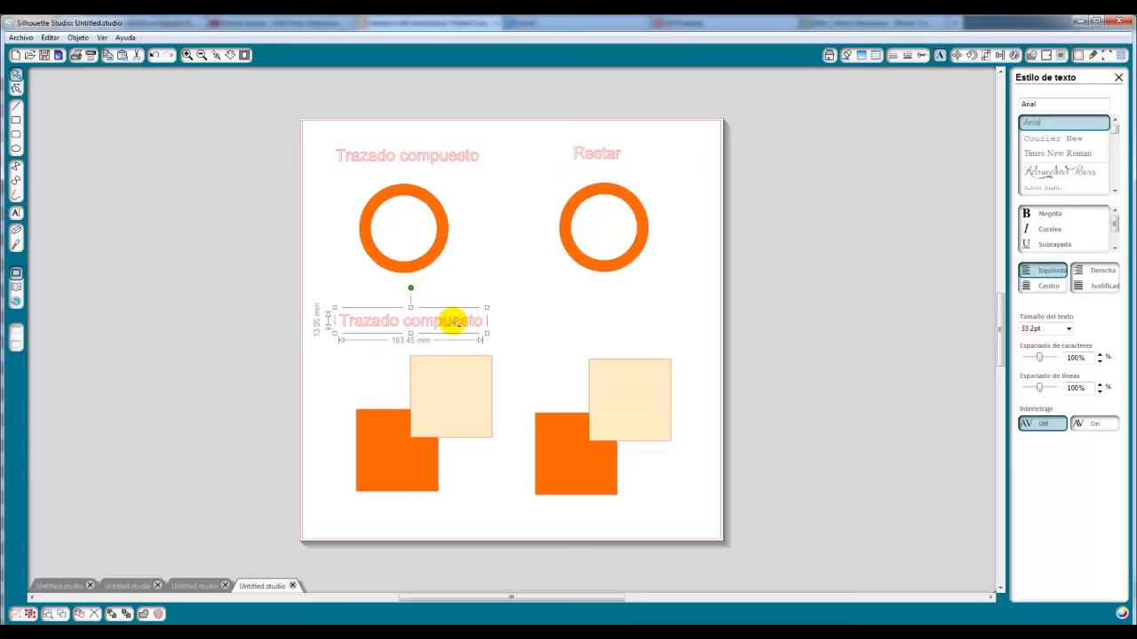
{"action": "left_click", "coordinate": [415, 349]}
{"action": "left_click_drag", "start_coordinate": [300, 345], "coordinate": [515, 518]}
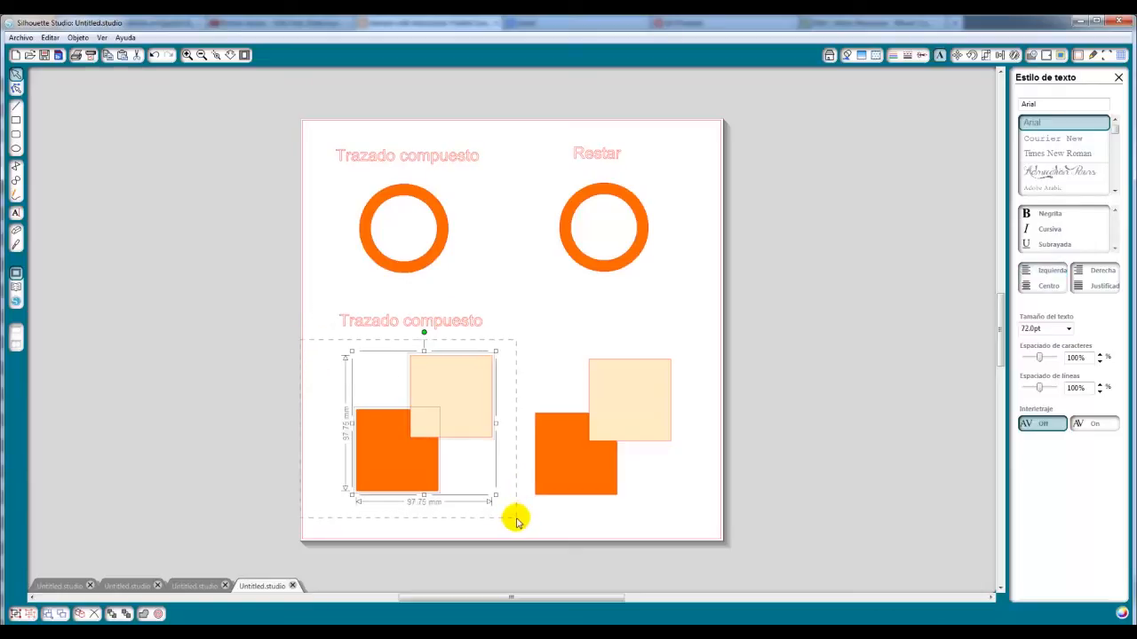
{"action": "left_click", "coordinate": [1033, 55]}
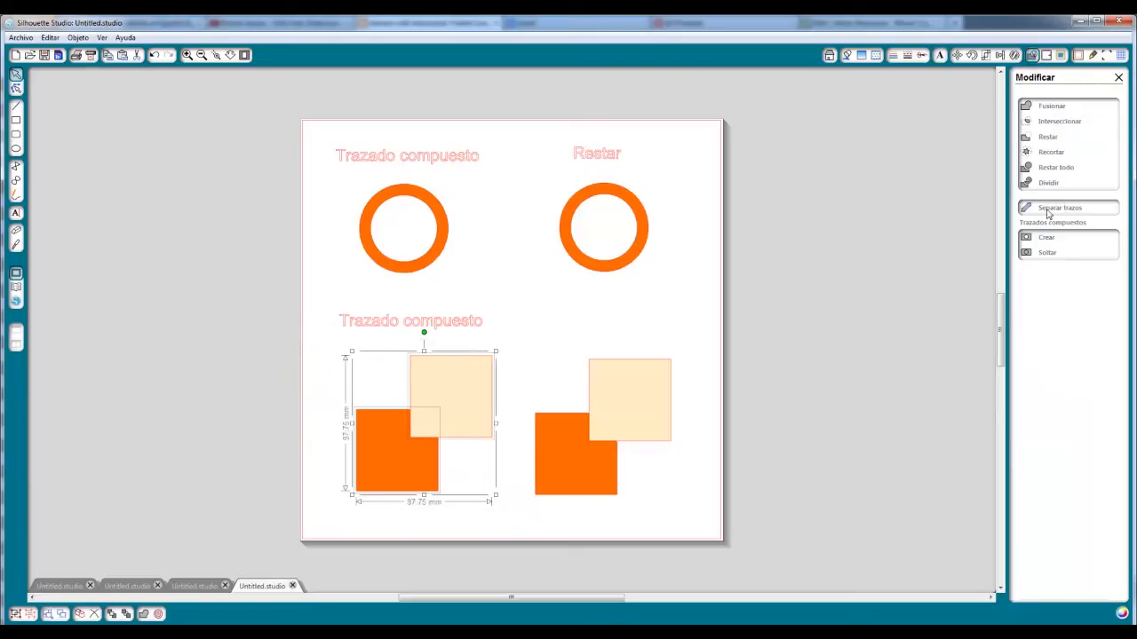
{"action": "left_click", "coordinate": [1038, 238]}
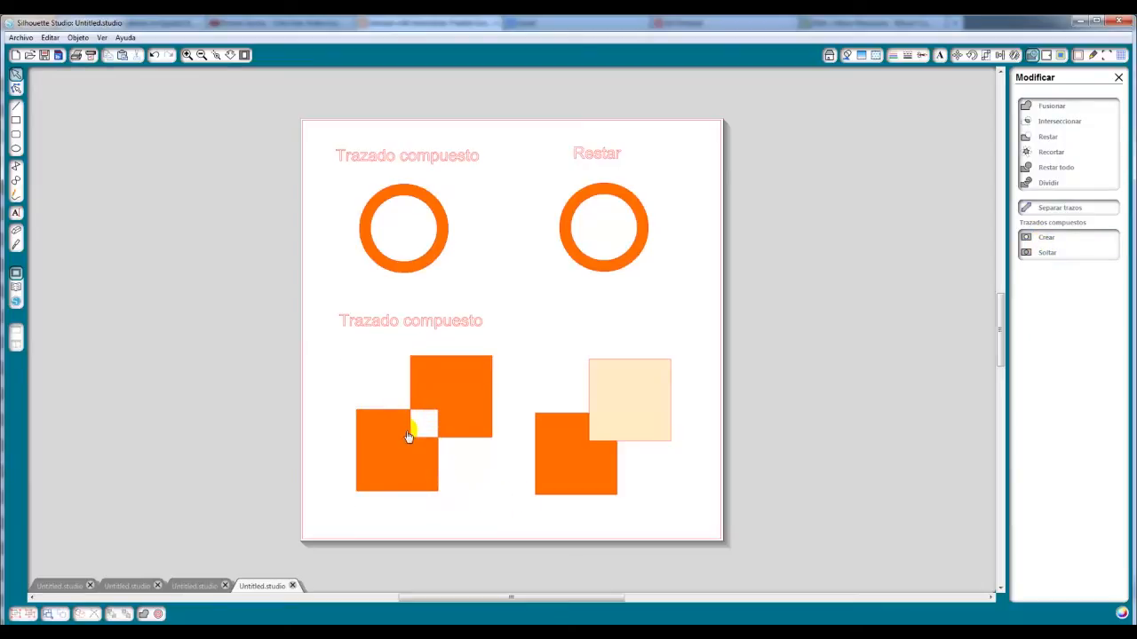
Try subtracting the light square from the orange one in the second pair, and undo the operation
{"action": "left_click_drag", "start_coordinate": [762, 302], "coordinate": [500, 548]}
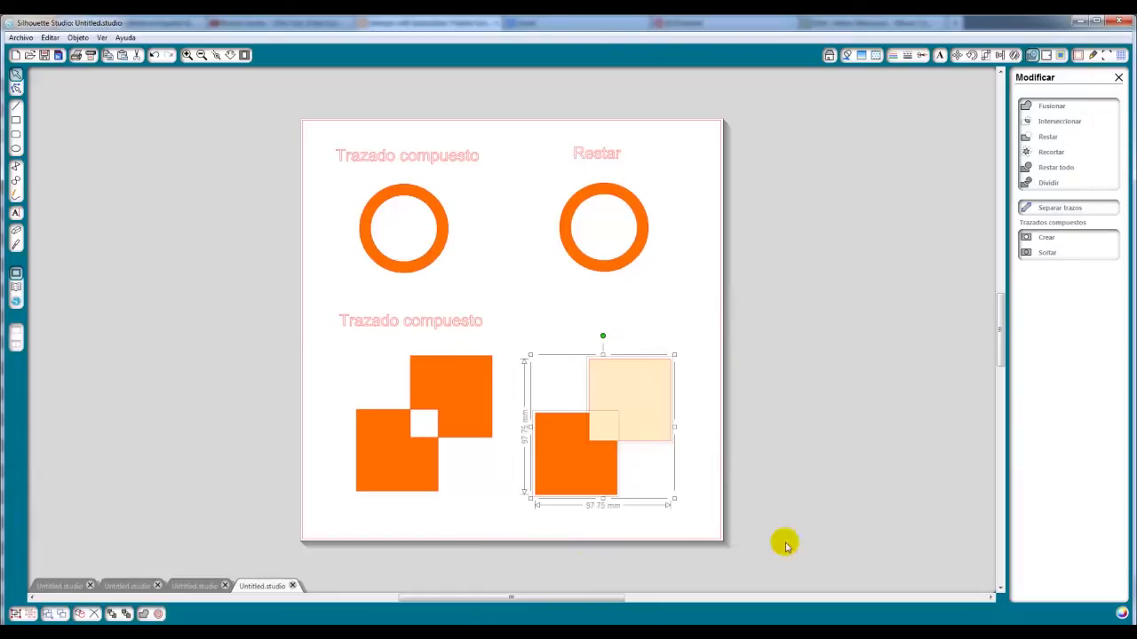
{"action": "left_click", "coordinate": [1032, 138]}
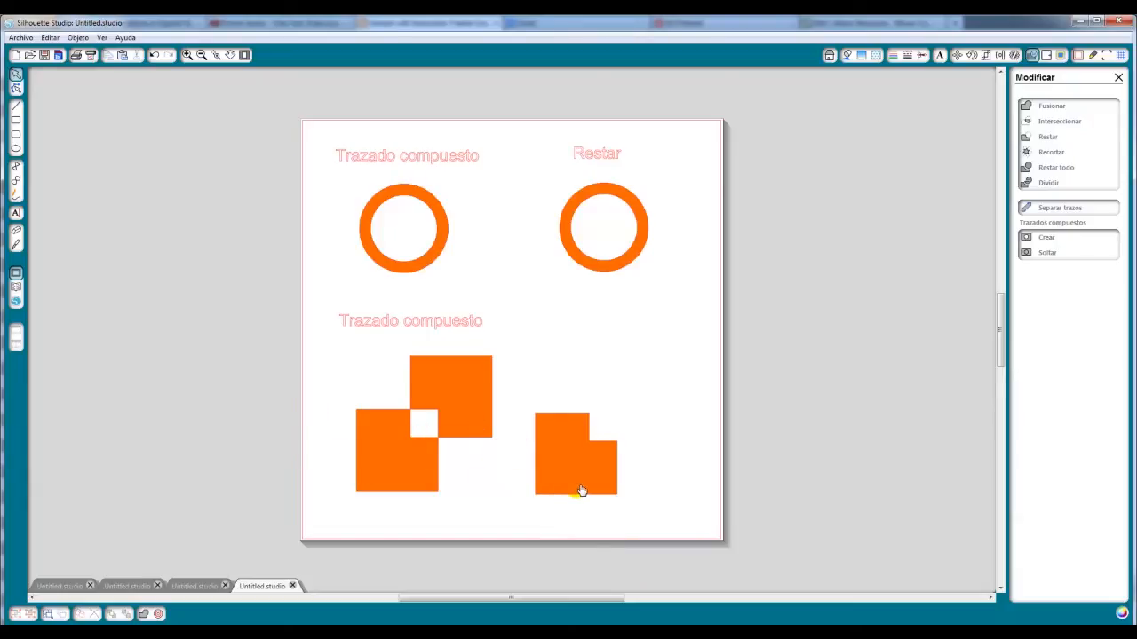
{"action": "left_click", "coordinate": [540, 414]}
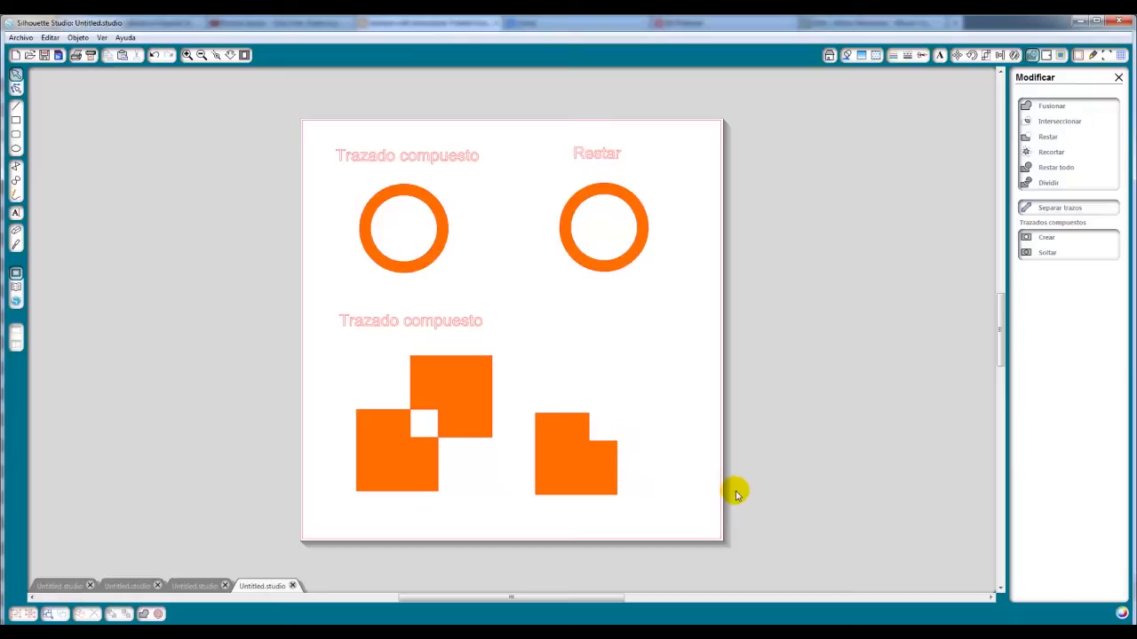
{"action": "key", "text": "ctrl+z"}
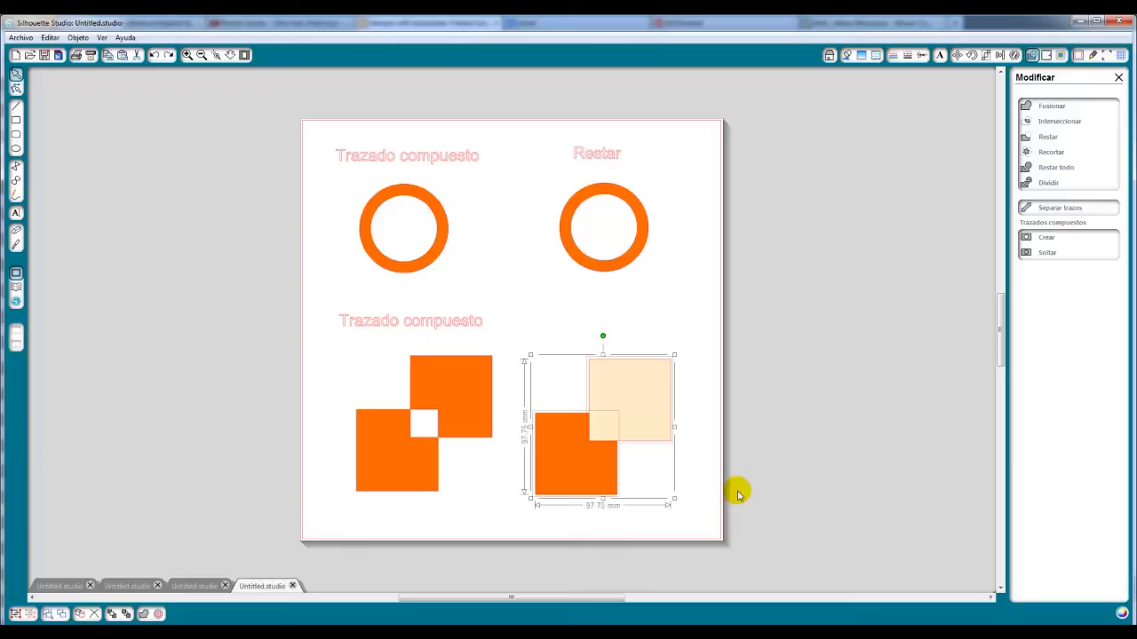
{"action": "left_click", "coordinate": [752, 452]}
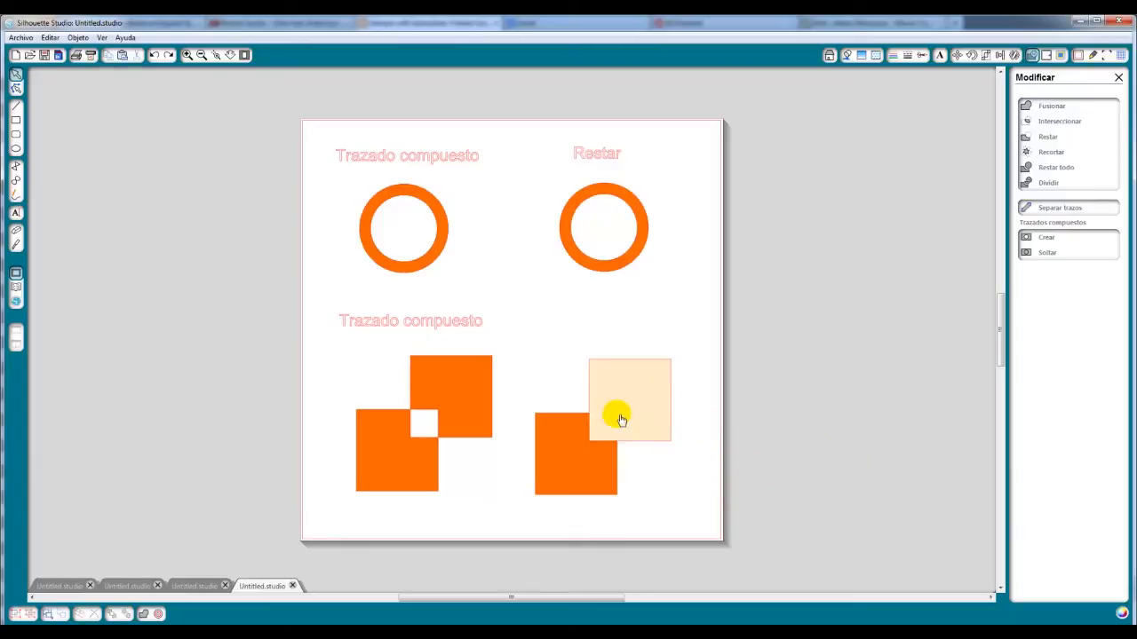
Divide the second pair of squares, delete the overlapping piece and shift the remaining shapes slightly away from the first pair
{"action": "left_click_drag", "start_coordinate": [728, 310], "coordinate": [496, 535]}
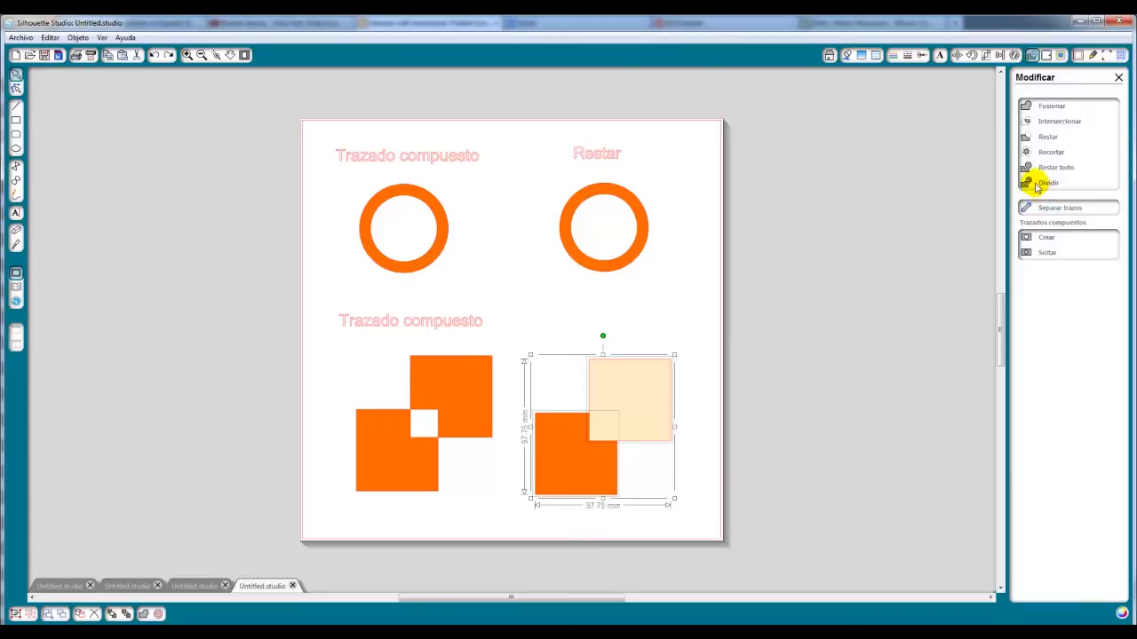
{"action": "left_click", "coordinate": [902, 439]}
{"action": "left_click", "coordinate": [613, 438]}
{"action": "key", "text": "Delete"}
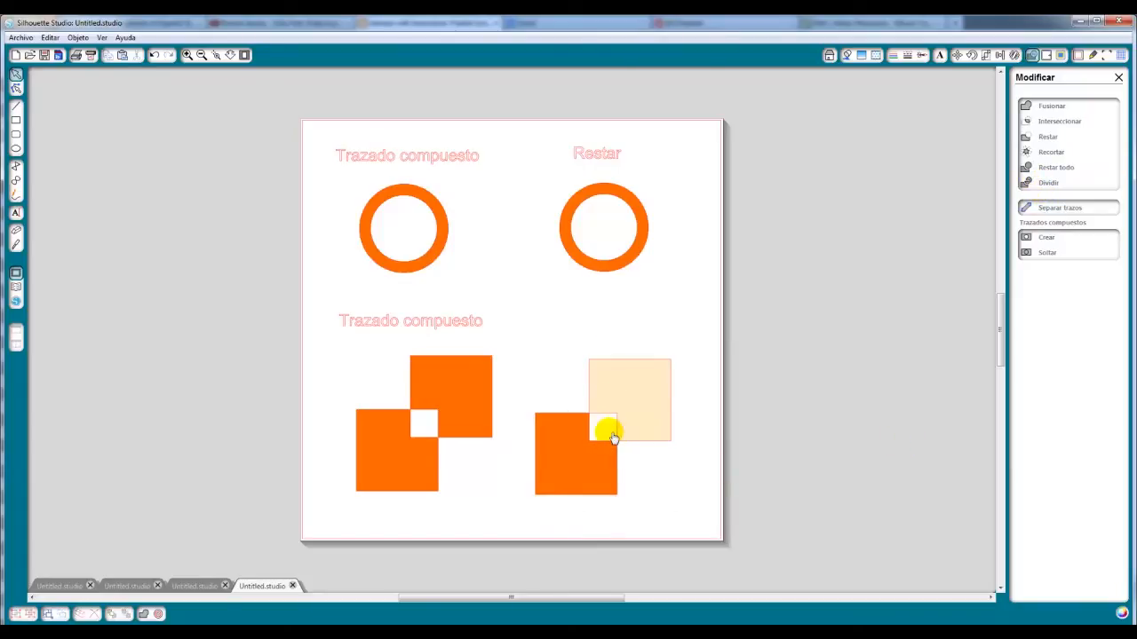
{"action": "left_click_drag", "start_coordinate": [720, 314], "coordinate": [487, 530]}
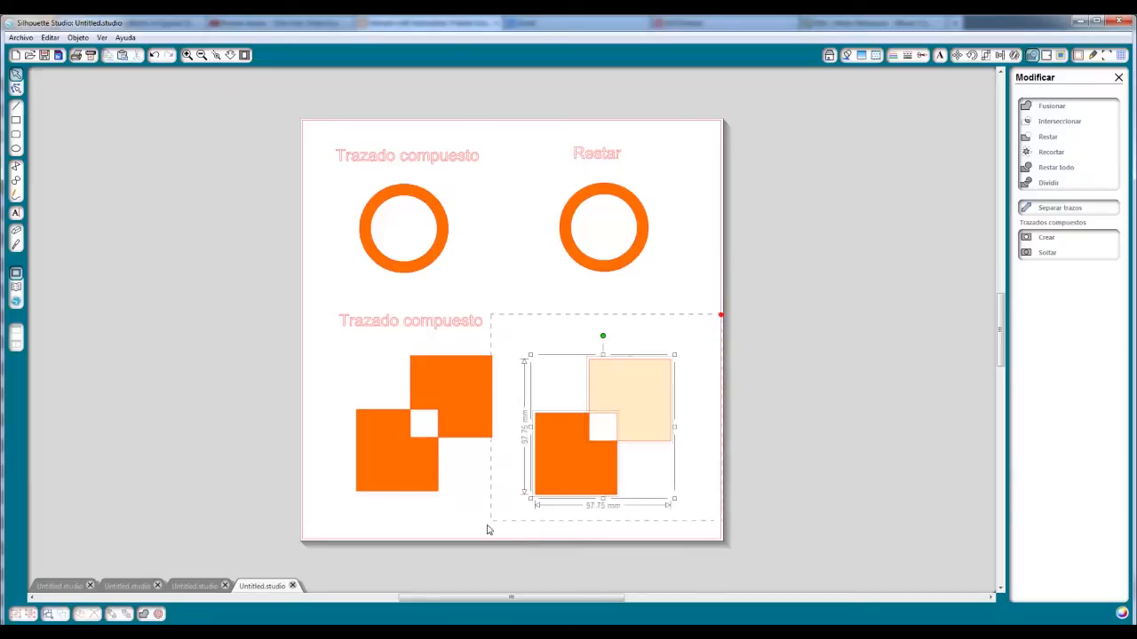
{"action": "left_click_drag", "start_coordinate": [553, 479], "coordinate": [568, 480]}
{"action": "left_click", "coordinate": [762, 432]}
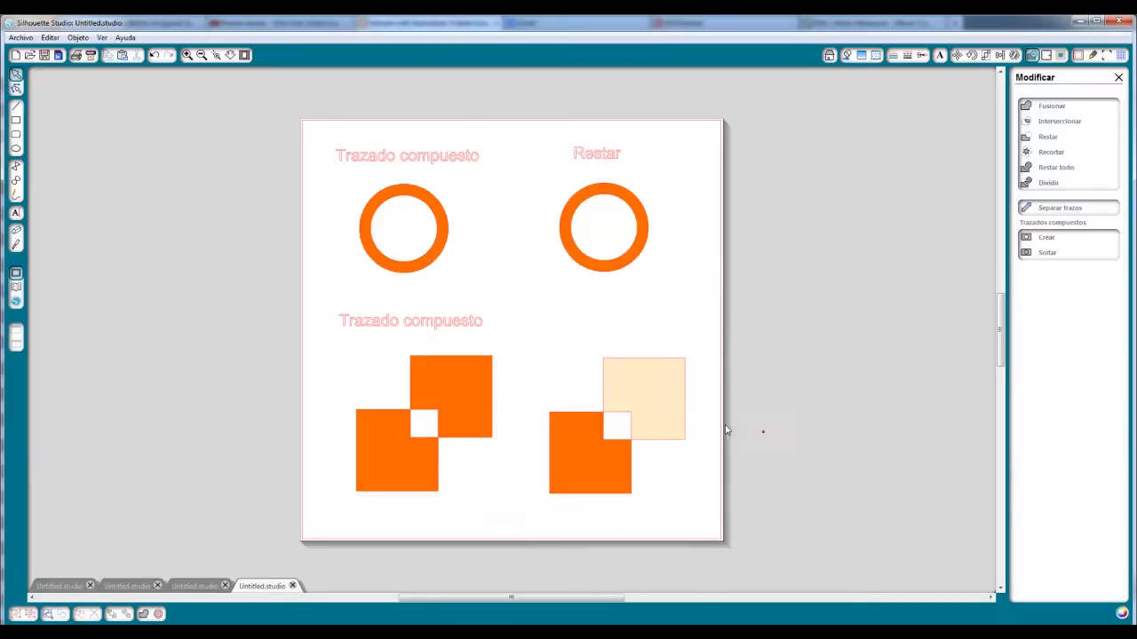
Place a copy of the "Trazado compuesto" heading above the divided squares and reword it as "Dividir"
{"action": "left_click_drag", "start_coordinate": [455, 331], "coordinate": [652, 326]}
{"action": "left_click", "coordinate": [745, 332]}
{"action": "double_click", "coordinate": [626, 326]}
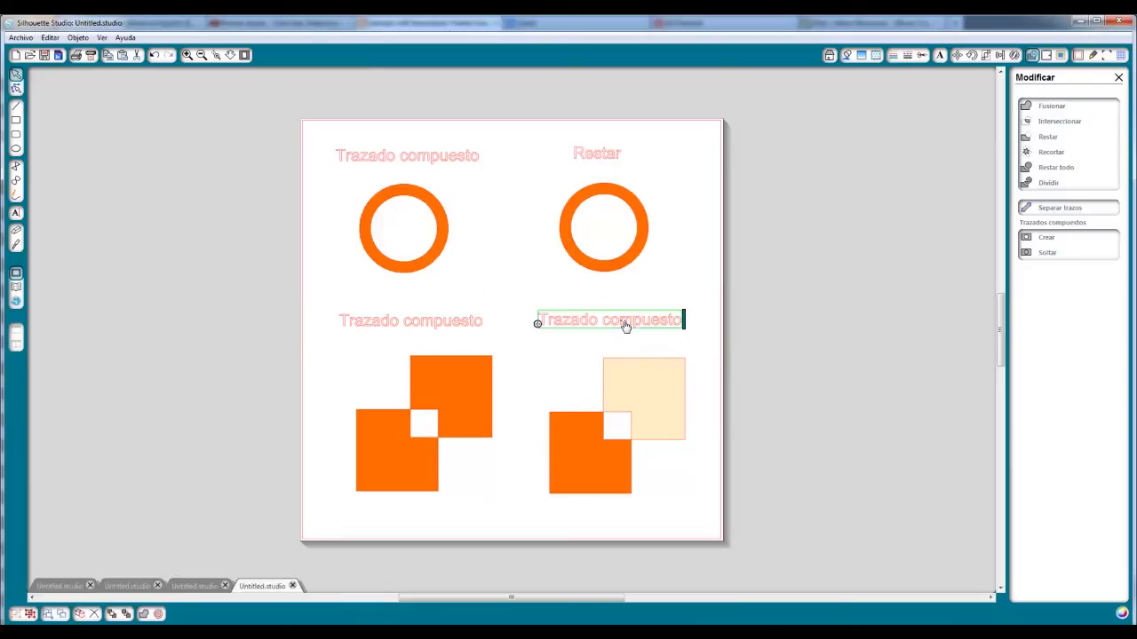
{"action": "left_click_drag", "start_coordinate": [540, 318], "coordinate": [748, 331]}
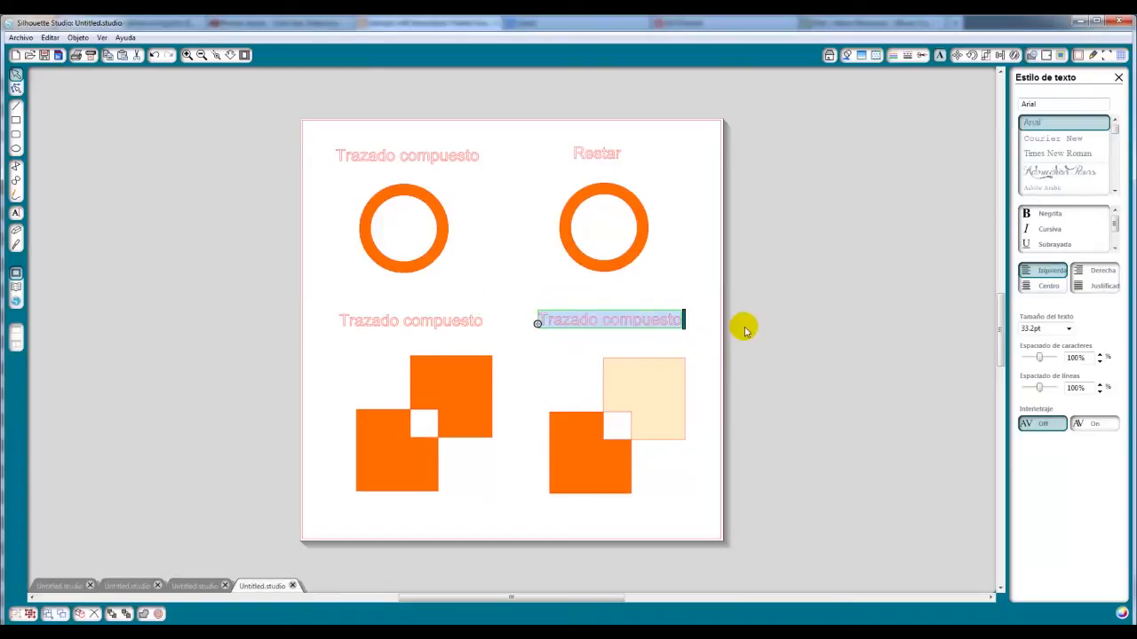
{"action": "type", "text": "Dividir"}
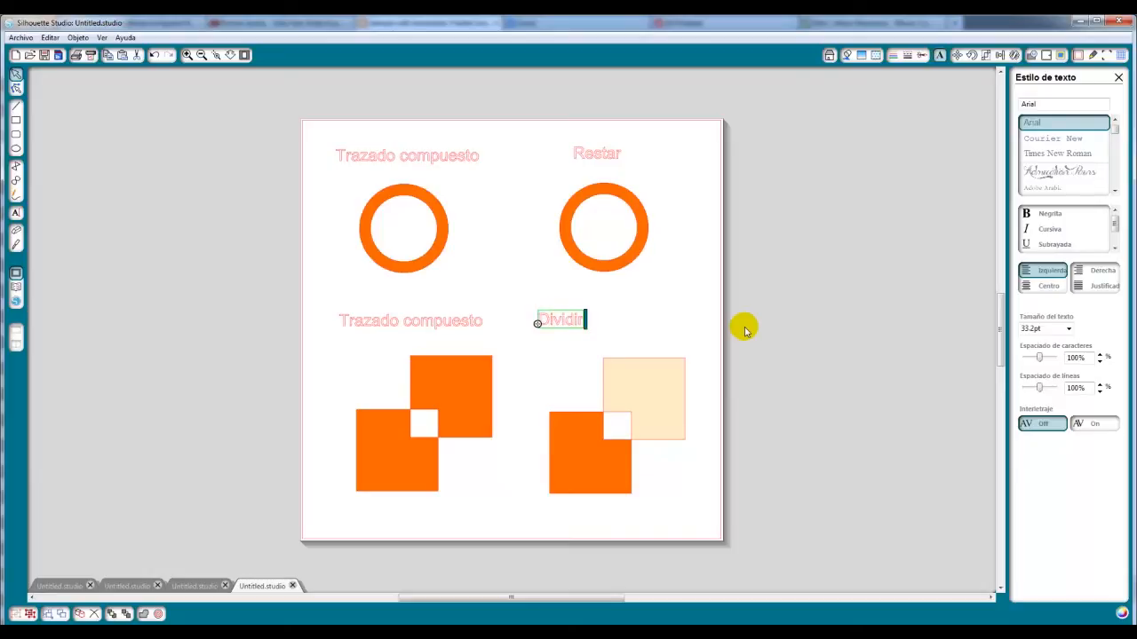
{"action": "left_click", "coordinate": [744, 331]}
{"action": "left_click_drag", "start_coordinate": [559, 319], "coordinate": [601, 320]}
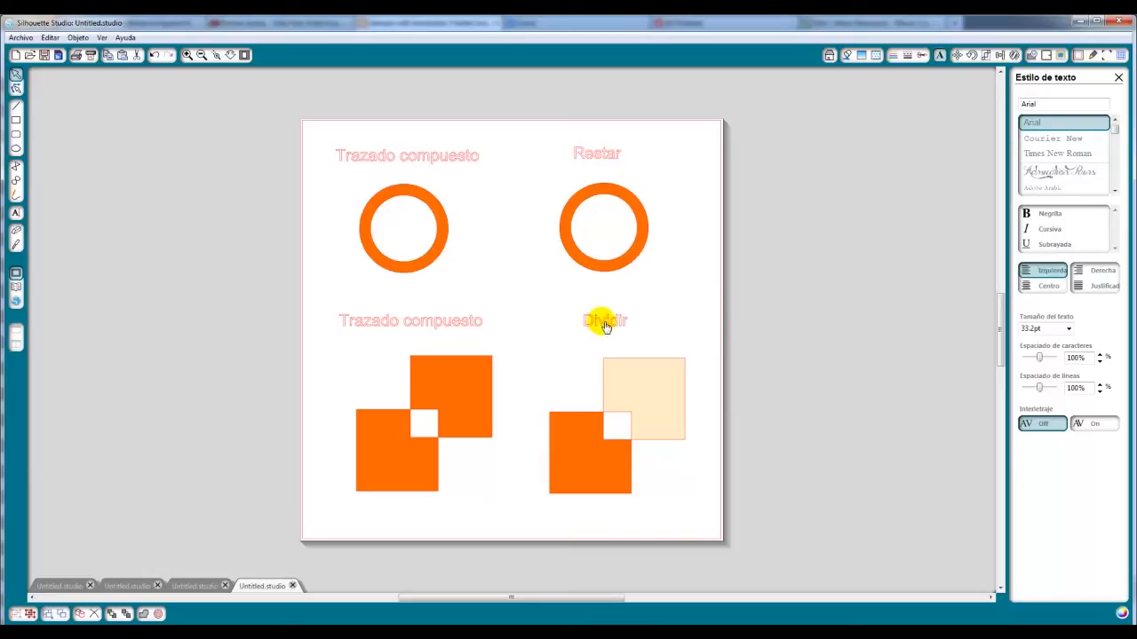
{"action": "left_click", "coordinate": [845, 300]}
Draw a square about 73 mm wide beside the page and a circle about 78 mm across overlapping its corner
{"action": "left_click", "coordinate": [1031, 56]}
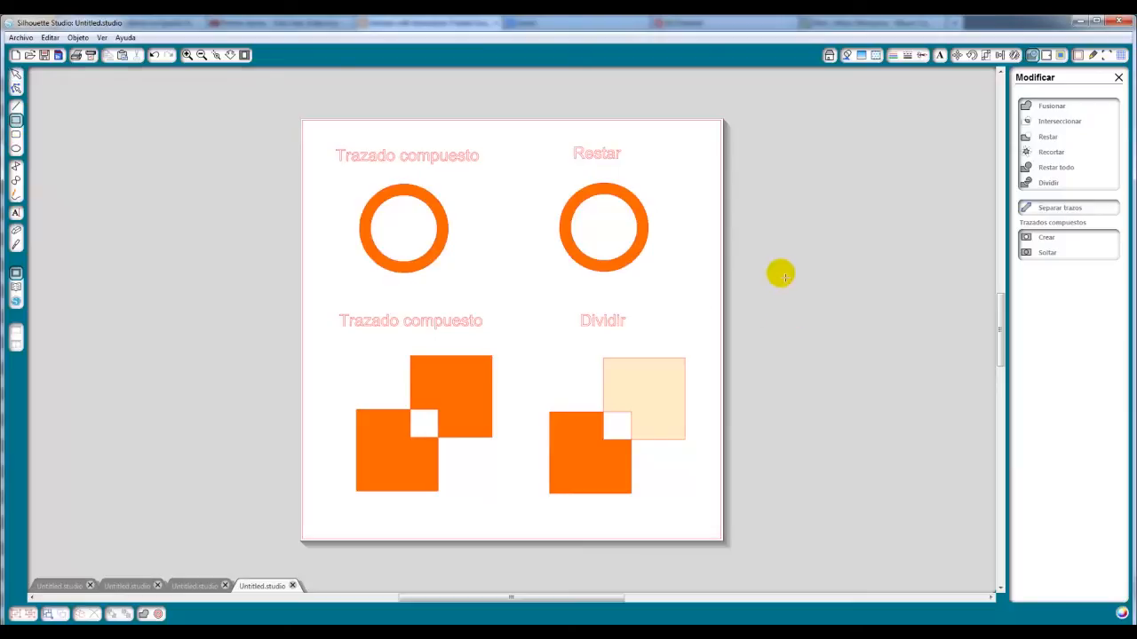
{"action": "left_click_drag", "start_coordinate": [791, 293], "coordinate": [825, 362]}
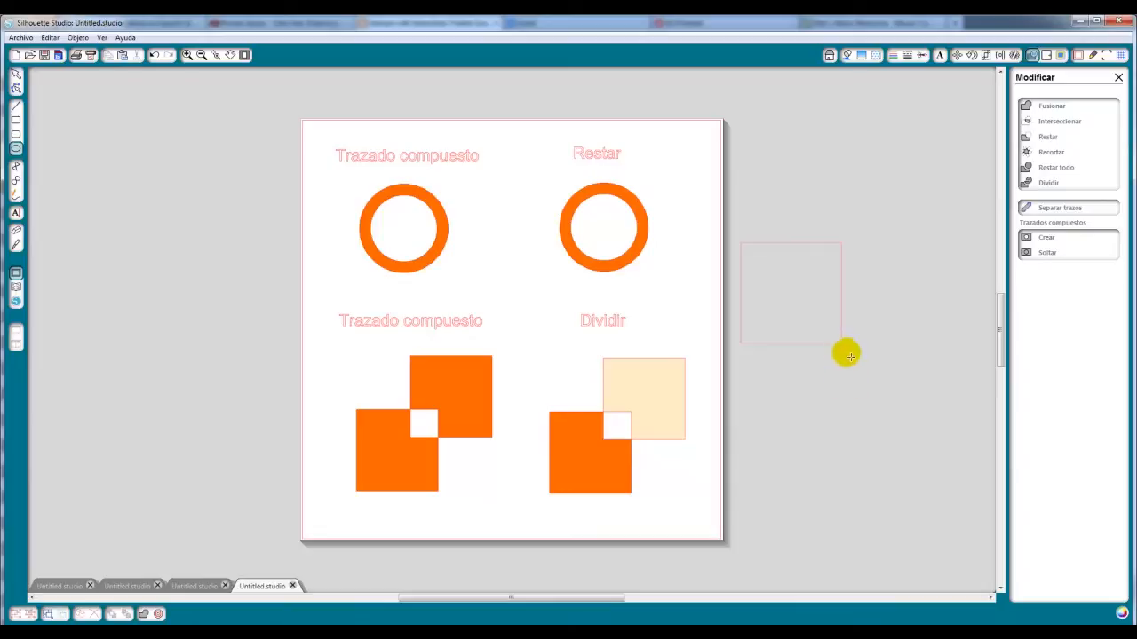
{"action": "left_click_drag", "start_coordinate": [847, 349], "coordinate": [873, 417]}
Fill the new square with light red and the overlapping circle with olive green
{"action": "left_click", "coordinate": [841, 244]}
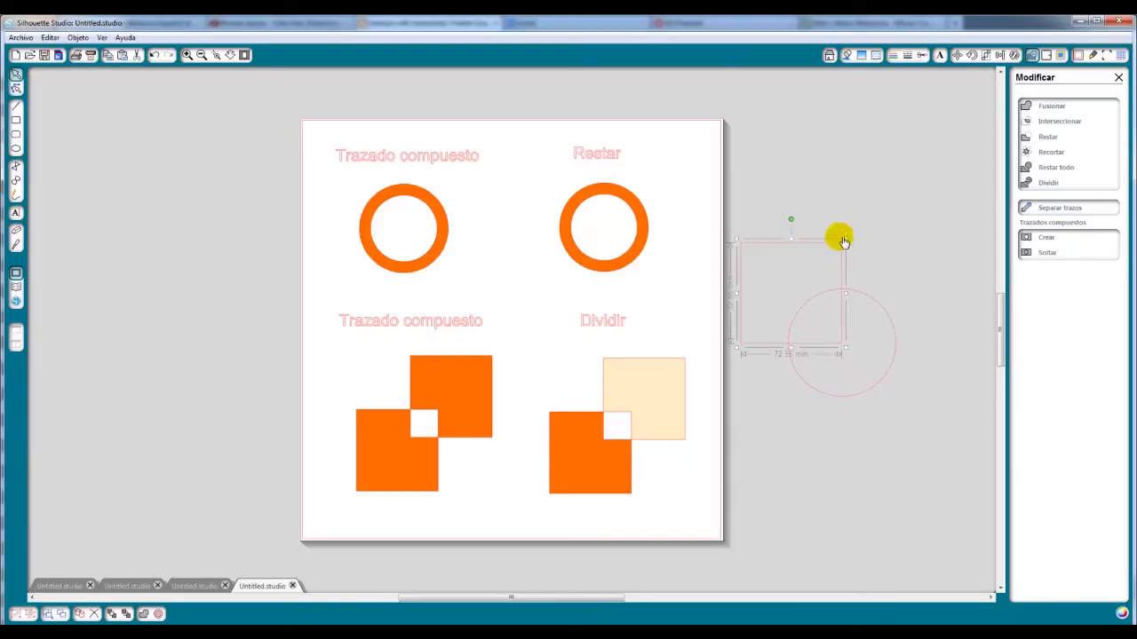
{"action": "left_click", "coordinate": [848, 55]}
{"action": "left_click", "coordinate": [1023, 164]}
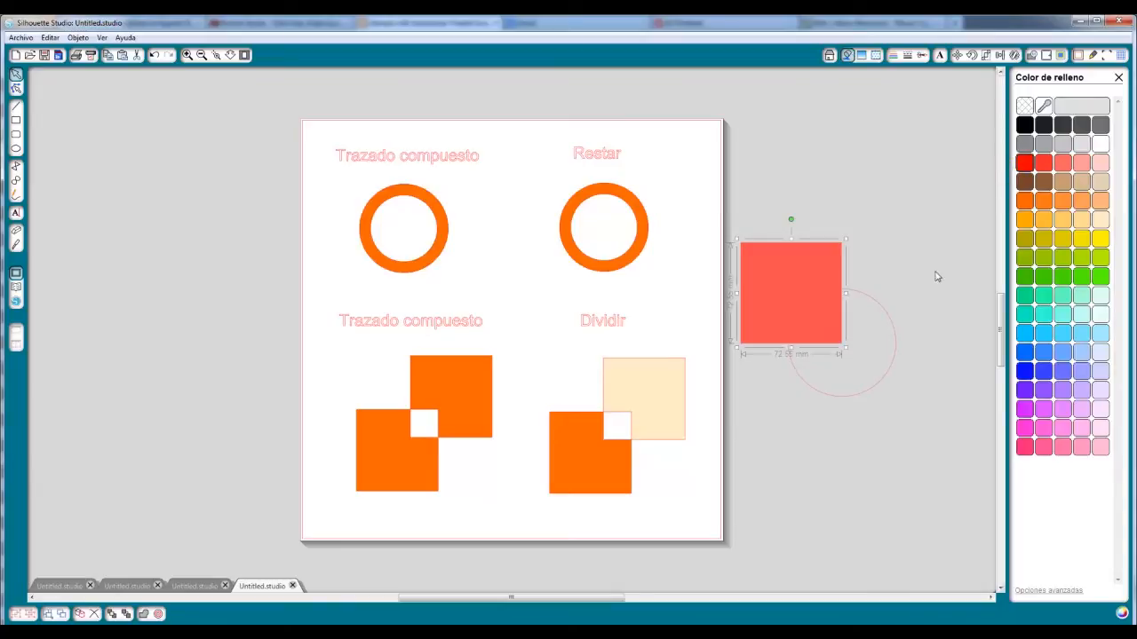
{"action": "left_click", "coordinate": [890, 318]}
{"action": "left_click", "coordinate": [1021, 263]}
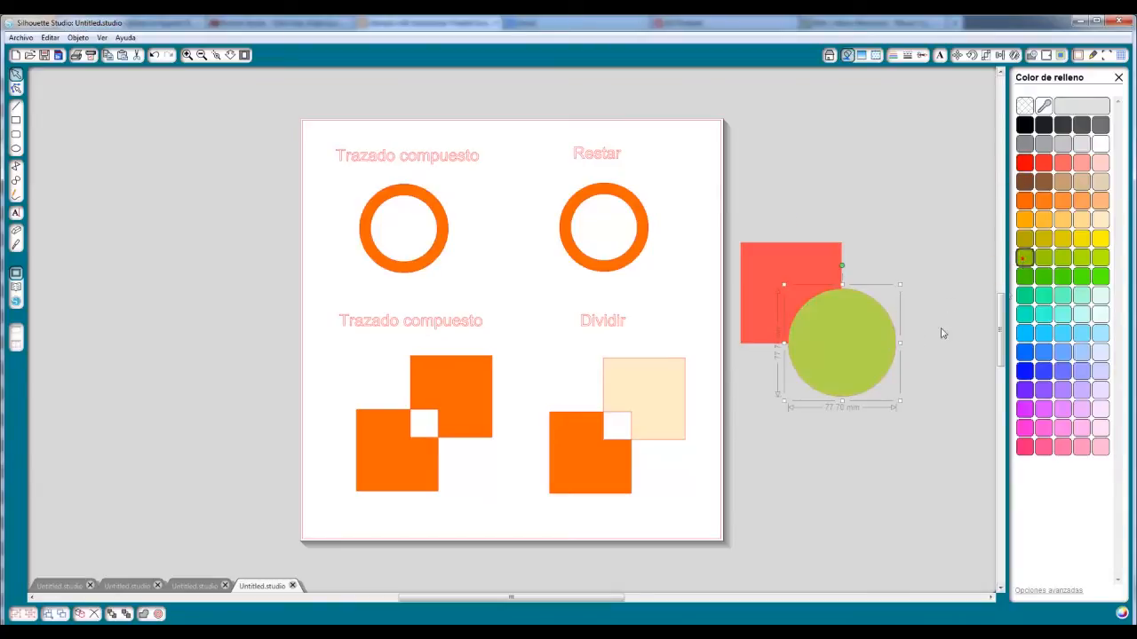
Try welding the red square and green circle with Fusionar, and undo the operation
{"action": "left_click_drag", "start_coordinate": [964, 188], "coordinate": [712, 460]}
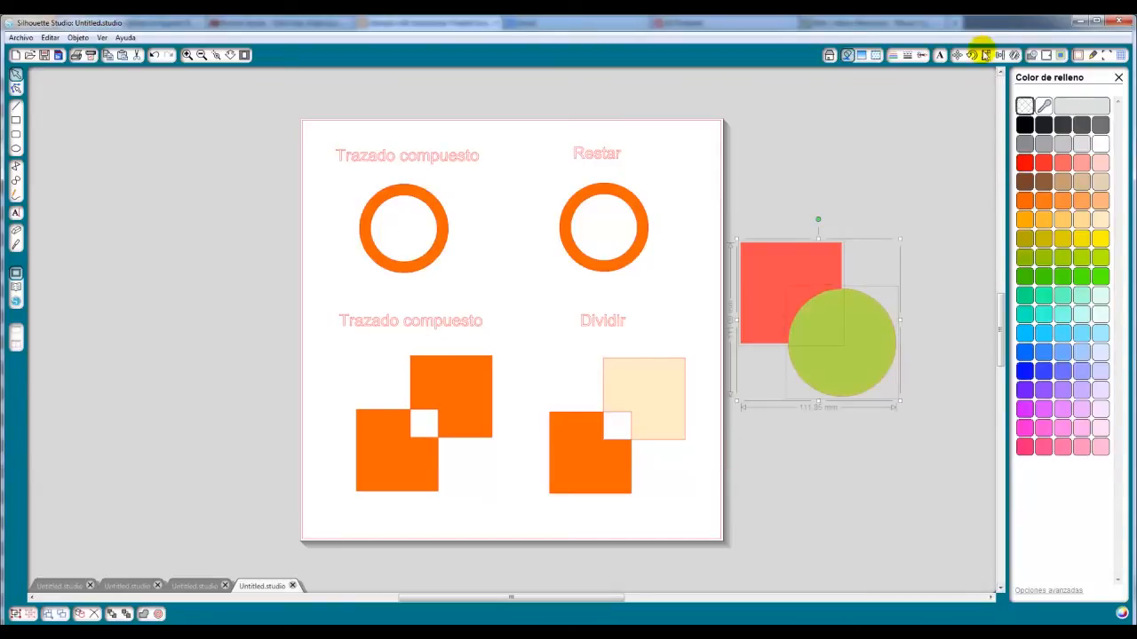
{"action": "left_click", "coordinate": [1032, 55]}
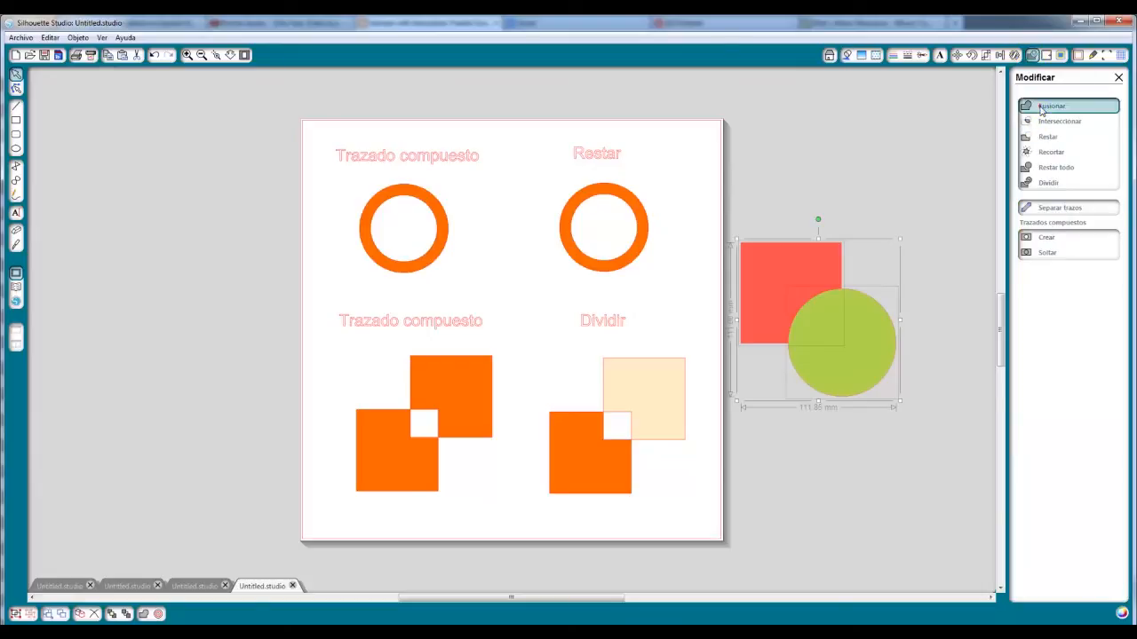
{"action": "left_click", "coordinate": [1043, 107]}
{"action": "key", "text": "ctrl+z"}
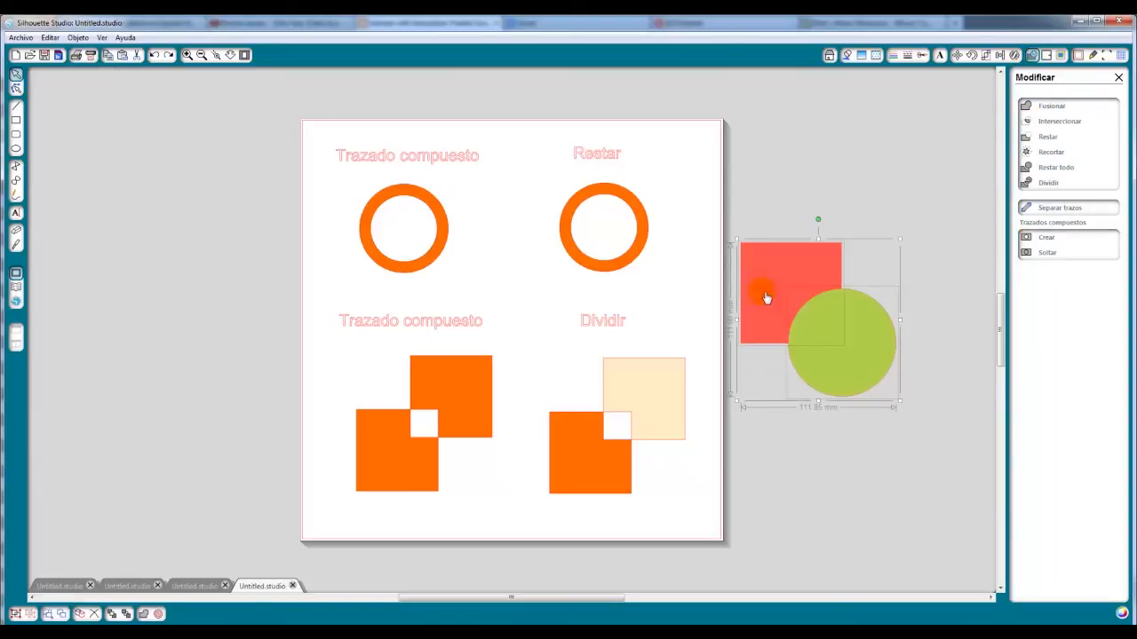
Try Interseccionar and Restar in turn on the red square and green circle, undo each operation, and reselect both shapes
{"action": "left_click", "coordinate": [1044, 125]}
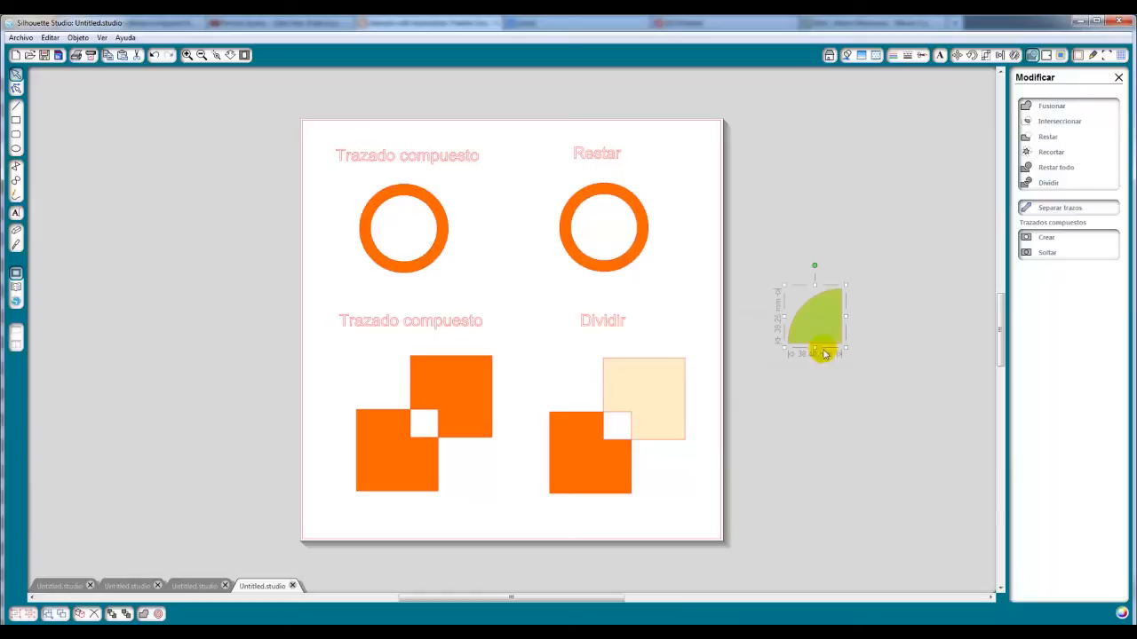
{"action": "key", "text": "ctrl+z"}
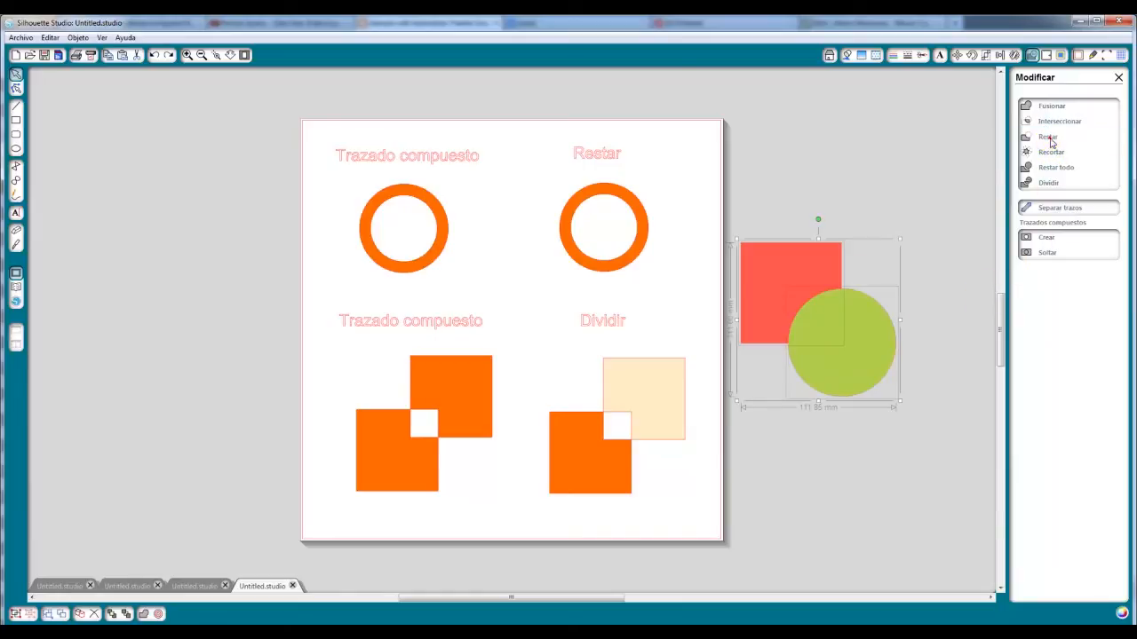
{"action": "left_click", "coordinate": [1048, 136]}
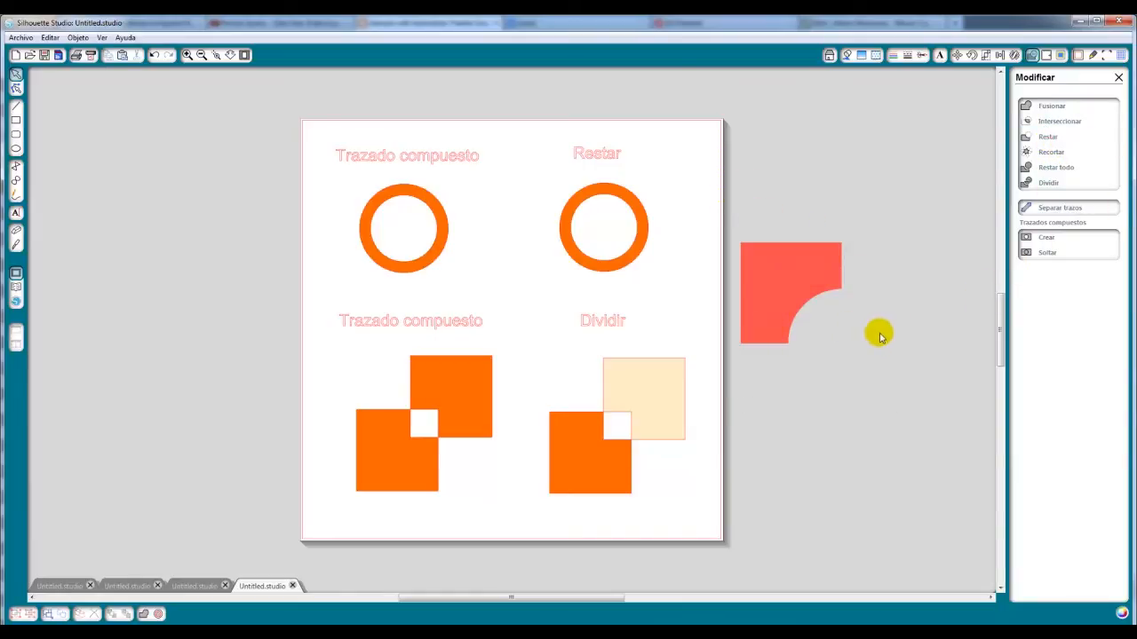
{"action": "key", "text": "ctrl+z"}
{"action": "left_click_drag", "start_coordinate": [929, 200], "coordinate": [720, 468]}
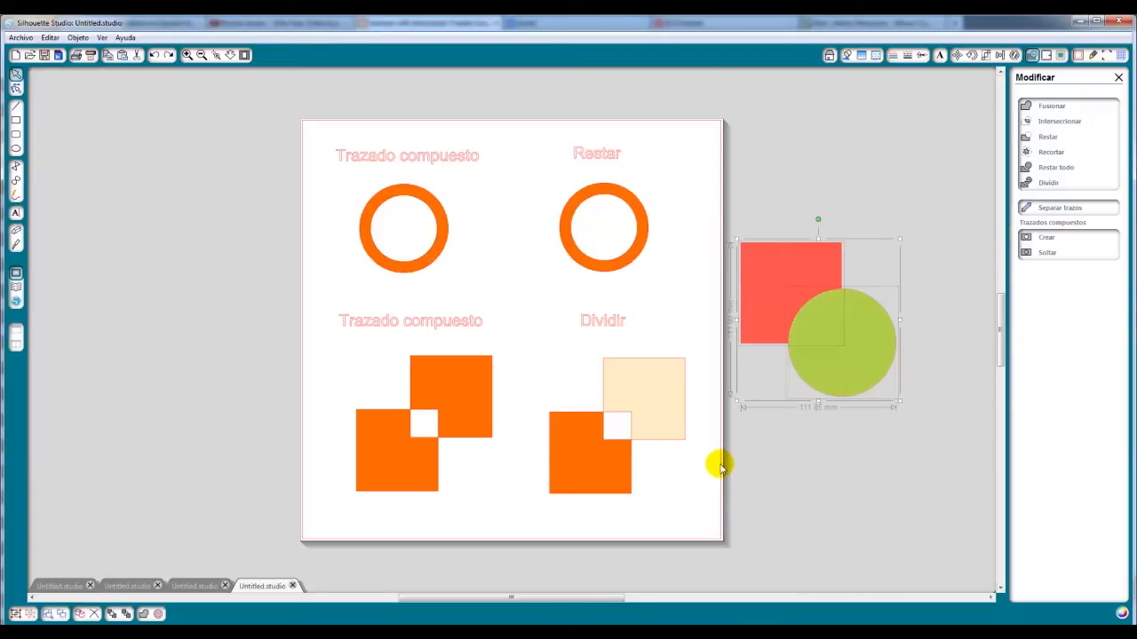
Delete the red square and green circle, and release the compound path of the overlapping orange squares under Trazado compuesto
{"action": "key", "text": "Delete"}
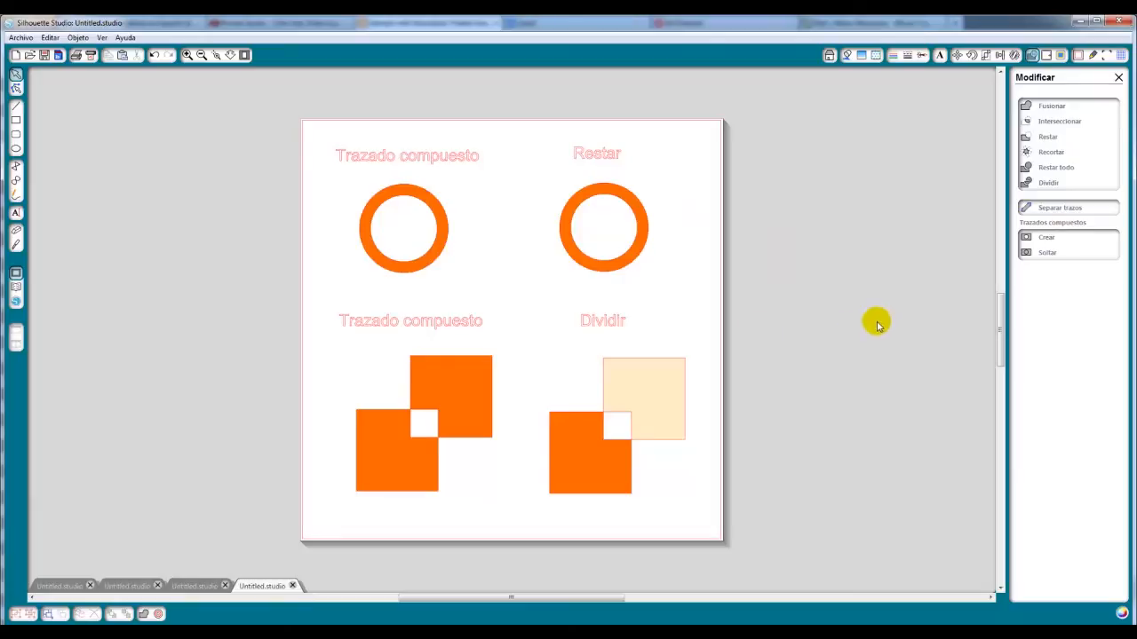
{"action": "left_click", "coordinate": [451, 410]}
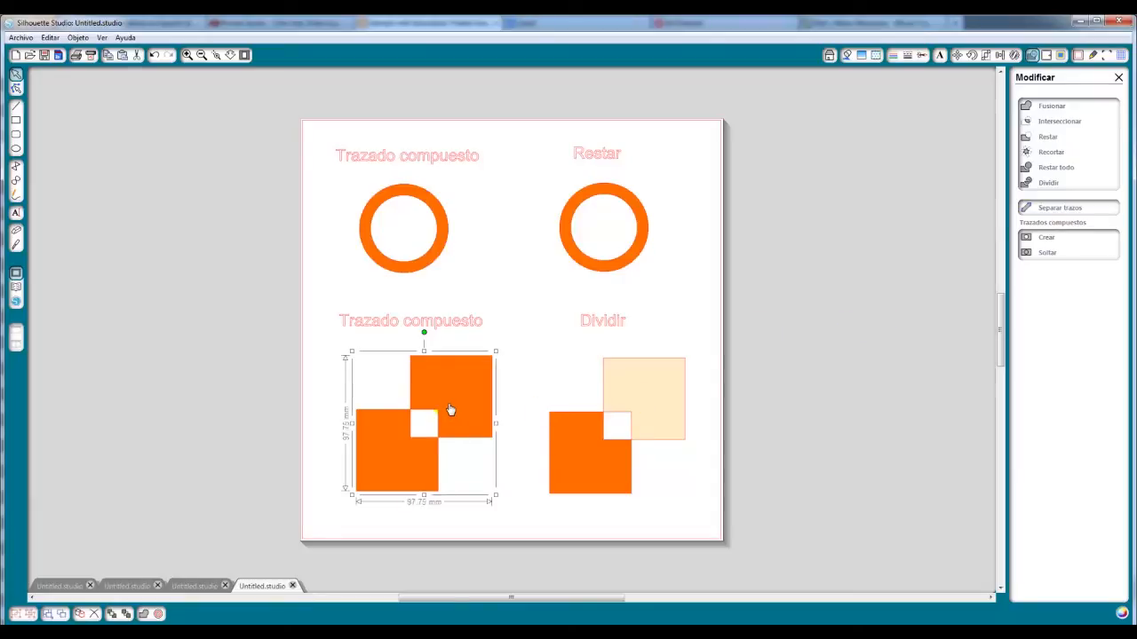
{"action": "right_click", "coordinate": [446, 402]}
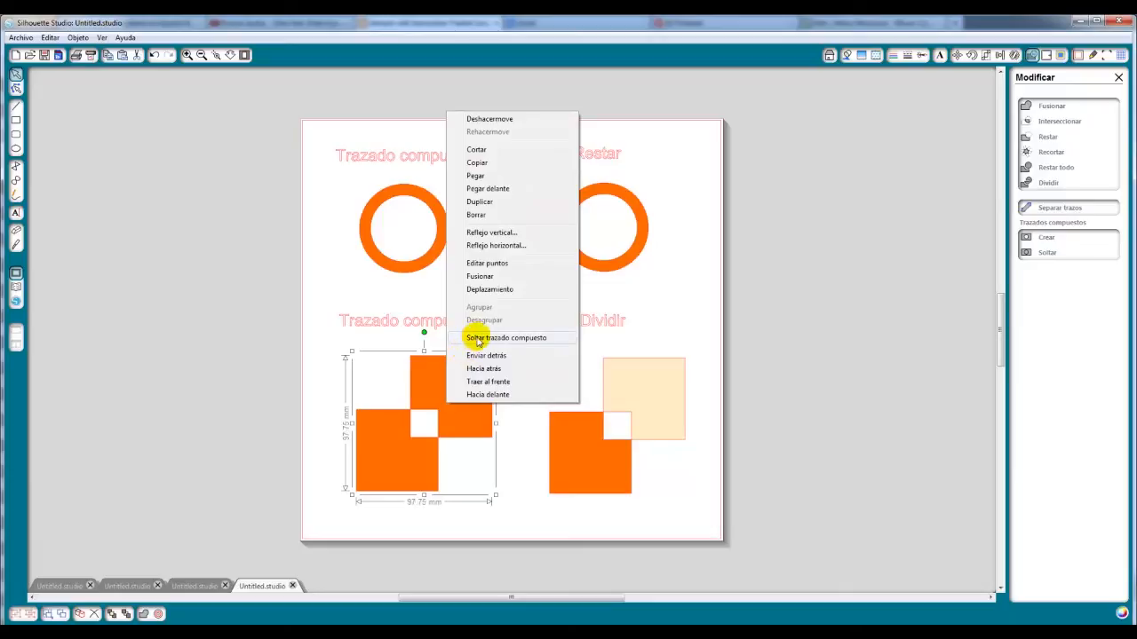
{"action": "left_click", "coordinate": [1032, 57]}
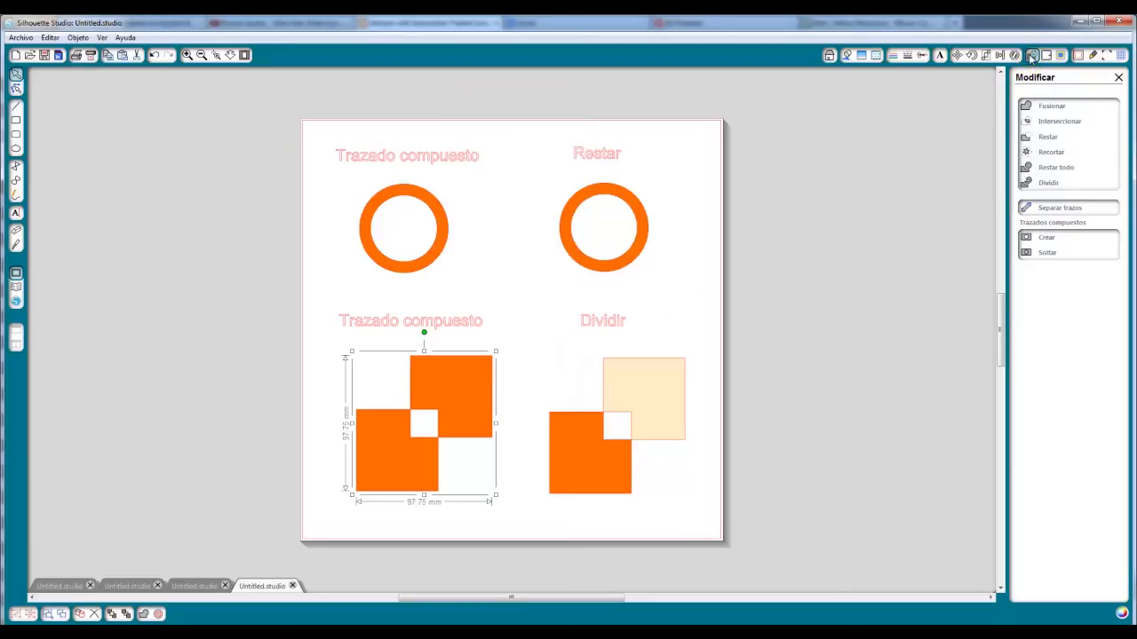
{"action": "left_click", "coordinate": [1045, 252]}
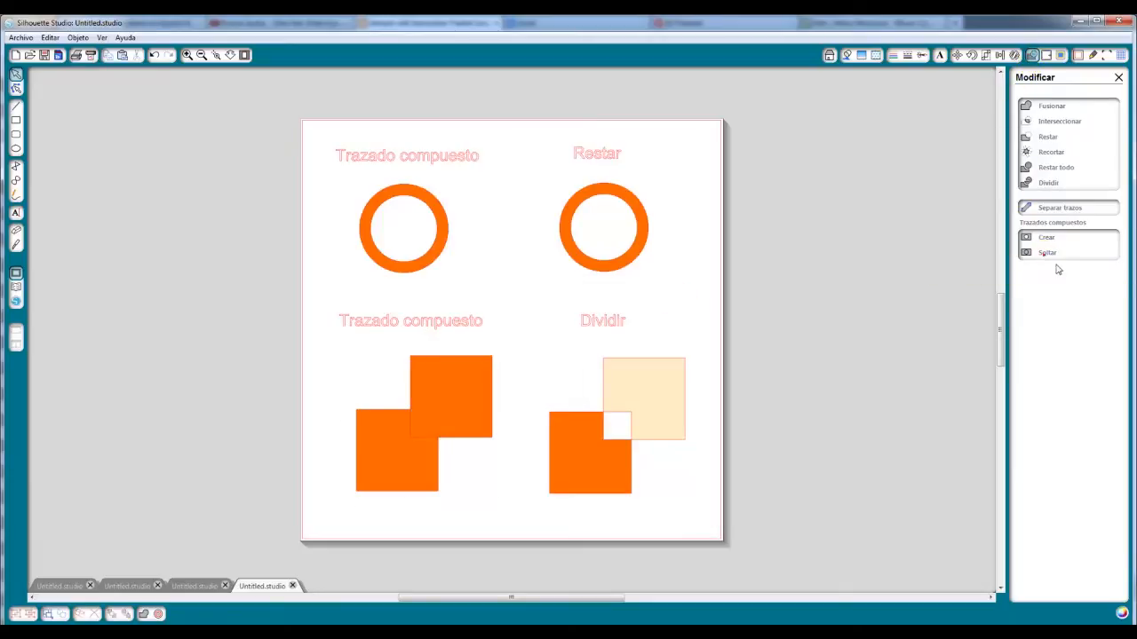
Check the released squares individually and inspect the object options offered for the divided squares under Dividir
{"action": "left_click", "coordinate": [417, 472]}
{"action": "left_click", "coordinate": [471, 433]}
{"action": "left_click_drag", "start_coordinate": [726, 334], "coordinate": [513, 569]}
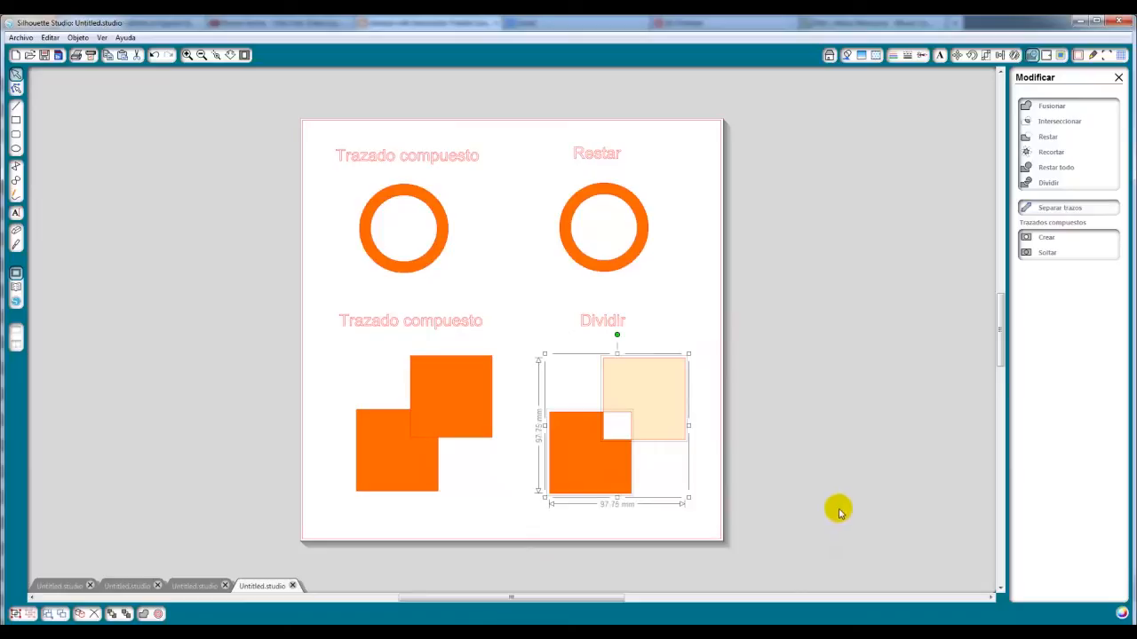
{"action": "right_click", "coordinate": [655, 410]}
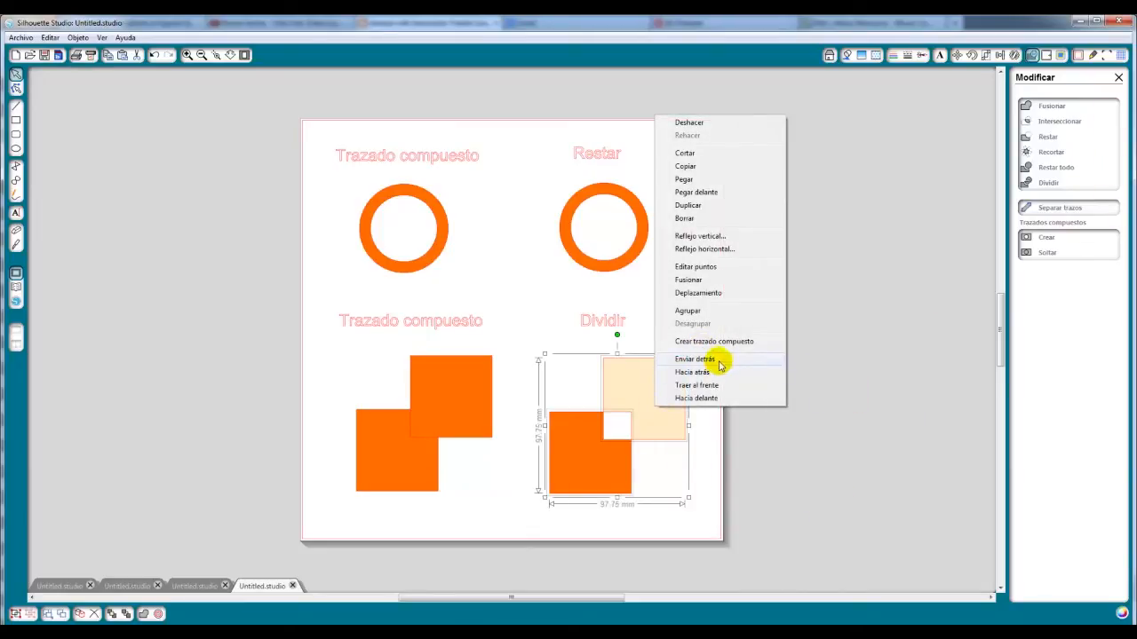
{"action": "left_click", "coordinate": [846, 457]}
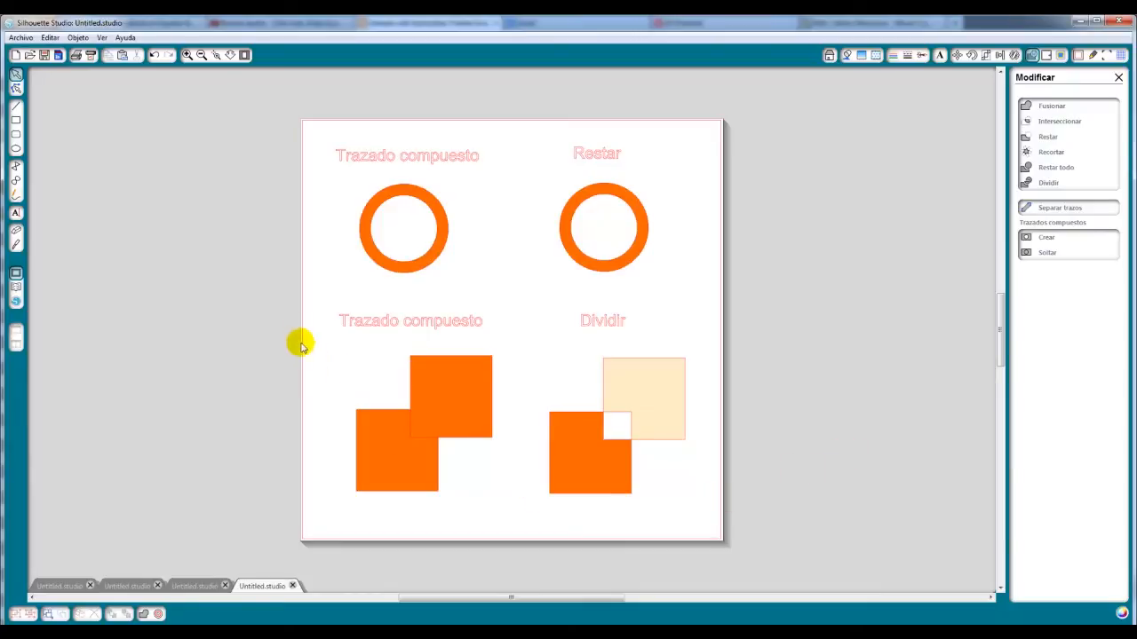
Combine the two overlapping orange squares under Trazado compuesto into a compound path again
{"action": "left_click_drag", "start_coordinate": [446, 429], "coordinate": [526, 530]}
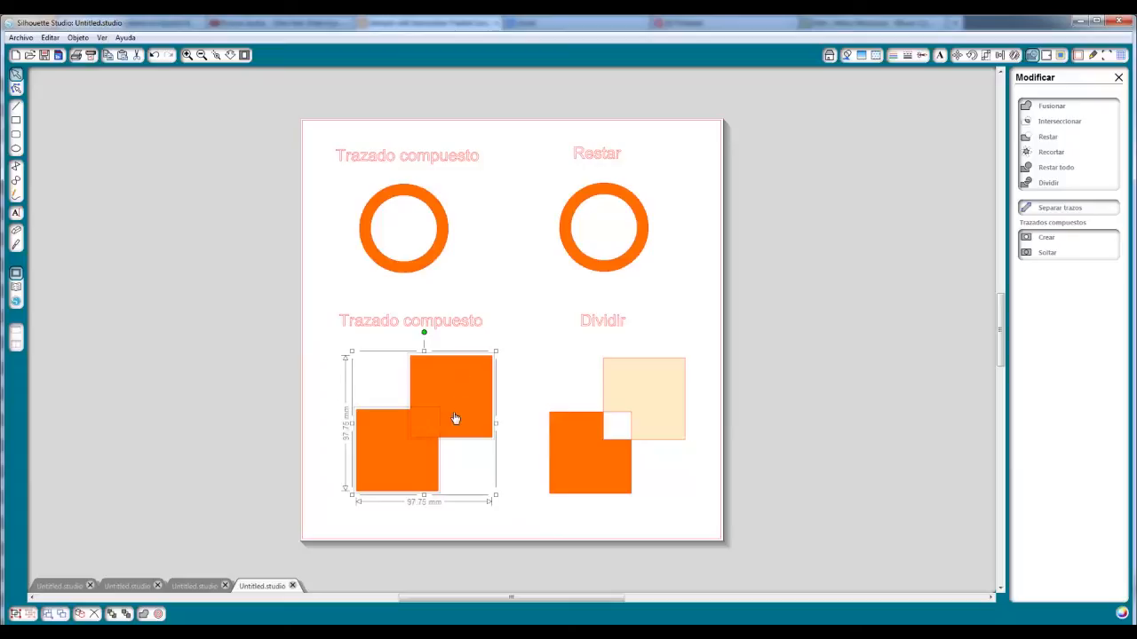
{"action": "right_click", "coordinate": [403, 453]}
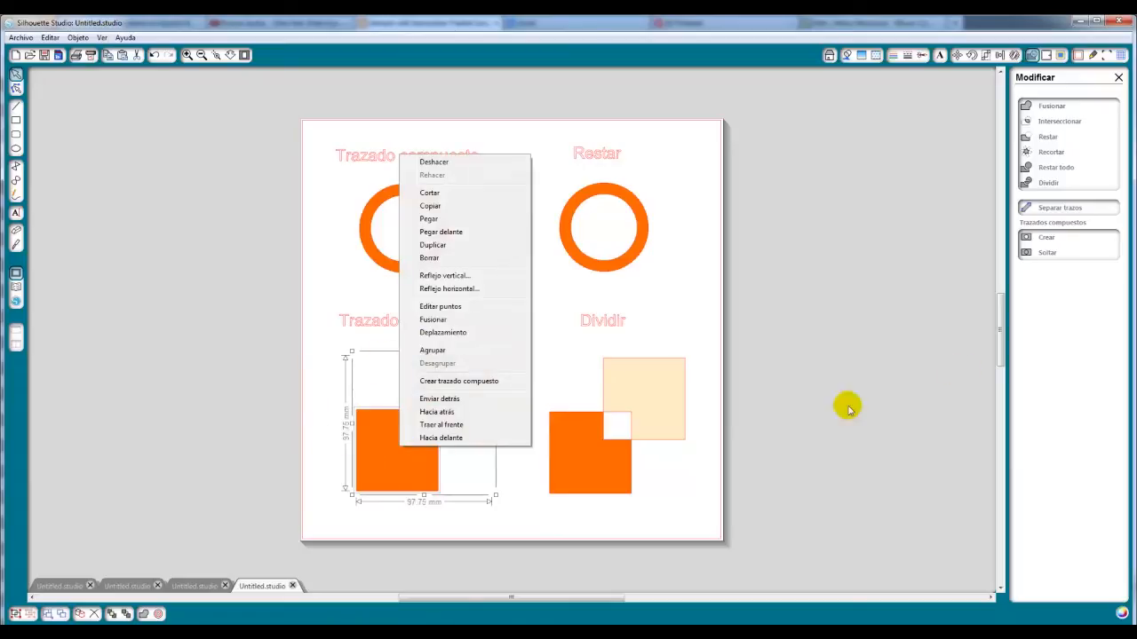
{"action": "left_click", "coordinate": [1043, 240]}
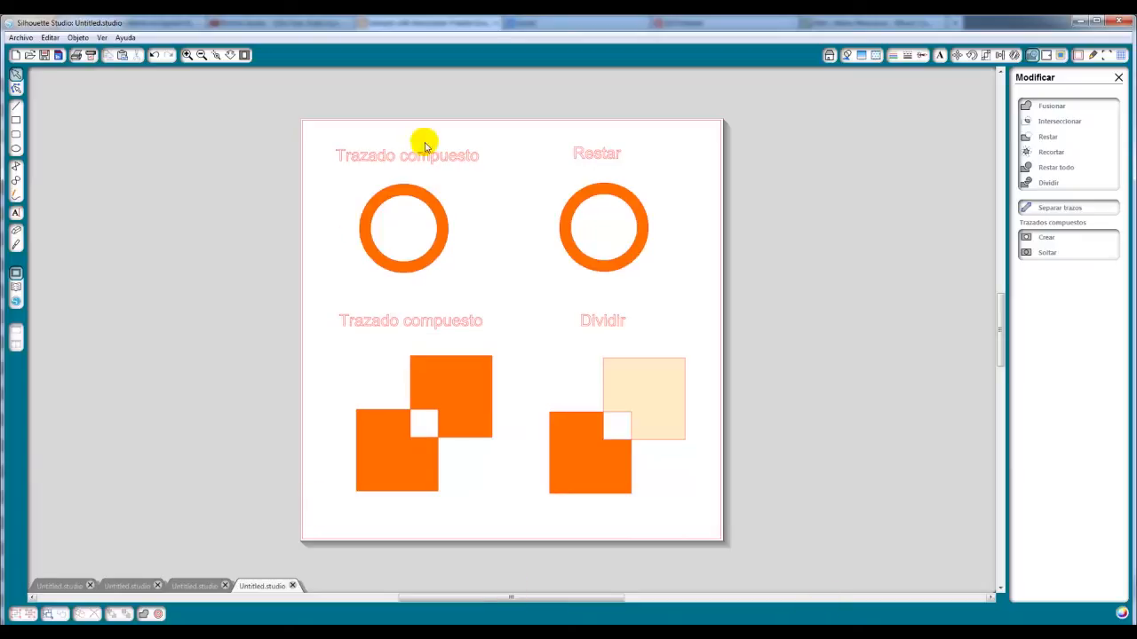
In the glasses document, draw a blue rectangle about 267 × 156 mm over the glasses and send it to the back
{"action": "left_click", "coordinate": [126, 586]}
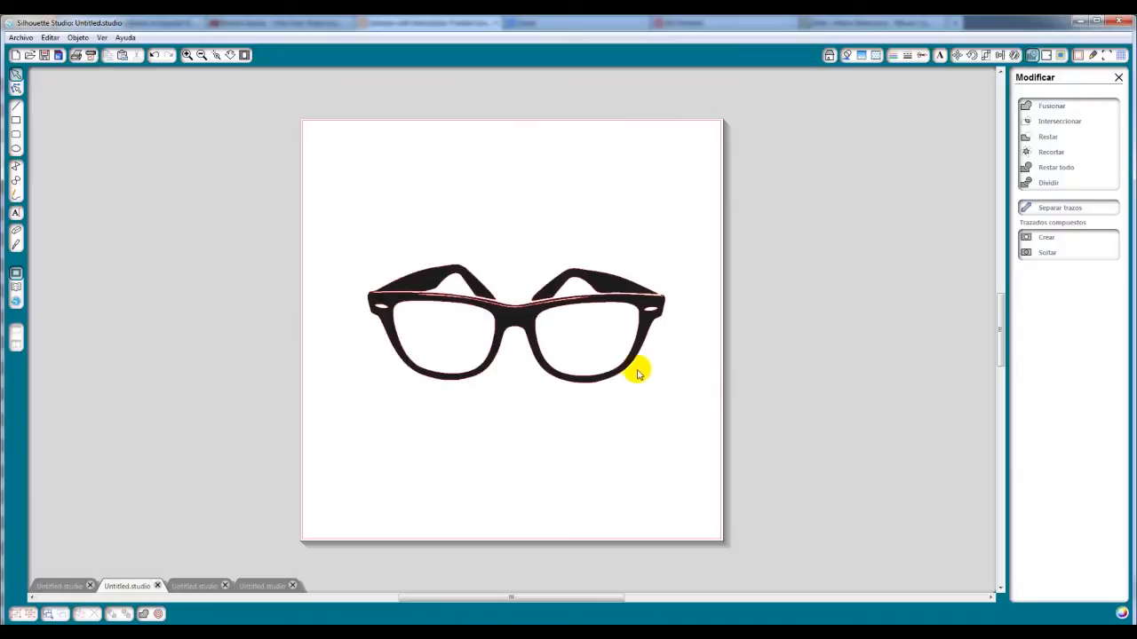
{"action": "mouse_move", "coordinate": [444, 302]}
{"action": "left_mouse_down"}
{"action": "mouse_move", "coordinate": [451, 343]}
{"action": "mouse_move", "coordinate": [307, 342]}
{"action": "mouse_move", "coordinate": [275, 328]}
{"action": "mouse_move", "coordinate": [459, 311]}
{"action": "mouse_move", "coordinate": [442, 296]}
{"action": "left_mouse_up"}
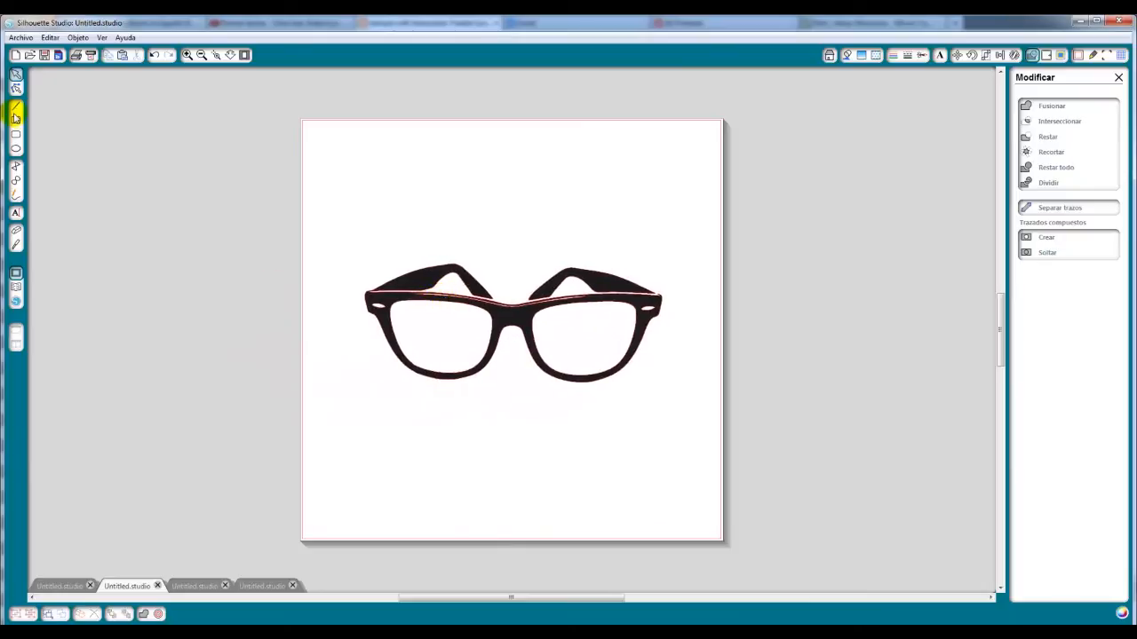
{"action": "left_click_drag", "start_coordinate": [325, 196], "coordinate": [696, 413]}
{"action": "right_click", "coordinate": [666, 399]}
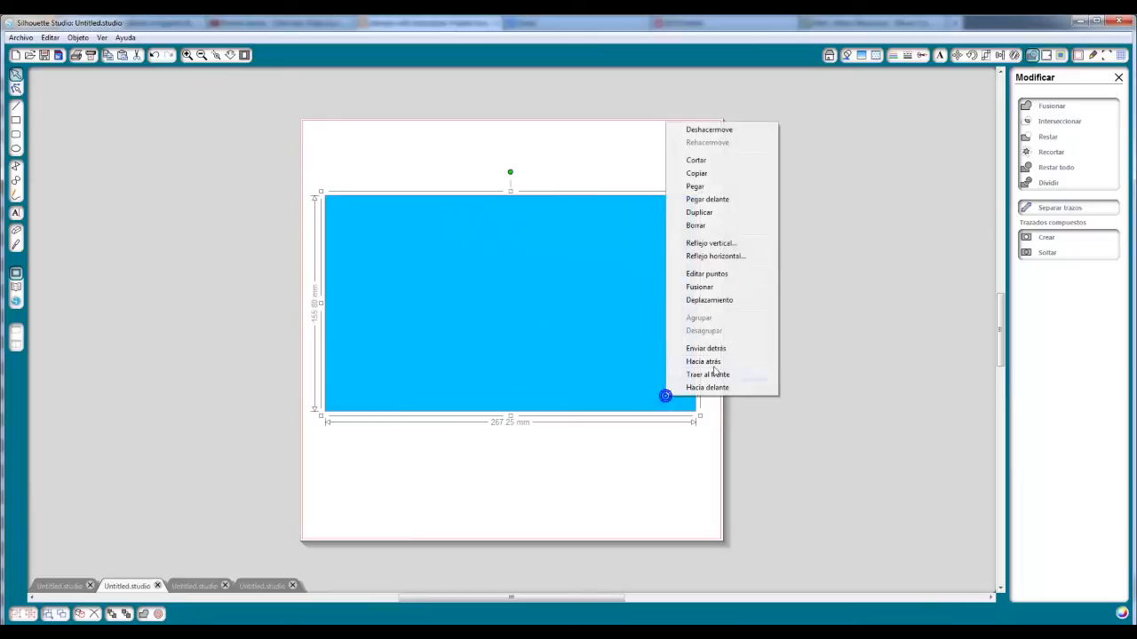
{"action": "left_click", "coordinate": [706, 349]}
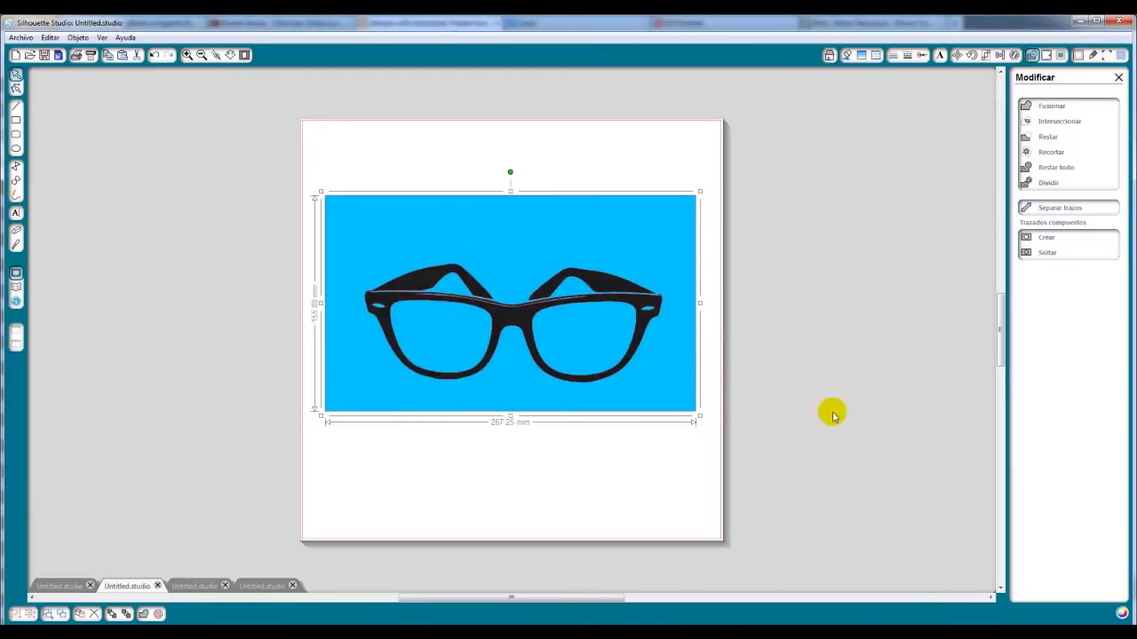
Move the glasses below the blue rectangle, then place them back over its middle
{"action": "left_click_drag", "start_coordinate": [515, 306], "coordinate": [521, 475]}
{"action": "left_click", "coordinate": [580, 215]}
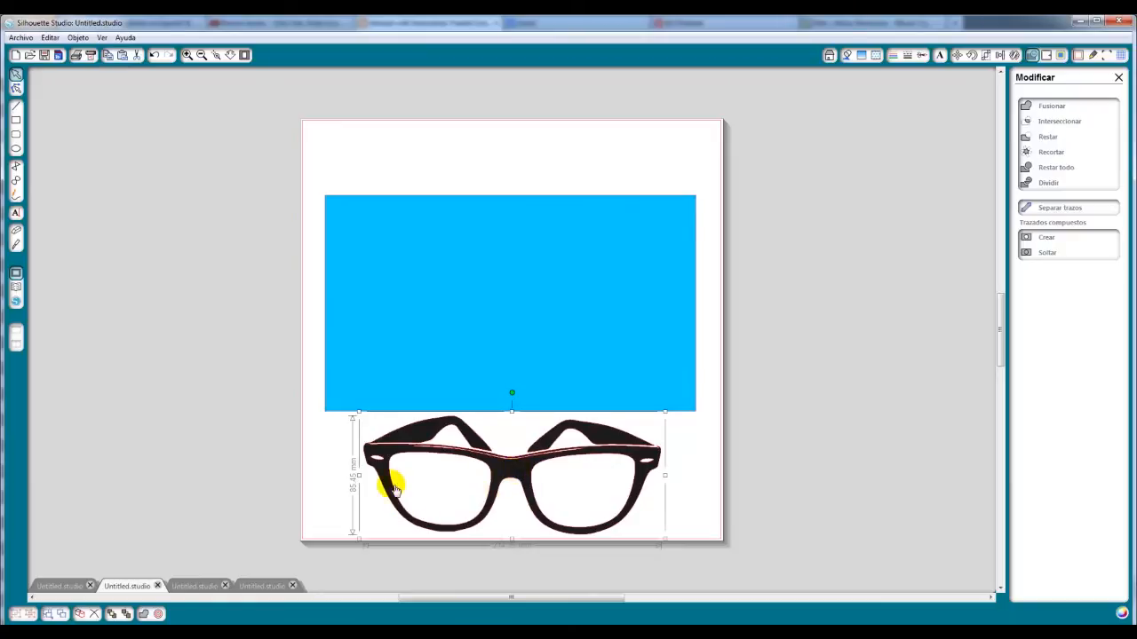
{"action": "left_click_drag", "start_coordinate": [504, 477], "coordinate": [517, 302]}
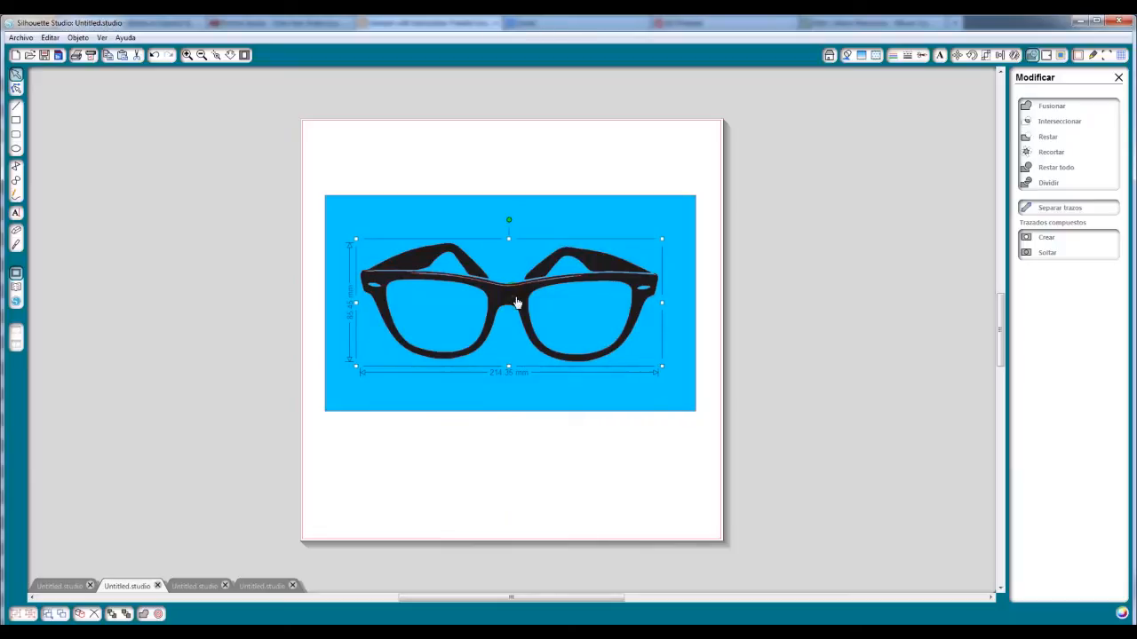
Release the glasses' compound path and fill both lenses with the pale blue-to-white gradient
{"action": "left_click", "coordinate": [1034, 252]}
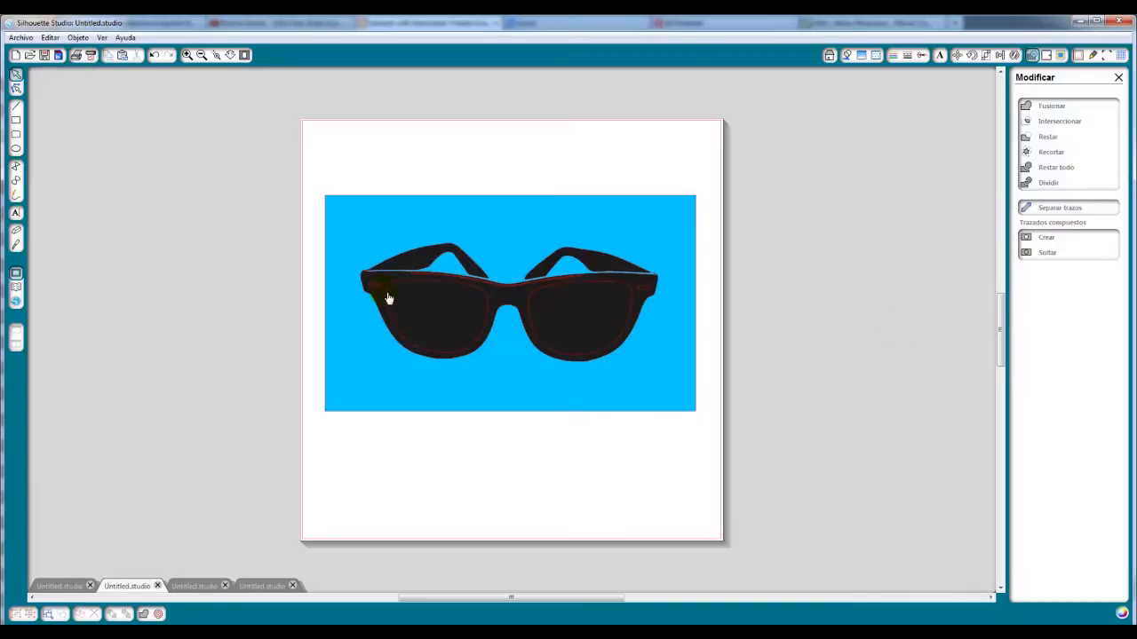
{"action": "left_click", "coordinate": [450, 304]}
{"action": "left_click", "coordinate": [577, 333], "text": "shift"}
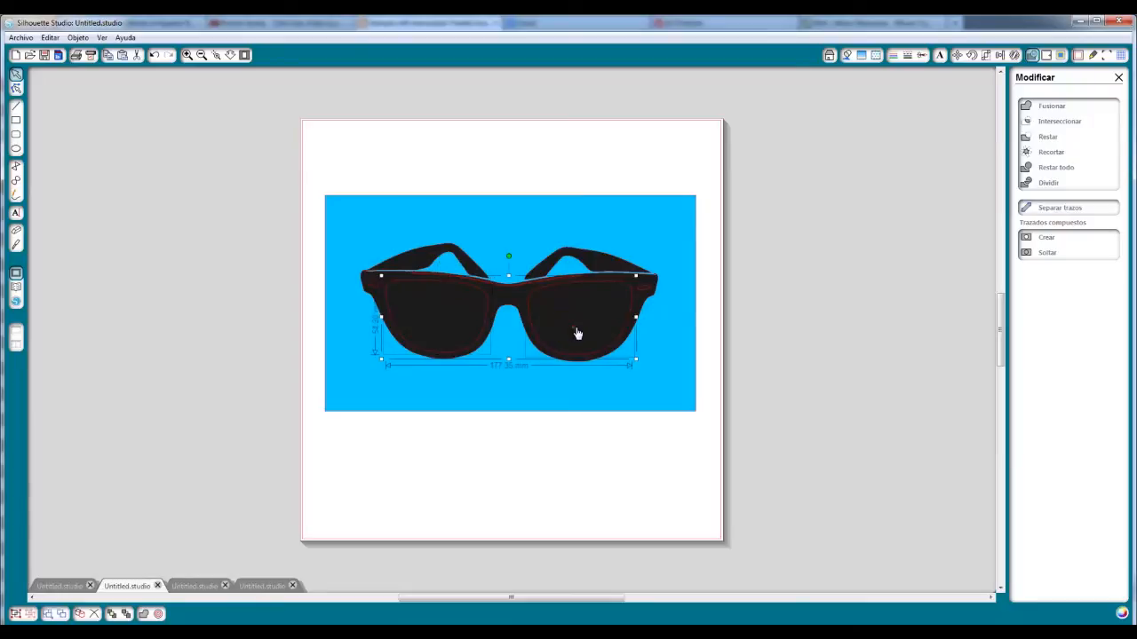
{"action": "left_click", "coordinate": [860, 55]}
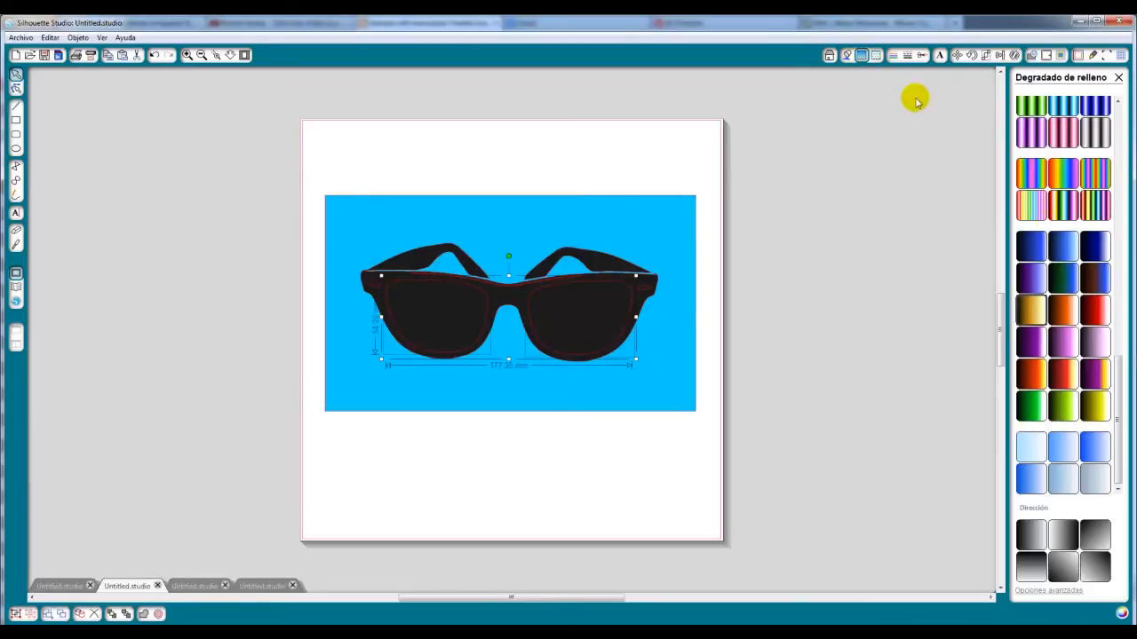
{"action": "left_click", "coordinate": [1028, 455]}
{"action": "left_click", "coordinate": [837, 373]}
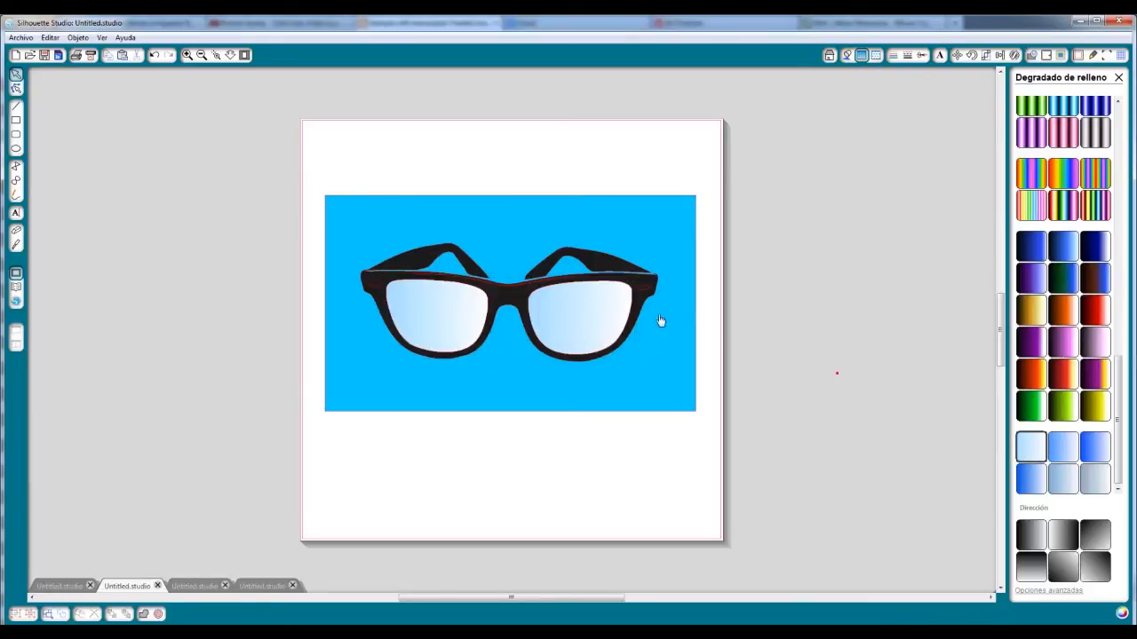
Fill the small hinge details on the glasses frame with the black-to-yellow gradient
{"action": "left_click", "coordinate": [376, 293]}
{"action": "left_click", "coordinate": [1092, 406]}
{"action": "left_click", "coordinate": [867, 356]}
Fill the thin strip along the top of the glasses frame with solid light gray
{"action": "left_click", "coordinate": [525, 291]}
{"action": "left_click", "coordinate": [522, 291]}
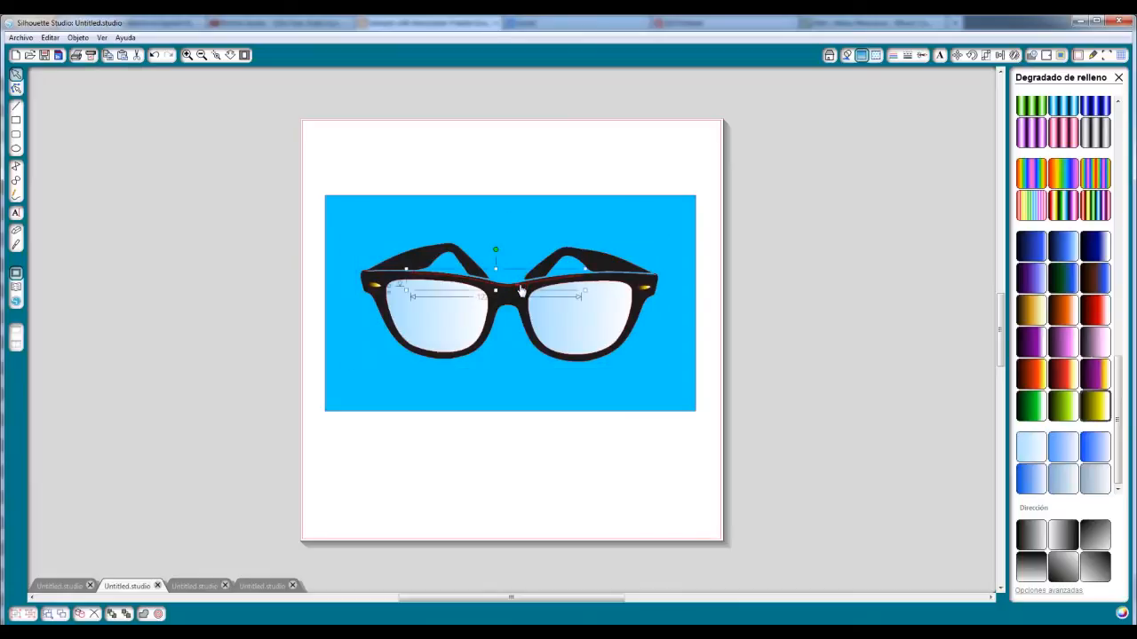
{"action": "left_click", "coordinate": [847, 55]}
{"action": "left_click", "coordinate": [845, 205]}
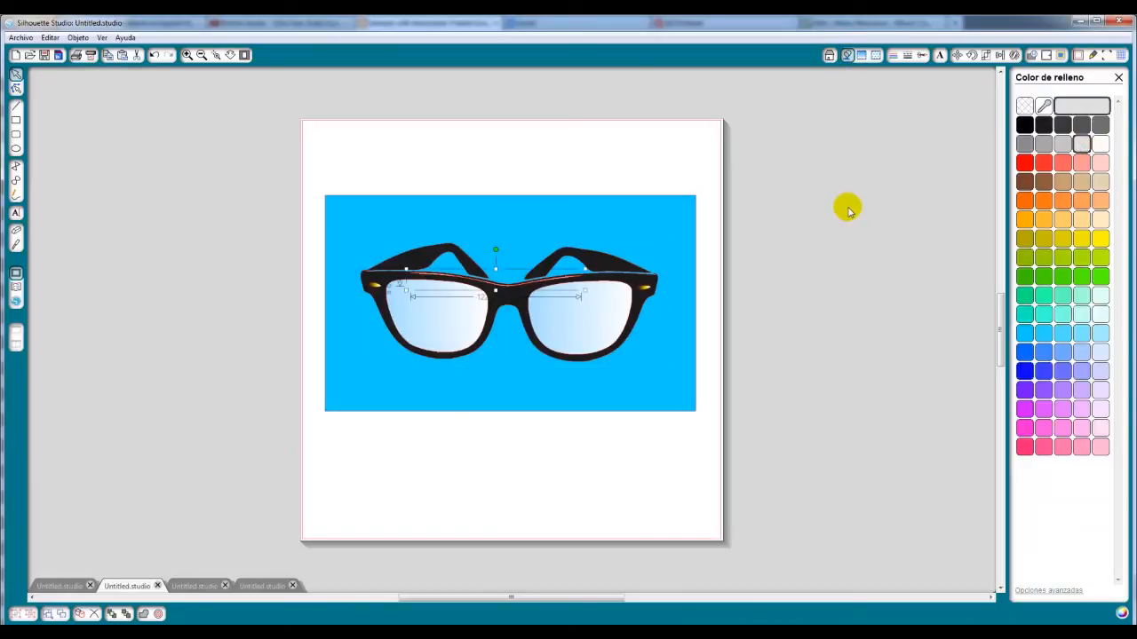
Shift the blue rectangle slightly and fill the glasses frame with dark gray
{"action": "left_click", "coordinate": [673, 405]}
{"action": "mouse_move", "coordinate": [670, 391]}
{"action": "left_mouse_down"}
{"action": "mouse_move", "coordinate": [340, 381]}
{"action": "mouse_move", "coordinate": [178, 332]}
{"action": "mouse_move", "coordinate": [683, 373]}
{"action": "mouse_move", "coordinate": [673, 380]}
{"action": "left_mouse_up"}
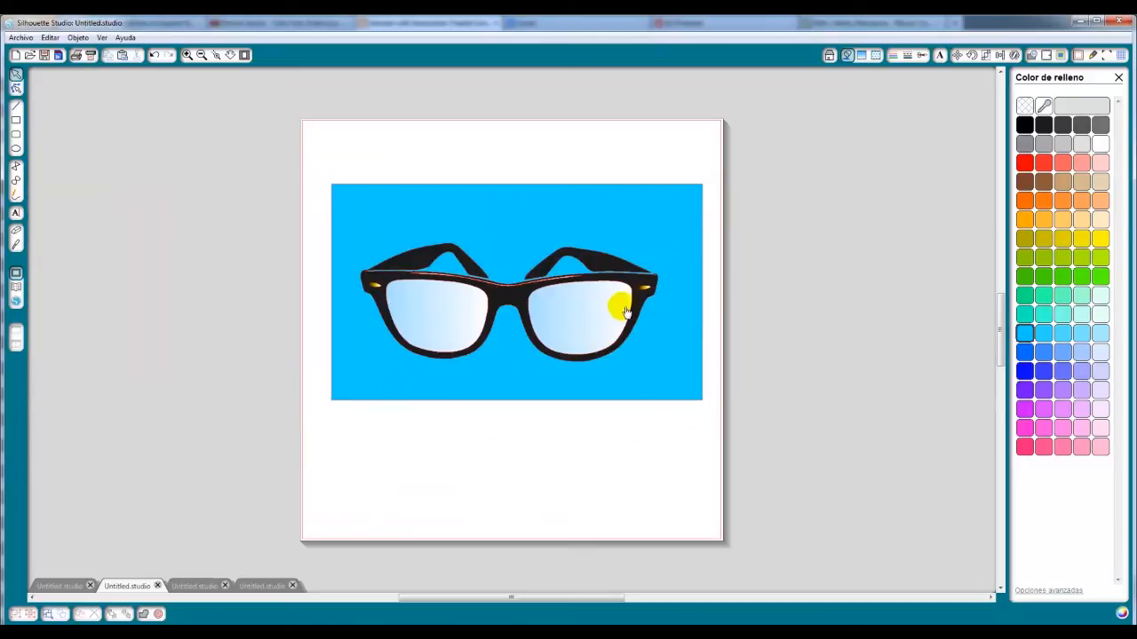
{"action": "left_click", "coordinate": [641, 309]}
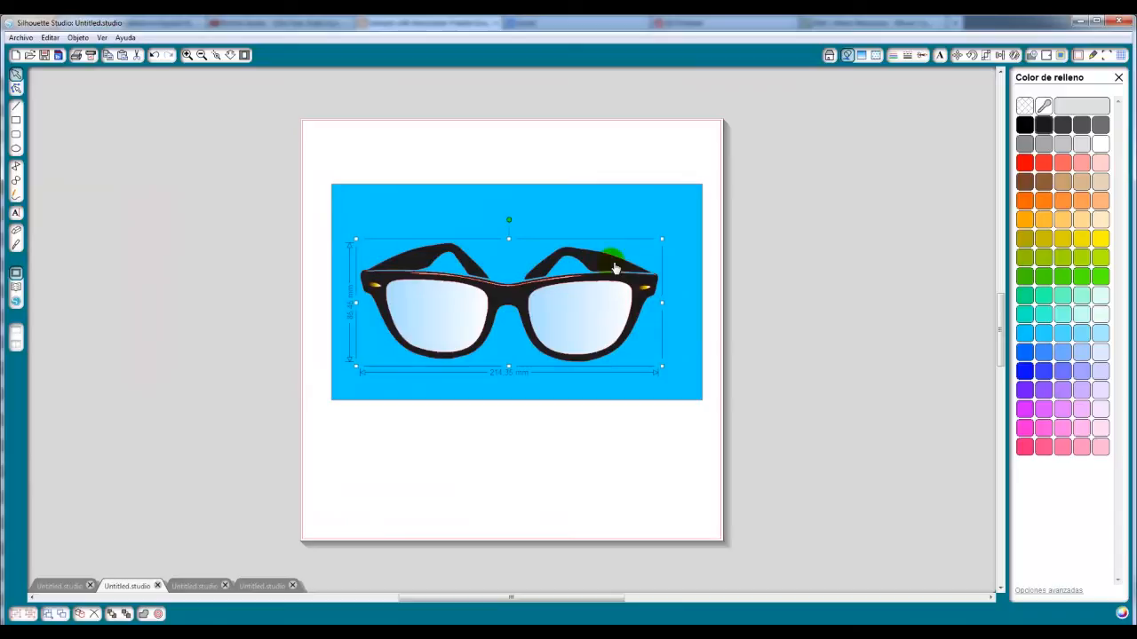
{"action": "left_click", "coordinate": [1066, 128]}
{"action": "left_click", "coordinate": [850, 247]}
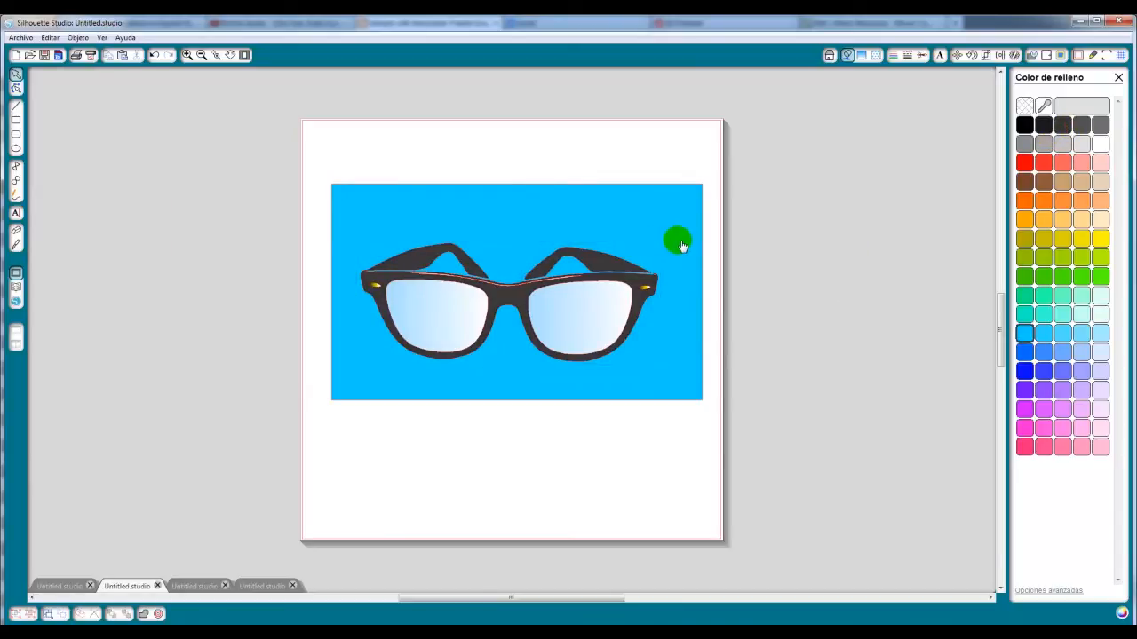
Move the blue rectangle away from the glasses and combine all the glasses parts into a compound path
{"action": "left_click_drag", "start_coordinate": [664, 236], "coordinate": [725, 515]}
{"action": "left_click_drag", "start_coordinate": [701, 205], "coordinate": [247, 380]}
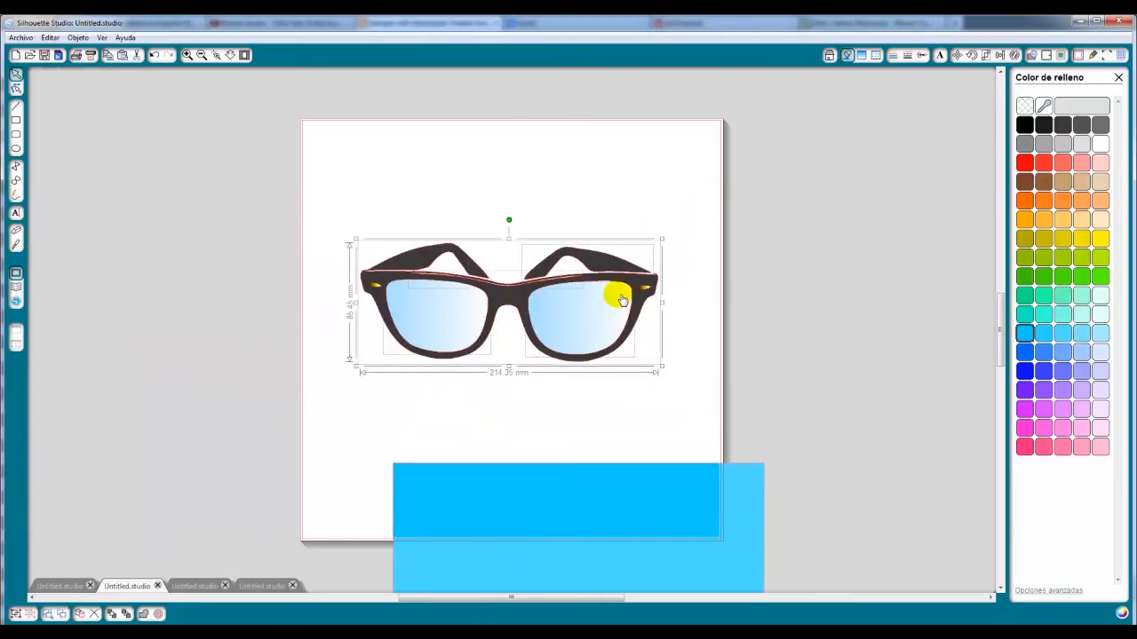
{"action": "left_click", "coordinate": [1031, 55]}
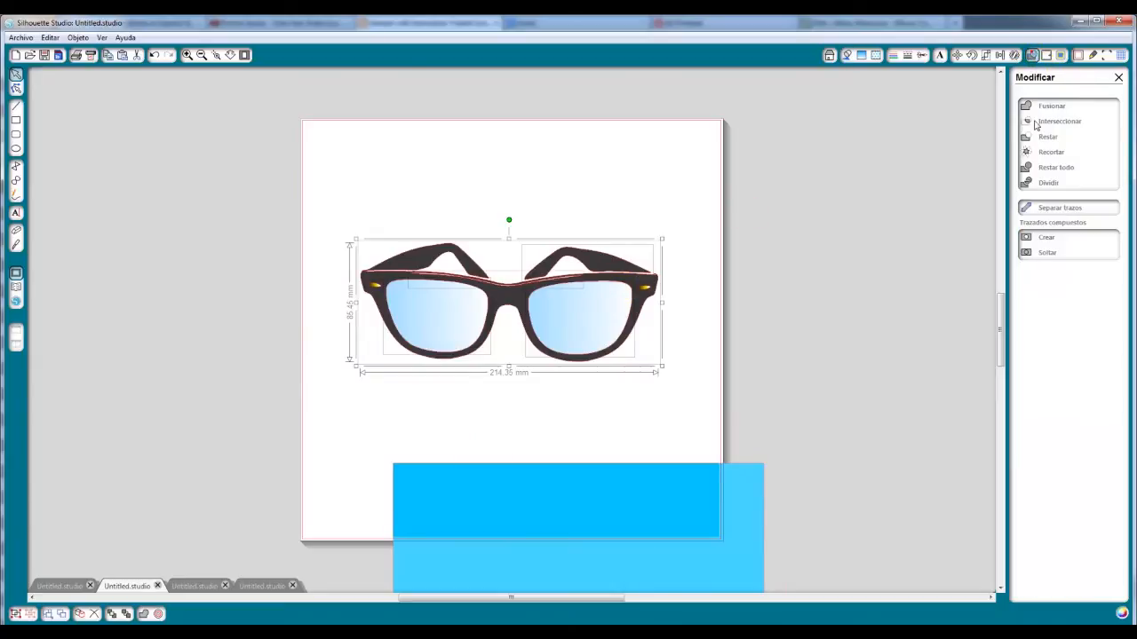
{"action": "left_click", "coordinate": [1039, 238]}
Place the blue rectangle back behind the glasses and reposition the glasses over it
{"action": "left_click_drag", "start_coordinate": [610, 307], "coordinate": [621, 254]}
{"action": "left_click_drag", "start_coordinate": [581, 456], "coordinate": [502, 231]}
{"action": "mouse_move", "coordinate": [525, 276]}
{"action": "left_mouse_down"}
{"action": "mouse_move", "coordinate": [515, 448]}
{"action": "mouse_move", "coordinate": [520, 275]}
{"action": "left_mouse_up"}
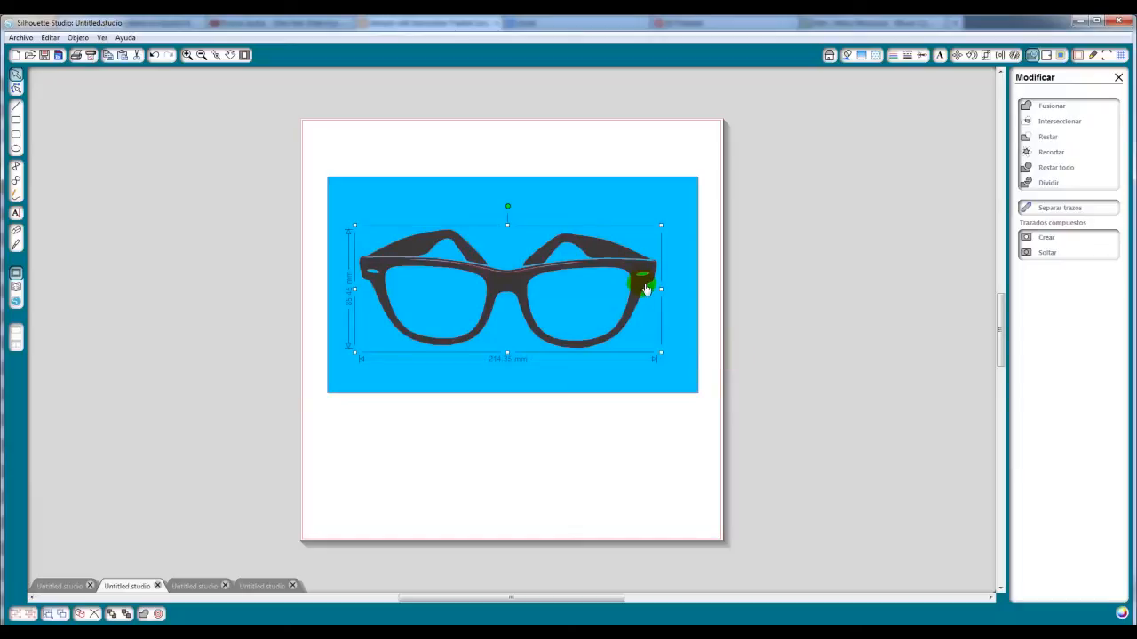
{"action": "mouse_move", "coordinate": [653, 294]}
{"action": "left_mouse_down"}
{"action": "mouse_move", "coordinate": [908, 299]}
{"action": "mouse_move", "coordinate": [589, 282]}
{"action": "mouse_move", "coordinate": [660, 286]}
{"action": "left_mouse_up"}
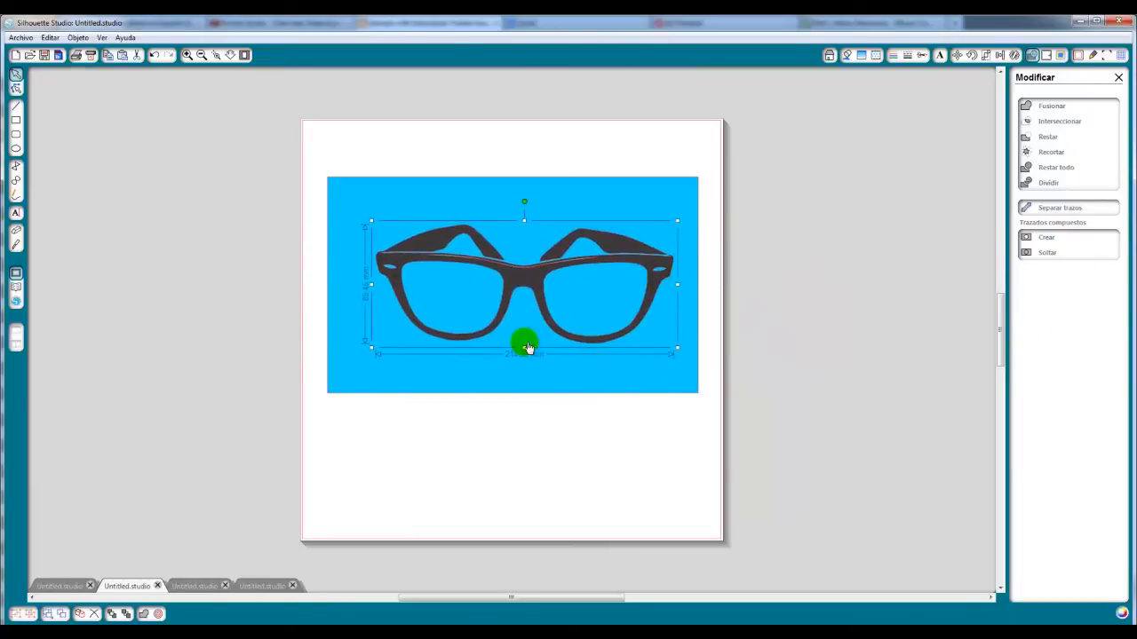
{"action": "mouse_move", "coordinate": [520, 287]}
{"action": "left_mouse_down"}
{"action": "mouse_move", "coordinate": [515, 274]}
{"action": "mouse_move", "coordinate": [482, 416]}
{"action": "mouse_move", "coordinate": [533, 286]}
{"action": "mouse_move", "coordinate": [520, 274]}
{"action": "mouse_move", "coordinate": [528, 280]}
{"action": "left_mouse_up"}
{"action": "left_click", "coordinate": [752, 302]}
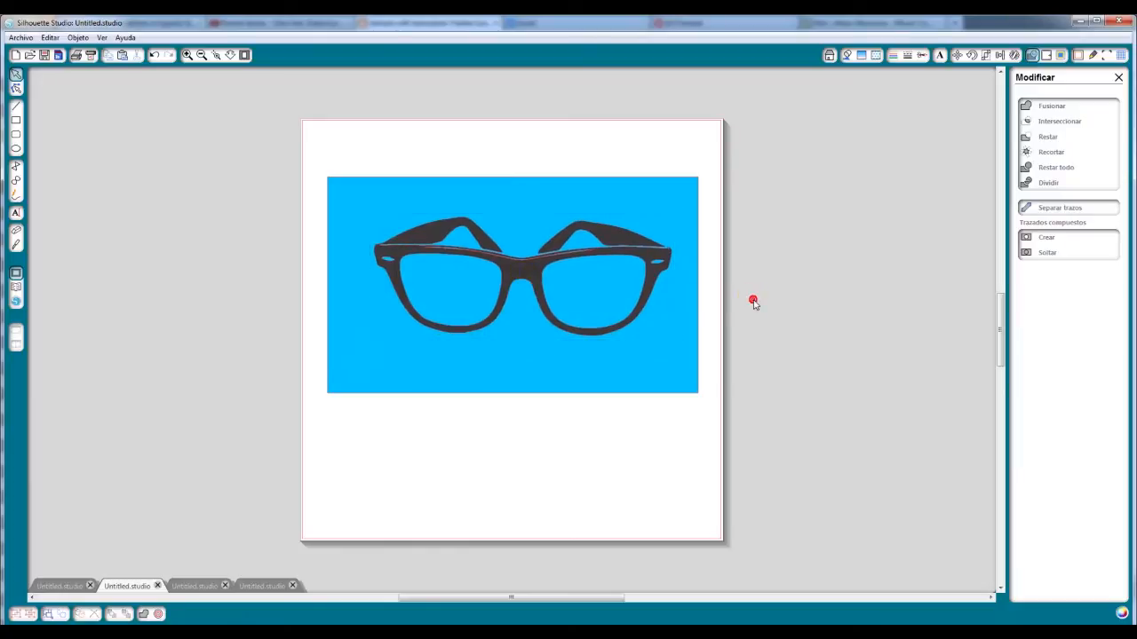
Switch to the document with the circles and stars, and shift the black artwork slightly towards the page's left edge
{"action": "left_click", "coordinate": [257, 586]}
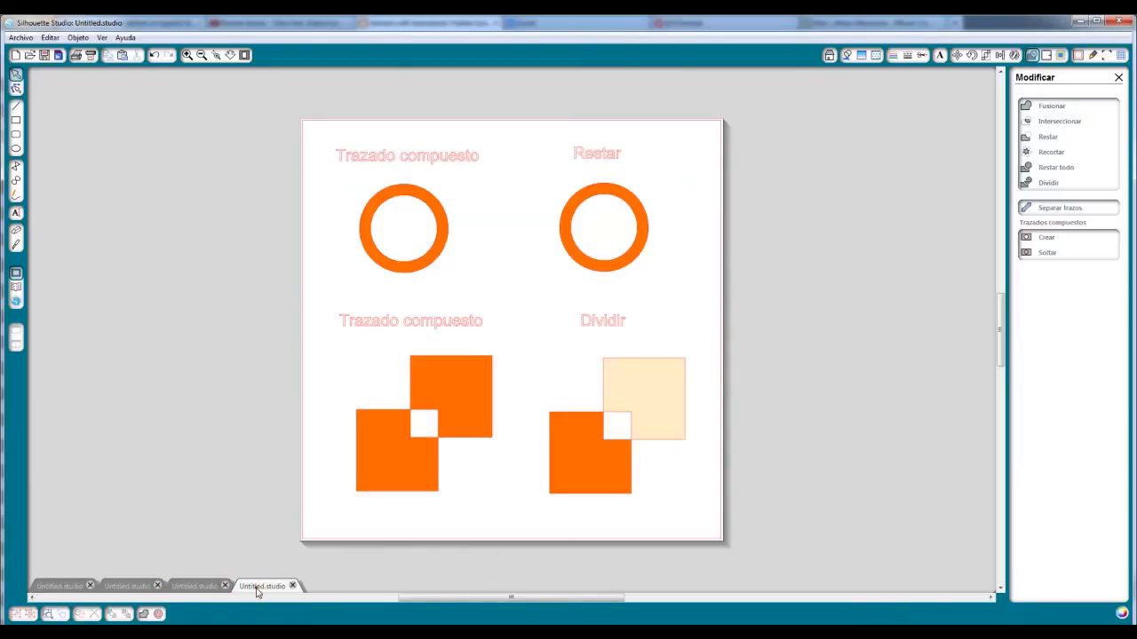
{"action": "left_click", "coordinate": [207, 586]}
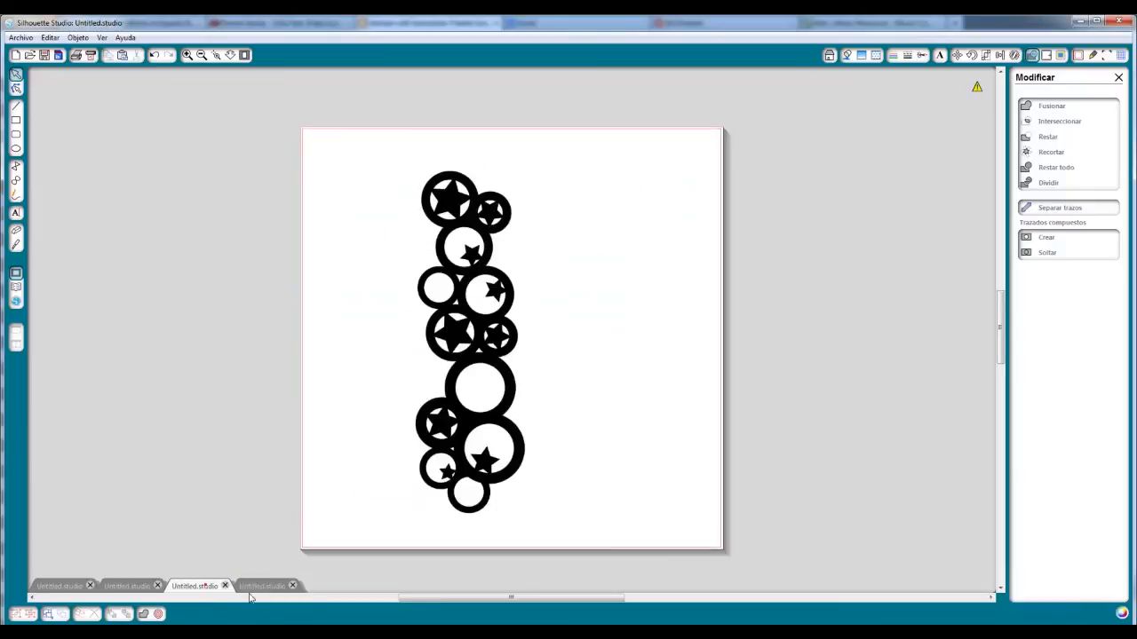
{"action": "left_click", "coordinate": [468, 333]}
{"action": "left_click", "coordinate": [758, 288]}
{"action": "mouse_move", "coordinate": [436, 294]}
{"action": "left_mouse_down"}
{"action": "mouse_move", "coordinate": [162, 283]}
{"action": "mouse_move", "coordinate": [426, 290]}
{"action": "left_mouse_up"}
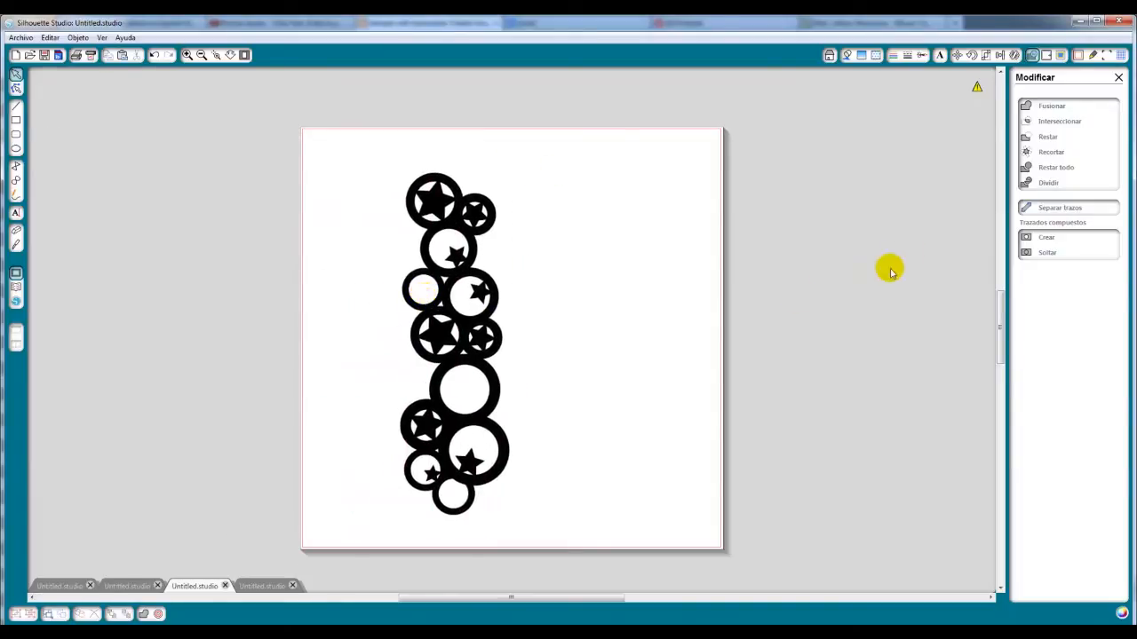
Trace the whole circles-and-stars image with the high-pass filter off and move the original image away from the traced outlines
{"action": "left_click", "coordinate": [1060, 55]}
{"action": "left_click", "coordinate": [1062, 103]}
{"action": "mouse_move", "coordinate": [367, 153]}
{"action": "left_mouse_down"}
{"action": "mouse_move", "coordinate": [418, 393]}
{"action": "mouse_move", "coordinate": [542, 526]}
{"action": "left_mouse_up"}
{"action": "left_click", "coordinate": [1031, 211]}
{"action": "left_click", "coordinate": [1031, 211]}
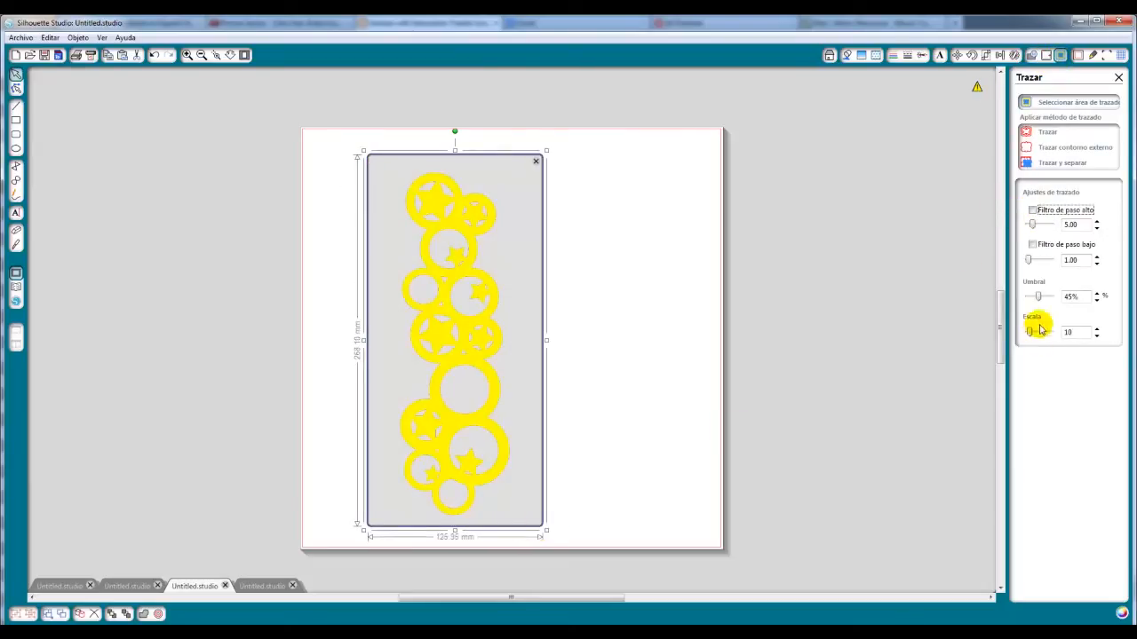
{"action": "left_click", "coordinate": [1048, 132]}
{"action": "left_click_drag", "start_coordinate": [484, 301], "coordinate": [317, 313]}
{"action": "left_click", "coordinate": [489, 287]}
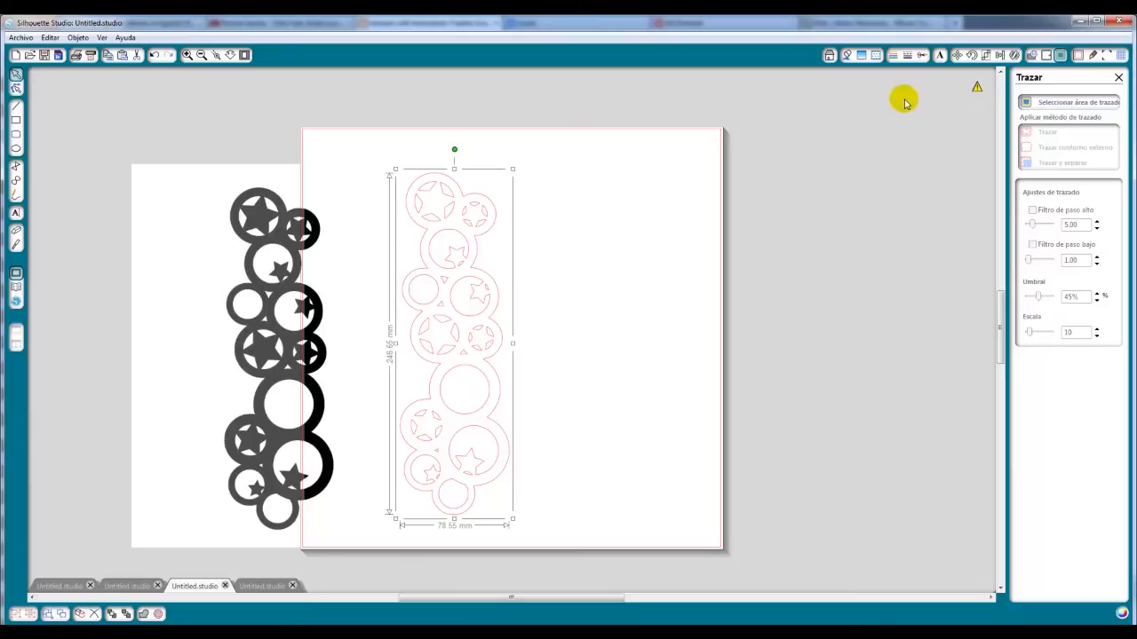
Fill the traced circles and stars with black and place the original image on the other side of the traced shape
{"action": "left_click", "coordinate": [846, 55]}
{"action": "left_click", "coordinate": [1025, 125]}
{"action": "mouse_move", "coordinate": [216, 316]}
{"action": "left_mouse_down"}
{"action": "mouse_move", "coordinate": [198, 289]}
{"action": "mouse_move", "coordinate": [444, 317]}
{"action": "mouse_move", "coordinate": [533, 309]}
{"action": "mouse_move", "coordinate": [527, 300]}
{"action": "left_mouse_up"}
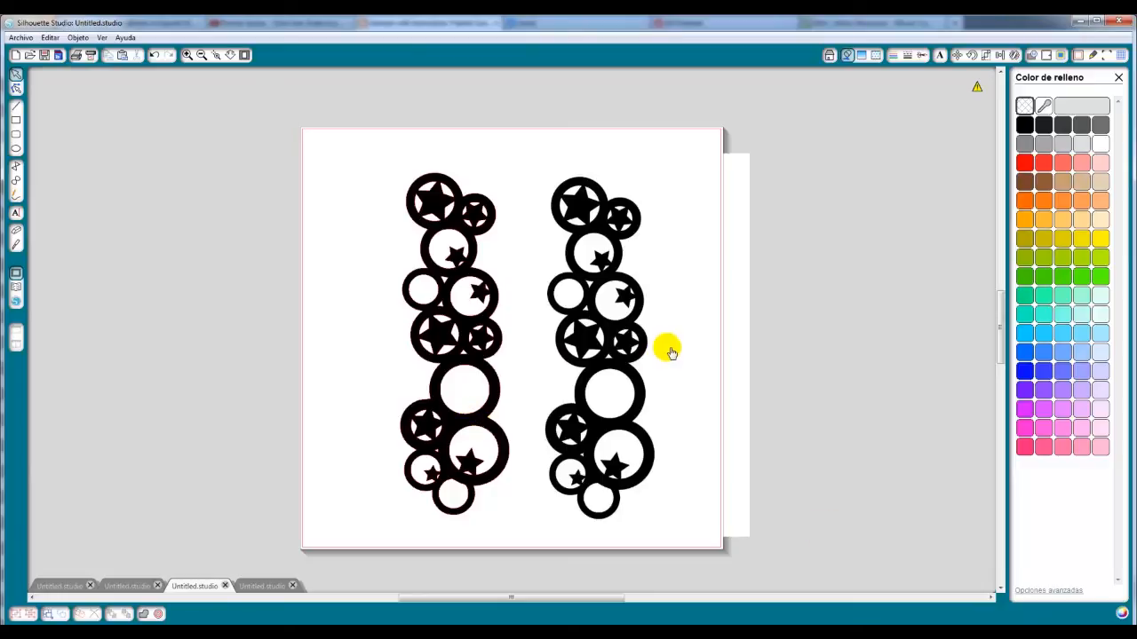
Rearrange the original image and the black traced shape next to each other on the page for comparison
{"action": "mouse_move", "coordinate": [591, 353]}
{"action": "left_mouse_down"}
{"action": "mouse_move", "coordinate": [688, 353]}
{"action": "mouse_move", "coordinate": [612, 350]}
{"action": "left_mouse_up"}
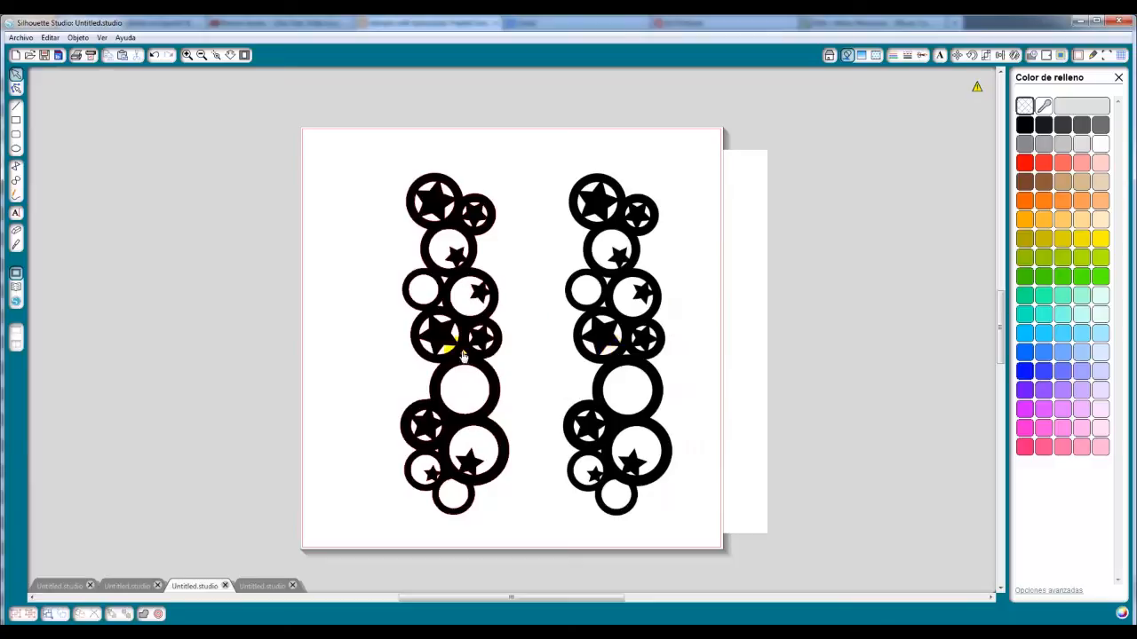
{"action": "left_click_drag", "start_coordinate": [465, 350], "coordinate": [404, 338]}
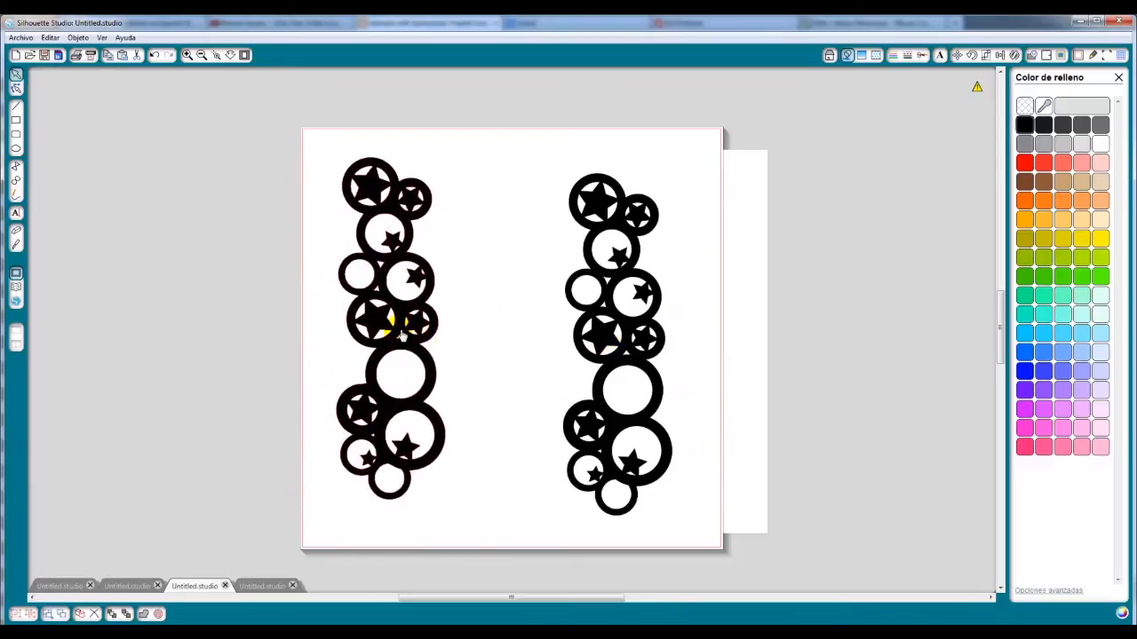
{"action": "left_click_drag", "start_coordinate": [609, 354], "coordinate": [536, 346]}
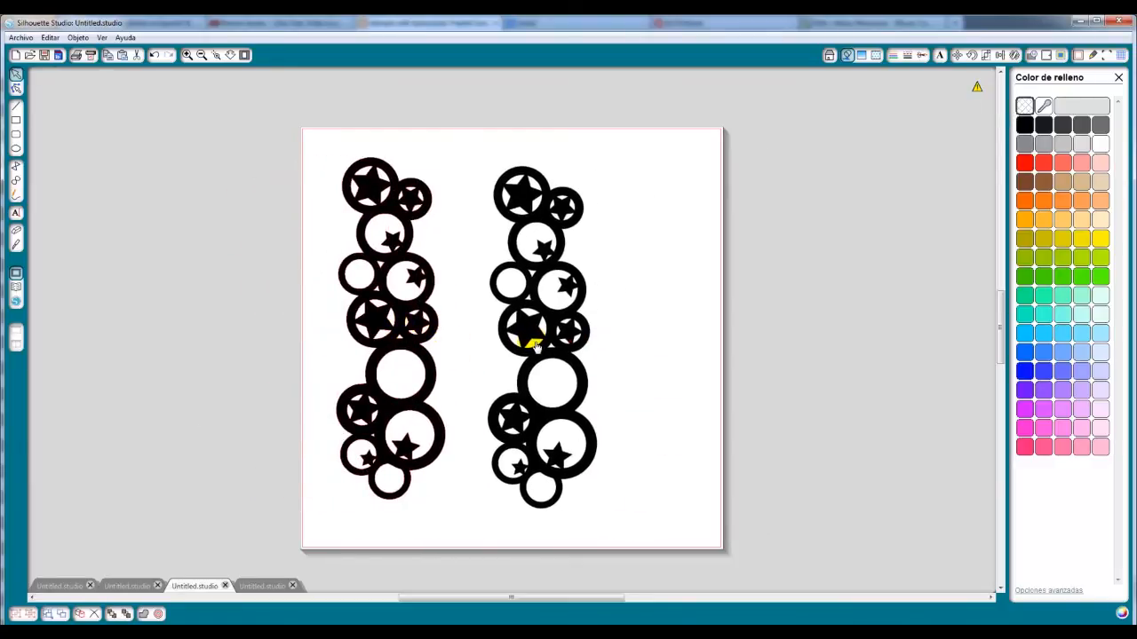
{"action": "left_click_drag", "start_coordinate": [434, 353], "coordinate": [464, 342]}
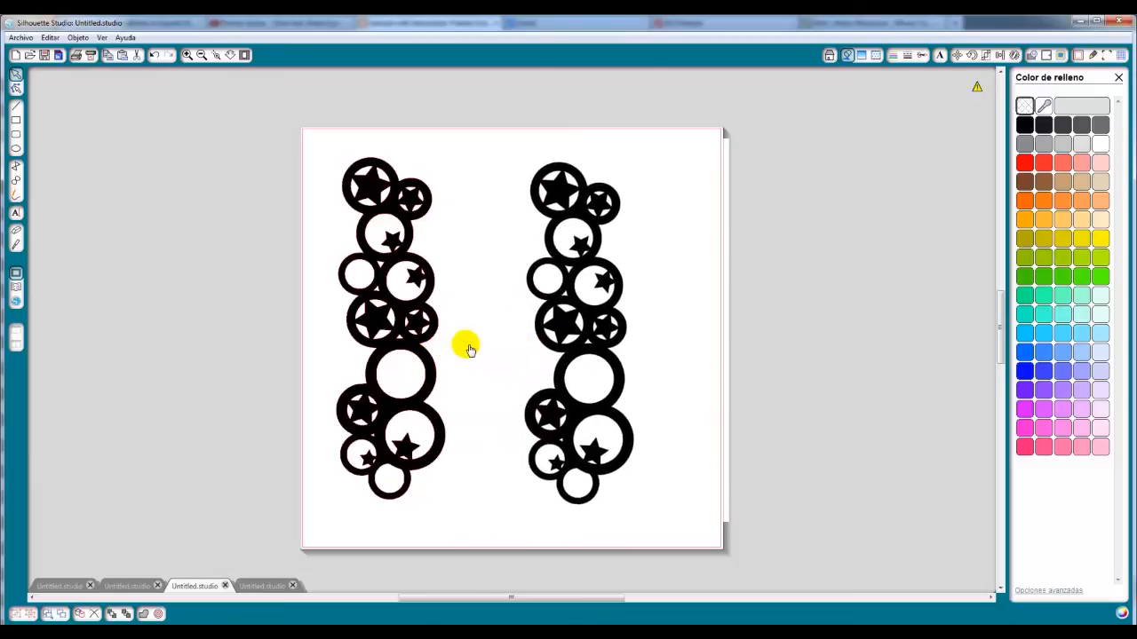
Delete the traced shape and move the original circles-and-stars image to the page's left edge
{"action": "left_click", "coordinate": [391, 344]}
{"action": "left_click_drag", "start_coordinate": [392, 344], "coordinate": [208, 332]}
{"action": "key", "text": "Delete"}
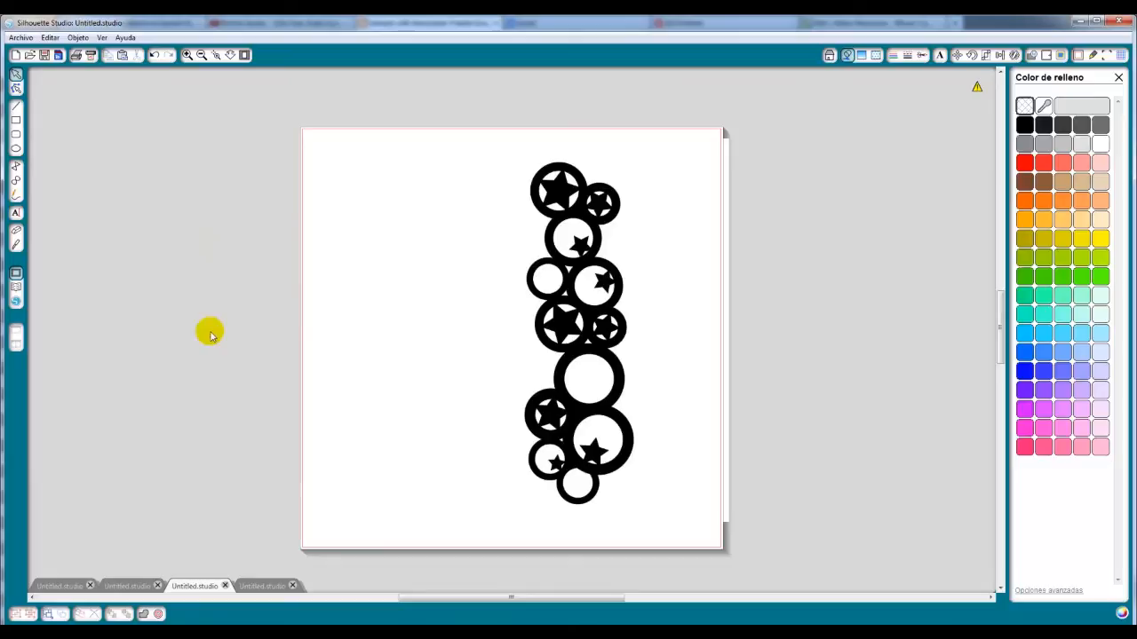
{"action": "left_click_drag", "start_coordinate": [593, 325], "coordinate": [384, 325]}
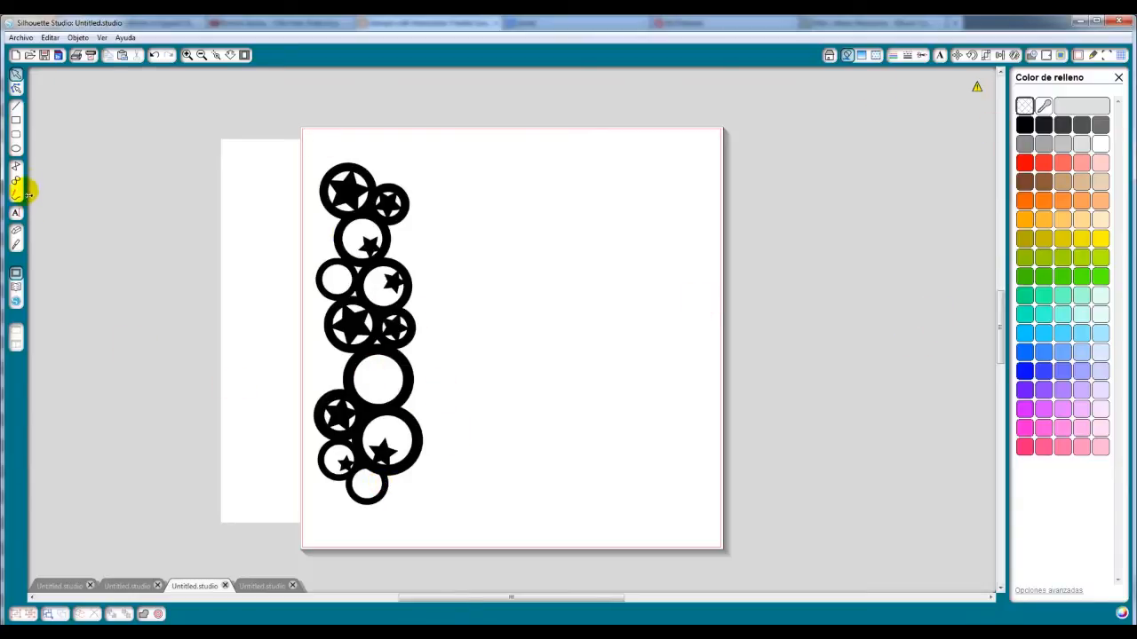
Draw a circle about 86 mm in diameter beside the image and give it an internal offset of 8 mm
{"action": "left_click", "coordinate": [16, 148]}
{"action": "mouse_move", "coordinate": [549, 300]}
{"action": "left_mouse_down"}
{"action": "mouse_move", "coordinate": [594, 370]}
{"action": "mouse_move", "coordinate": [551, 312]}
{"action": "left_mouse_up"}
{"action": "left_click", "coordinate": [550, 310]}
{"action": "left_click", "coordinate": [1046, 55]}
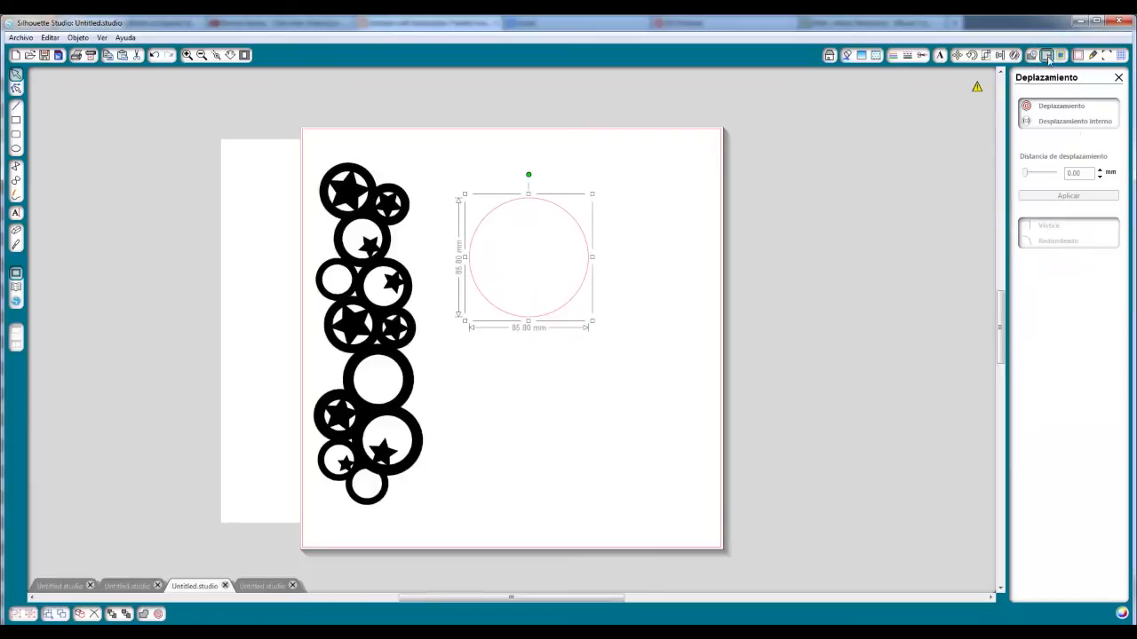
{"action": "left_click", "coordinate": [1060, 121]}
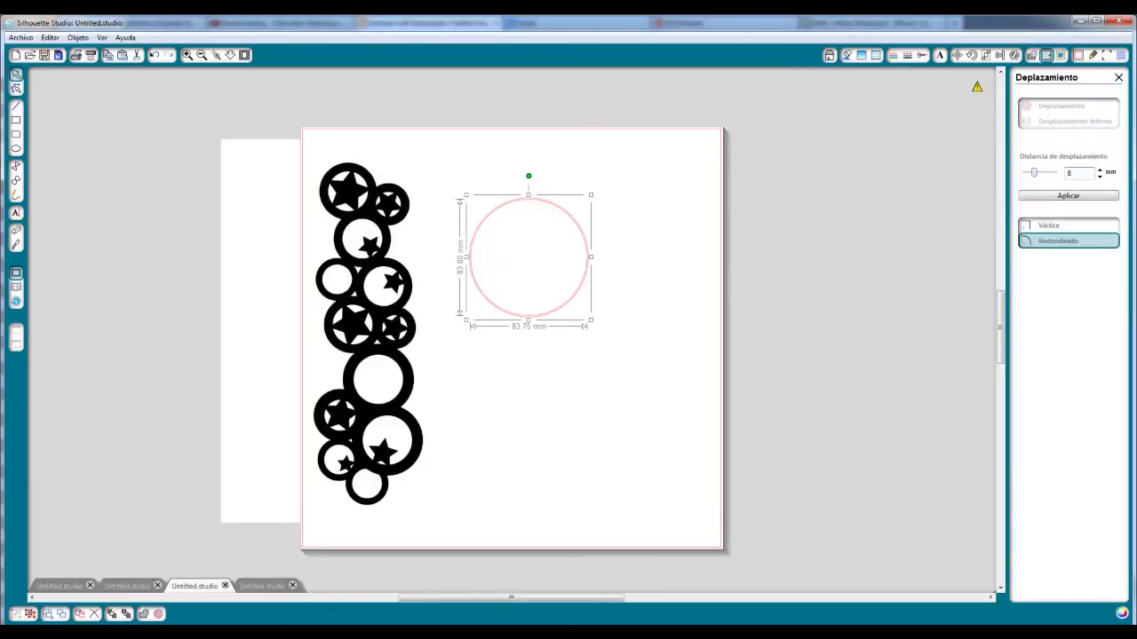
{"action": "key", "text": "Tab"}
{"action": "left_click", "coordinate": [1069, 196]}
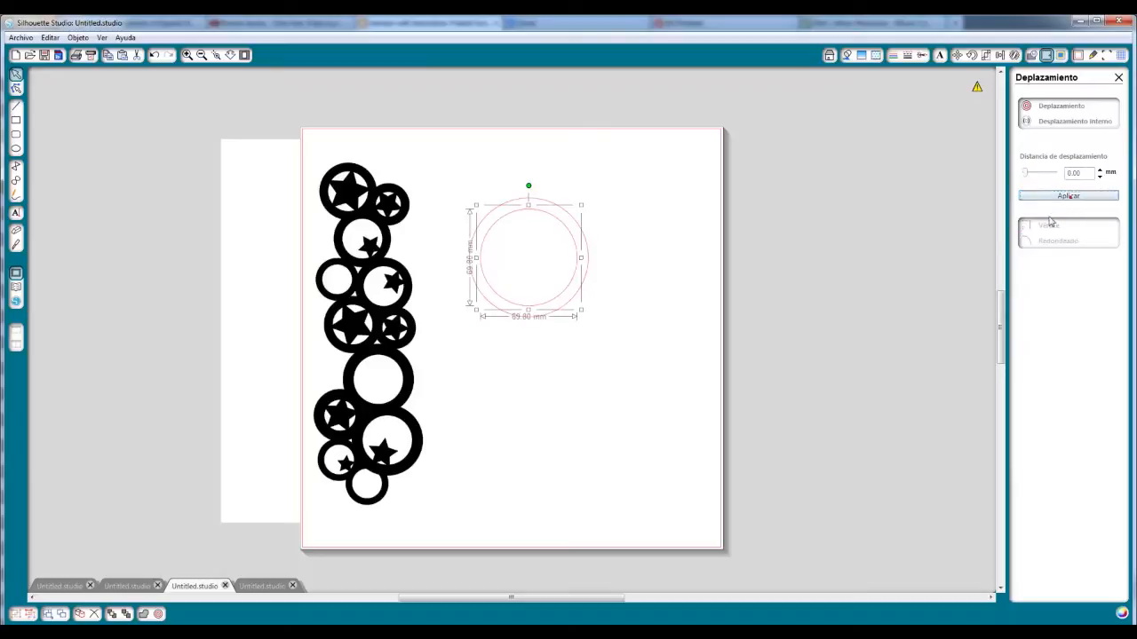
Move the image off the page and duplicate the double-circle ring, placing the two rings diagonally one below the other
{"action": "left_click_drag", "start_coordinate": [646, 181], "coordinate": [454, 371]}
{"action": "left_click_drag", "start_coordinate": [518, 313], "coordinate": [349, 305]}
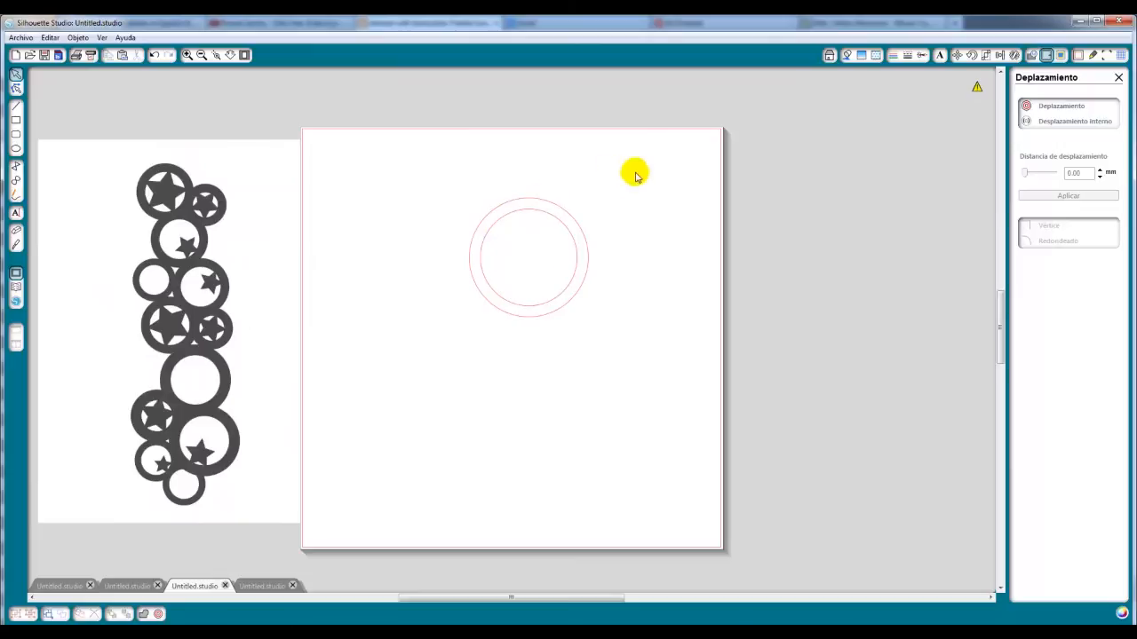
{"action": "left_click_drag", "start_coordinate": [634, 173], "coordinate": [462, 344]}
{"action": "left_click_drag", "start_coordinate": [509, 312], "coordinate": [533, 403]}
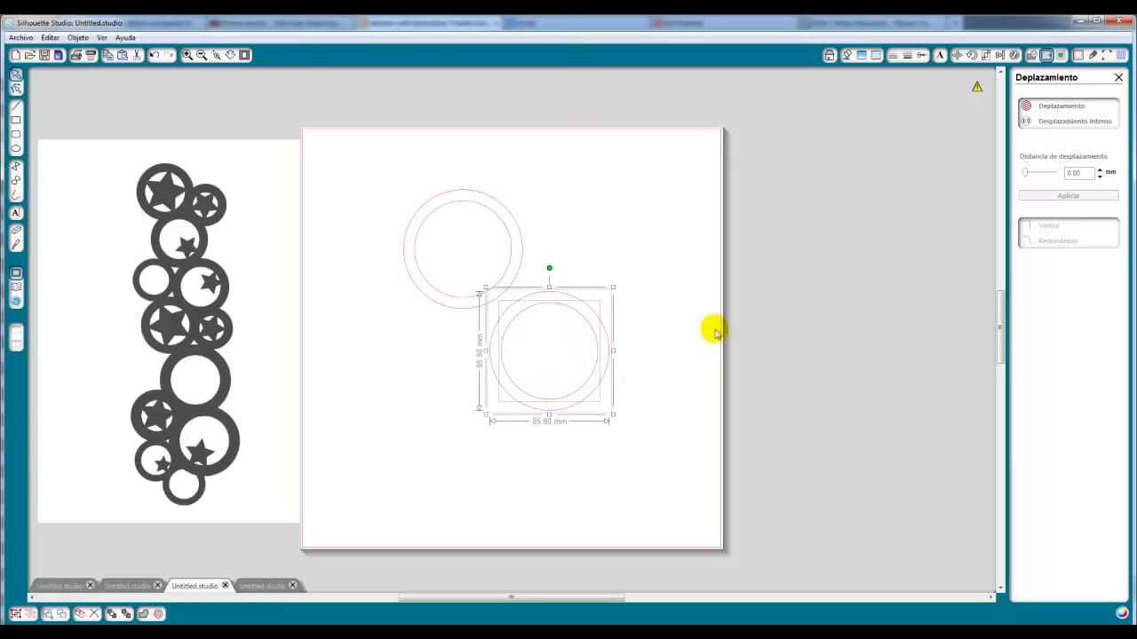
Place a copy of the upper ring's inner circle beside that ring and give it an internal offset of 8 mm
{"action": "left_click", "coordinate": [510, 241]}
{"action": "left_click_drag", "start_coordinate": [511, 242], "coordinate": [610, 237]}
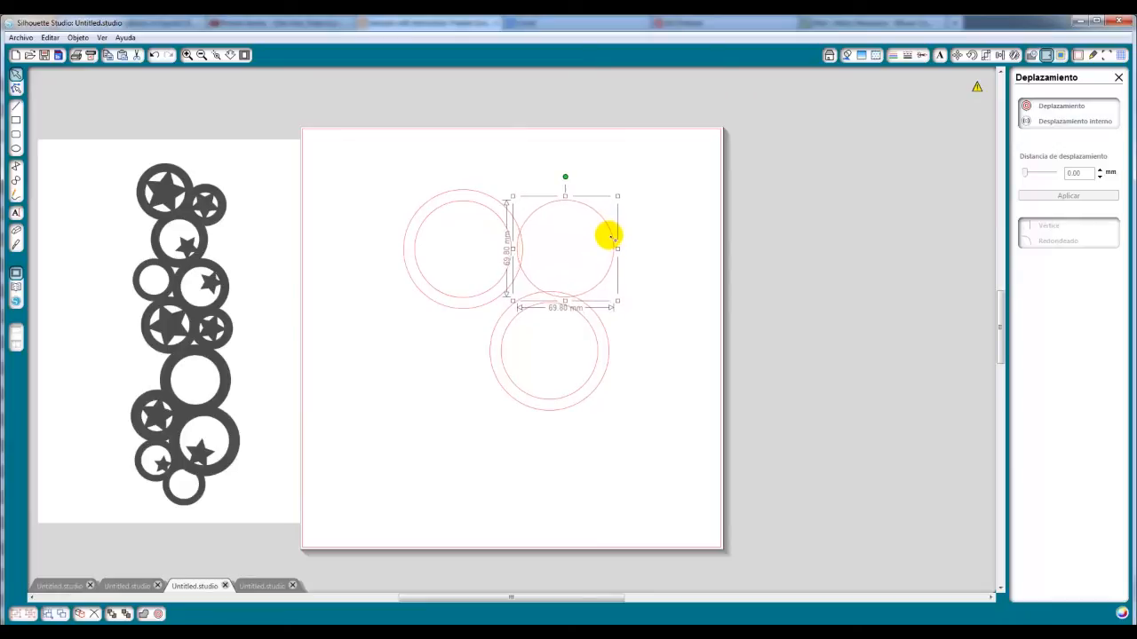
{"action": "left_click", "coordinate": [1055, 123]}
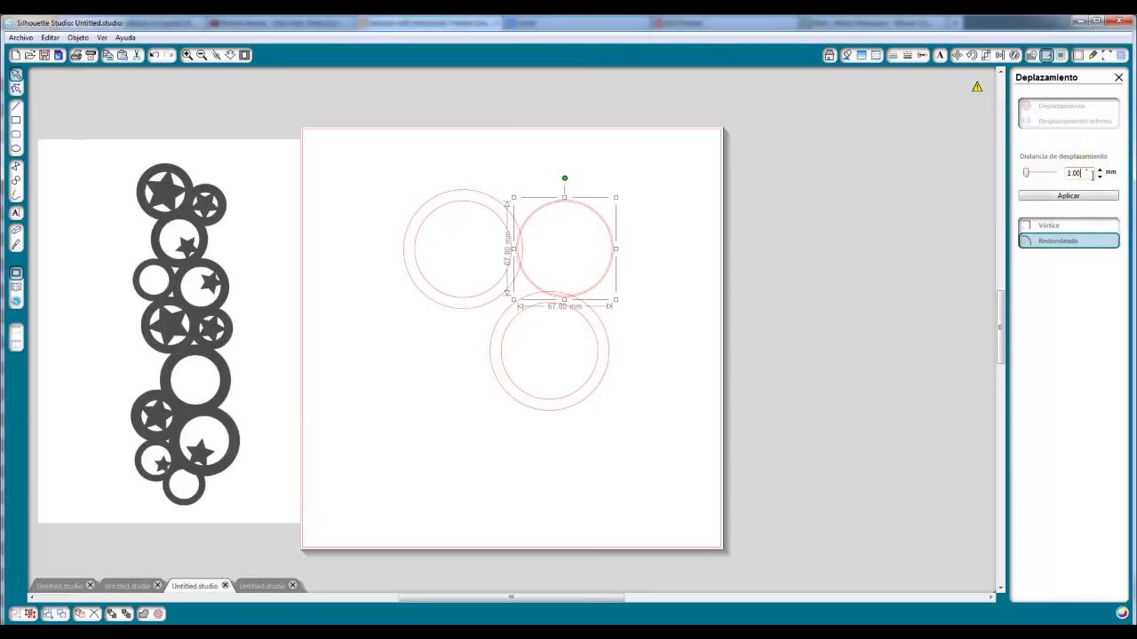
{"action": "key", "text": "Return"}
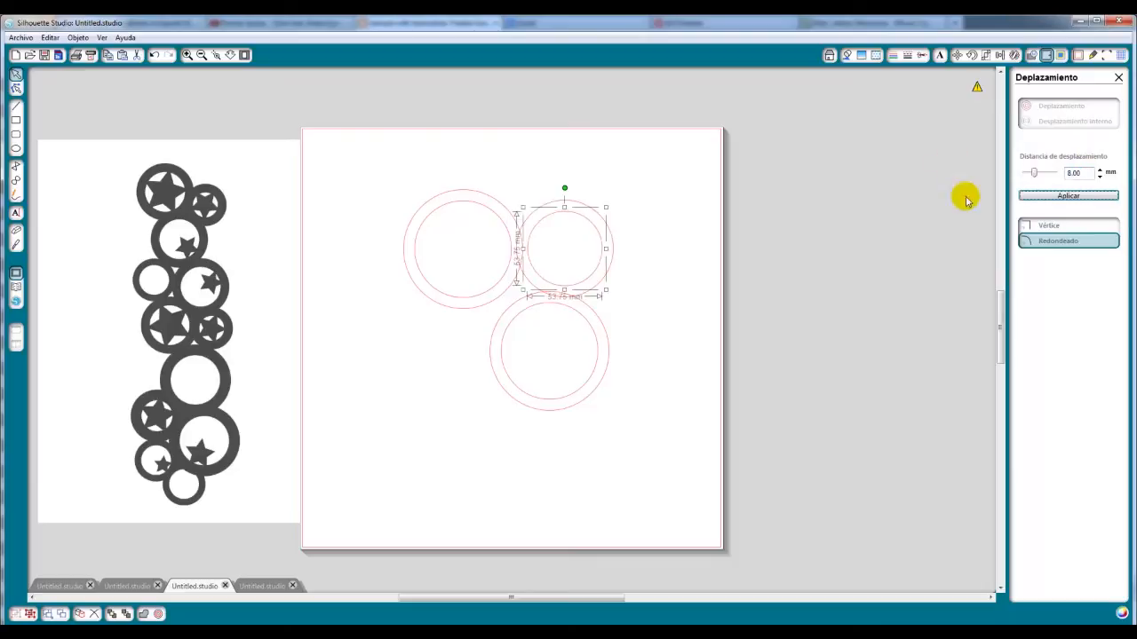
Duplicate the smaller ring, delete the copy's outer circle and fit its inner circle beneath the upper left ring
{"action": "left_click", "coordinate": [643, 293]}
{"action": "left_click_drag", "start_coordinate": [642, 172], "coordinate": [484, 321]}
{"action": "left_click_drag", "start_coordinate": [588, 287], "coordinate": [442, 428]}
{"action": "left_click", "coordinate": [458, 467]}
{"action": "left_click", "coordinate": [427, 432]}
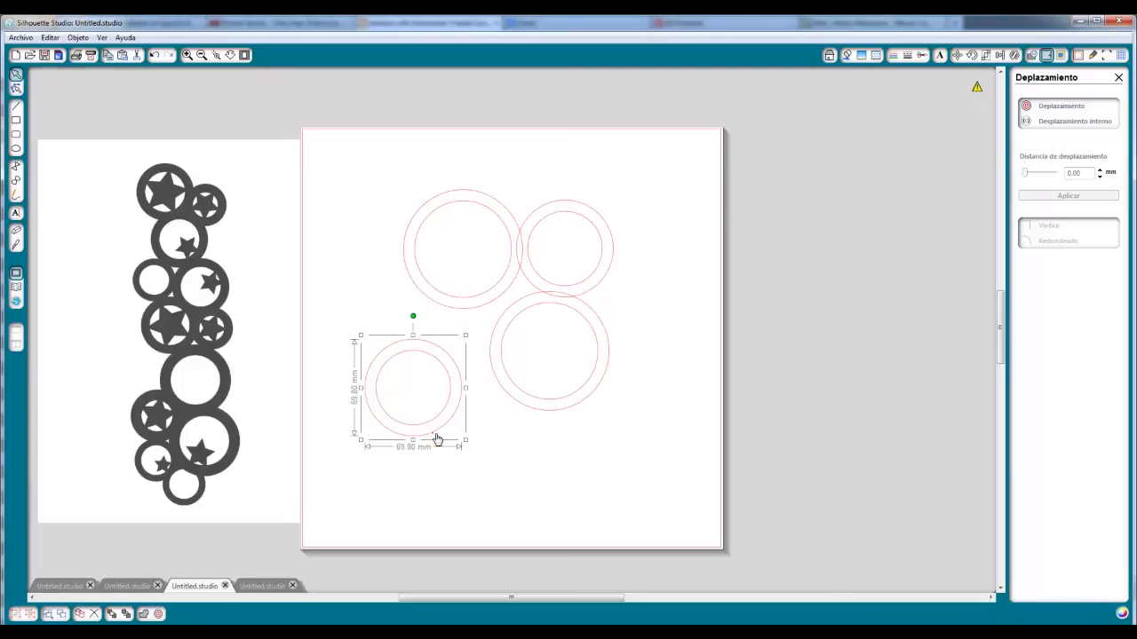
{"action": "key", "text": "Delete"}
{"action": "left_click_drag", "start_coordinate": [468, 373], "coordinate": [499, 334]}
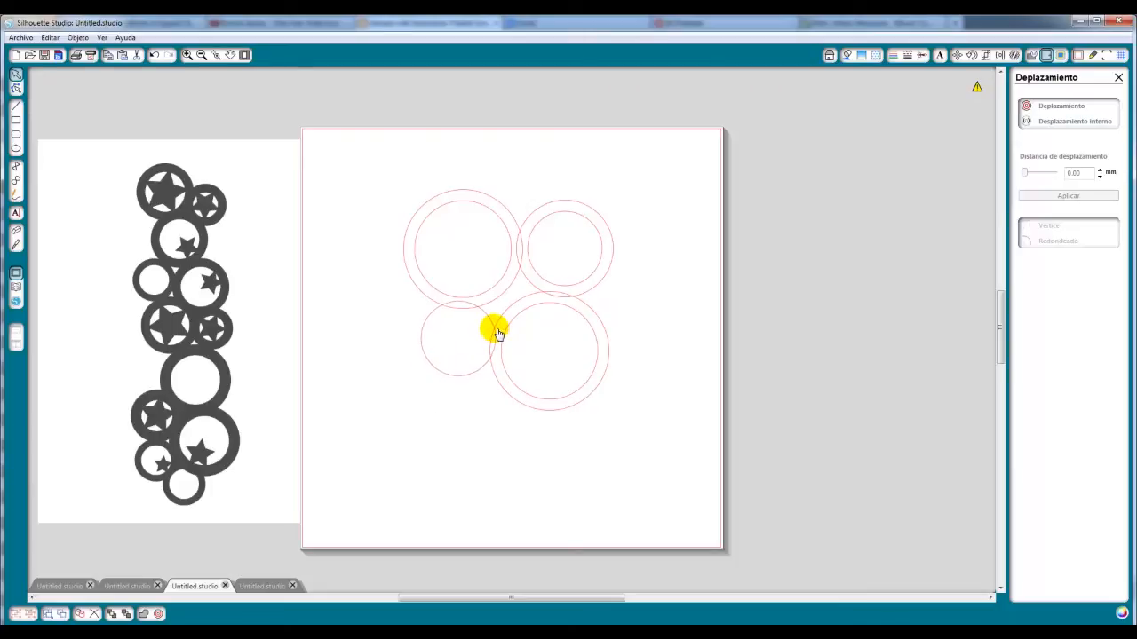
Place another copy of the smaller ring below the single circle
{"action": "left_click_drag", "start_coordinate": [635, 188], "coordinate": [493, 325]}
{"action": "left_click_drag", "start_coordinate": [589, 288], "coordinate": [508, 454]}
{"action": "left_click", "coordinate": [714, 460]}
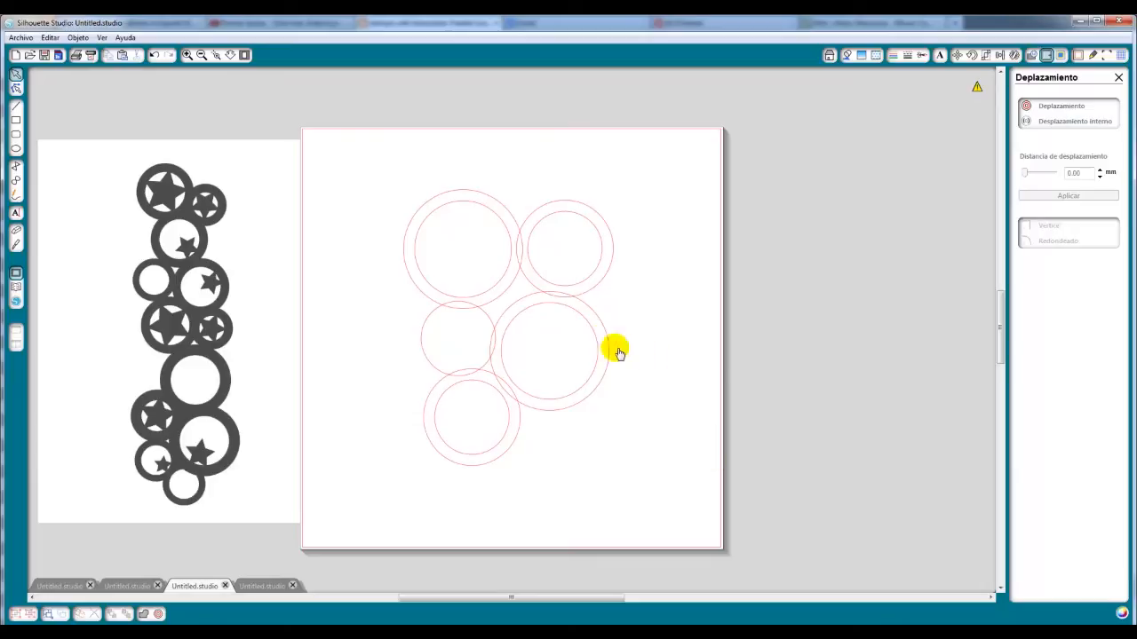
Copy the single circle to the right of the large lower ring and scale it down to about 46 mm
{"action": "left_click", "coordinate": [430, 363]}
{"action": "left_click_drag", "start_coordinate": [430, 362], "coordinate": [602, 323]}
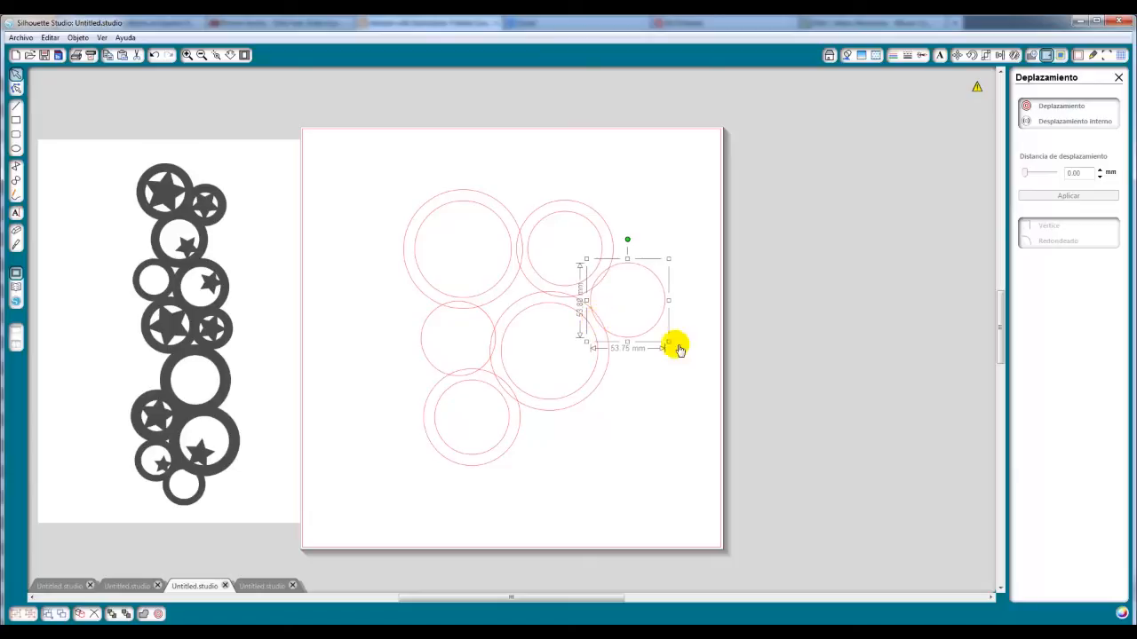
{"action": "left_click_drag", "start_coordinate": [671, 346], "coordinate": [638, 331]}
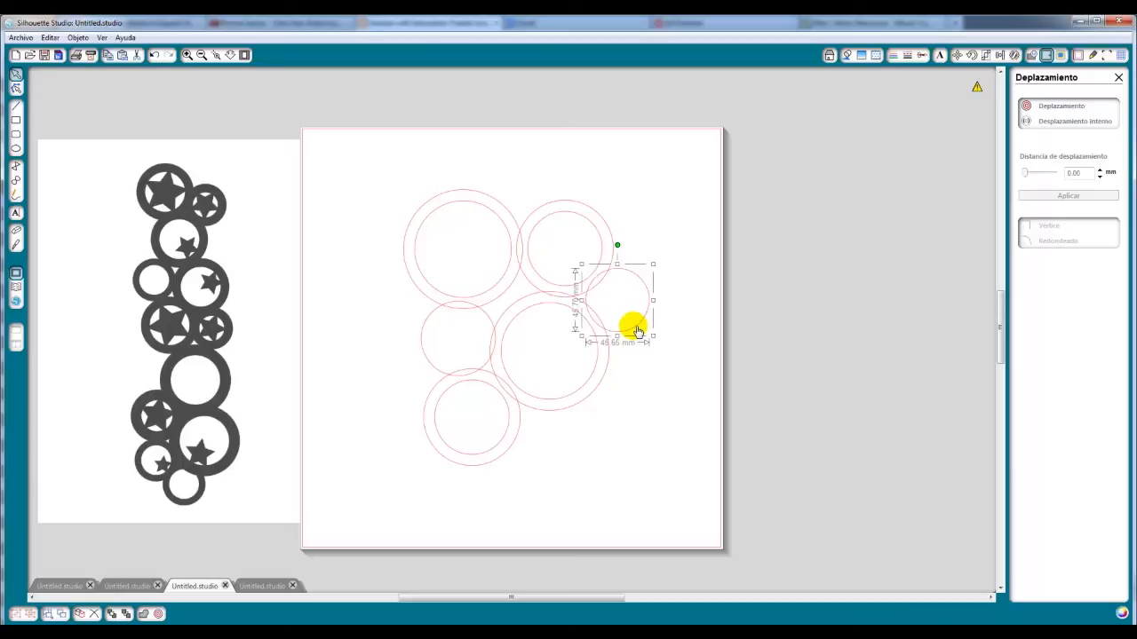
{"action": "left_click", "coordinate": [686, 361]}
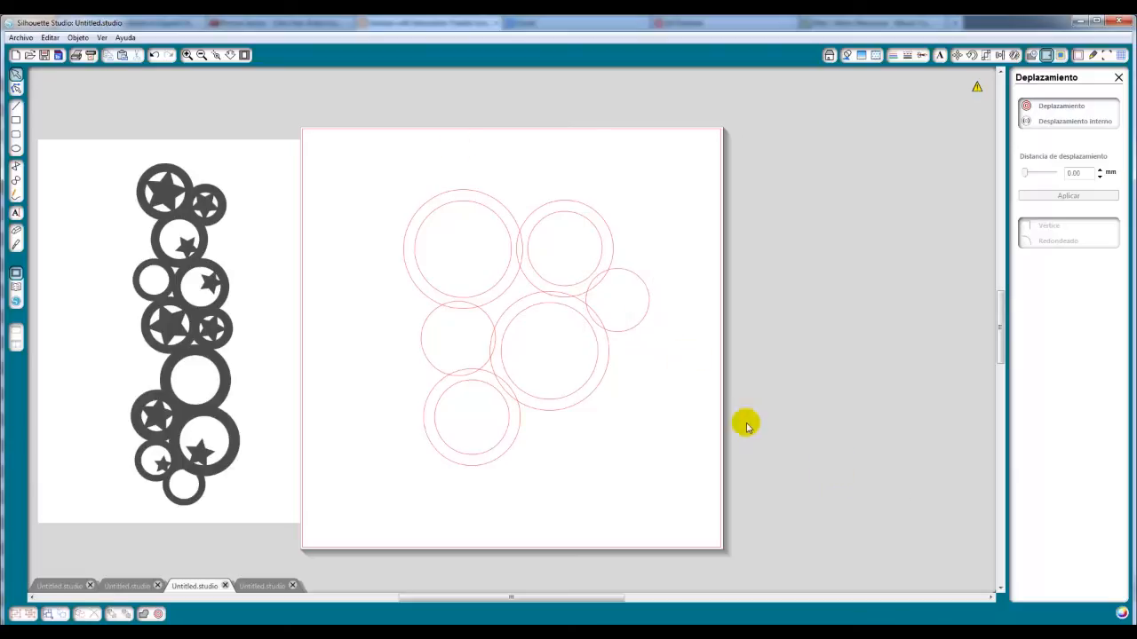
Fill all the circles in the arrangement with black
{"action": "left_click_drag", "start_coordinate": [364, 149], "coordinate": [720, 506]}
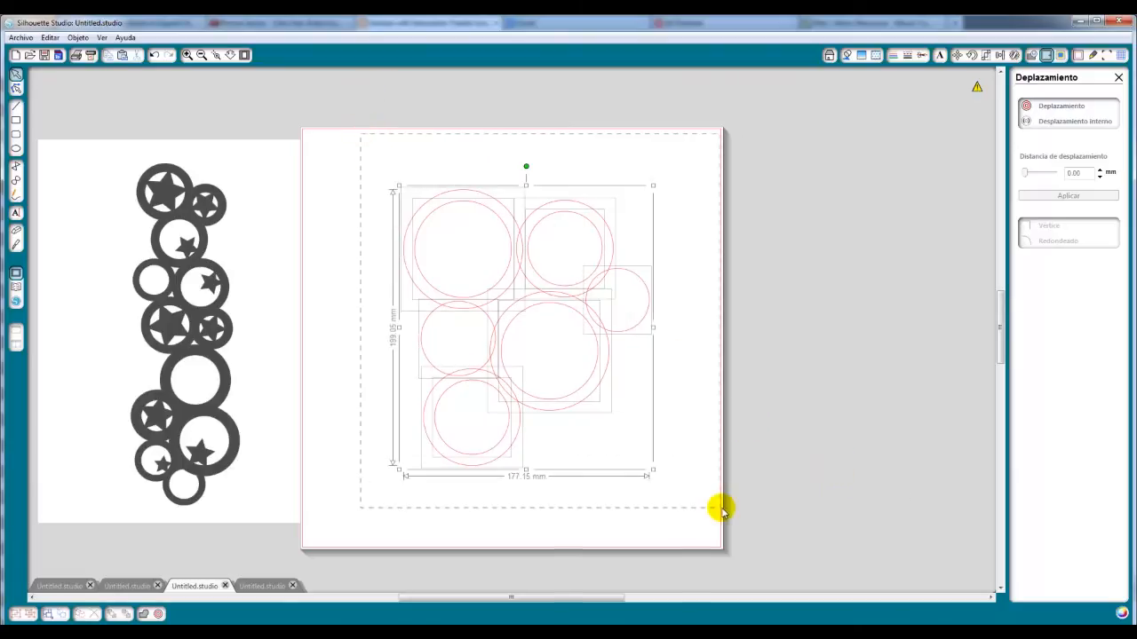
{"action": "left_click", "coordinate": [847, 56]}
{"action": "left_click", "coordinate": [1030, 126]}
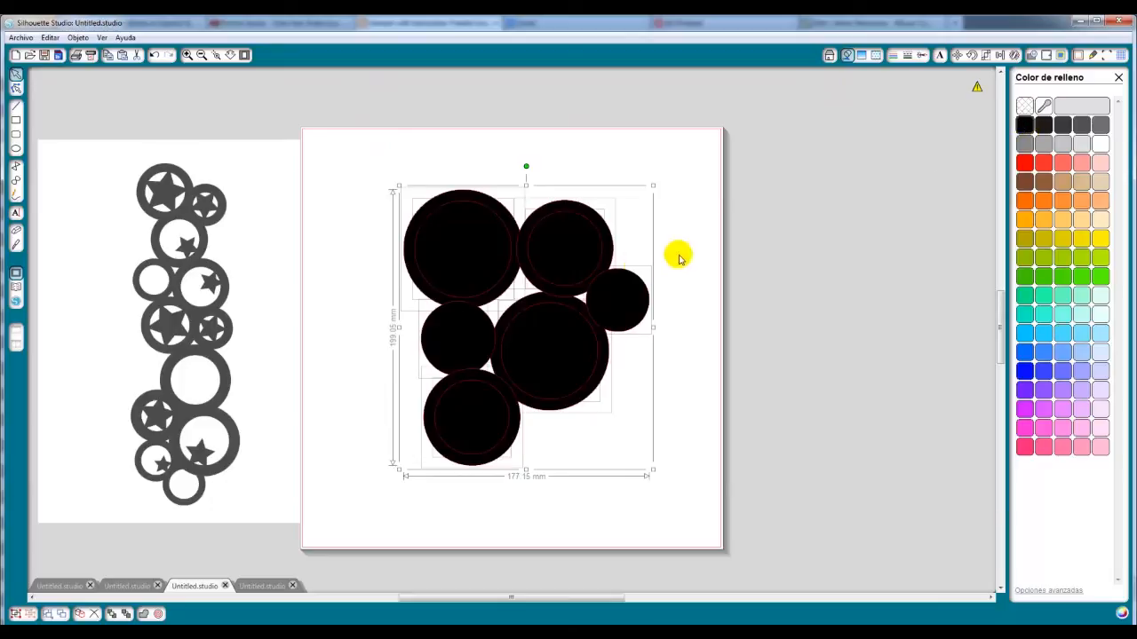
Fill the inner circles of the four rings with dark yellow
{"action": "left_click", "coordinate": [645, 115]}
{"action": "left_click", "coordinate": [460, 255]}
{"action": "left_click", "coordinate": [563, 248], "text": "shift"}
{"action": "left_click", "coordinate": [553, 341], "text": "shift"}
{"action": "left_click", "coordinate": [497, 424], "text": "shift"}
{"action": "left_click", "coordinate": [1062, 238]}
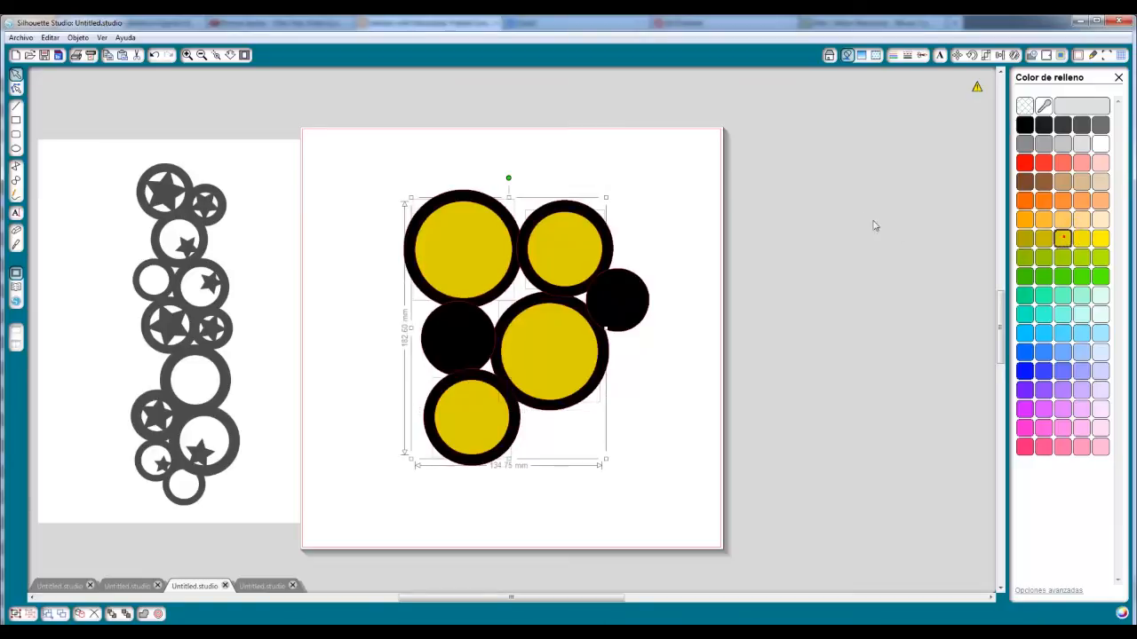
Make a compound path from the yellow and black circles of each of the two upper rings
{"action": "left_click", "coordinate": [866, 215]}
{"action": "left_click", "coordinate": [447, 201]}
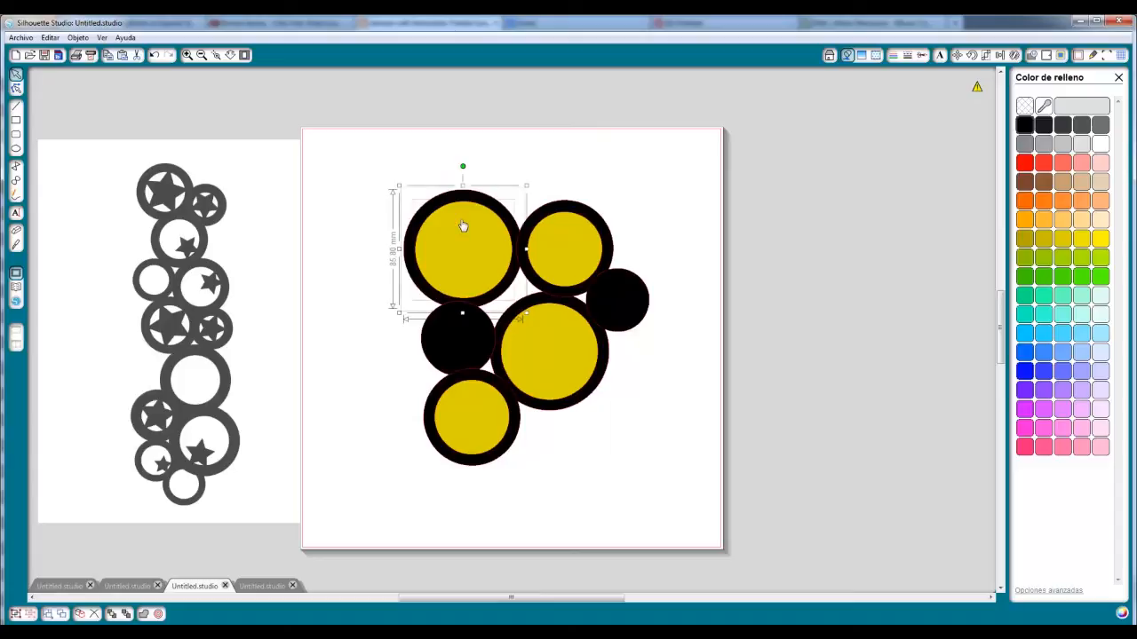
{"action": "left_click", "coordinate": [1031, 55]}
{"action": "left_click", "coordinate": [1048, 238]}
{"action": "left_click", "coordinate": [568, 231]}
{"action": "left_click", "coordinate": [580, 206], "text": "shift"}
{"action": "left_click", "coordinate": [1050, 242]}
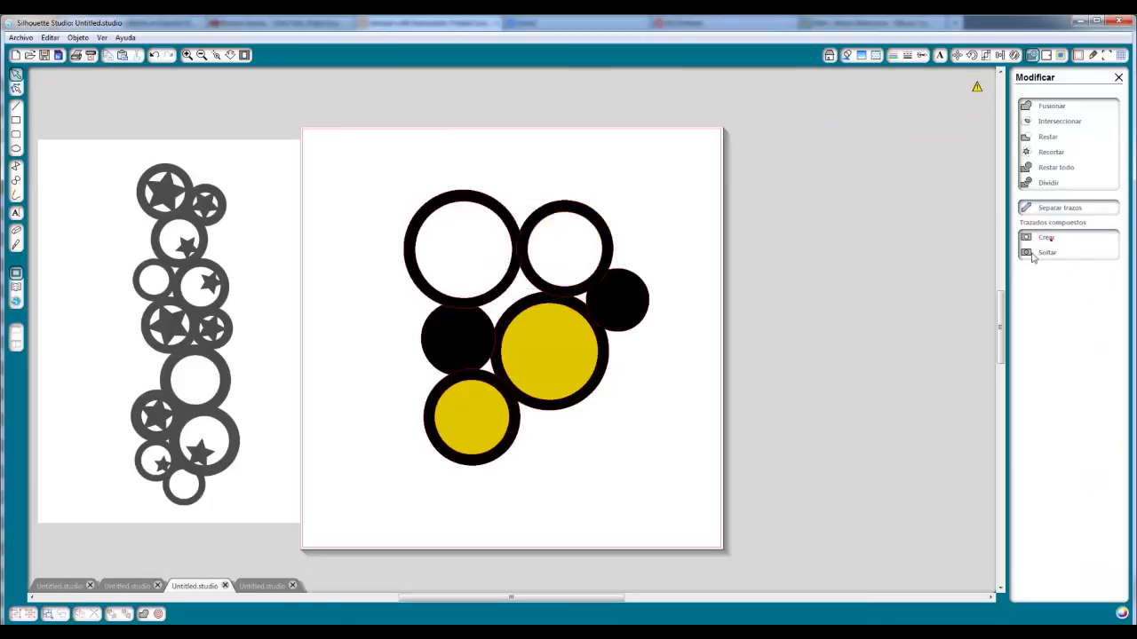
Make a compound path from the yellow and black circles of each of the two lower rings
{"action": "left_click", "coordinate": [560, 347]}
{"action": "left_click", "coordinate": [608, 373], "text": "shift"}
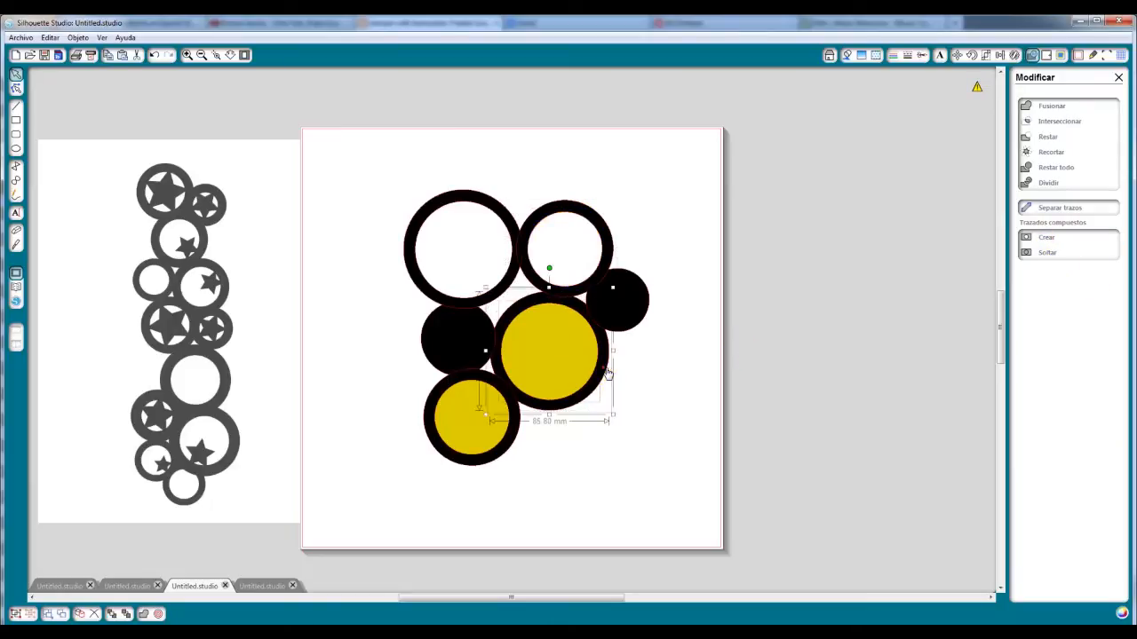
{"action": "left_click", "coordinate": [1044, 238]}
{"action": "left_click", "coordinate": [493, 436]}
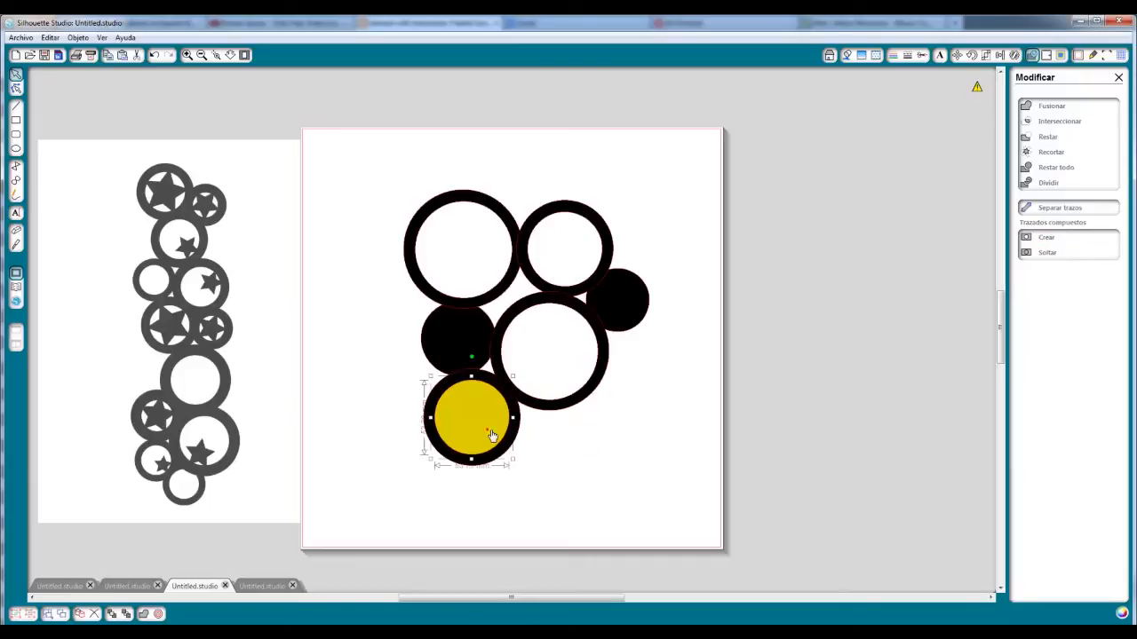
{"action": "left_click", "coordinate": [1059, 241]}
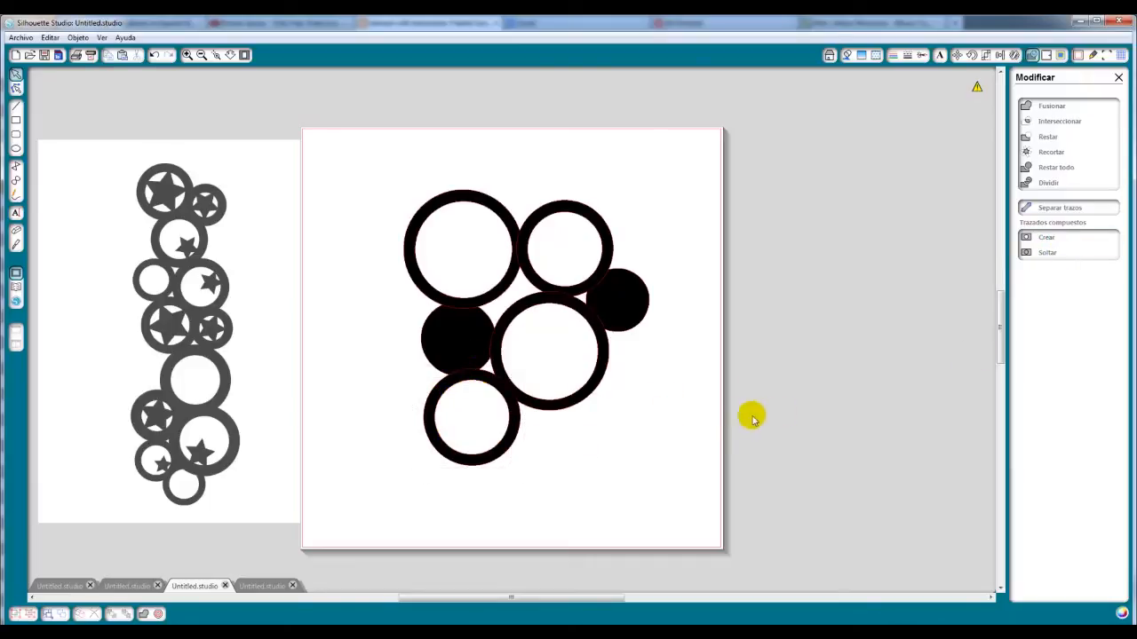
Nudge the left black circle slightly and rotate the whole arrangement of rings and circles by 180 degrees
{"action": "left_click", "coordinate": [453, 343]}
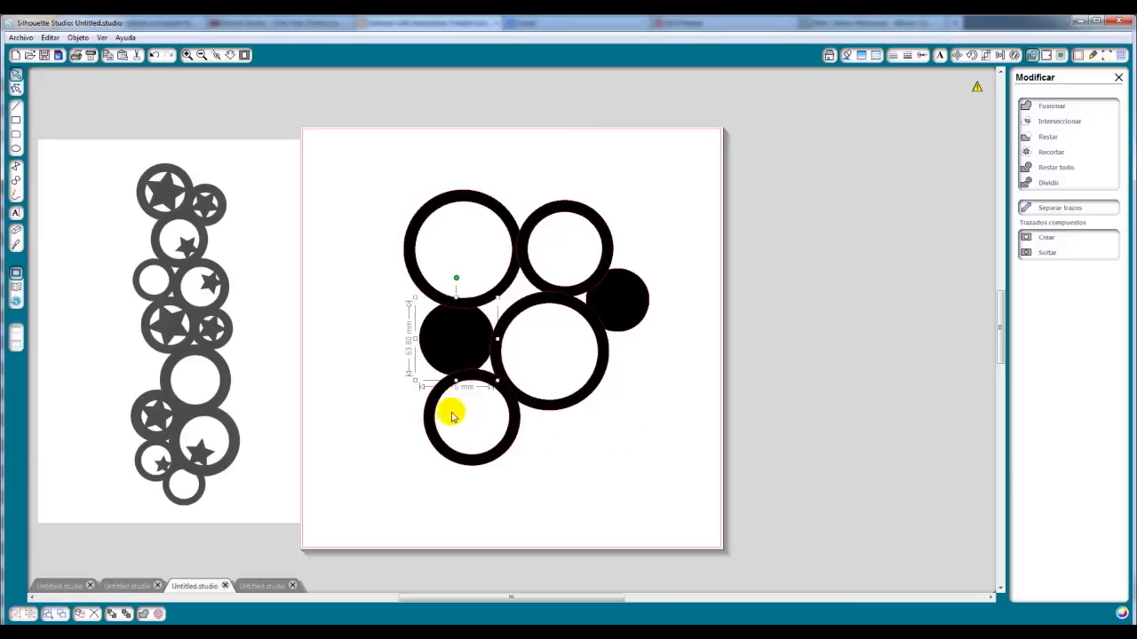
{"action": "left_click_drag", "start_coordinate": [345, 109], "coordinate": [715, 505]}
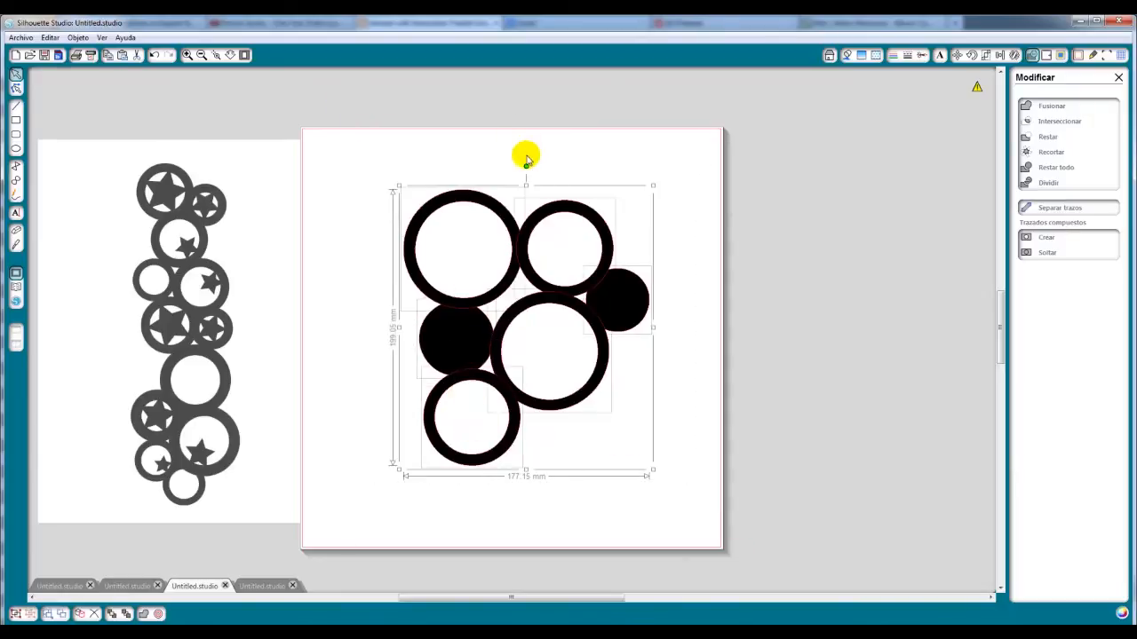
{"action": "left_click_drag", "start_coordinate": [527, 168], "coordinate": [527, 437]}
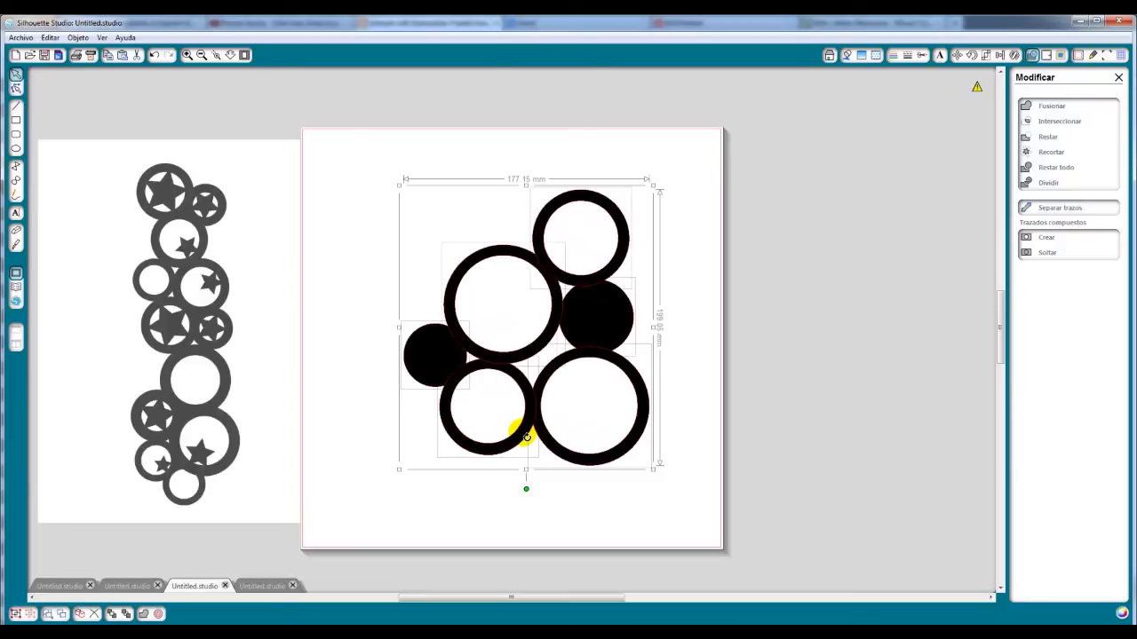
Move the smallest black circle on top of the large left ring, beside the uppermost ring
{"action": "left_click", "coordinate": [682, 371]}
{"action": "left_click", "coordinate": [421, 370]}
{"action": "left_click_drag", "start_coordinate": [421, 369], "coordinate": [491, 235]}
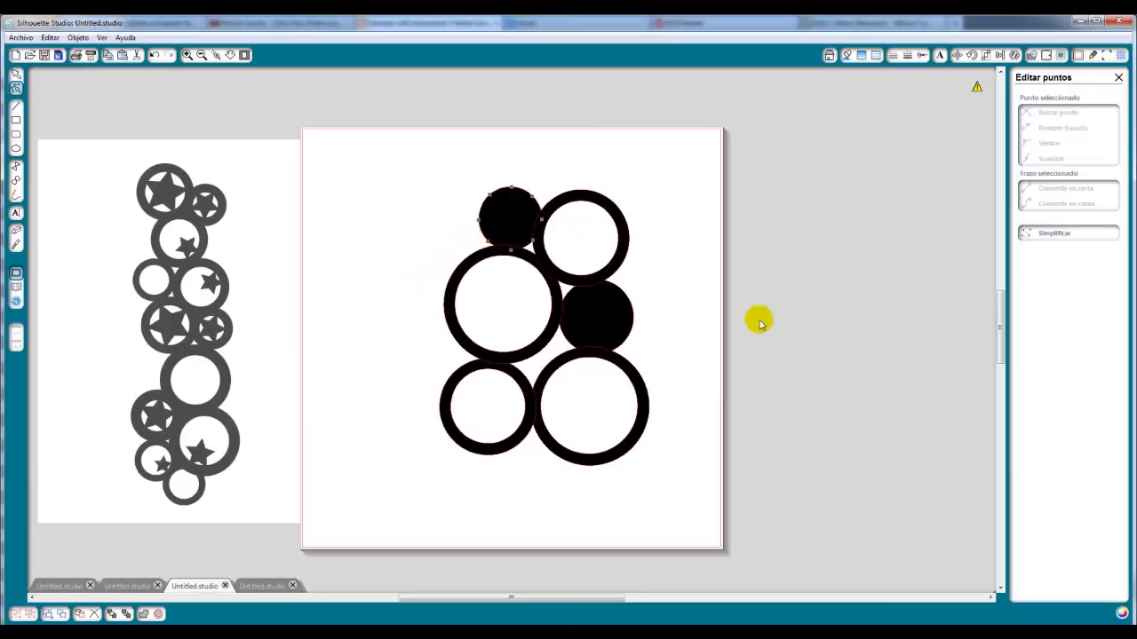
Weld all the rings and black circles into one shape and move it slightly left on the page
{"action": "left_click_drag", "start_coordinate": [701, 133], "coordinate": [343, 538]}
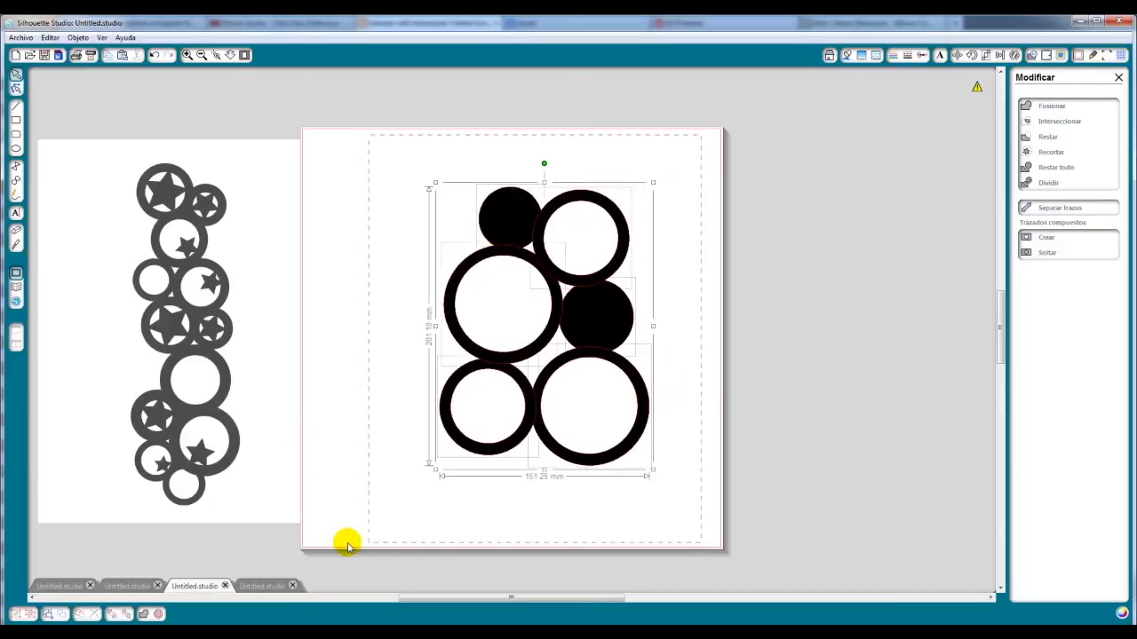
{"action": "left_click", "coordinate": [142, 613]}
{"action": "left_click_drag", "start_coordinate": [604, 366], "coordinate": [559, 355]}
{"action": "left_click", "coordinate": [640, 358]}
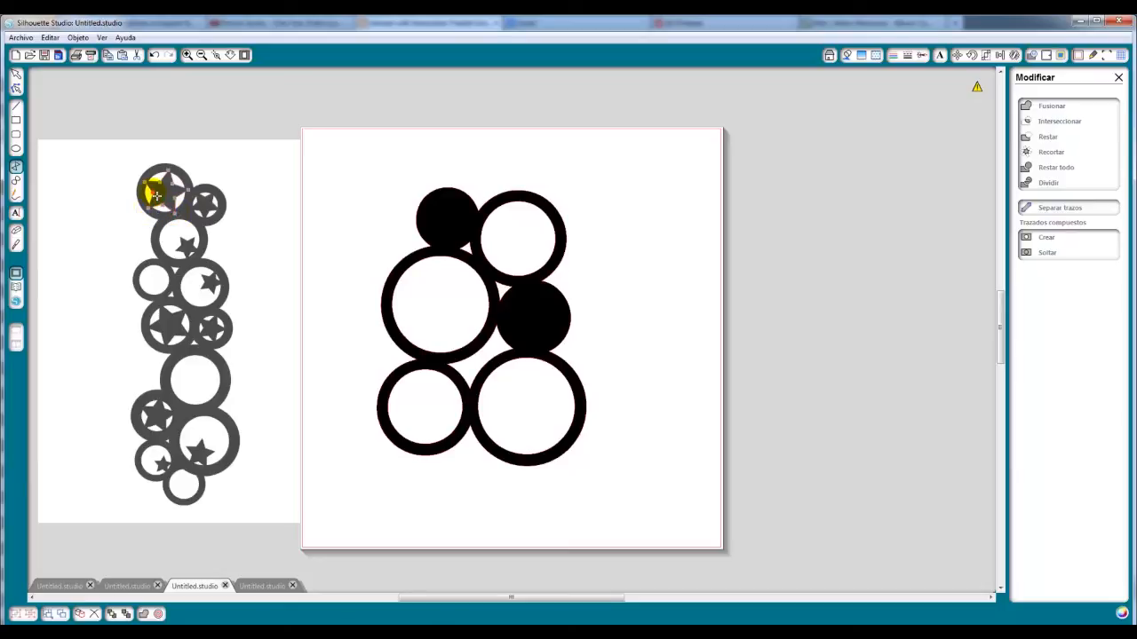
Finish tracing the star in the reference's top circle, move the reference image aside and place the traced star beside the upper-right ring
{"action": "double_click", "coordinate": [155, 195]}
{"action": "left_click_drag", "start_coordinate": [153, 201], "coordinate": [104, 254]}
{"action": "left_click_drag", "start_coordinate": [168, 190], "coordinate": [598, 210]}
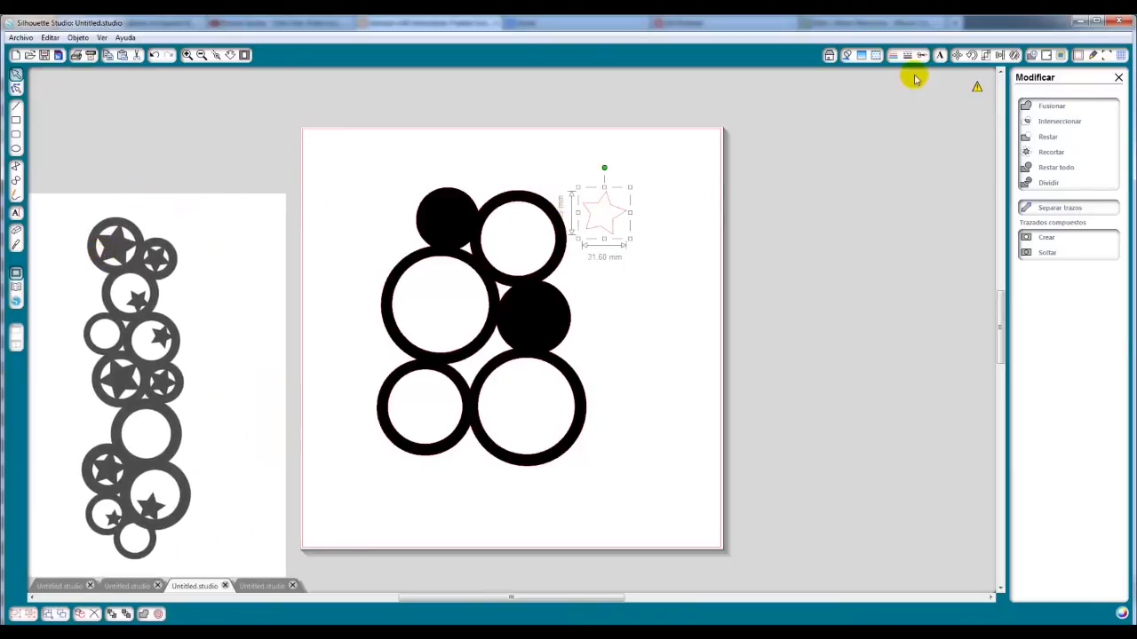
Fill the star with black and place it inside the lower-right ring, touching the ring's bottom edge
{"action": "left_click", "coordinate": [845, 55]}
{"action": "left_click", "coordinate": [1024, 124]}
{"action": "left_click", "coordinate": [771, 224]}
{"action": "left_click_drag", "start_coordinate": [617, 224], "coordinate": [536, 441]}
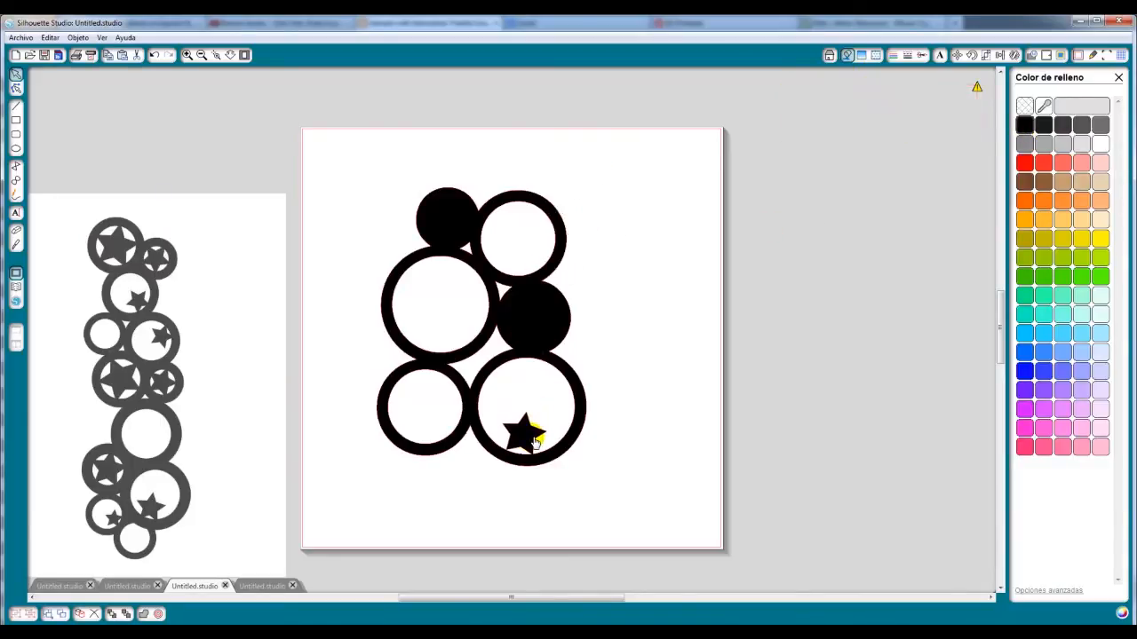
{"action": "left_click", "coordinate": [640, 438]}
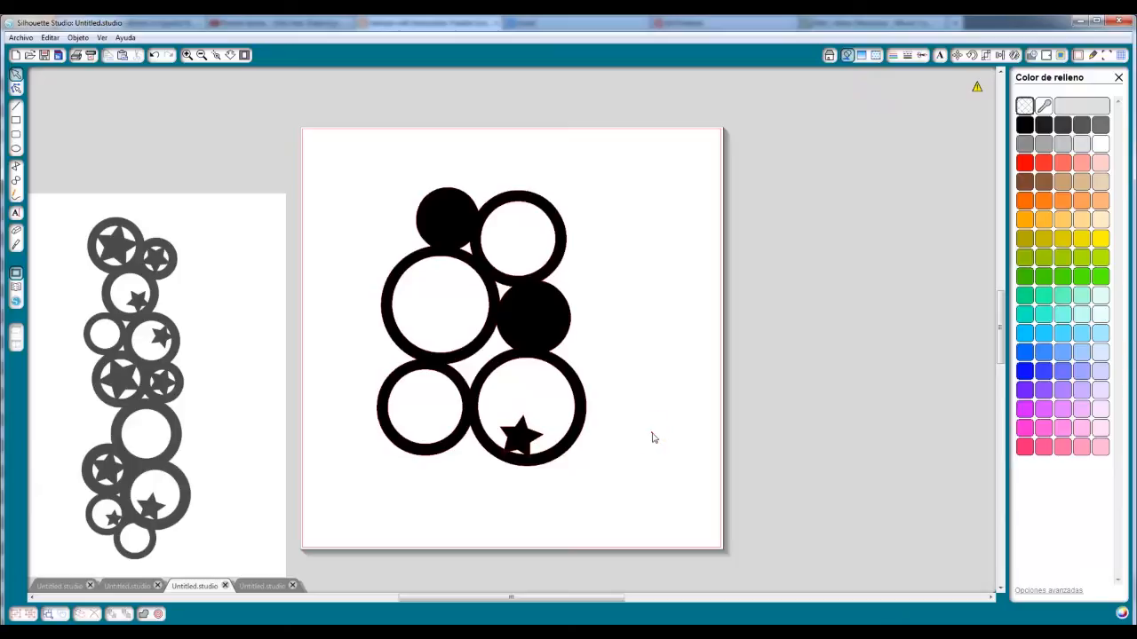
Copy the star toward the upper circles and undo the stray duplicate of the welded ring shape
{"action": "left_click_drag", "start_coordinate": [526, 441], "coordinate": [456, 261]}
{"action": "left_click", "coordinate": [462, 304]}
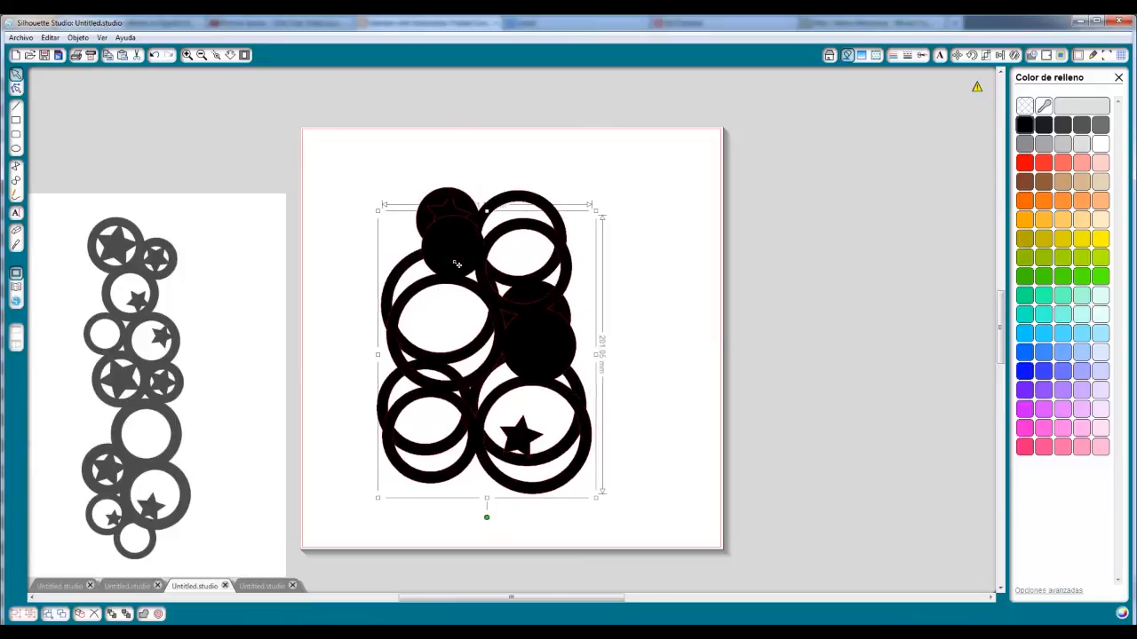
{"action": "key", "text": "ctrl+z"}
Place a copy of the star inside the large left ring and rotate it so it touches the ring's right edge
{"action": "left_click", "coordinate": [458, 231]}
{"action": "left_click_drag", "start_coordinate": [460, 238], "coordinate": [468, 331]}
{"action": "mouse_move", "coordinate": [471, 270]}
{"action": "left_mouse_down"}
{"action": "mouse_move", "coordinate": [452, 261]}
{"action": "mouse_move", "coordinate": [453, 271]}
{"action": "left_mouse_up"}
{"action": "left_click_drag", "start_coordinate": [463, 325], "coordinate": [467, 318]}
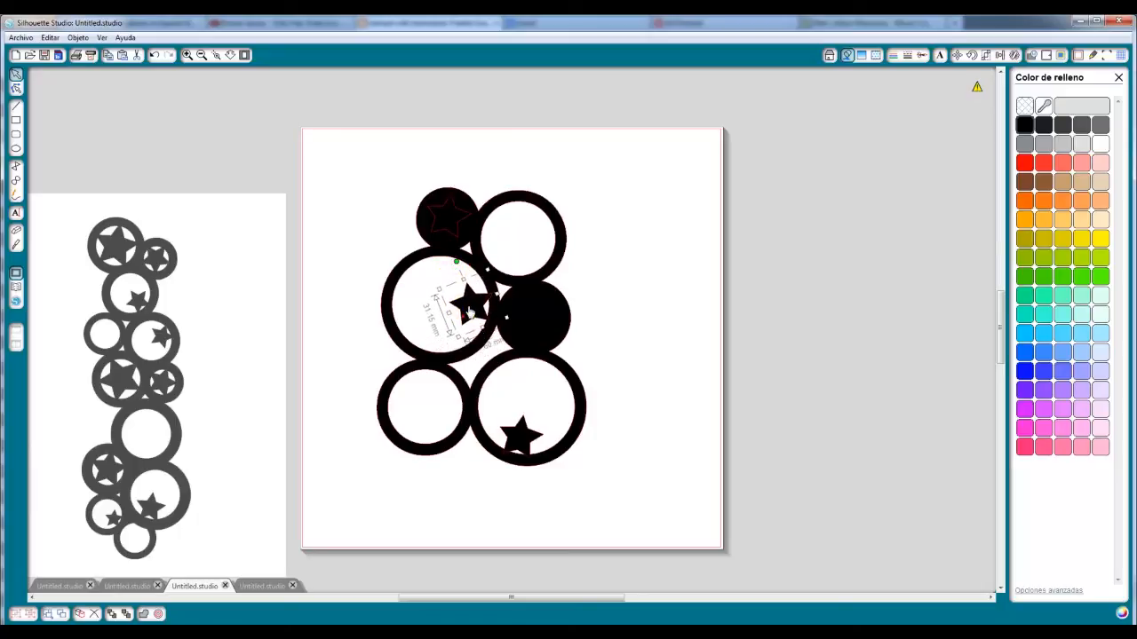
{"action": "left_click", "coordinate": [655, 311]}
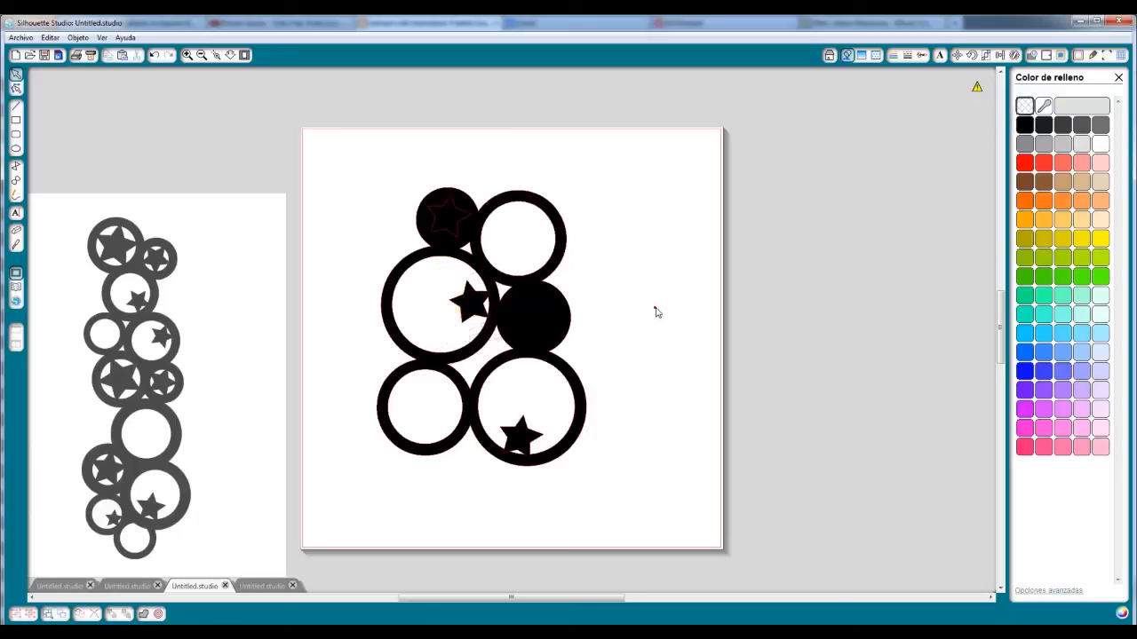
Make a compound path from the star on the smallest black circle and the welded ring shape
{"action": "left_click", "coordinate": [455, 226]}
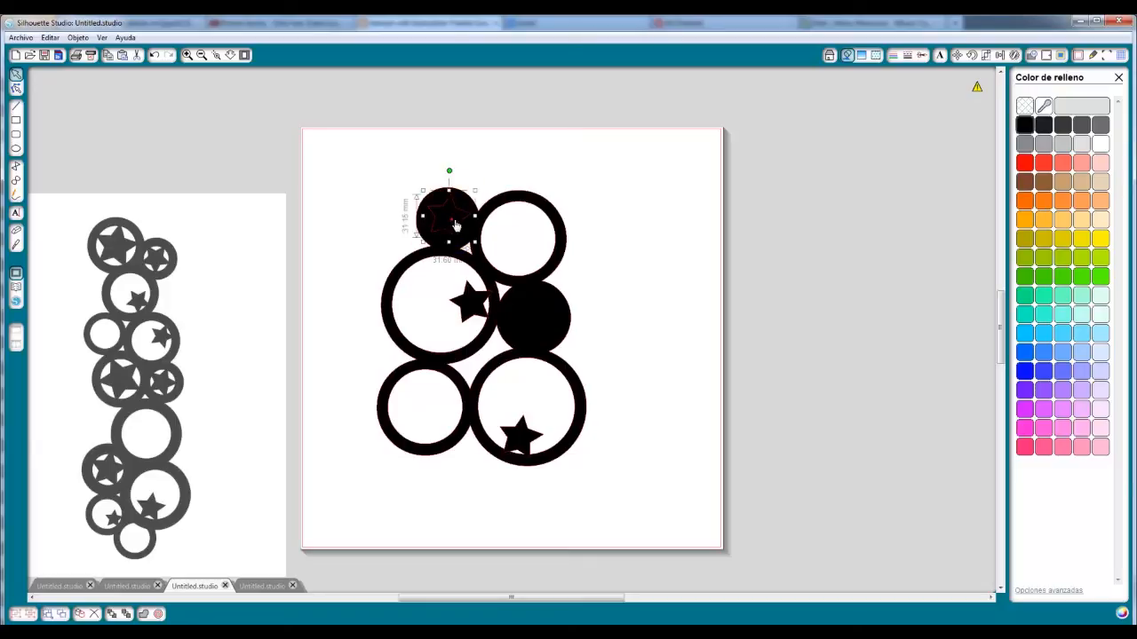
{"action": "left_click", "coordinate": [509, 209], "text": "shift"}
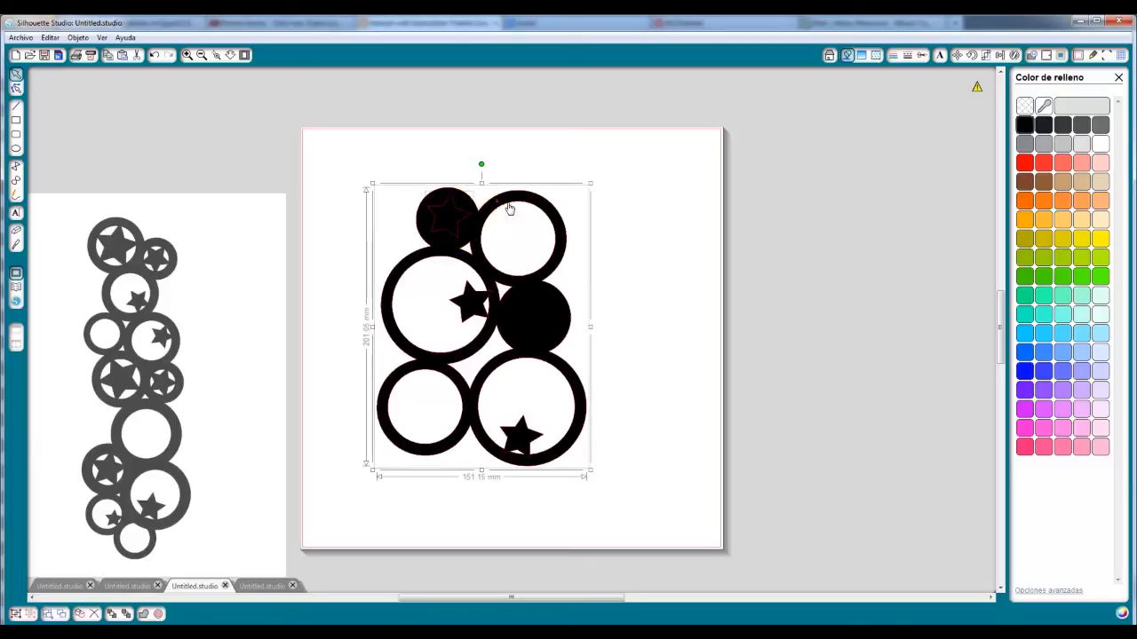
{"action": "left_click", "coordinate": [1033, 55]}
{"action": "left_click", "coordinate": [1037, 238]}
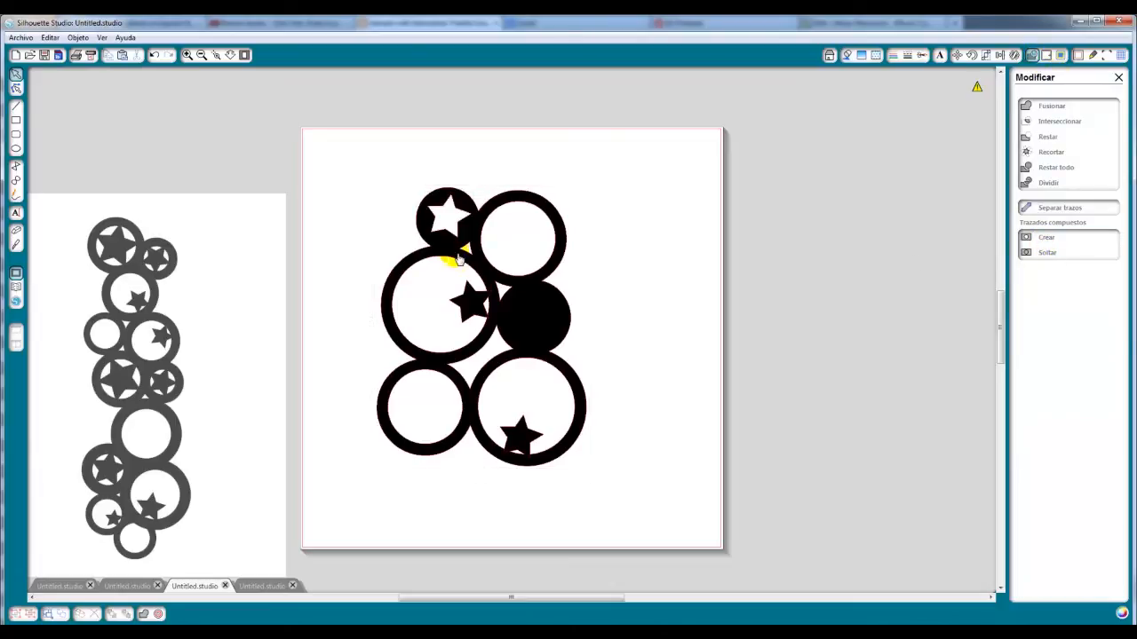
Weld the two solid stars to the ring shape and move the design toward the page's upper-left area
{"action": "left_click", "coordinate": [479, 307]}
{"action": "left_click", "coordinate": [519, 438], "text": "shift"}
{"action": "left_click_drag", "start_coordinate": [617, 144], "coordinate": [297, 545]}
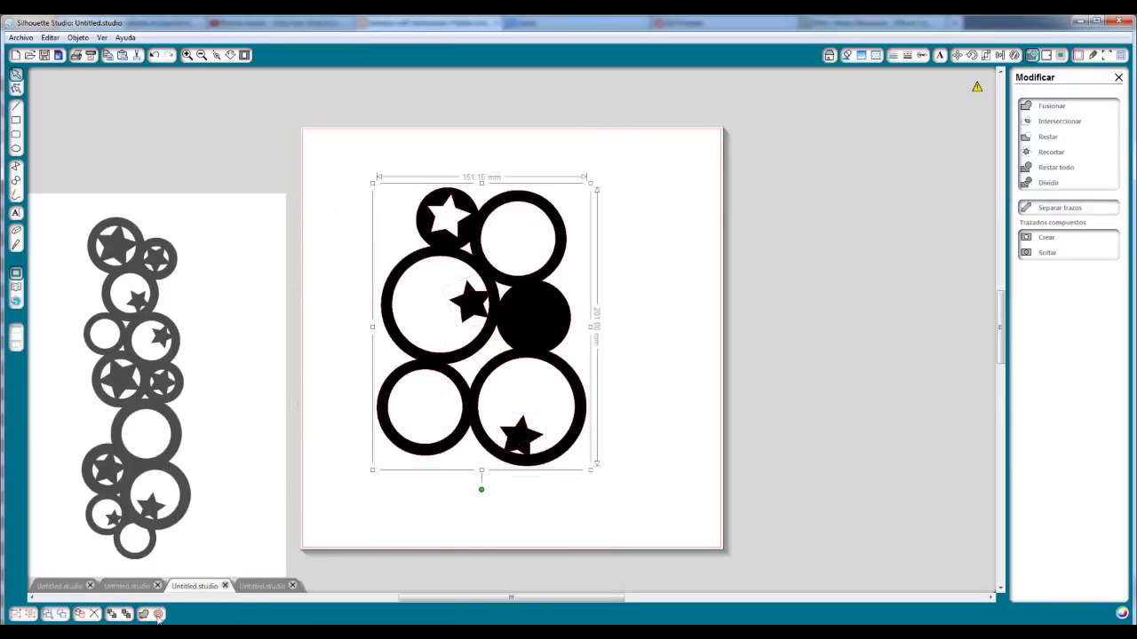
{"action": "left_click", "coordinate": [495, 494]}
{"action": "mouse_move", "coordinate": [536, 463]}
{"action": "left_mouse_down"}
{"action": "mouse_move", "coordinate": [476, 458]}
{"action": "mouse_move", "coordinate": [485, 439]}
{"action": "left_mouse_up"}
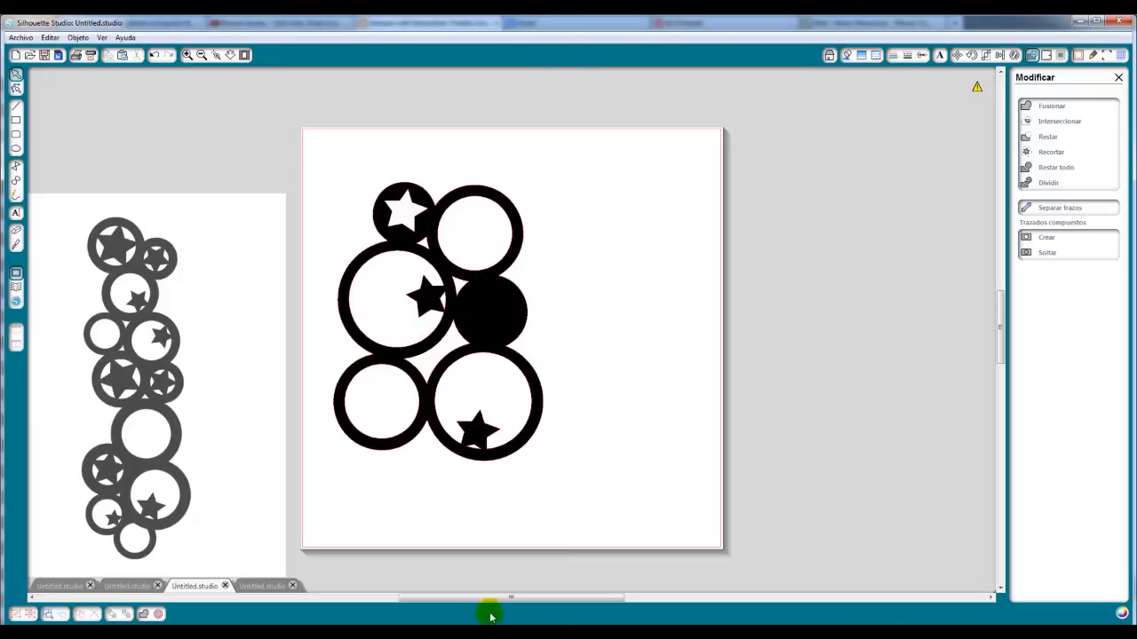
Add the text "Memories" to the right of the ring design
{"action": "left_click", "coordinate": [15, 212]}
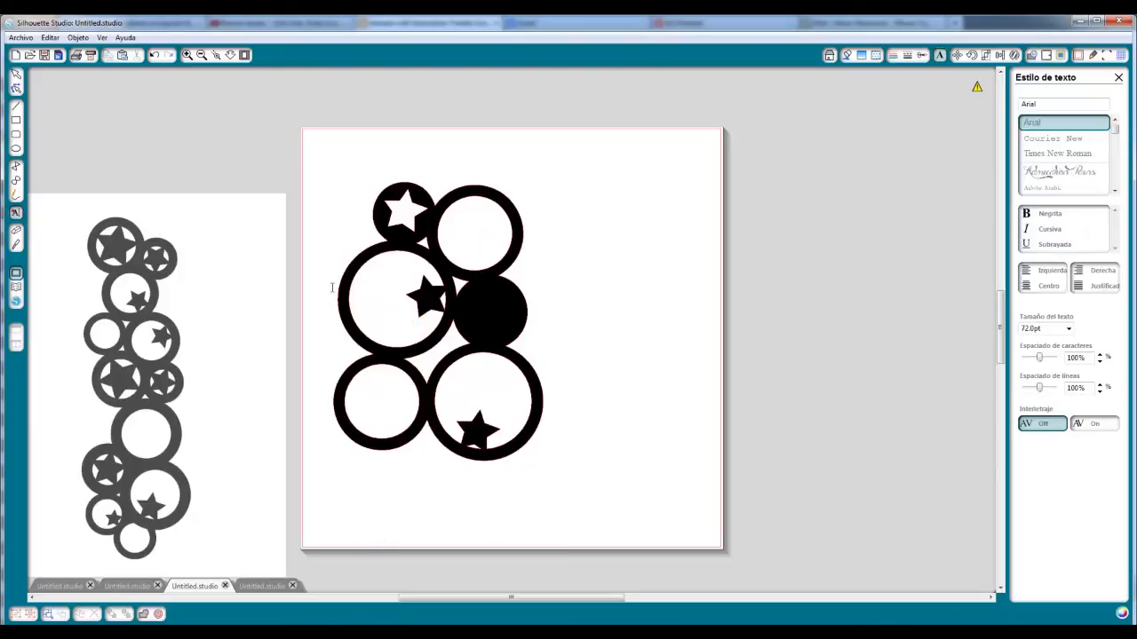
{"action": "left_click", "coordinate": [589, 304]}
{"action": "left_click", "coordinate": [681, 344]}
{"action": "type", "text": "Lob"}
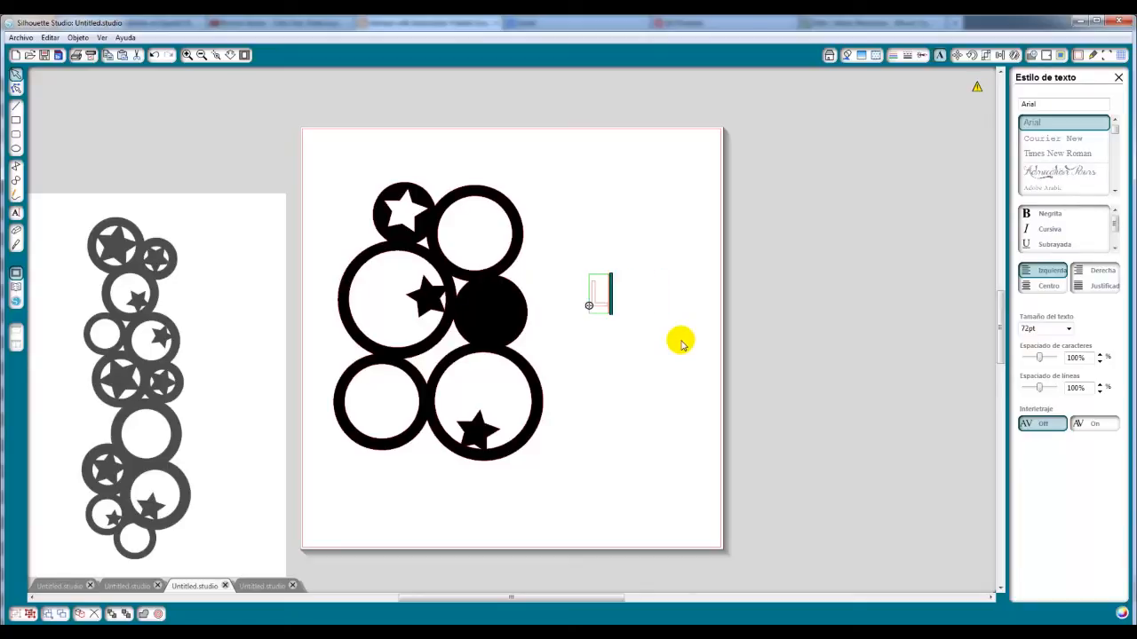
{"action": "type", "text": "Memories"}
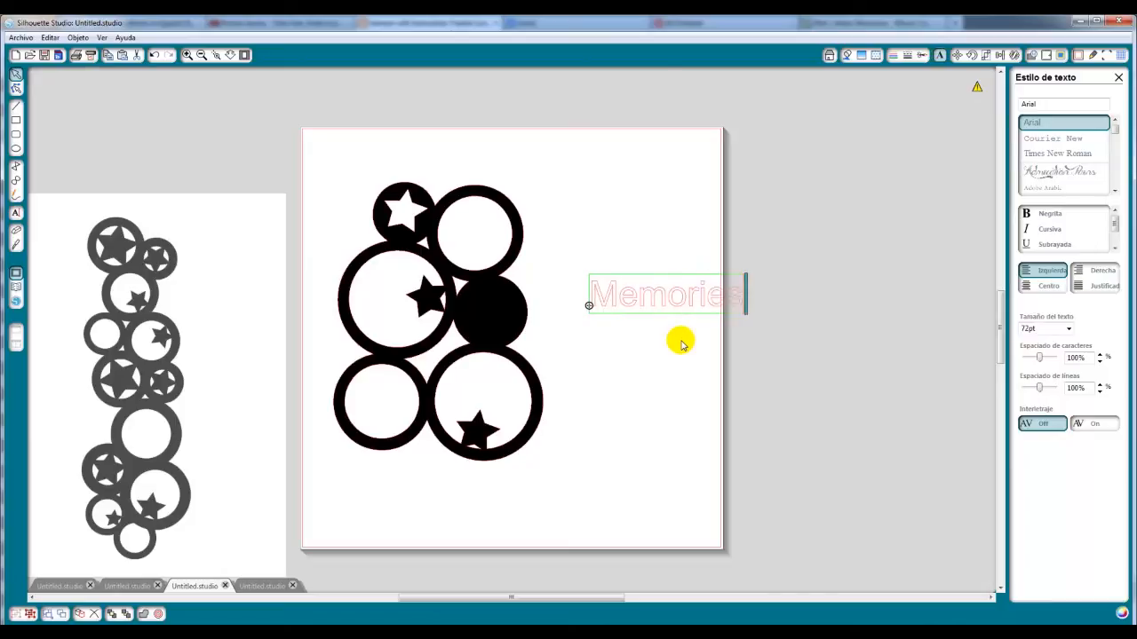
{"action": "left_click", "coordinate": [681, 343]}
Set the font of the "Memories" text to Pacifico
{"action": "left_click", "coordinate": [680, 293]}
{"action": "left_click", "coordinate": [1064, 105]}
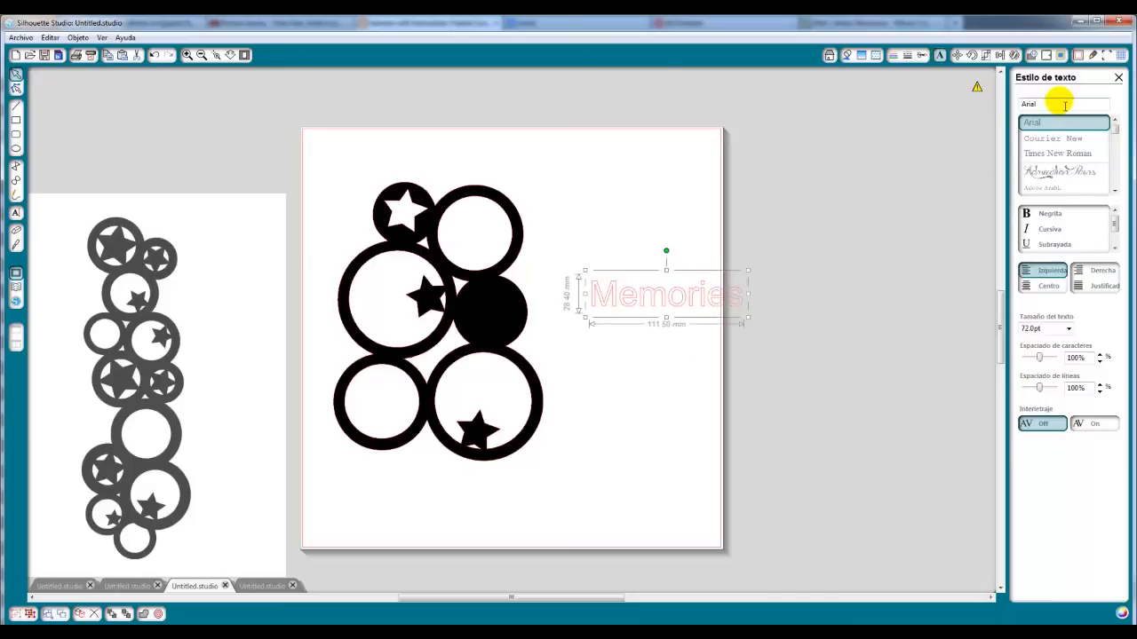
{"action": "type", "text": "PAcifico"}
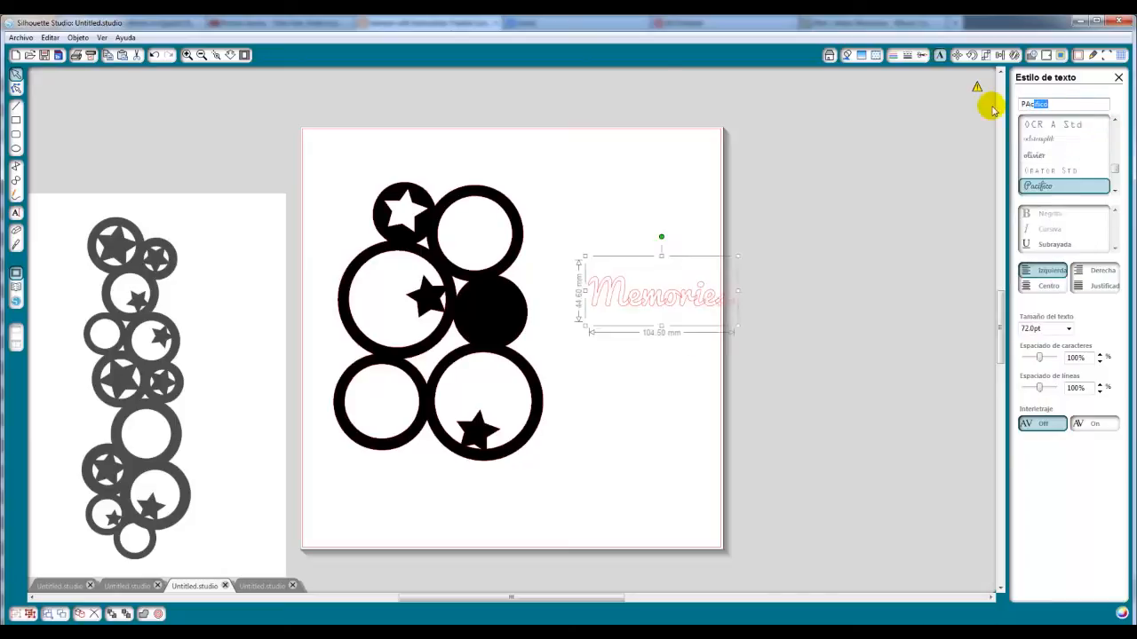
{"action": "key", "text": "Return"}
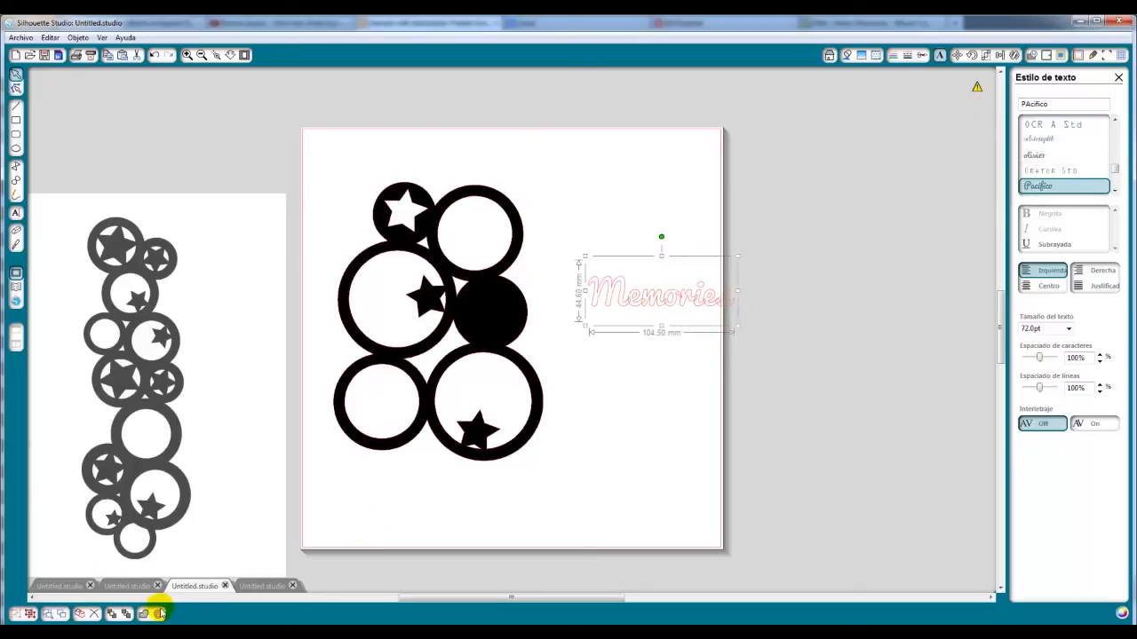
Fill the "Memories" lettering with black and move it to the bottom edge of the two lower rings
{"action": "left_click", "coordinate": [847, 55]}
{"action": "left_click", "coordinate": [1024, 125]}
{"action": "left_click_drag", "start_coordinate": [640, 304], "coordinate": [406, 475]}
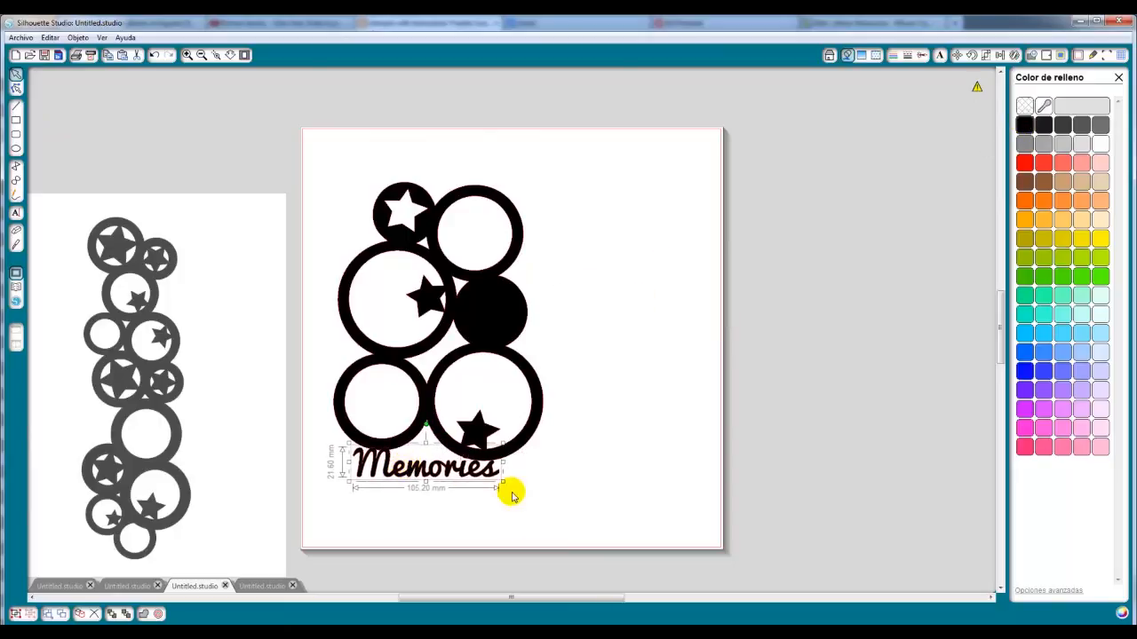
Enlarge the "Memories" lettering and position it so it overlaps the bottom of the lower rings
{"action": "left_click_drag", "start_coordinate": [503, 483], "coordinate": [632, 526]}
{"action": "left_click_drag", "start_coordinate": [551, 500], "coordinate": [575, 494]}
{"action": "left_click", "coordinate": [716, 322]}
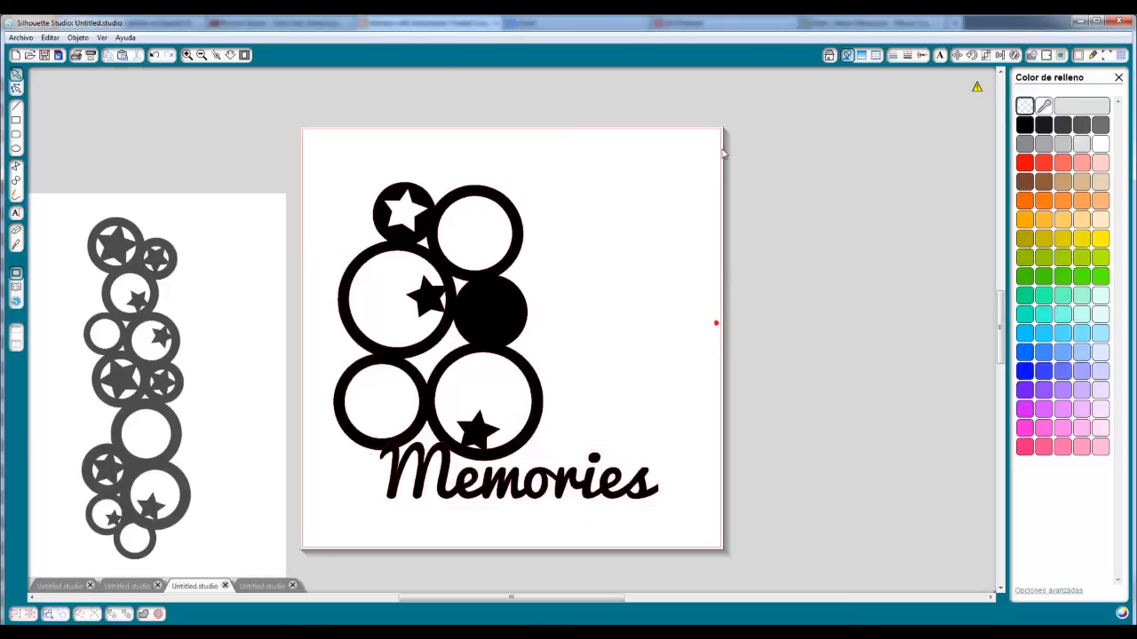
Weld the "Memories" lettering to the ring design and nudge the combined shape slightly
{"action": "key", "text": "ctrl+a"}
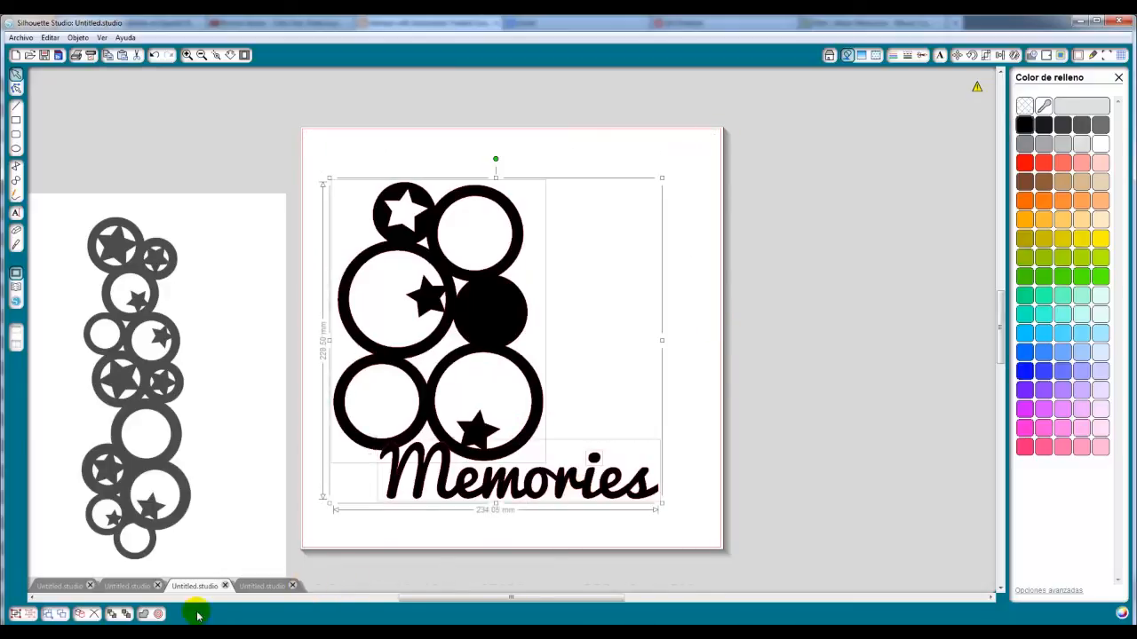
{"action": "left_click", "coordinate": [142, 618]}
{"action": "left_click", "coordinate": [705, 465]}
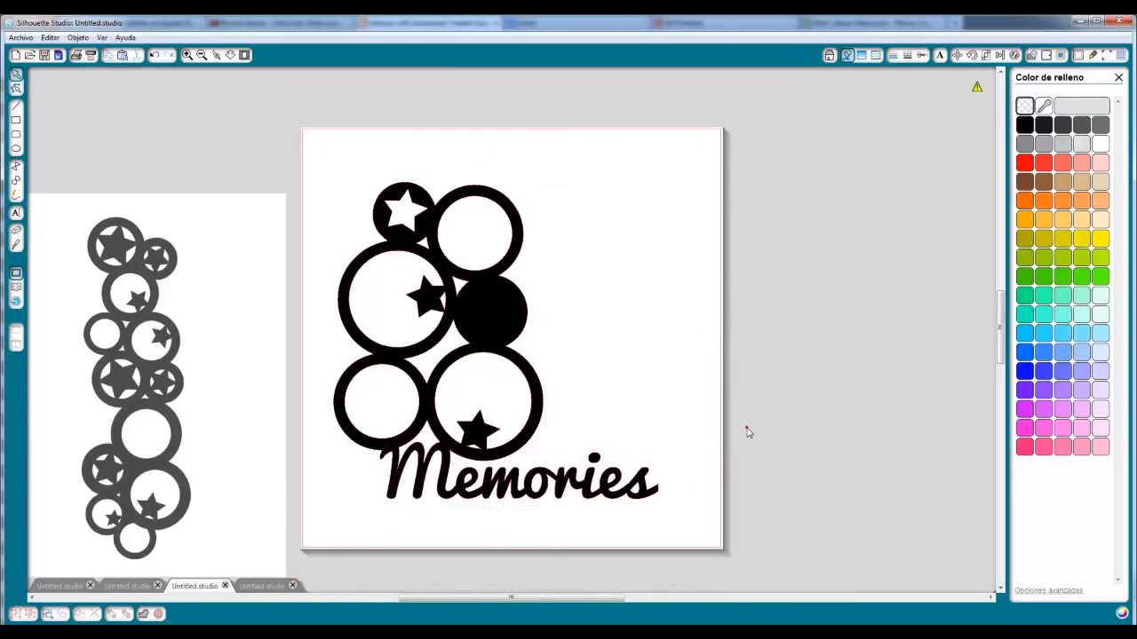
{"action": "mouse_move", "coordinate": [518, 450]}
{"action": "left_mouse_down"}
{"action": "mouse_move", "coordinate": [533, 399]}
{"action": "mouse_move", "coordinate": [517, 444]}
{"action": "left_mouse_up"}
{"action": "left_click", "coordinate": [607, 523]}
{"action": "mouse_move", "coordinate": [621, 474]}
{"action": "left_mouse_down"}
{"action": "mouse_move", "coordinate": [647, 483]}
{"action": "mouse_move", "coordinate": [630, 483]}
{"action": "left_mouse_up"}
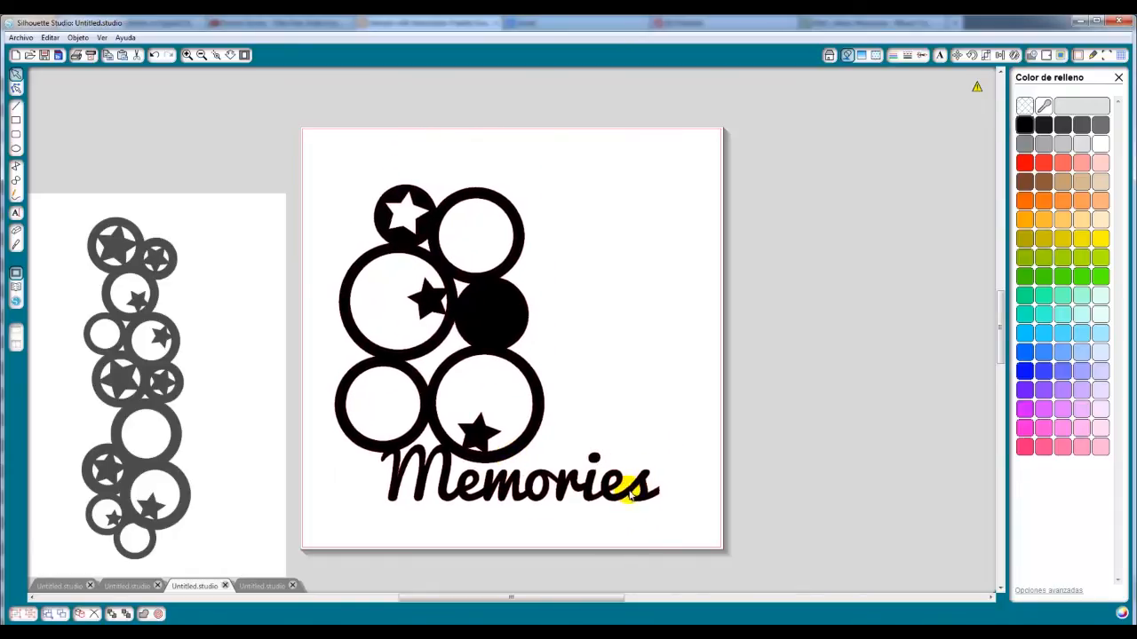
Delete the whole ring and text design, and draw a rectangle about 116 mm wide and 148 mm high on the page
{"action": "left_click_drag", "start_coordinate": [728, 114], "coordinate": [305, 558]}
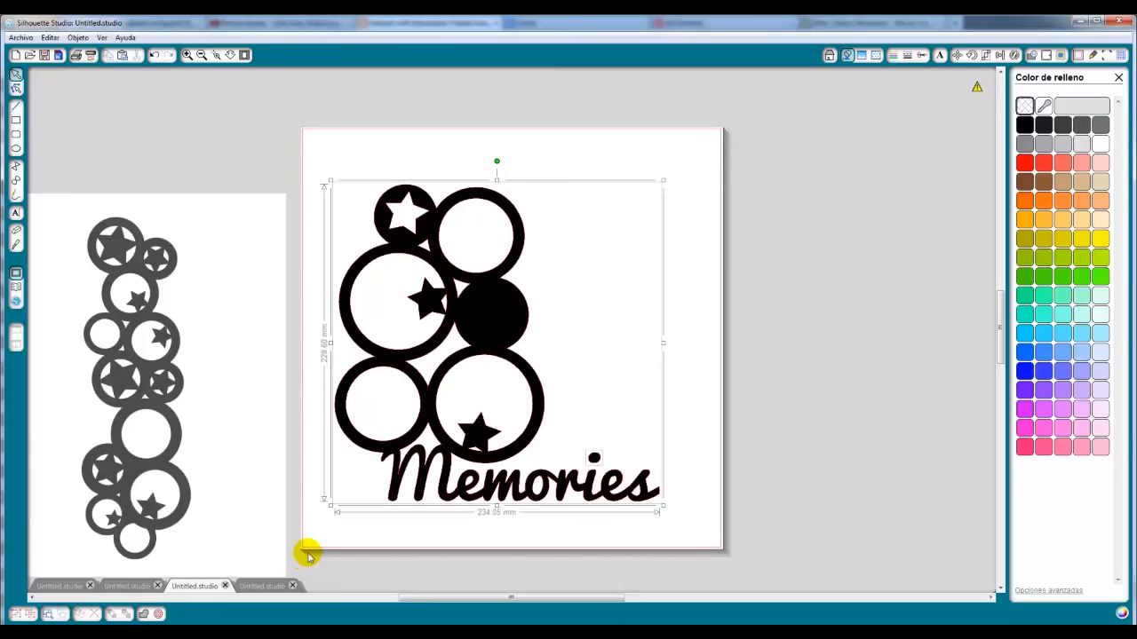
{"action": "key", "text": "Delete"}
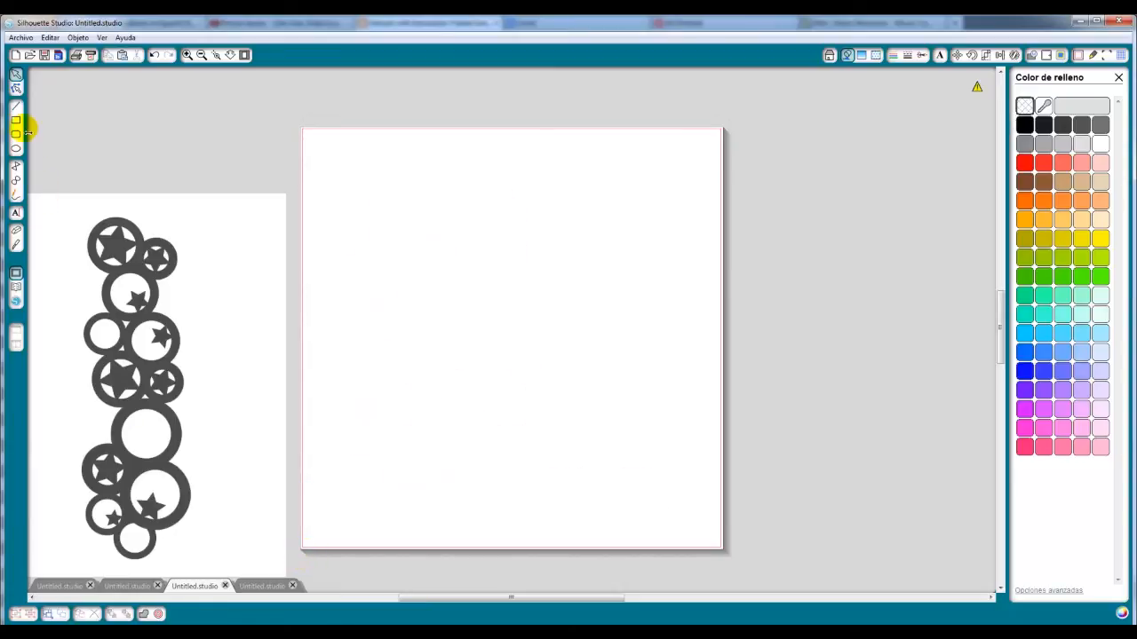
{"action": "mouse_move", "coordinate": [438, 249]}
{"action": "left_mouse_down"}
{"action": "mouse_move", "coordinate": [557, 479]}
{"action": "mouse_move", "coordinate": [600, 455]}
{"action": "left_mouse_up"}
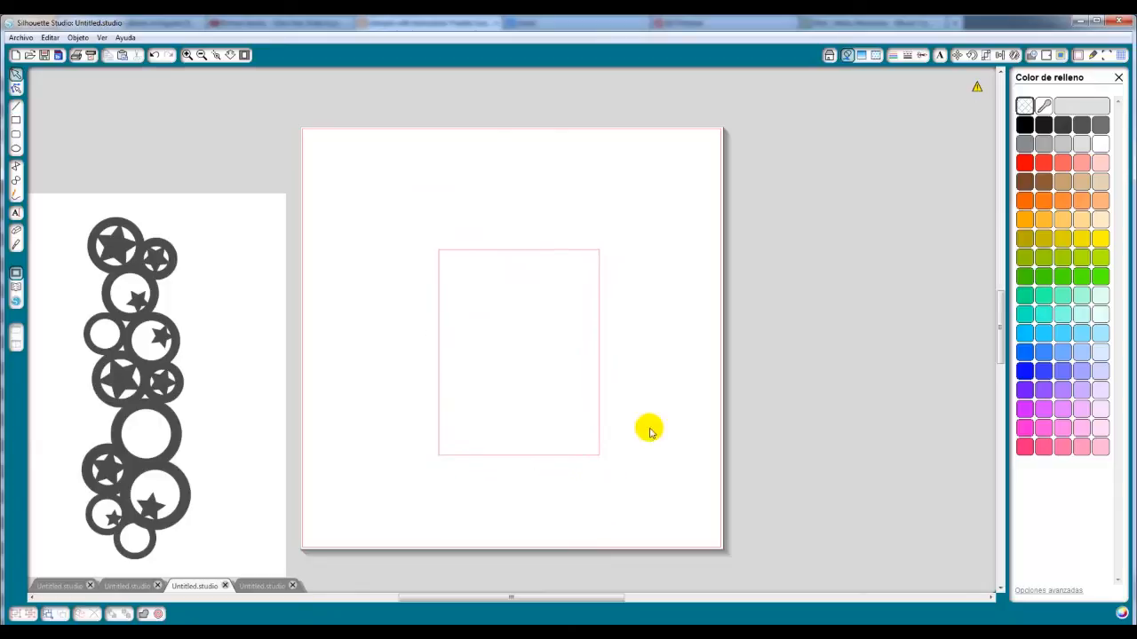
Create an internal offset of the rectangle at a distance of 9.70 mm
{"action": "left_click", "coordinate": [601, 418]}
{"action": "left_click", "coordinate": [1046, 55]}
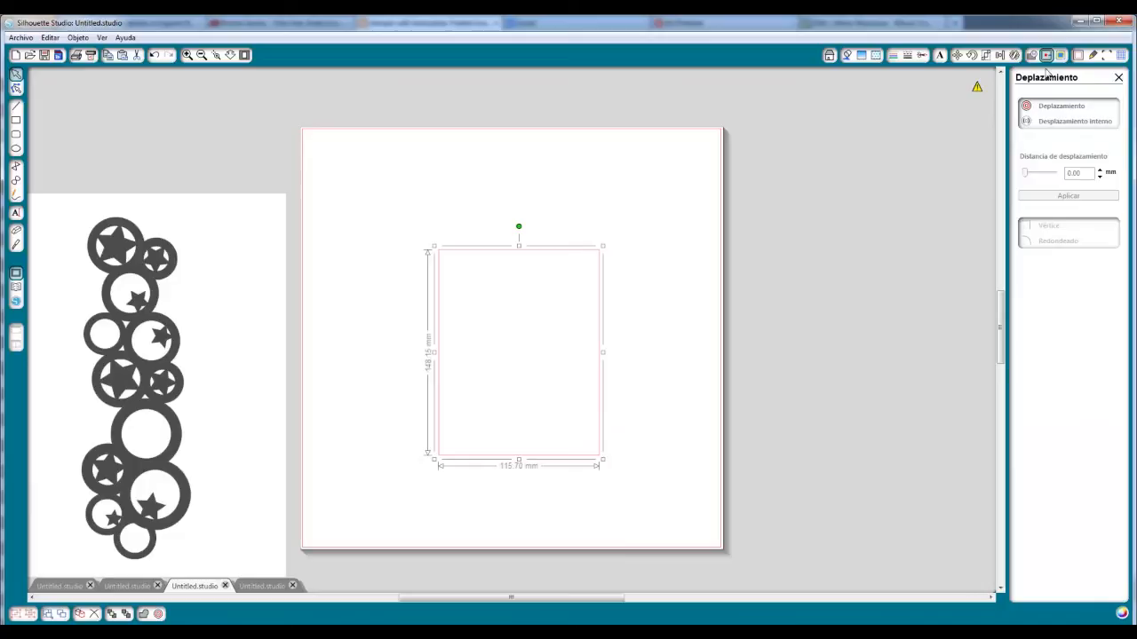
{"action": "left_click", "coordinate": [1047, 121]}
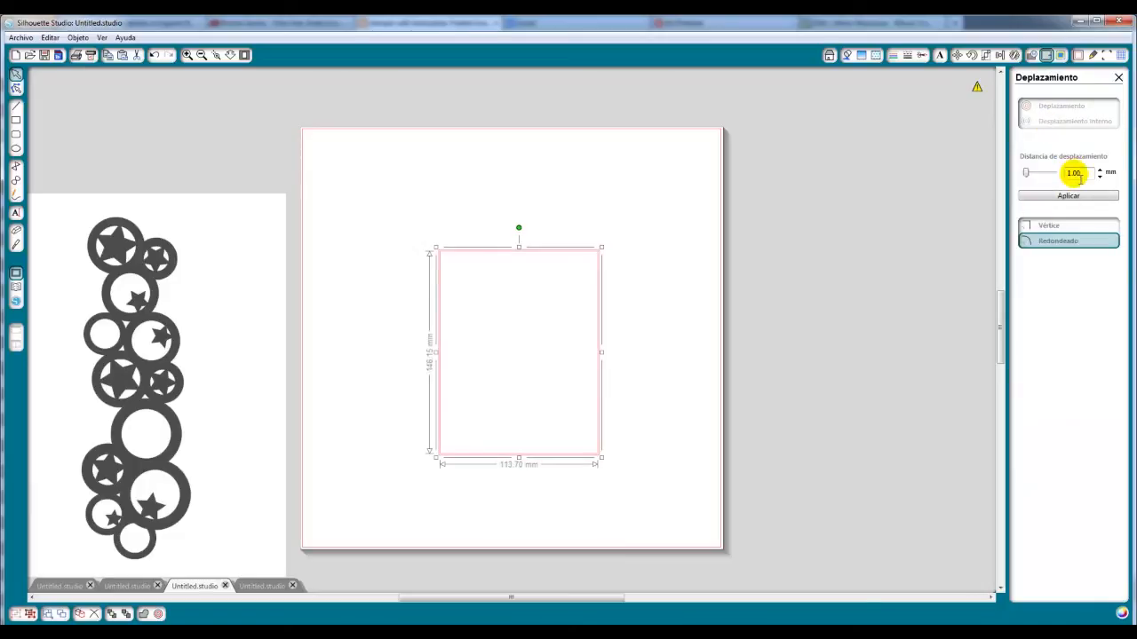
{"action": "left_click_drag", "start_coordinate": [1030, 175], "coordinate": [1036, 172]}
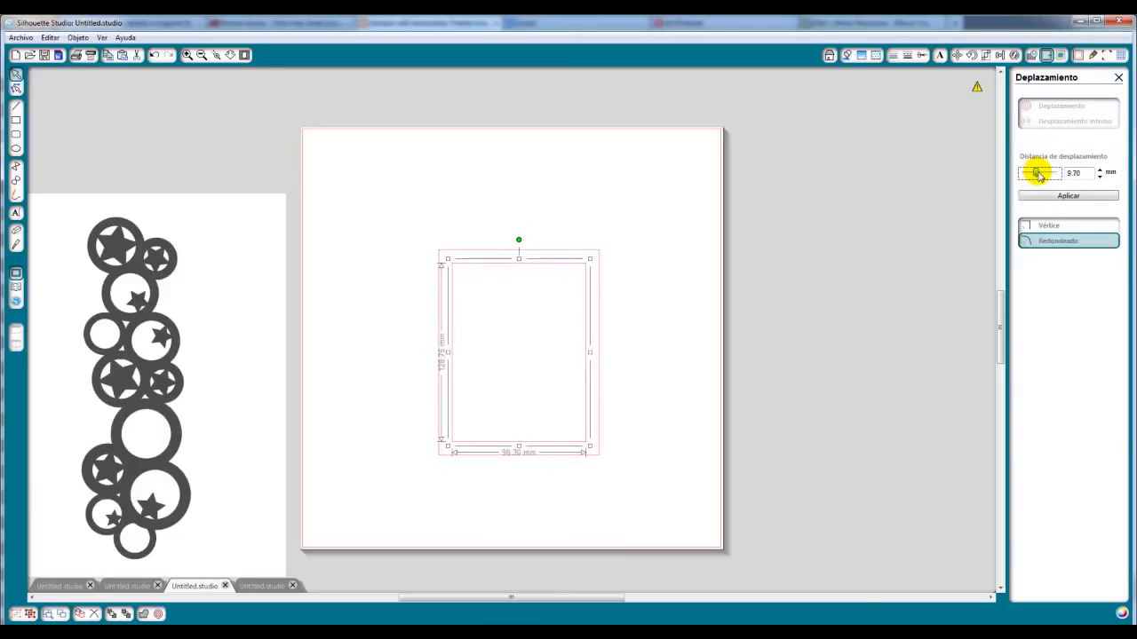
{"action": "left_click", "coordinate": [1050, 197]}
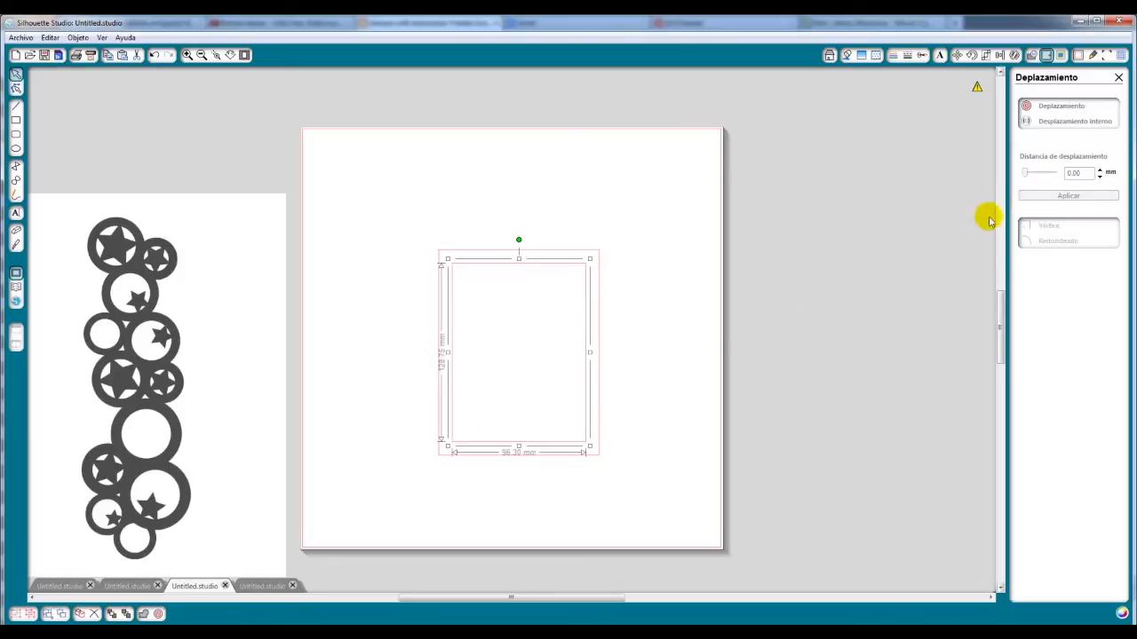
{"action": "left_click", "coordinate": [656, 323]}
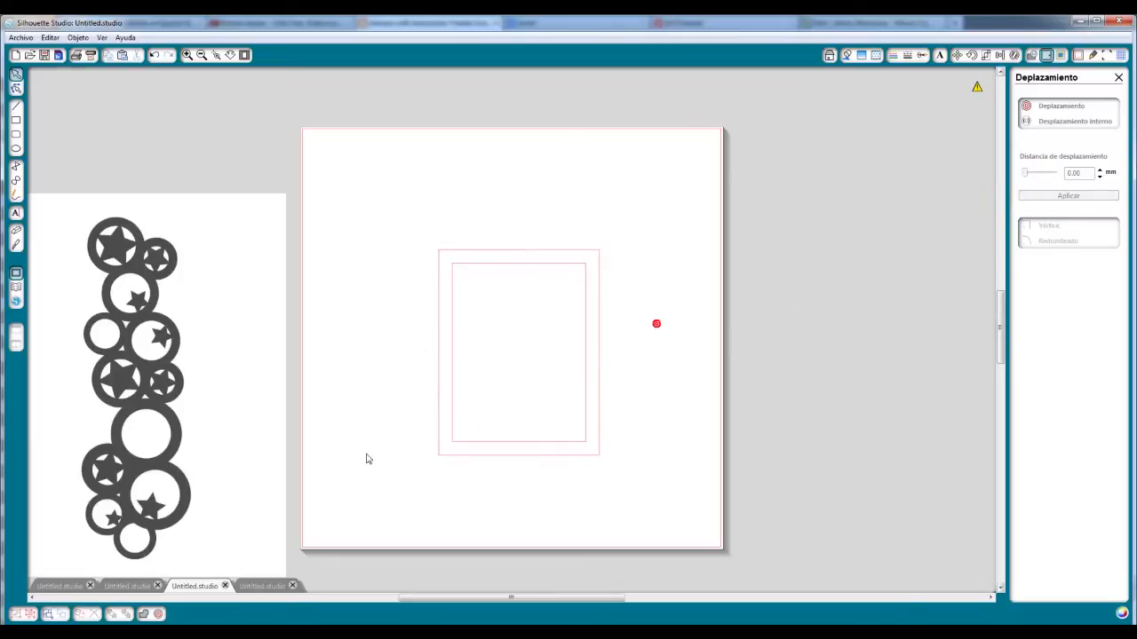
Raise the inner rectangle's bottom edge by moving its two lower corner points upward, leaving a wider lower border
{"action": "double_click", "coordinate": [455, 446]}
{"action": "left_click", "coordinate": [452, 442]}
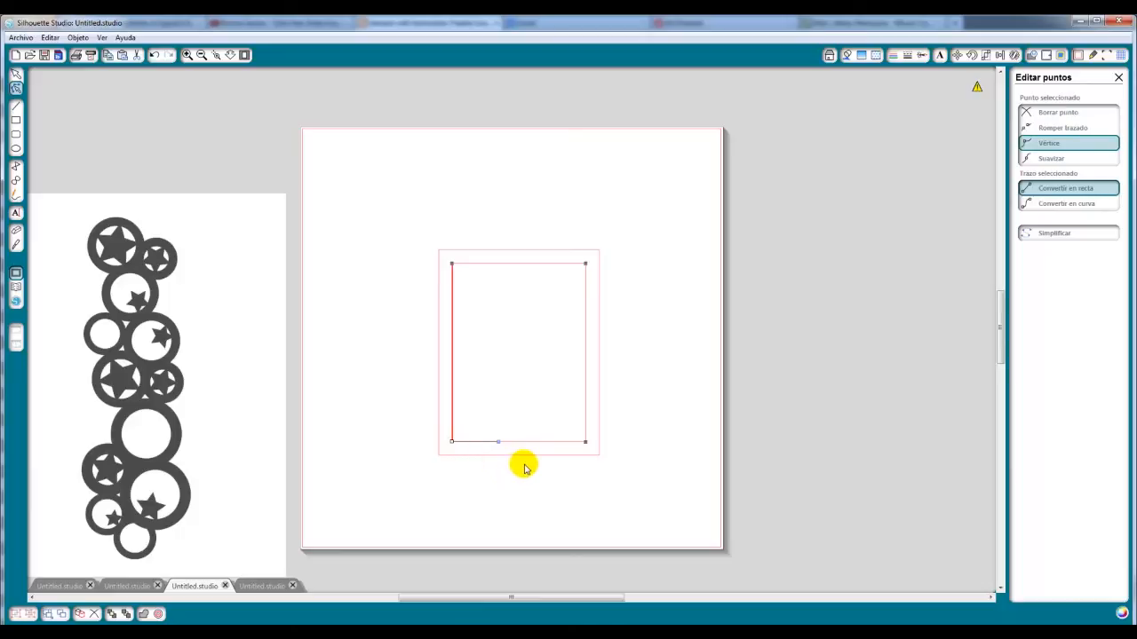
{"action": "left_click", "coordinate": [585, 442]}
{"action": "key", "text": "Up"}
{"action": "key", "text": "Up"}
{"action": "key", "text": "Up"}
{"action": "key", "text": "Up"}
{"action": "key", "text": "Up"}
{"action": "key", "text": "Up"}
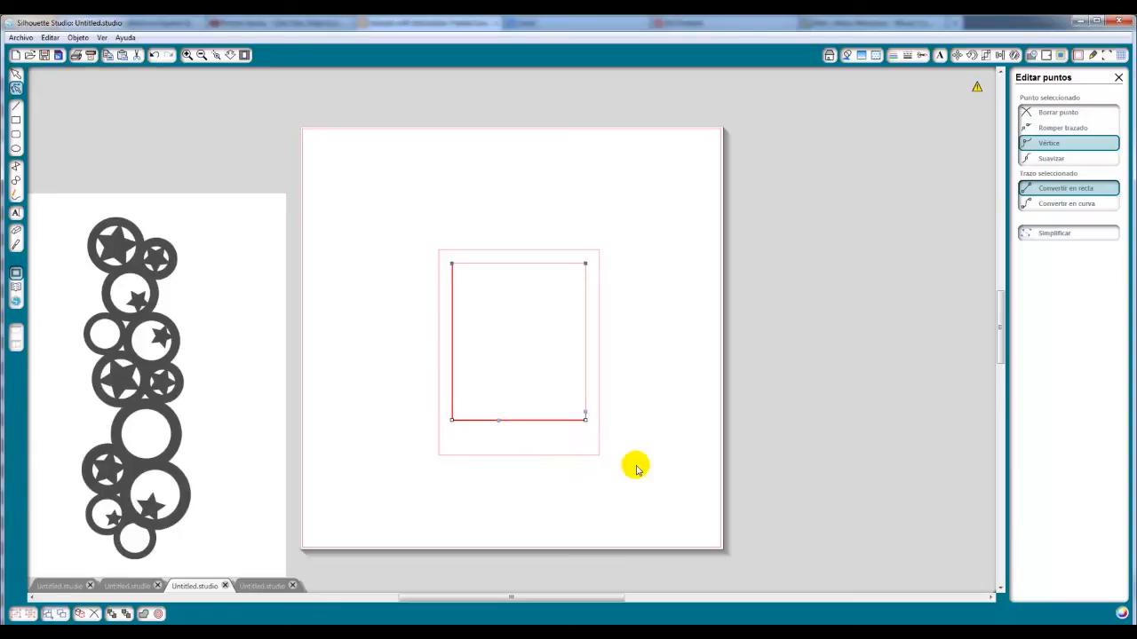
{"action": "left_click", "coordinate": [639, 412]}
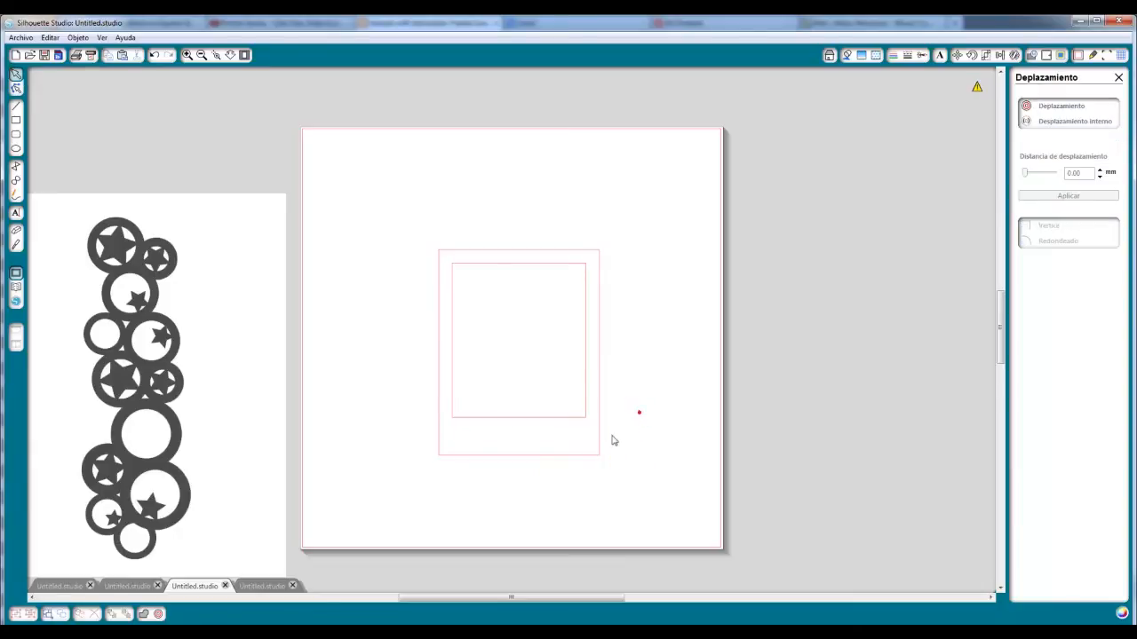
Fill the outer rectangle with black
{"action": "left_click", "coordinate": [596, 455]}
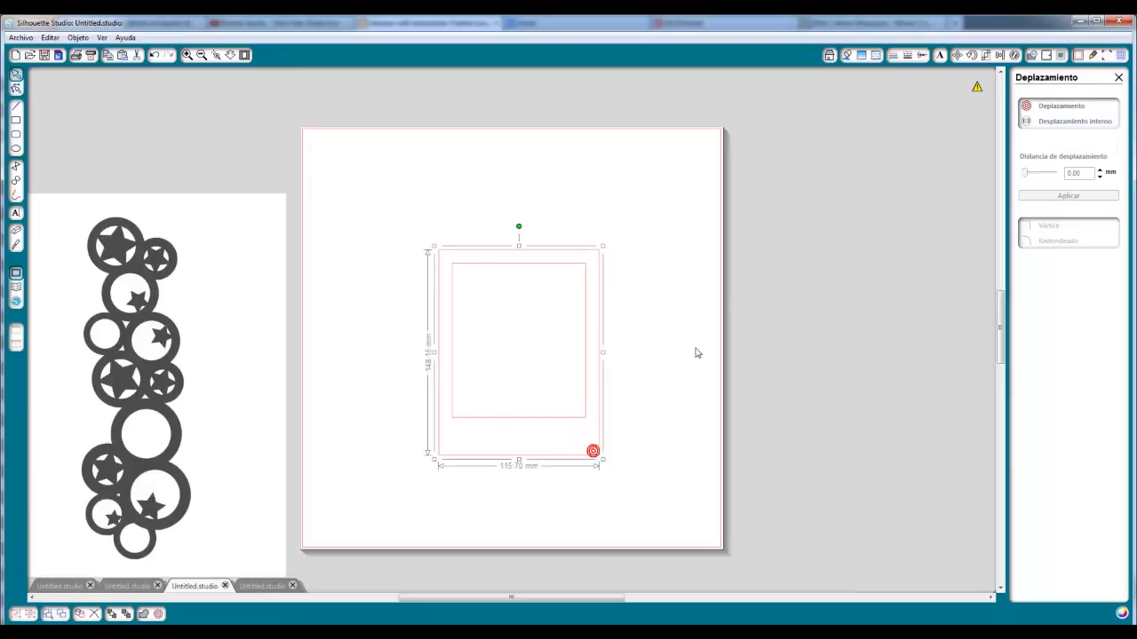
{"action": "left_click", "coordinate": [847, 55]}
{"action": "left_click", "coordinate": [1024, 125]}
{"action": "left_click", "coordinate": [830, 223]}
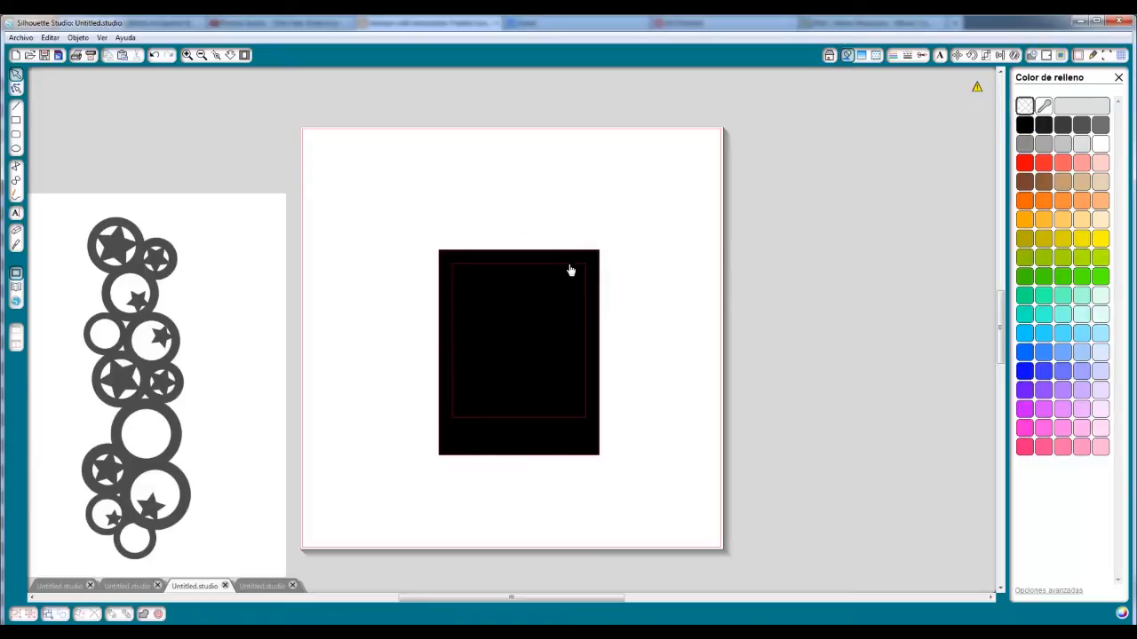
{"action": "left_click", "coordinate": [569, 266]}
{"action": "left_click", "coordinate": [1100, 296]}
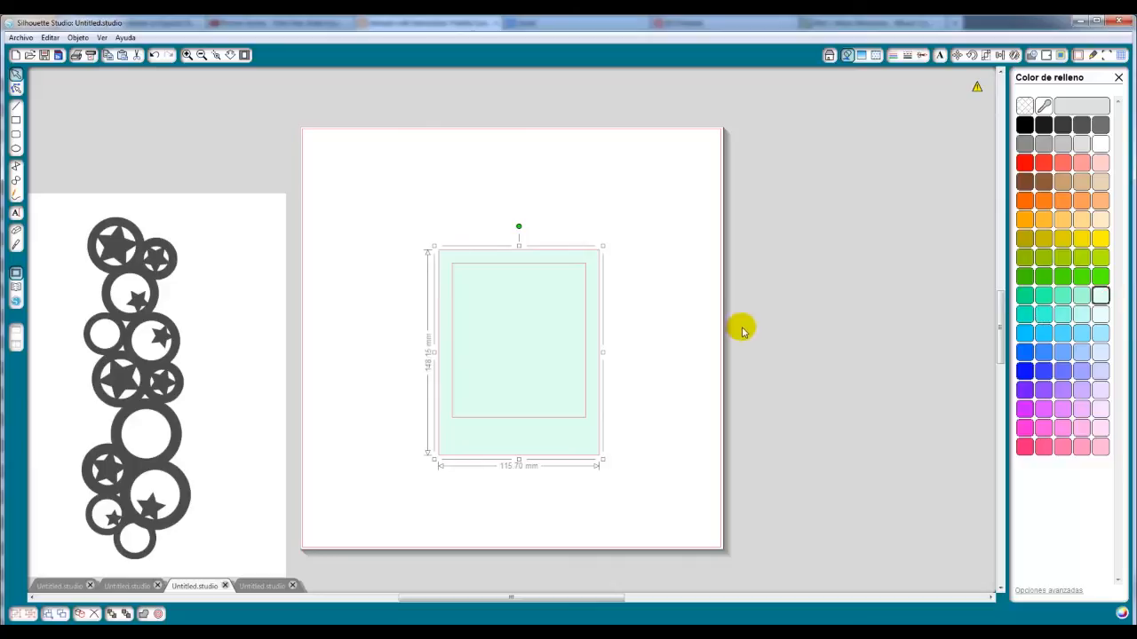
{"action": "key", "text": "ctrl+z"}
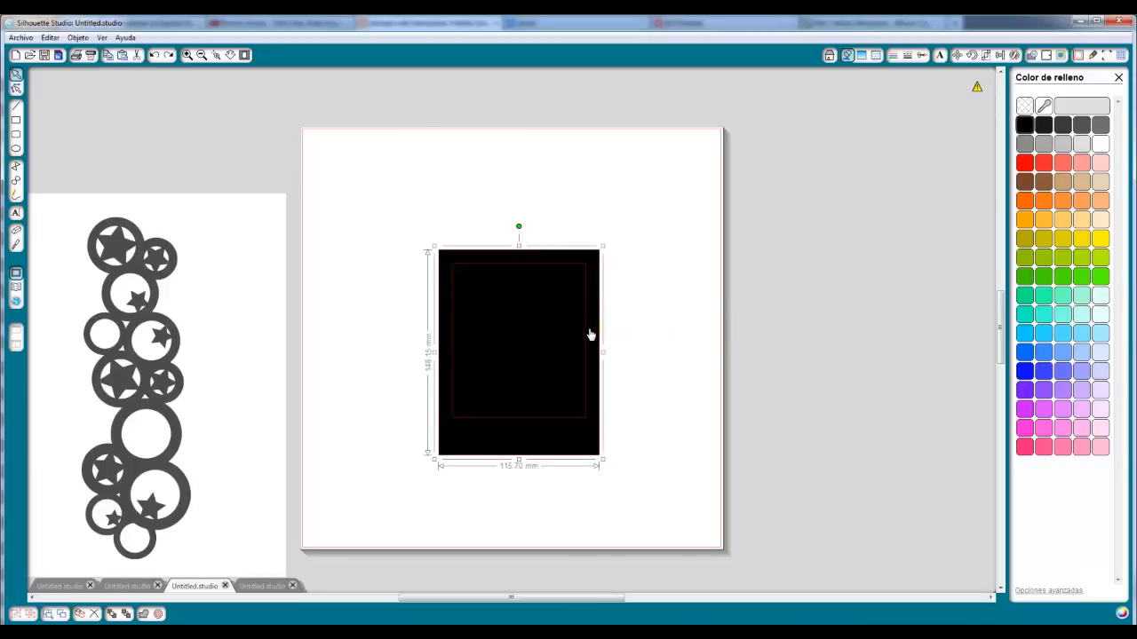
Fill the inner rectangle with pale mint green
{"action": "left_click_drag", "start_coordinate": [662, 228], "coordinate": [392, 440]}
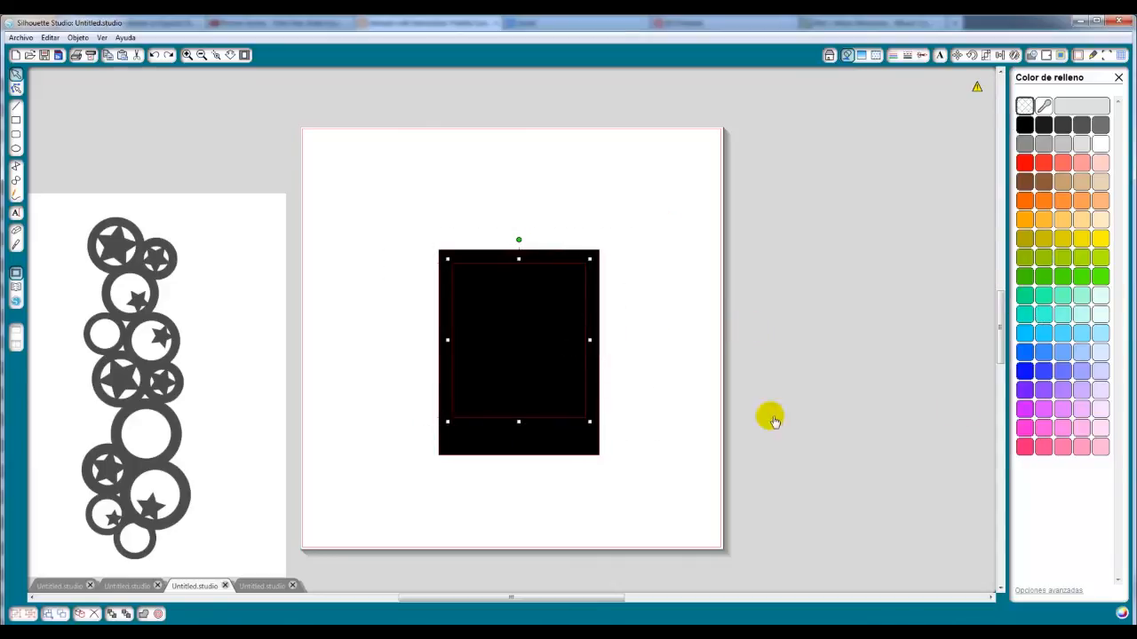
{"action": "left_click", "coordinate": [1099, 295]}
{"action": "left_click", "coordinate": [643, 290]}
Make a compound path from the two rectangles and move the resulting frame toward the page's upper-left corner
{"action": "left_click_drag", "start_coordinate": [672, 192], "coordinate": [301, 537]}
{"action": "left_click", "coordinate": [1032, 55]}
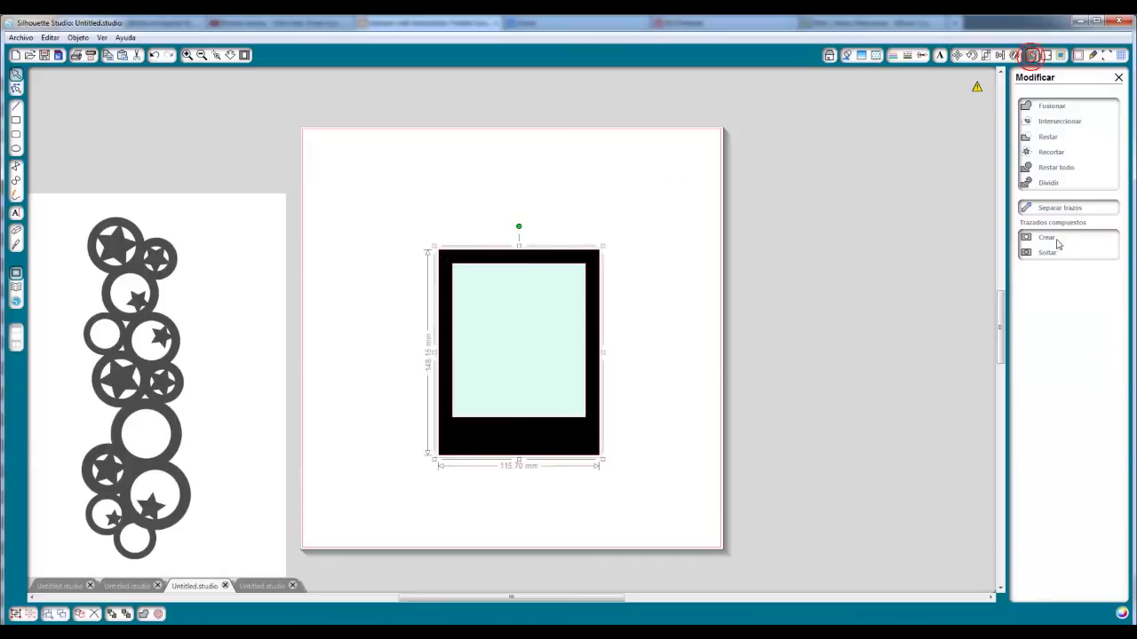
{"action": "left_click", "coordinate": [1056, 238]}
{"action": "left_click_drag", "start_coordinate": [503, 449], "coordinate": [402, 369]}
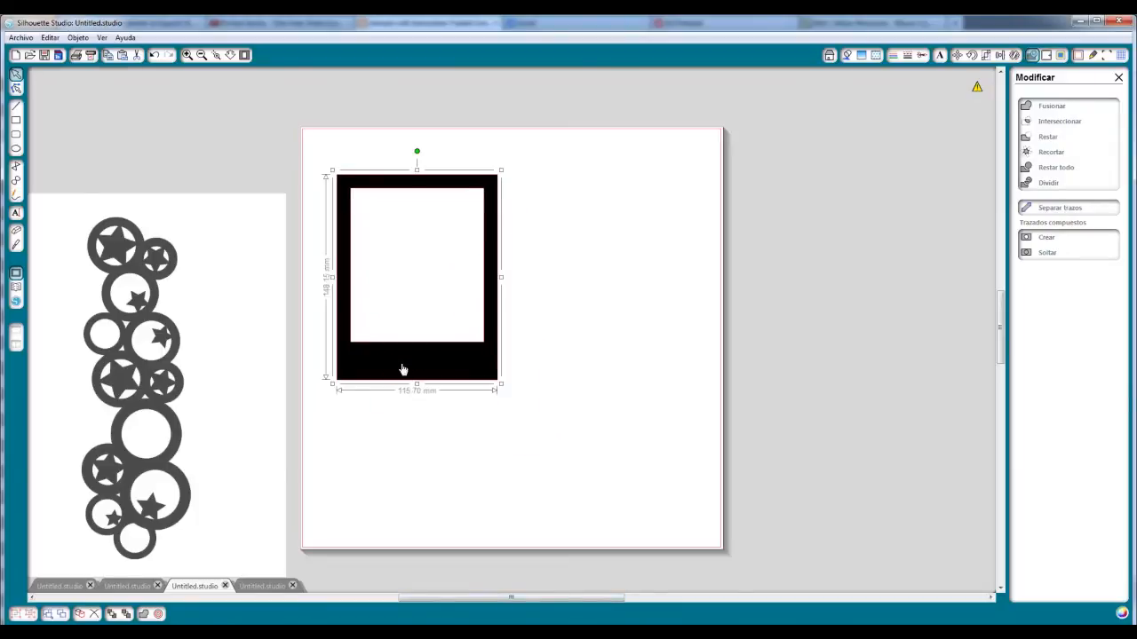
Add the text "Love" beside the frame and set its font to Pacifico
{"action": "left_click", "coordinate": [15, 212]}
{"action": "left_click", "coordinate": [599, 322]}
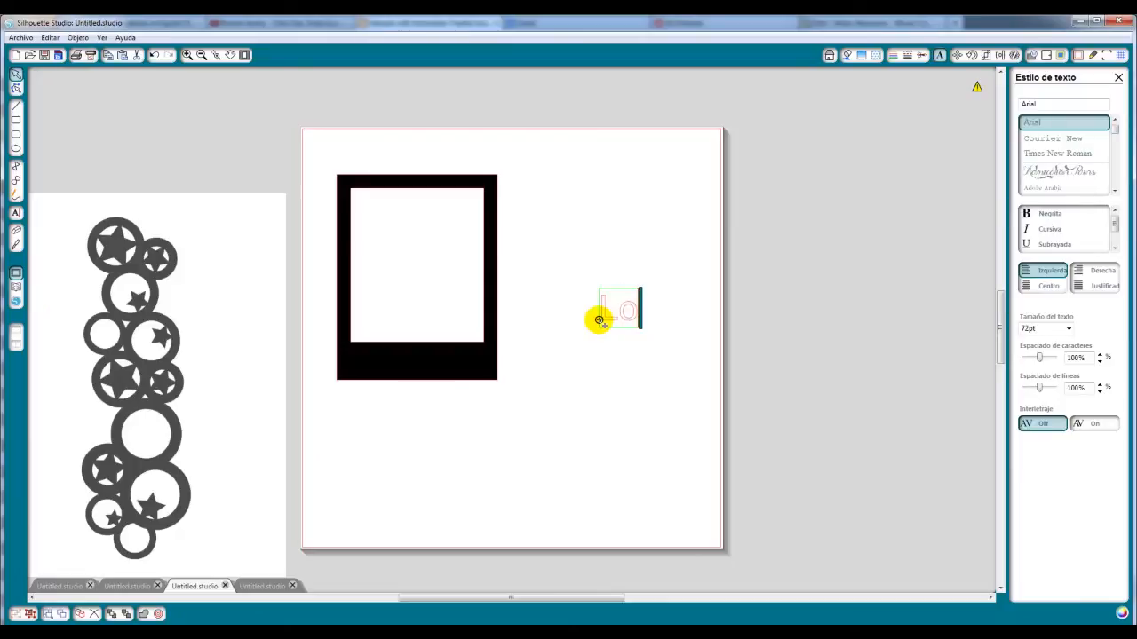
{"action": "left_click", "coordinate": [644, 408]}
{"action": "left_click", "coordinate": [634, 319]}
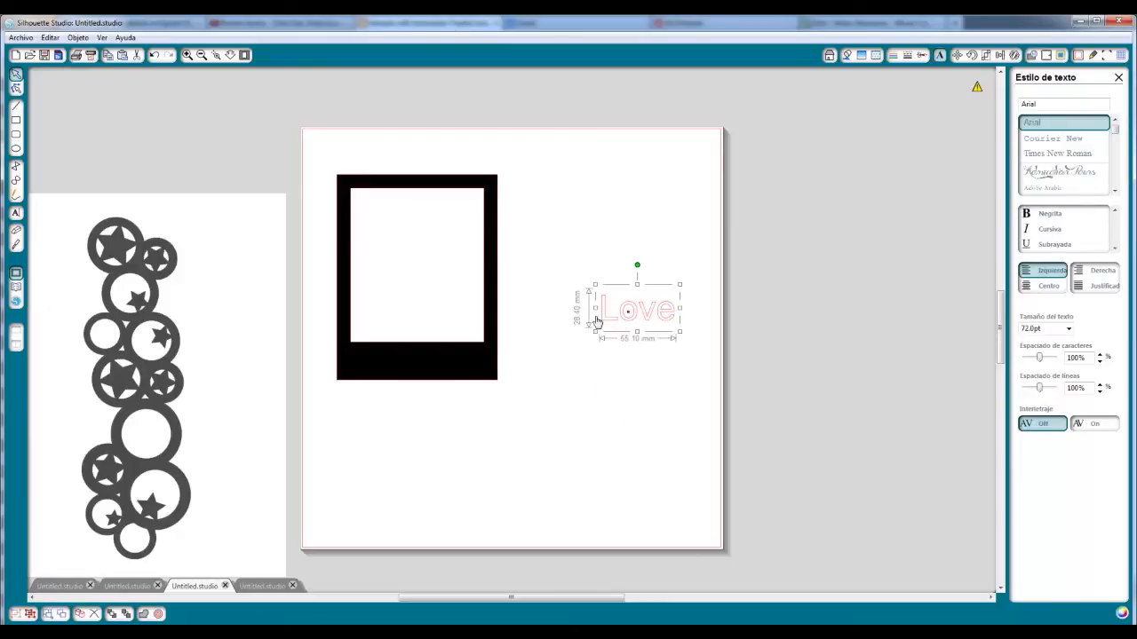
{"action": "left_click", "coordinate": [1035, 110]}
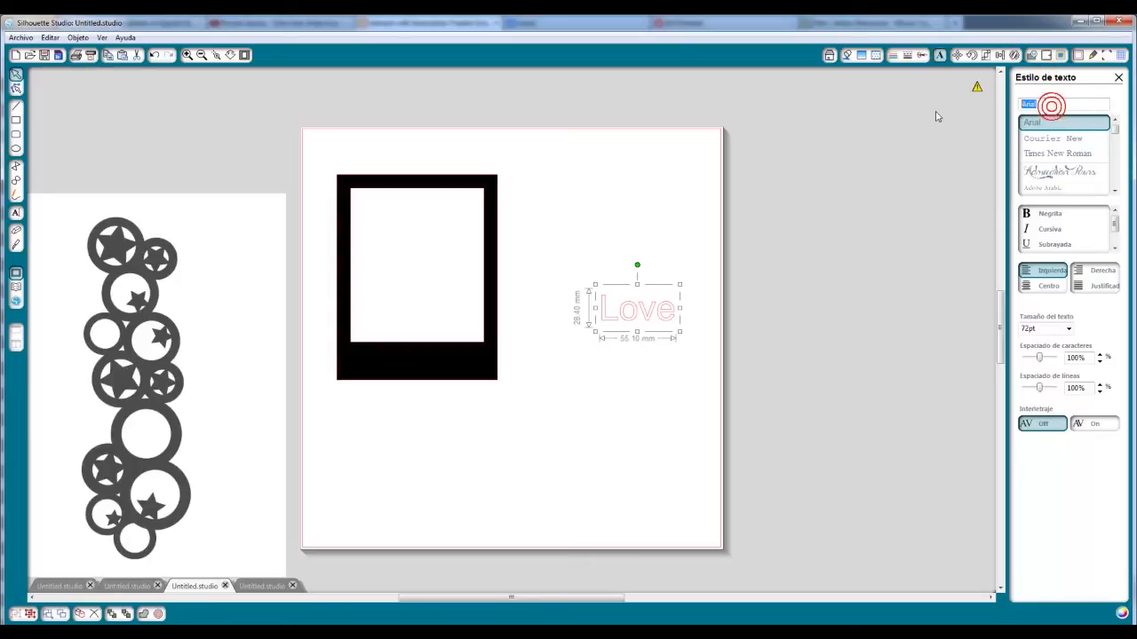
{"action": "type", "text": "Pacifico"}
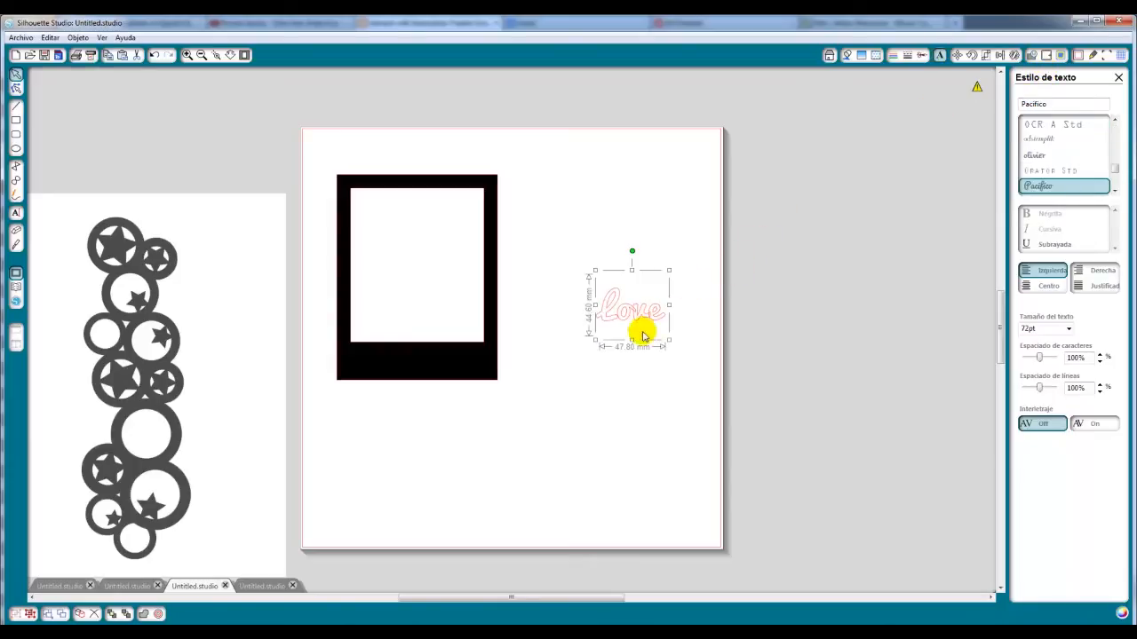
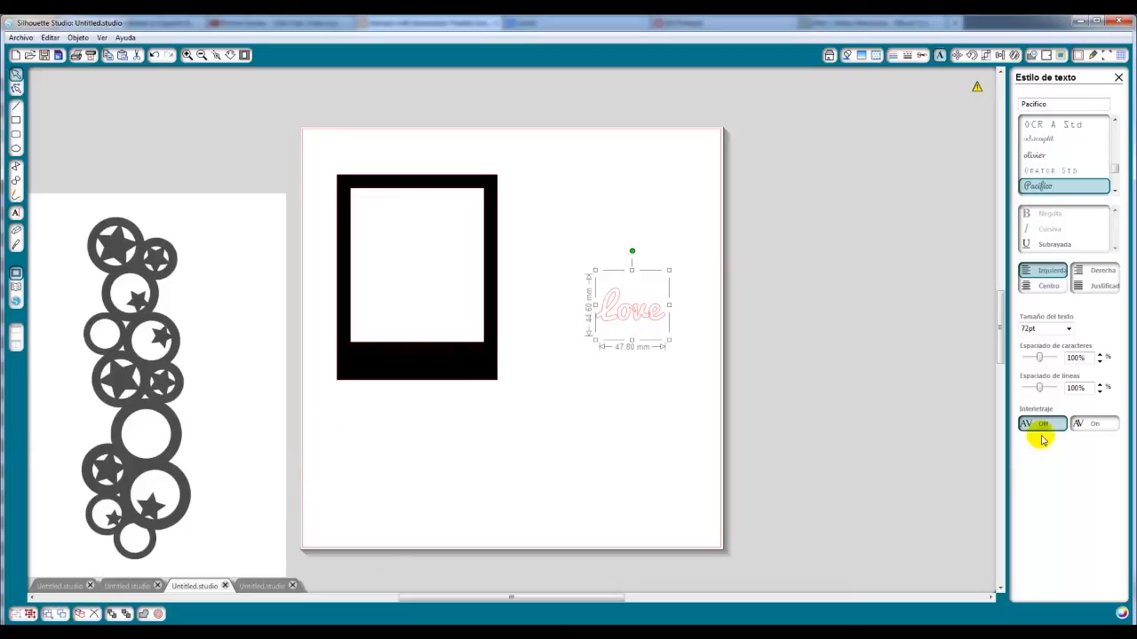
Weld the "Love" letters and enlarge the word across the bottom of the frame's opening, slightly overlapping its left border
{"action": "left_click", "coordinate": [144, 615]}
{"action": "left_click_drag", "start_coordinate": [622, 317], "coordinate": [377, 335]}
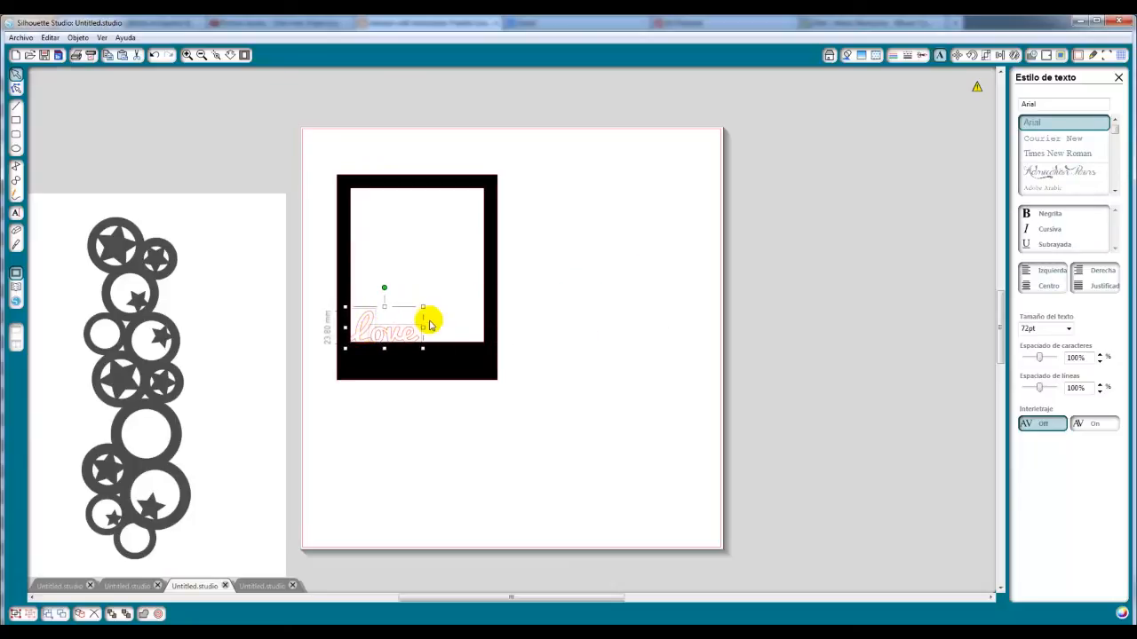
{"action": "left_click_drag", "start_coordinate": [433, 311], "coordinate": [489, 294]}
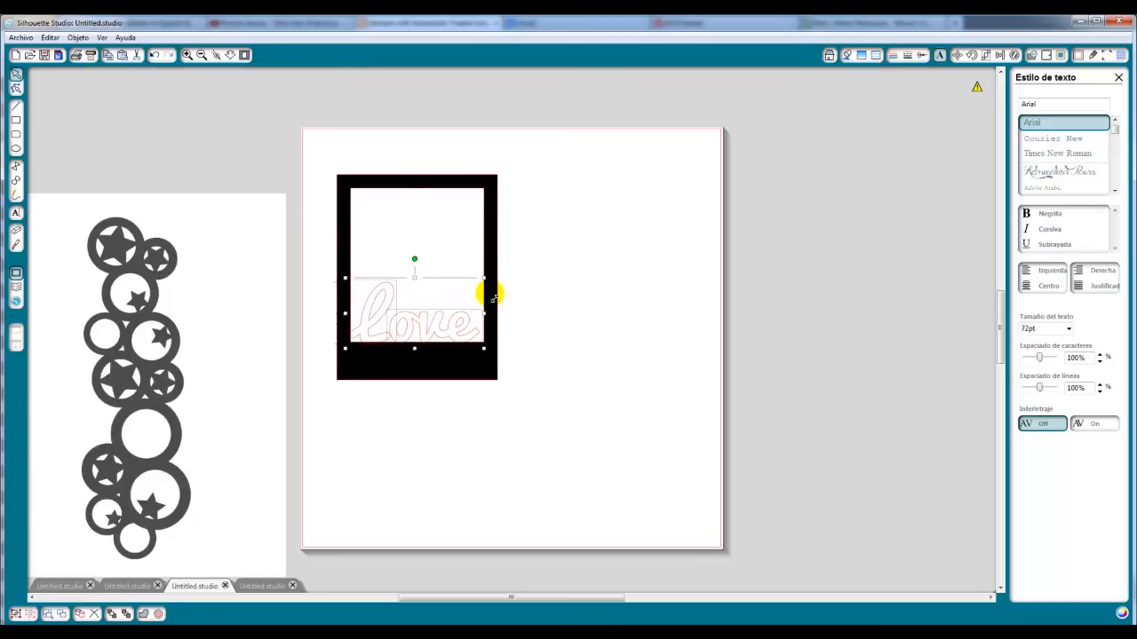
{"action": "key", "text": "Left"}
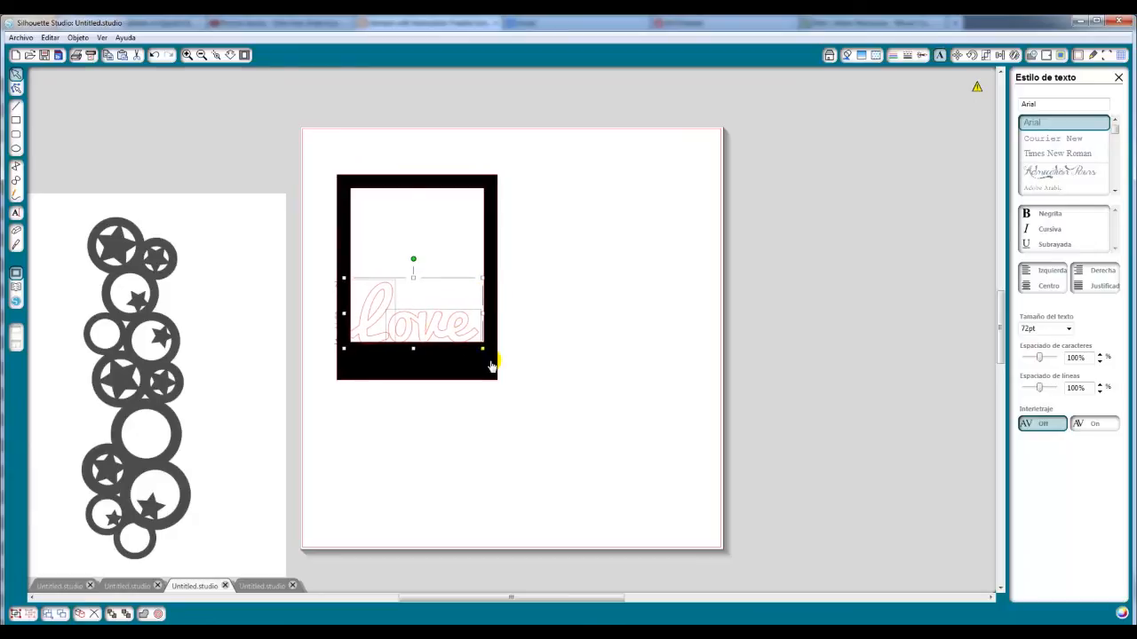
Fill the "Love" lettering with black
{"action": "left_click", "coordinate": [848, 55]}
{"action": "left_click", "coordinate": [1025, 125]}
{"action": "left_click", "coordinate": [546, 276]}
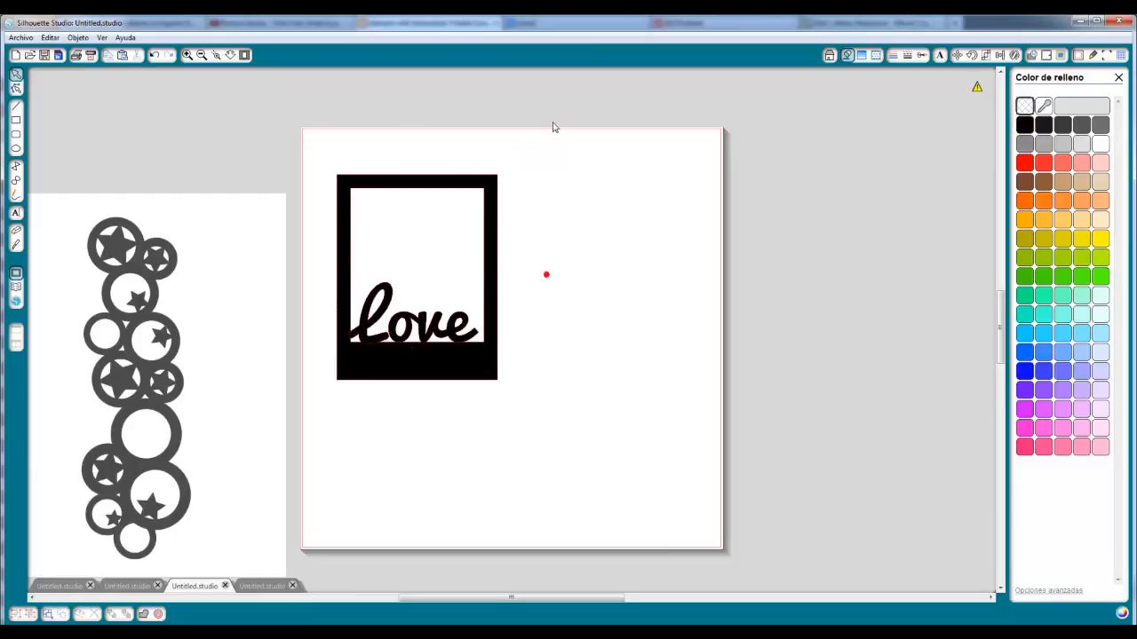
Lower the whole "Love" lettering slightly and enlarge it so it overlaps the frame's right border
{"action": "left_click", "coordinate": [453, 318]}
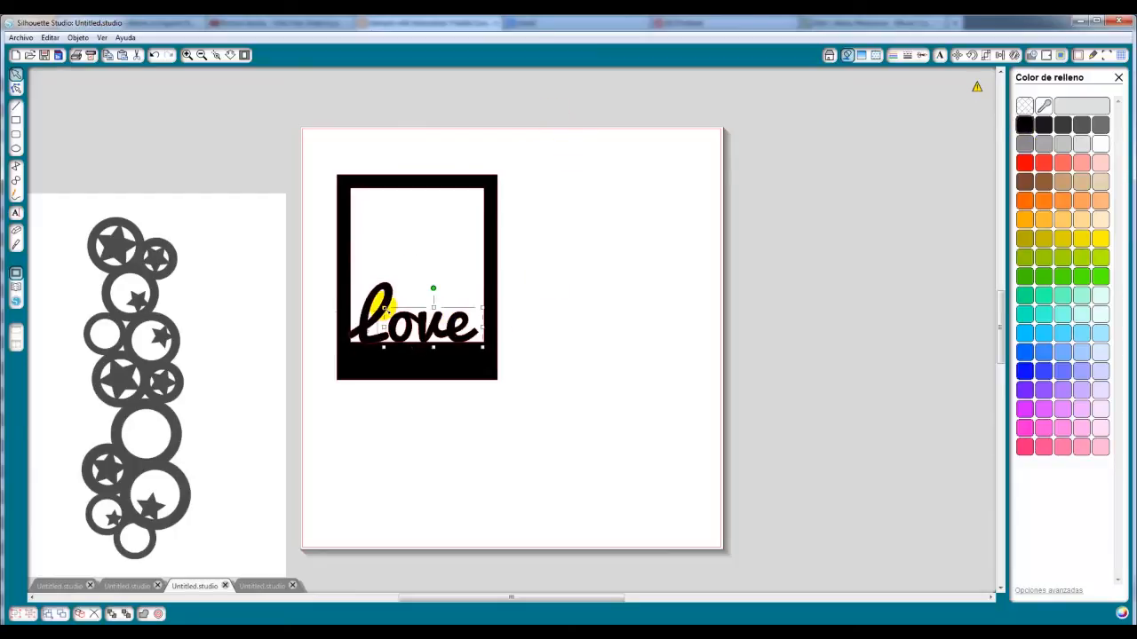
{"action": "left_click", "coordinate": [384, 293]}
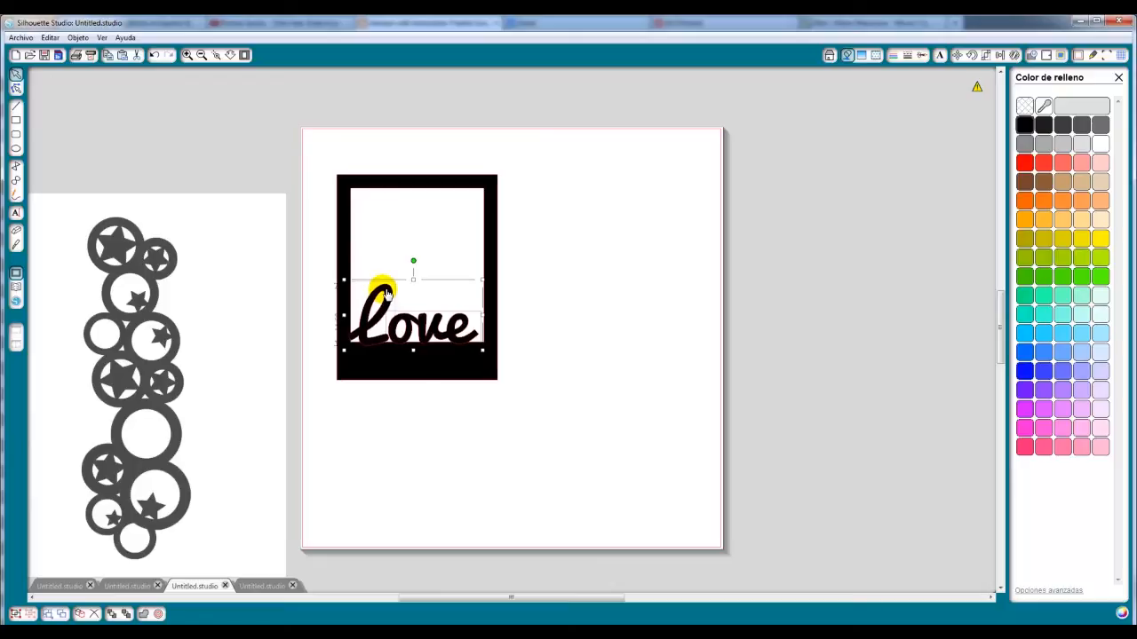
{"action": "left_click_drag", "start_coordinate": [484, 281], "coordinate": [495, 278]}
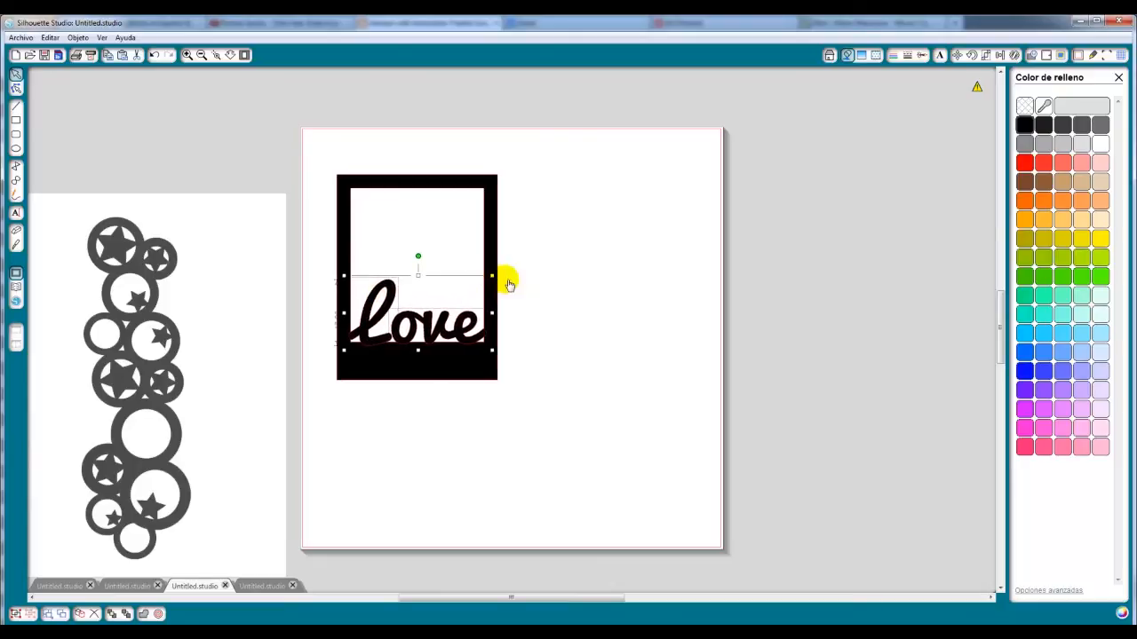
Weld the "Love" lettering to the frame
{"action": "left_click", "coordinate": [590, 259]}
{"action": "left_click_drag", "start_coordinate": [401, 397], "coordinate": [271, 543]}
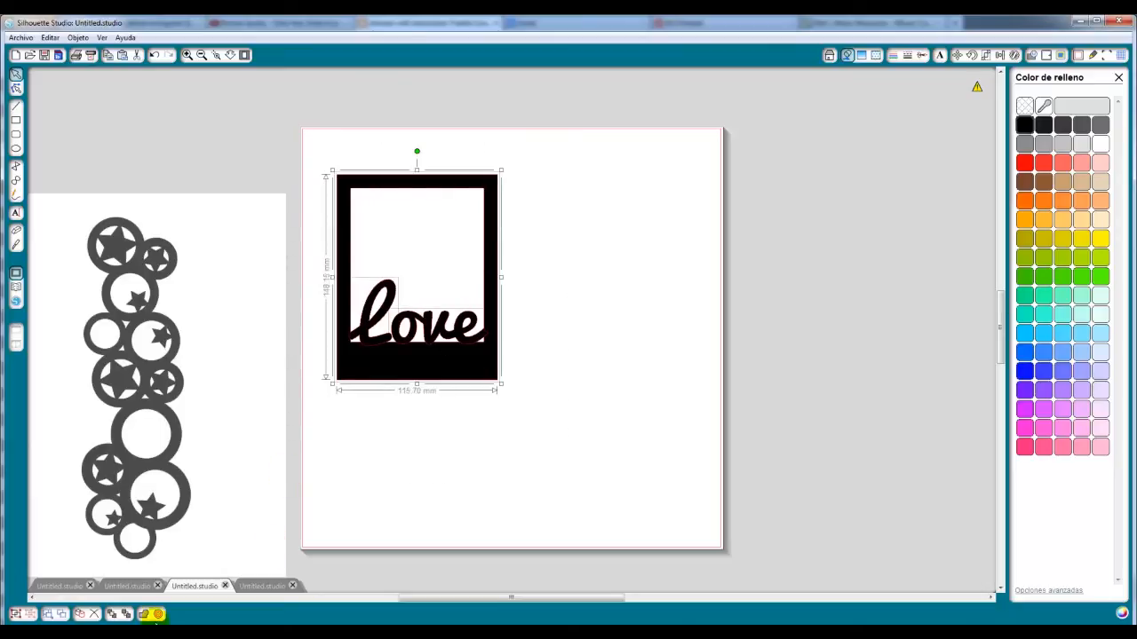
{"action": "left_click", "coordinate": [143, 612]}
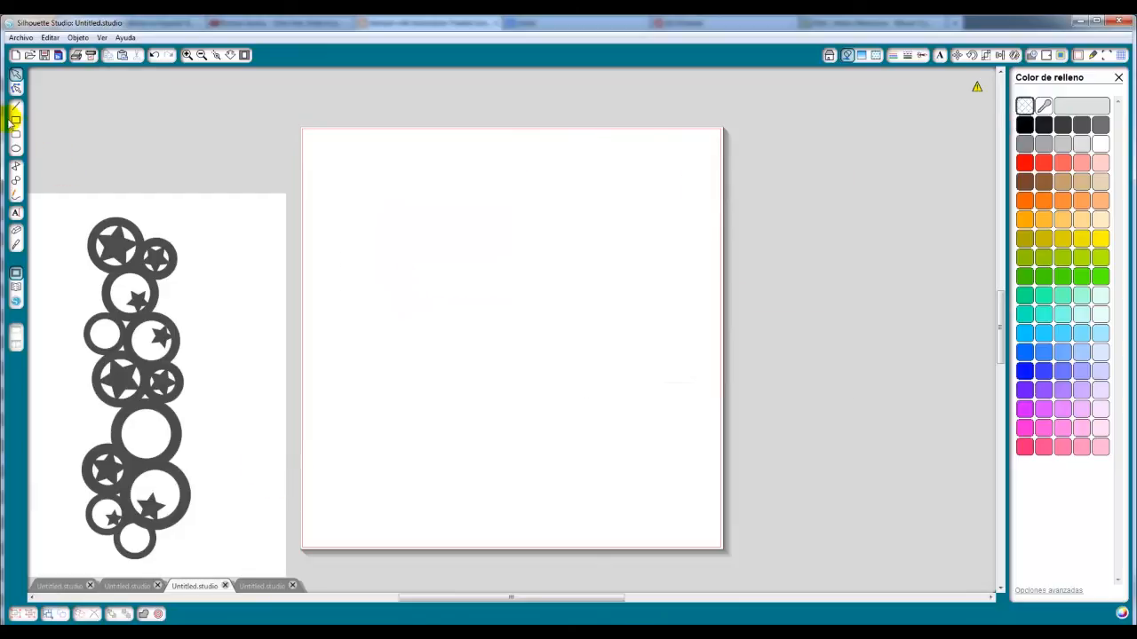
Remove the frame design and draw a rectangle about 129 mm wide and 92 mm high, filled with pale mint green
{"action": "left_click_drag", "start_coordinate": [363, 240], "coordinate": [541, 369]}
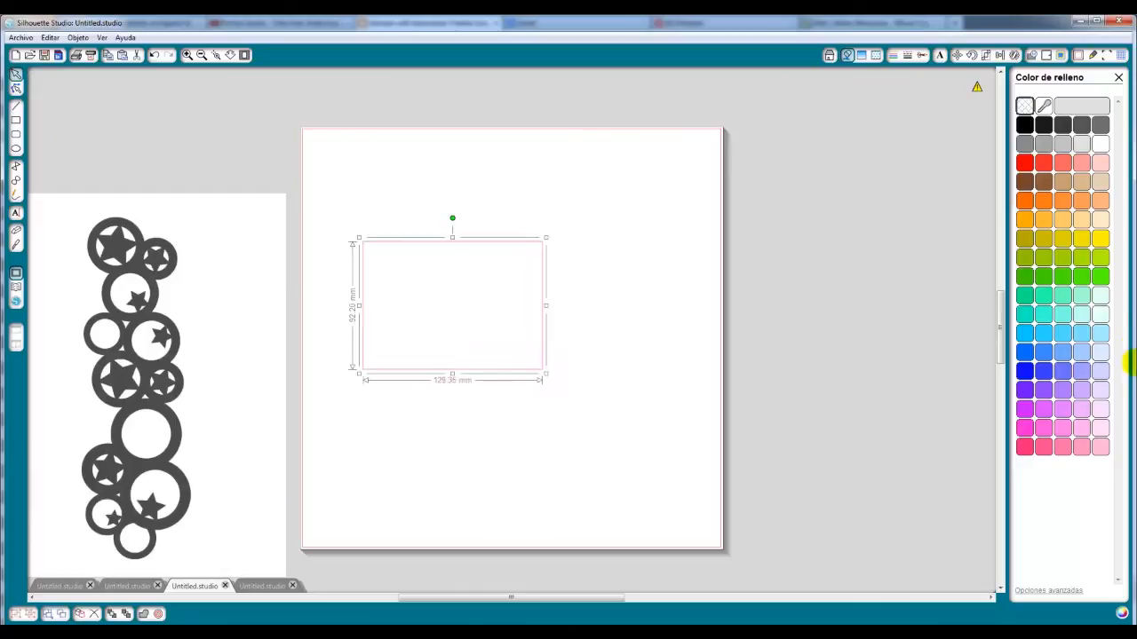
{"action": "left_click", "coordinate": [1099, 300]}
{"action": "left_click", "coordinate": [693, 317]}
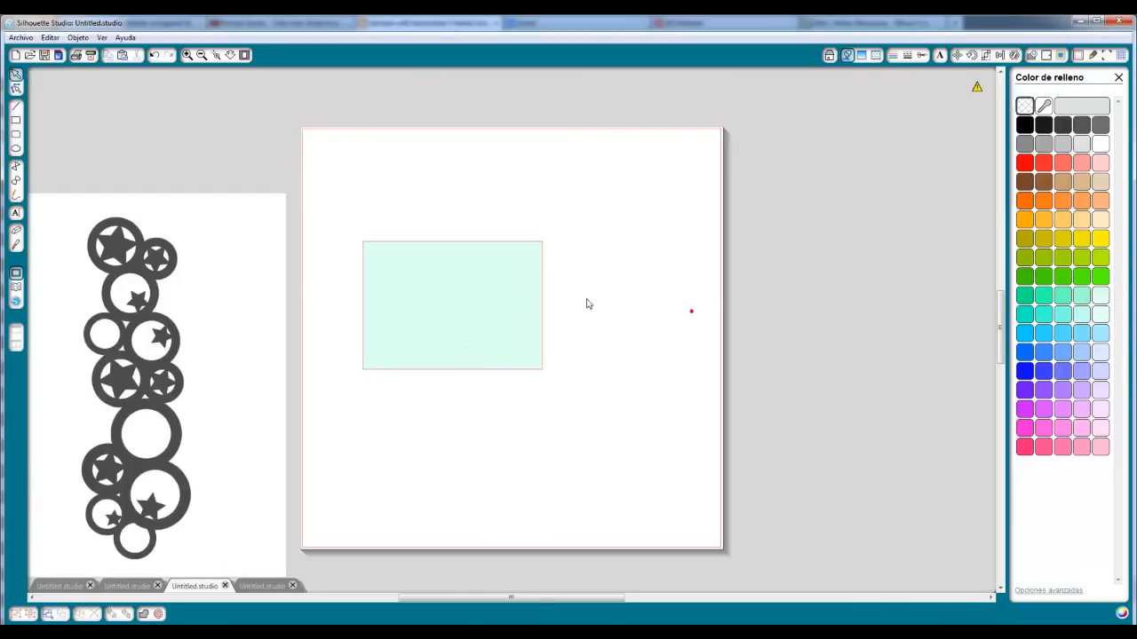
{"action": "left_click", "coordinate": [16, 148]}
{"action": "left_click", "coordinate": [377, 285]}
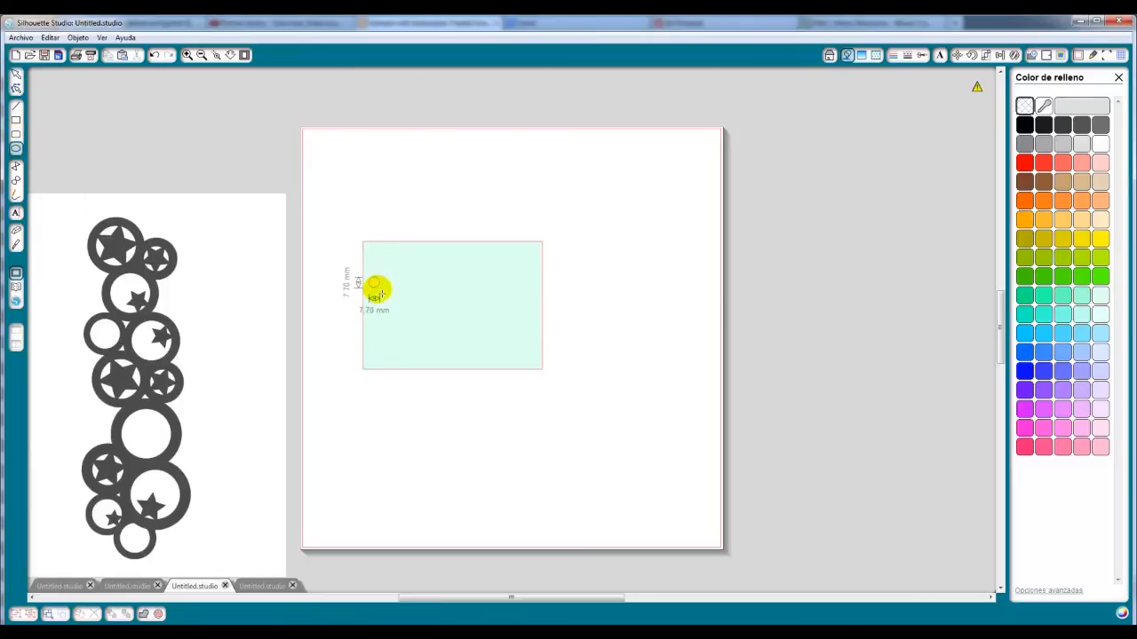
{"action": "left_click_drag", "start_coordinate": [375, 286], "coordinate": [387, 203]}
{"action": "key", "text": "ctrl+z"}
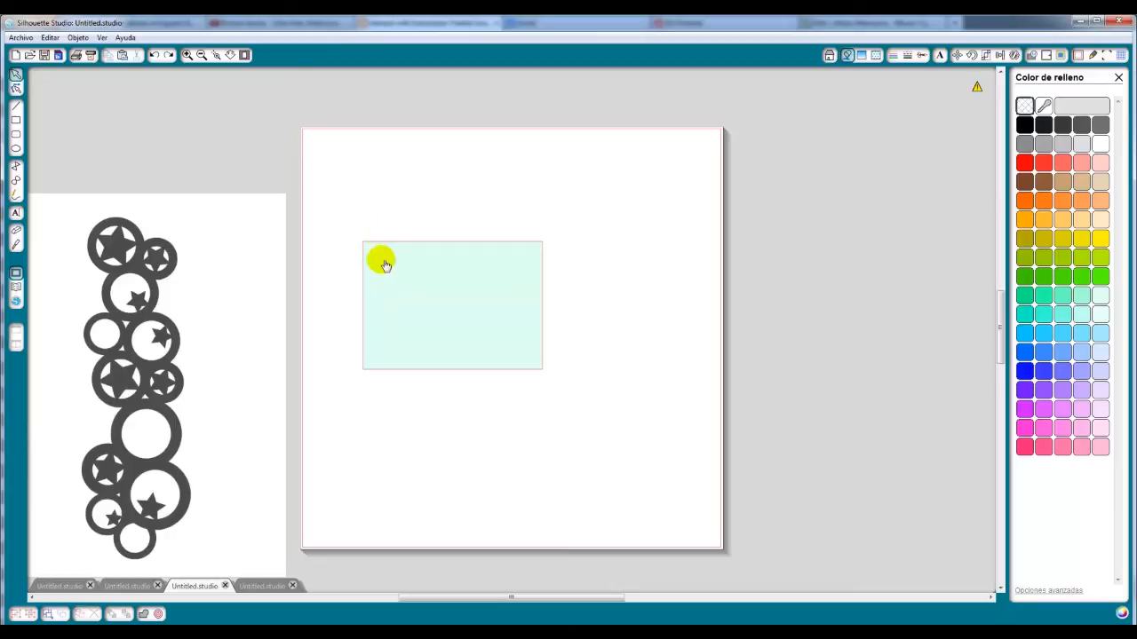
{"action": "left_click_drag", "start_coordinate": [356, 169], "coordinate": [378, 184]}
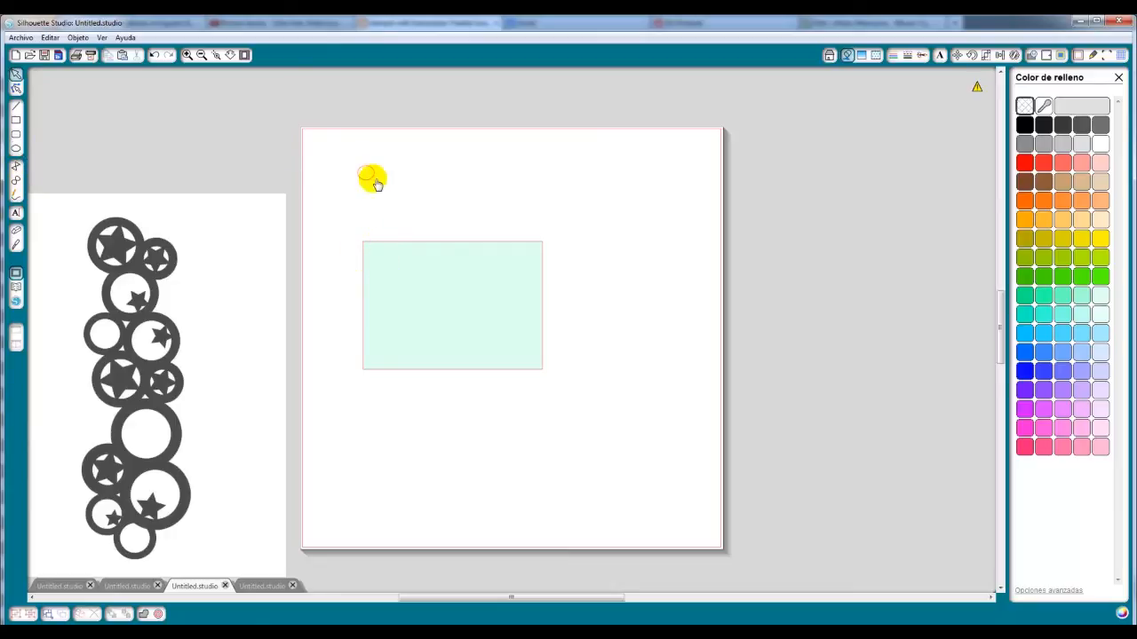
{"action": "left_click", "coordinate": [372, 181]}
{"action": "key", "text": "Delete"}
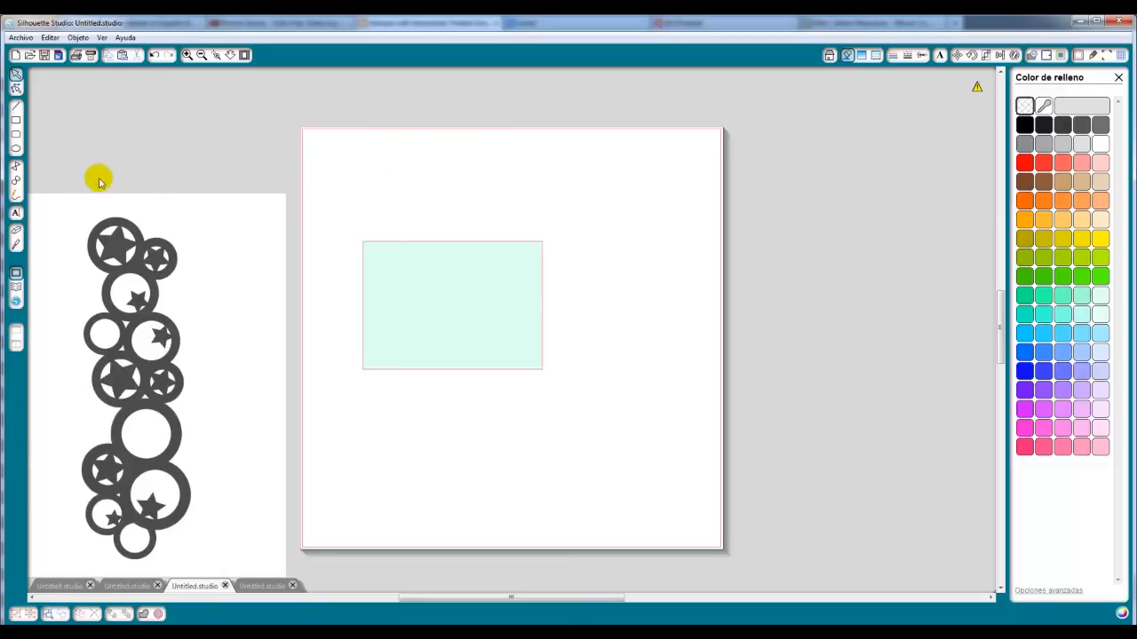
Place a circle about 8 mm in diameter inside the rectangle, near its left edge and above mid-height
{"action": "left_click_drag", "start_coordinate": [365, 196], "coordinate": [382, 293]}
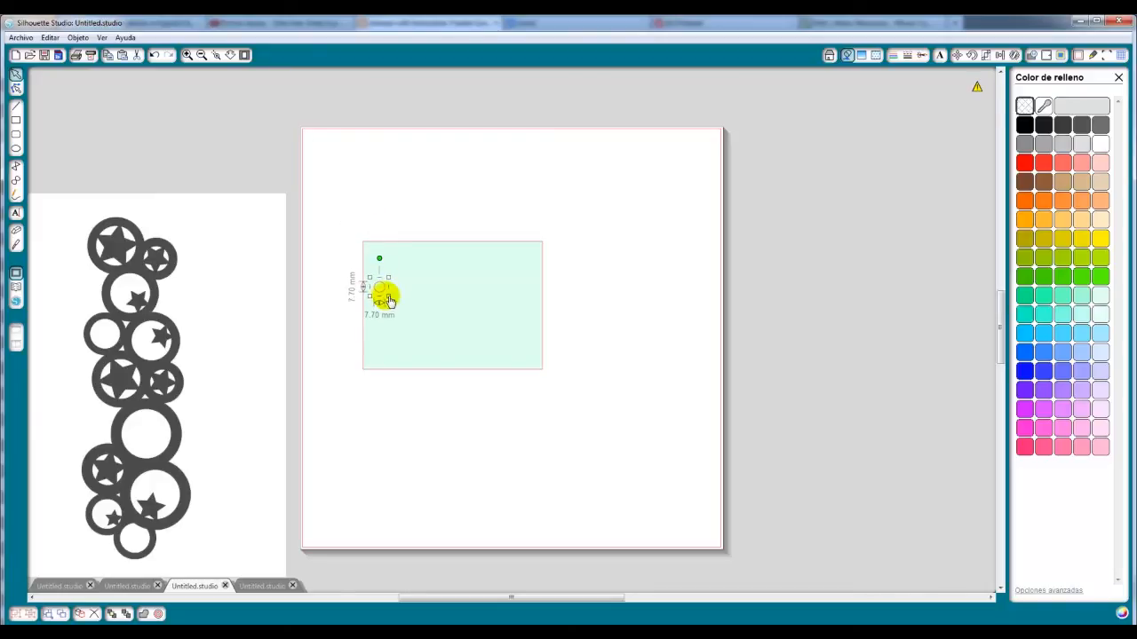
{"action": "left_click_drag", "start_coordinate": [381, 290], "coordinate": [382, 299]}
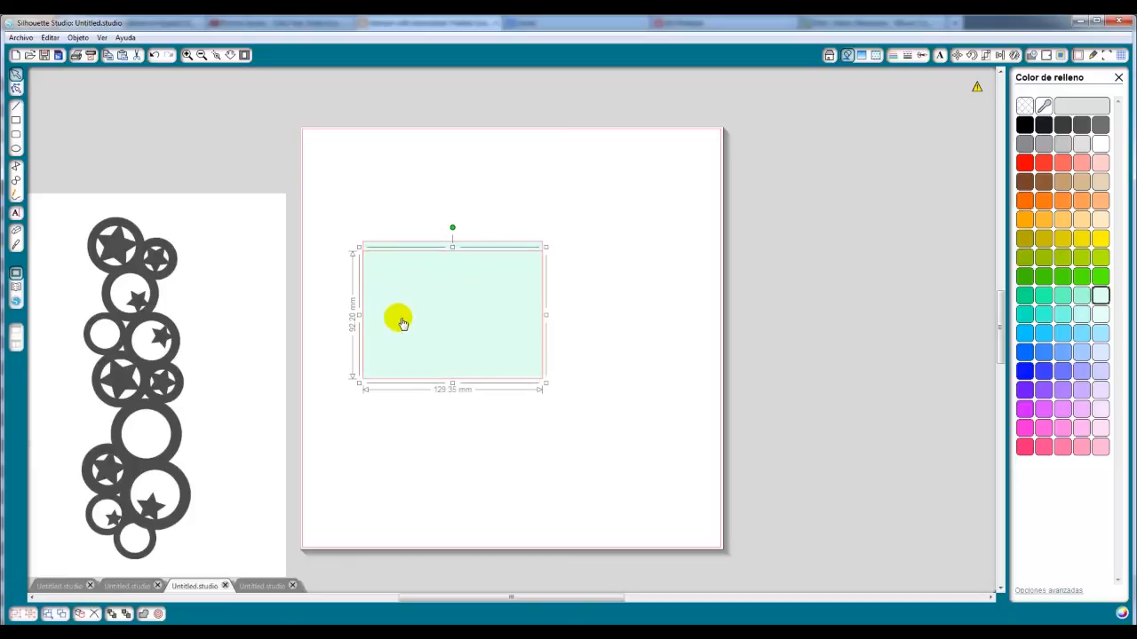
{"action": "key", "text": "Delete"}
{"action": "left_click", "coordinate": [382, 292]}
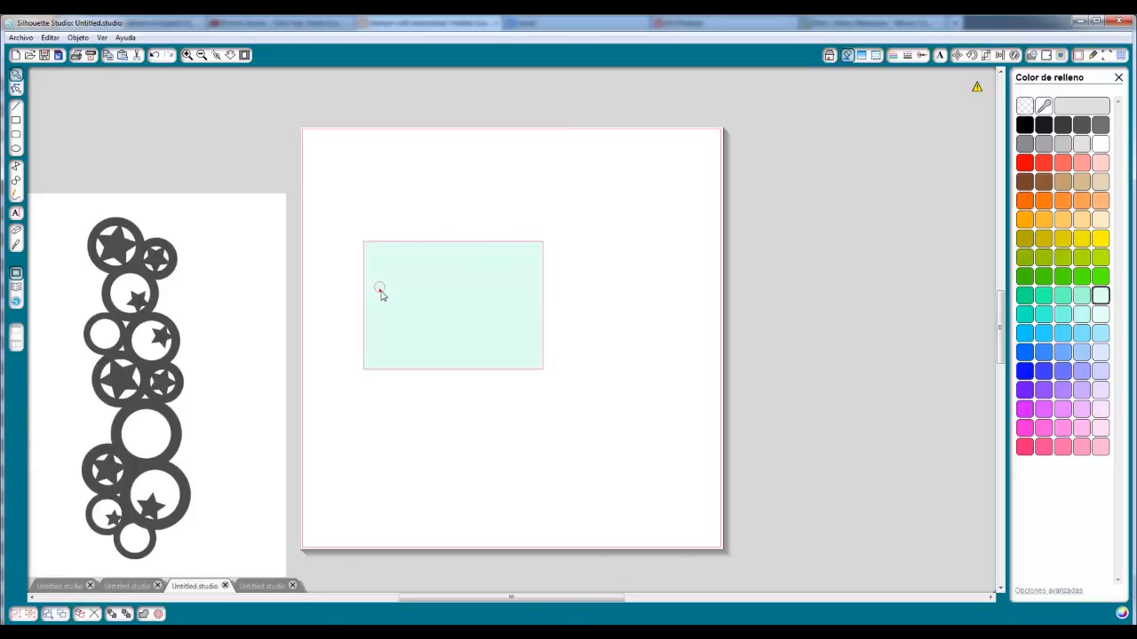
{"action": "left_click", "coordinate": [381, 290]}
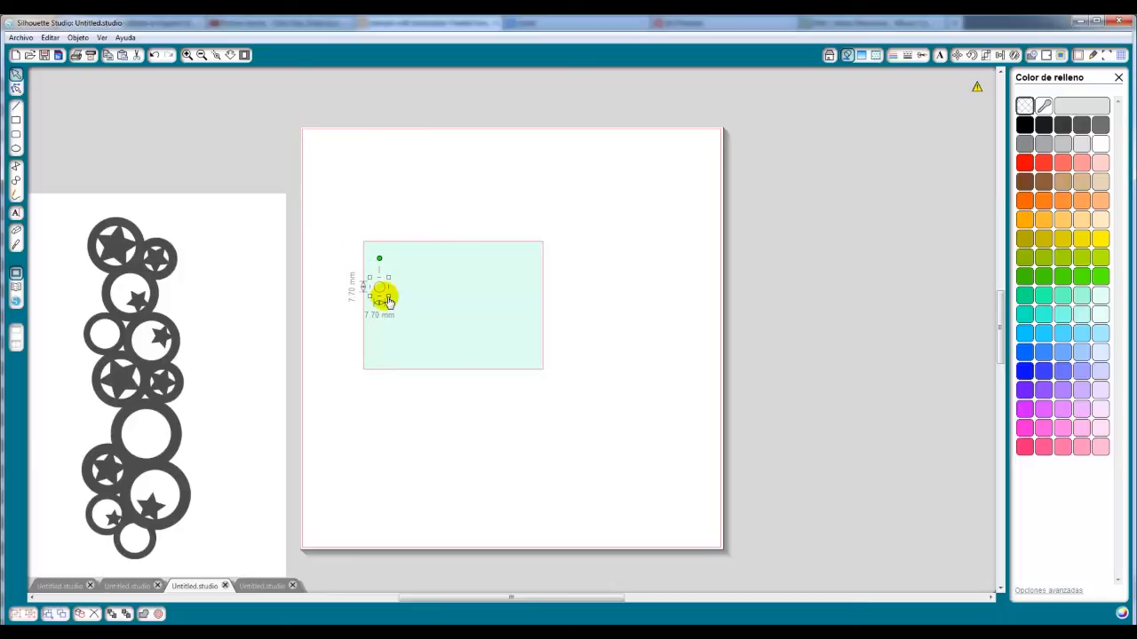
Duplicate the circle directly below the first one and align both circles on their horizontal centres
{"action": "left_click_drag", "start_coordinate": [379, 289], "coordinate": [417, 335]}
{"action": "left_click", "coordinate": [304, 317]}
{"action": "left_click", "coordinate": [1001, 55]}
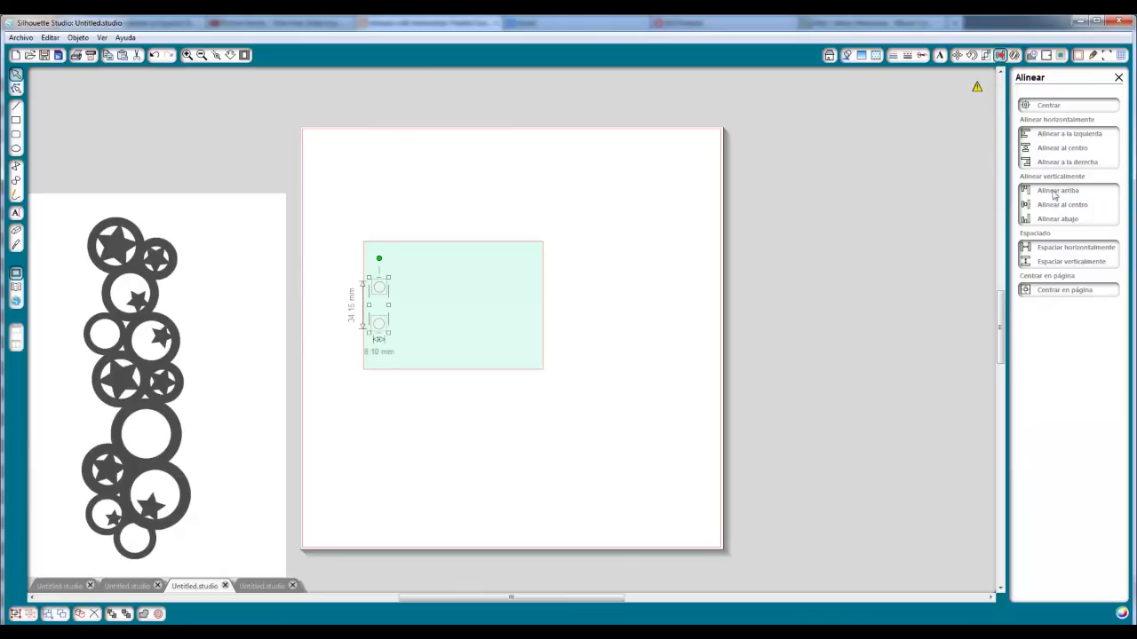
{"action": "left_click", "coordinate": [1052, 148]}
Make a compound path from the rectangle and both circles so the circles become holes
{"action": "left_click", "coordinate": [763, 313]}
{"action": "left_click_drag", "start_coordinate": [609, 186], "coordinate": [302, 465]}
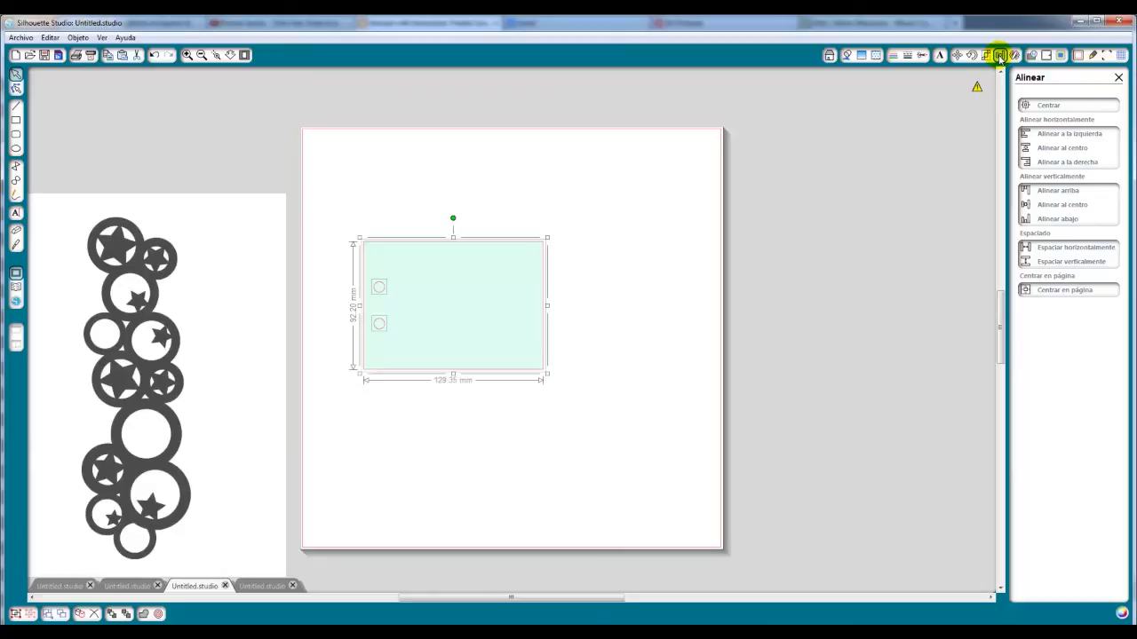
{"action": "left_click", "coordinate": [1032, 56]}
{"action": "left_click", "coordinate": [1044, 238]}
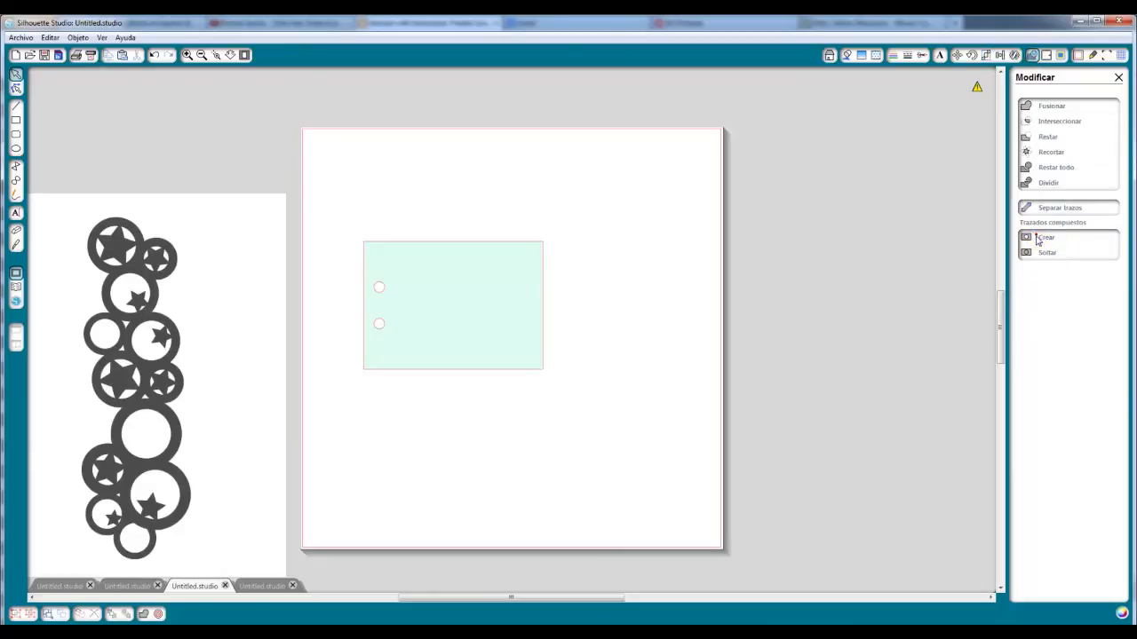
Duplicate the two-hole card and arrange the two cards one above the other on the page
{"action": "left_click", "coordinate": [463, 341]}
{"action": "left_click_drag", "start_coordinate": [465, 347], "coordinate": [466, 194]}
{"action": "left_click_drag", "start_coordinate": [480, 296], "coordinate": [476, 371]}
{"action": "left_click_drag", "start_coordinate": [495, 187], "coordinate": [486, 238]}
{"action": "left_click", "coordinate": [582, 349]}
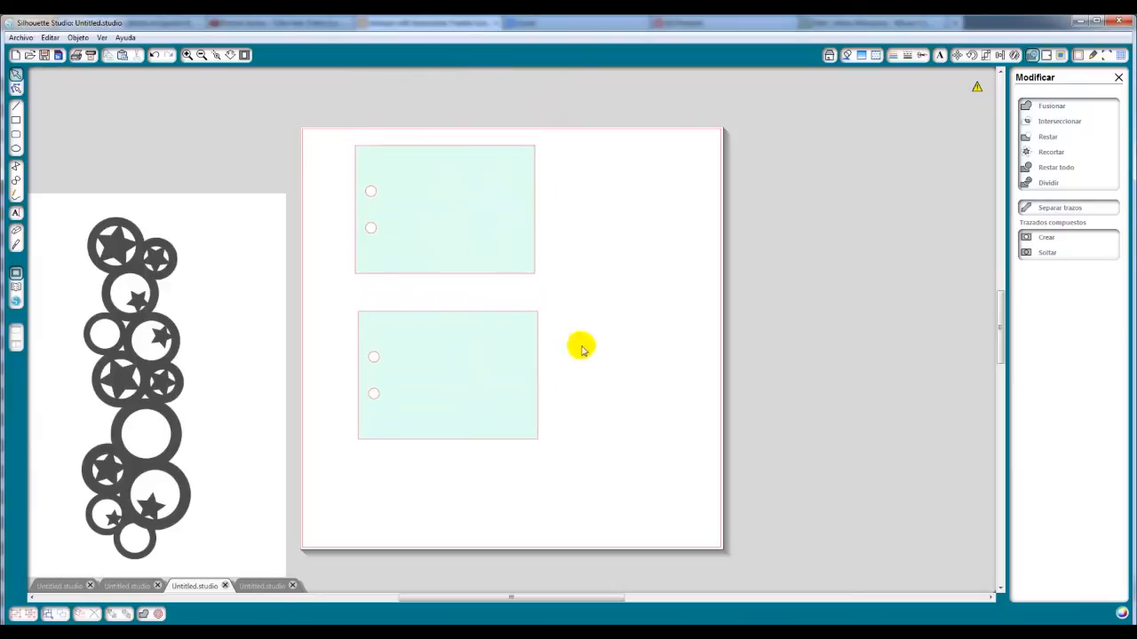
Draw a circle about 17.50 mm in diameter in the empty area to the right of the lower card
{"action": "left_click", "coordinate": [499, 376]}
{"action": "left_click", "coordinate": [16, 149]}
{"action": "left_click", "coordinate": [596, 329]}
{"action": "left_click_drag", "start_coordinate": [606, 331], "coordinate": [602, 330]}
{"action": "left_click", "coordinate": [601, 333]}
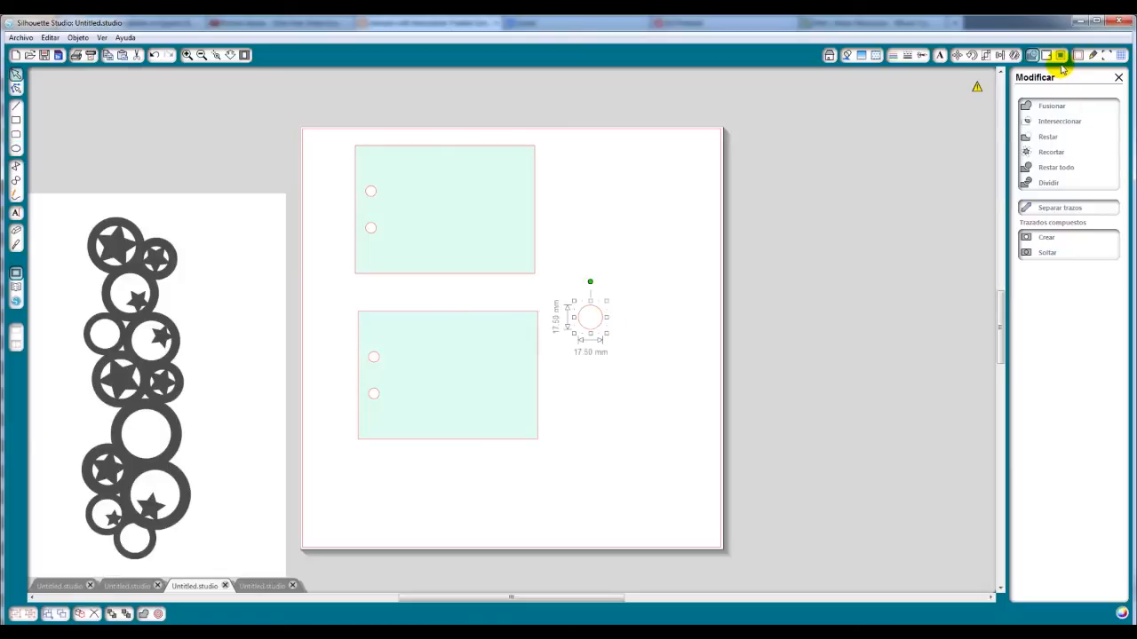
Create an internal offset of the circle at a distance of 3 mm with the rounded corner option
{"action": "left_click", "coordinate": [1046, 55]}
{"action": "left_click", "coordinate": [1070, 121]}
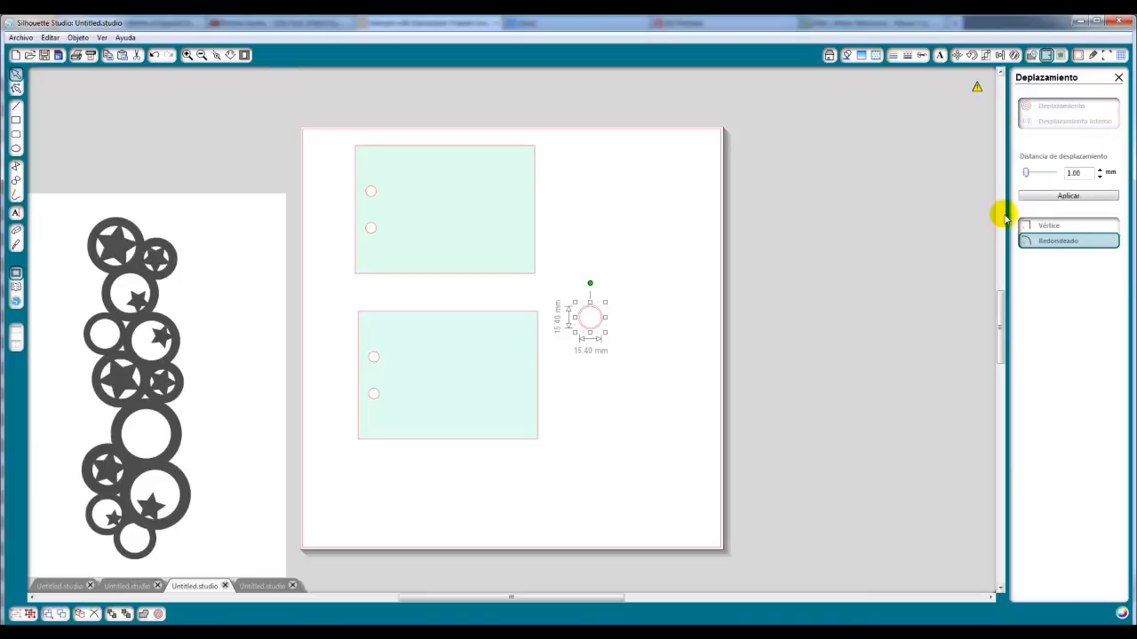
{"action": "type", "text": "2"}
{"action": "key", "text": "Return"}
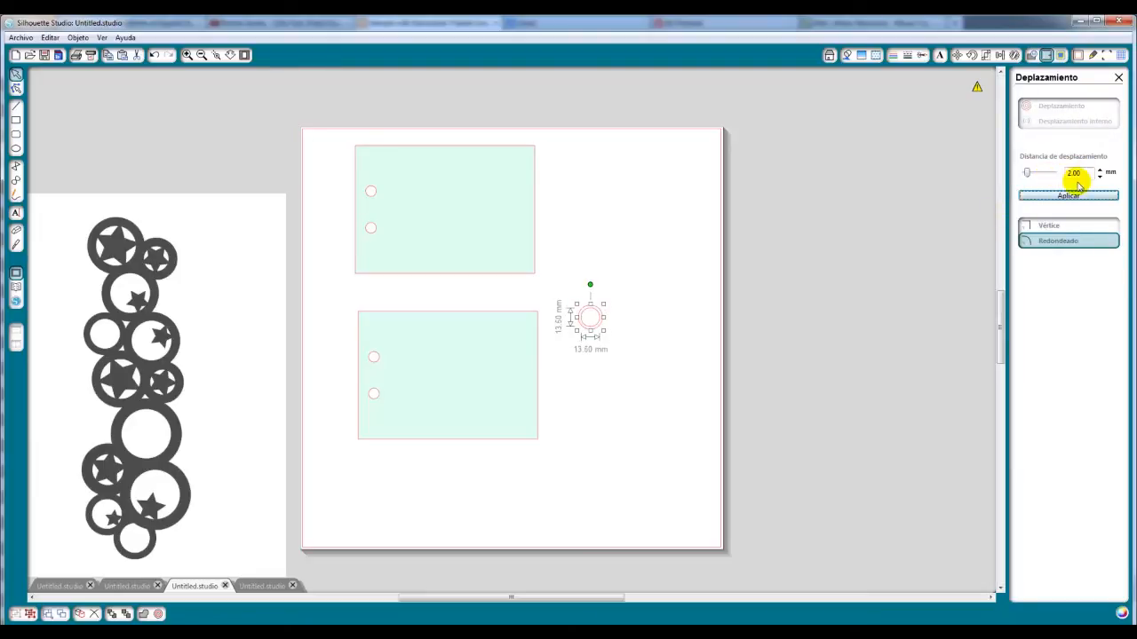
{"action": "left_click_drag", "start_coordinate": [1093, 178], "coordinate": [1062, 180]}
{"action": "type", "text": "3"}
{"action": "key", "text": "Return"}
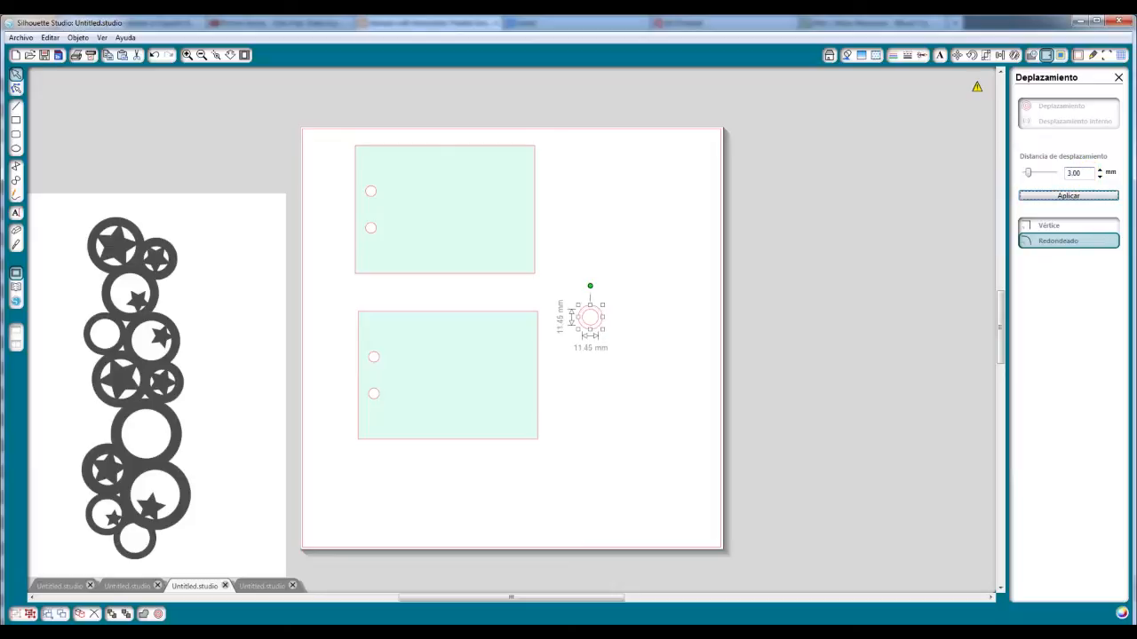
{"action": "left_click", "coordinate": [1027, 193]}
Make a compound path from the two concentric circles to form a ring
{"action": "left_click_drag", "start_coordinate": [629, 283], "coordinate": [574, 354]}
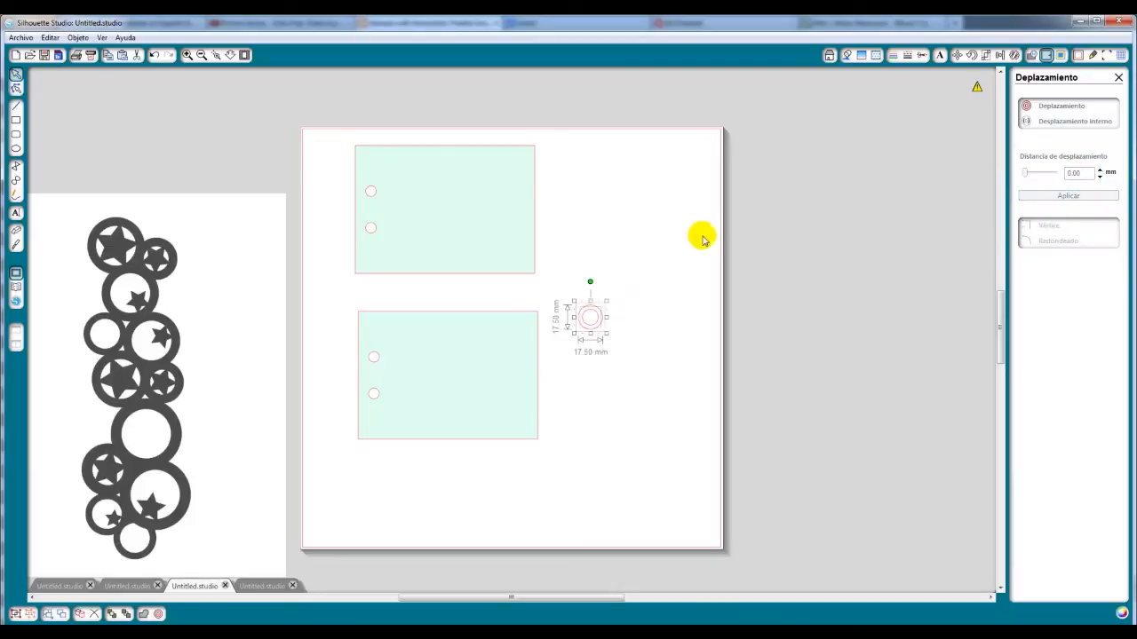
{"action": "left_click", "coordinate": [1032, 55]}
{"action": "left_click", "coordinate": [876, 221]}
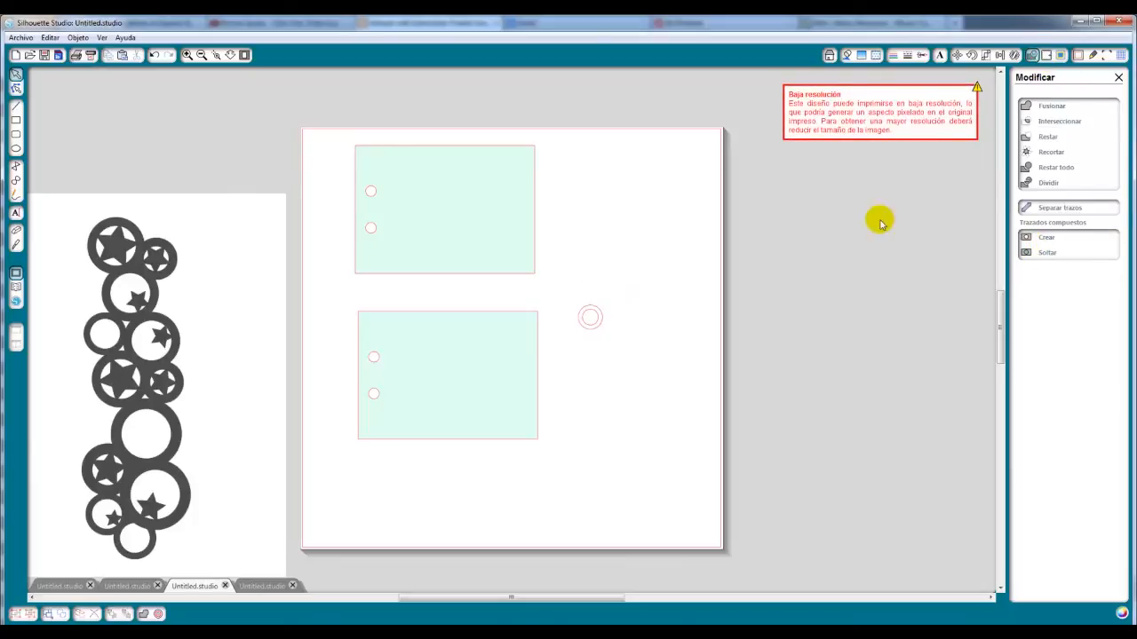
Replicate the ring as a column of four twice, move the column to the lower card's right edge and delete the bottom ring
{"action": "left_click", "coordinate": [603, 332]}
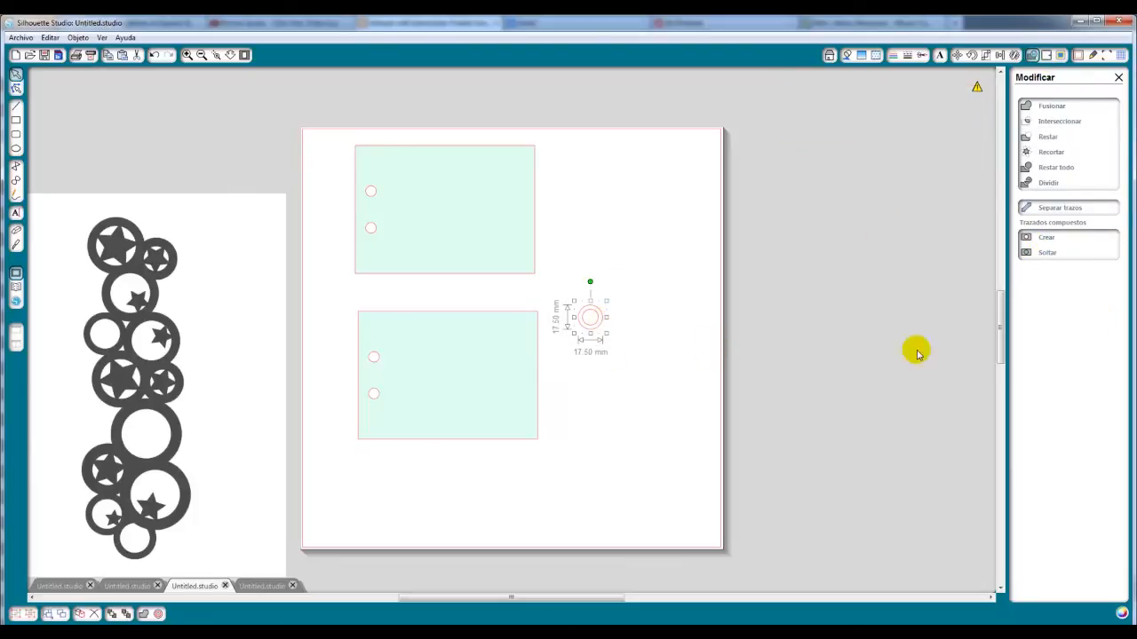
{"action": "left_click", "coordinate": [1013, 55]}
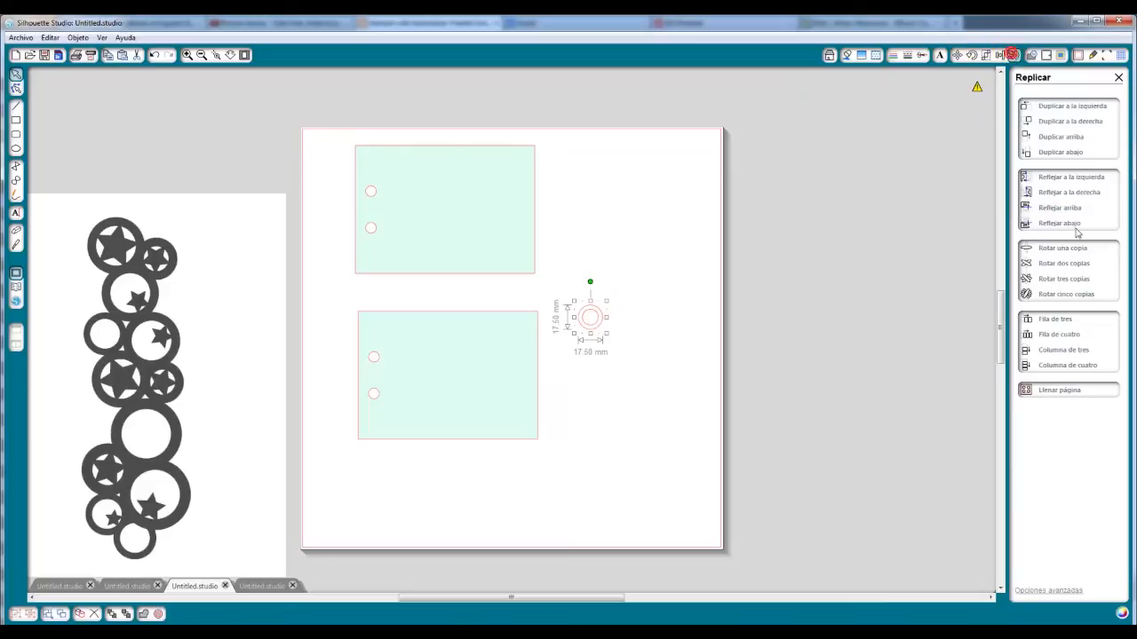
{"action": "left_click", "coordinate": [1051, 365]}
{"action": "left_click", "coordinate": [1057, 365]}
{"action": "left_click_drag", "start_coordinate": [650, 278], "coordinate": [560, 507]}
{"action": "left_click_drag", "start_coordinate": [586, 334], "coordinate": [541, 339]}
{"action": "left_click", "coordinate": [593, 496]}
{"action": "left_click", "coordinate": [537, 472]}
{"action": "key", "text": "Delete"}
Scale the column of six rings to about 92.35 mm tall and nudge it into place over the lower card's right edge
{"action": "left_click_drag", "start_coordinate": [595, 275], "coordinate": [556, 448]}
{"action": "left_click", "coordinate": [537, 478]}
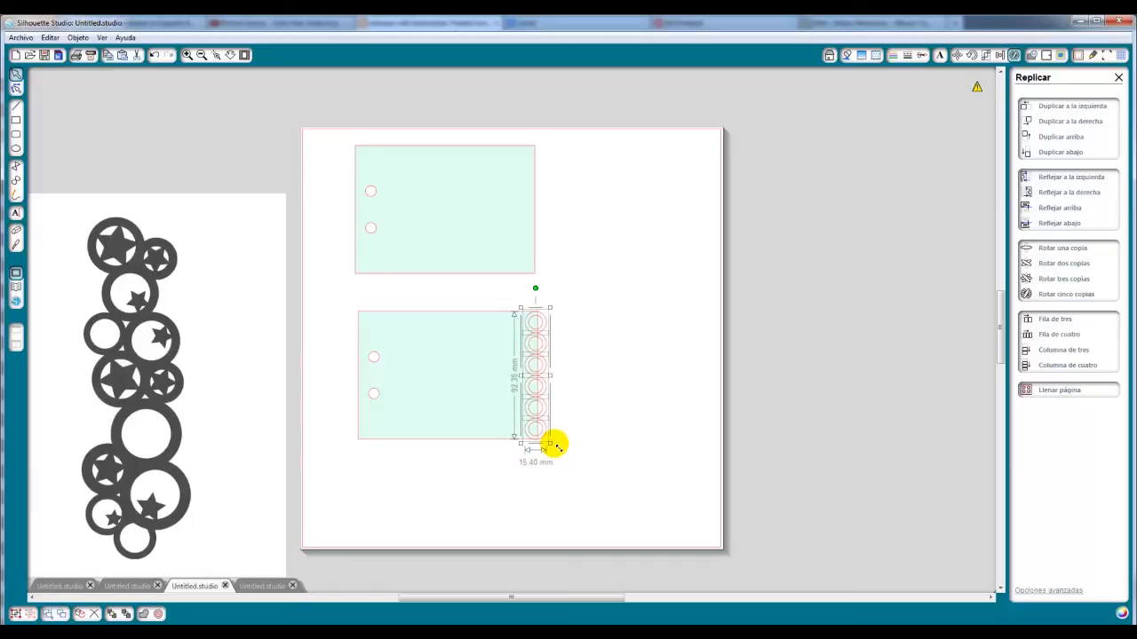
{"action": "key", "text": "Right"}
{"action": "key", "text": "Right"}
{"action": "key", "text": "Right"}
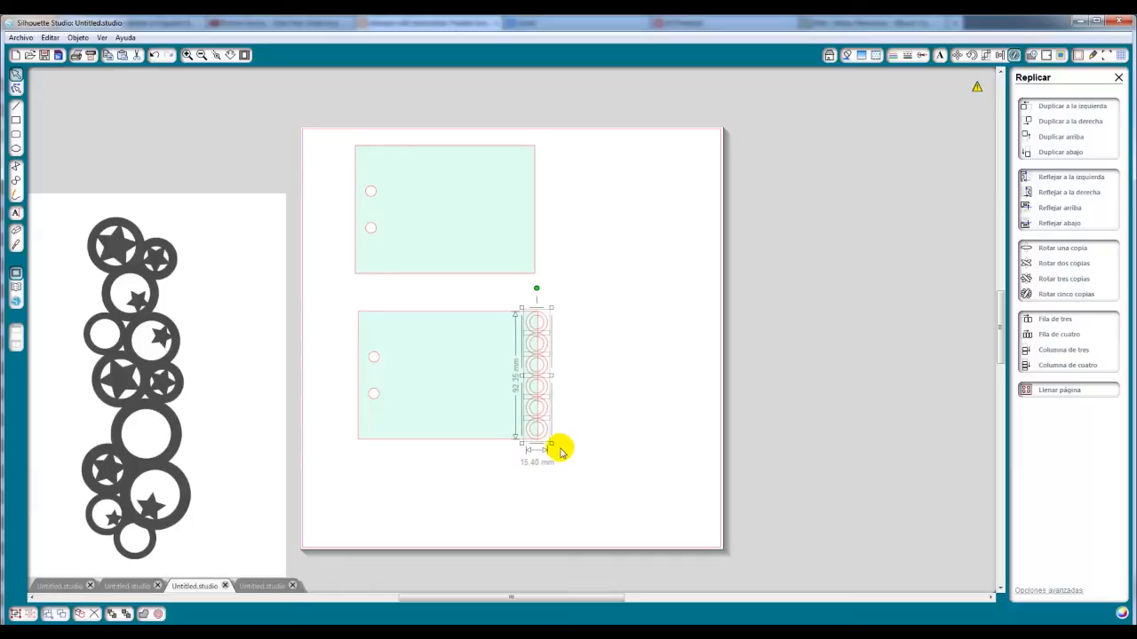
{"action": "key", "text": "Up"}
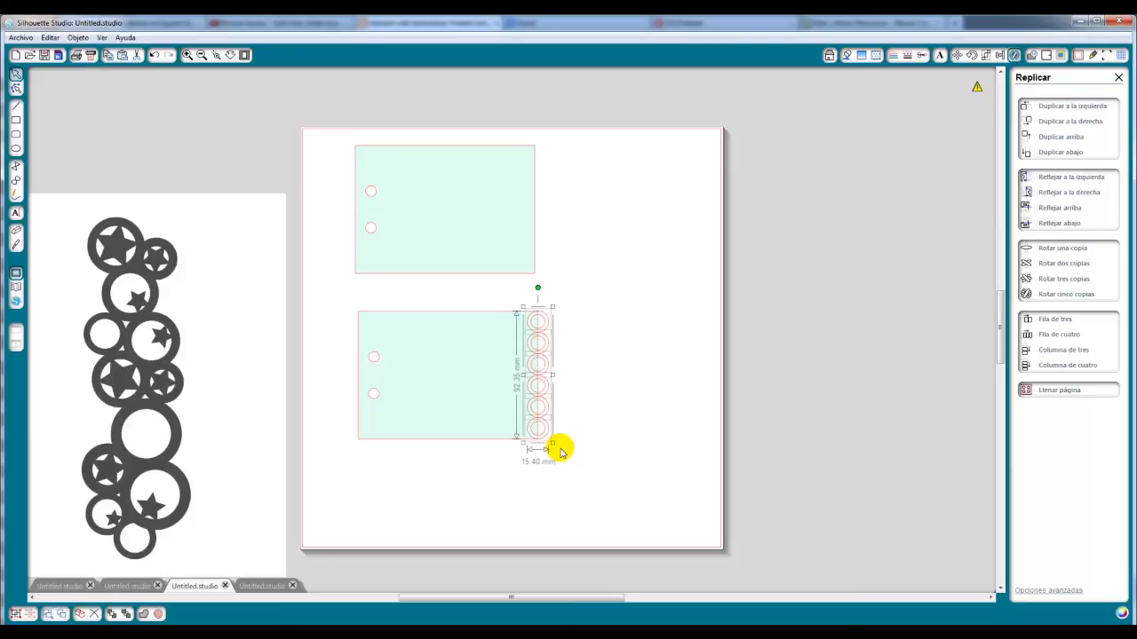
Fill the column of rings with orange and change the fill to light blue
{"action": "left_click", "coordinate": [848, 56]}
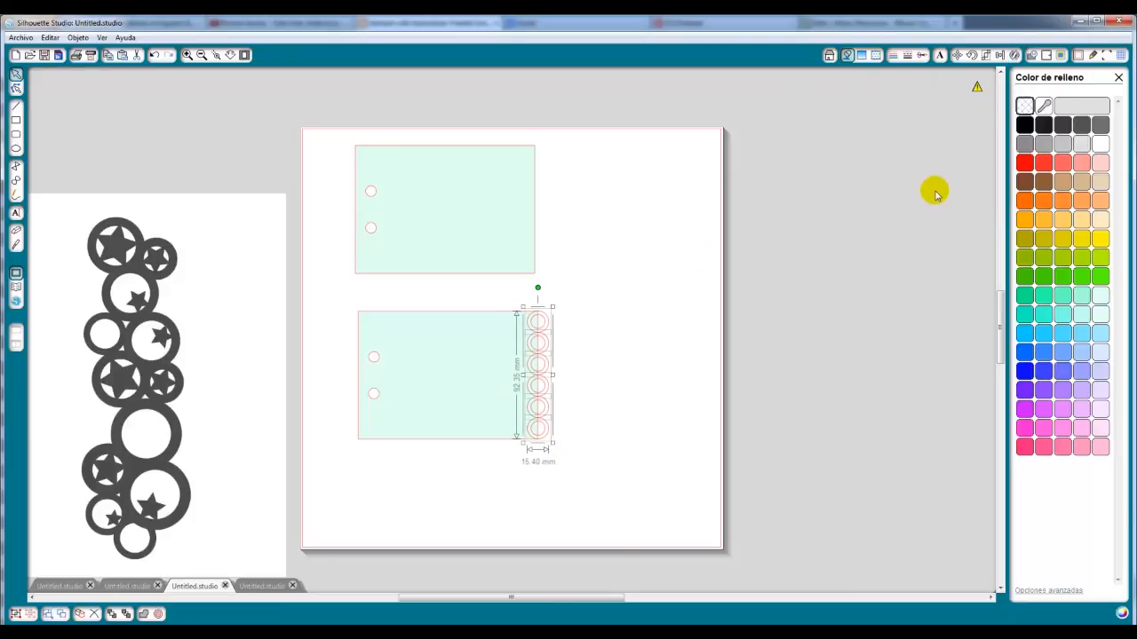
{"action": "left_click", "coordinate": [1026, 203]}
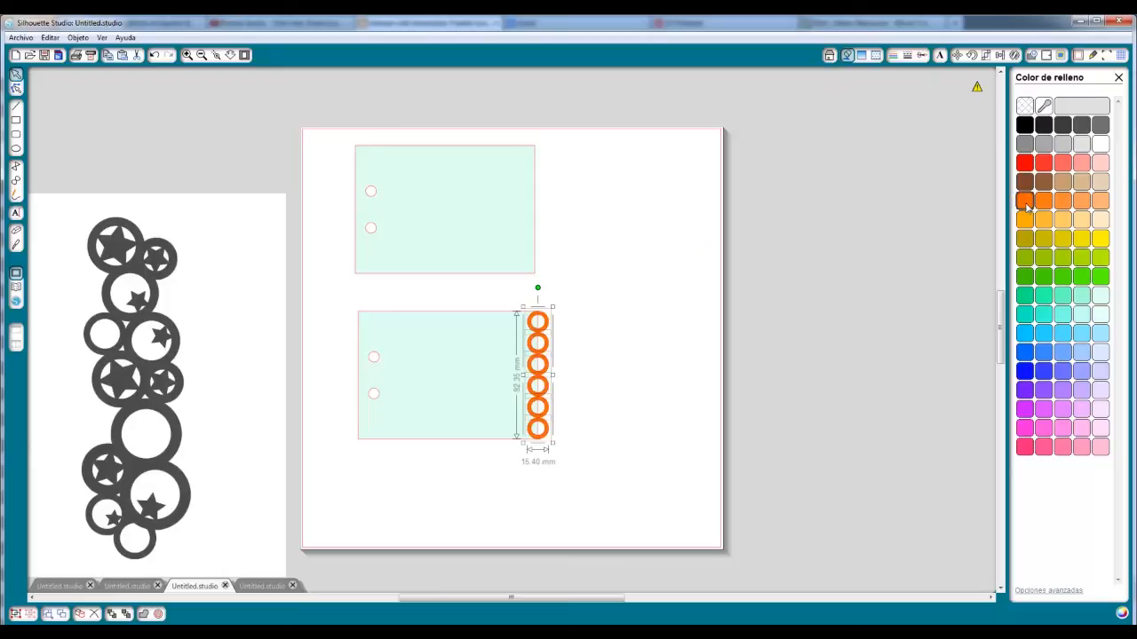
{"action": "left_click", "coordinate": [673, 348]}
{"action": "left_click", "coordinate": [538, 432]}
{"action": "left_click", "coordinate": [1083, 334]}
{"action": "left_click", "coordinate": [649, 339]}
Weld the column of rings to the lower card to form a decorative edge
{"action": "left_click_drag", "start_coordinate": [611, 263], "coordinate": [338, 515]}
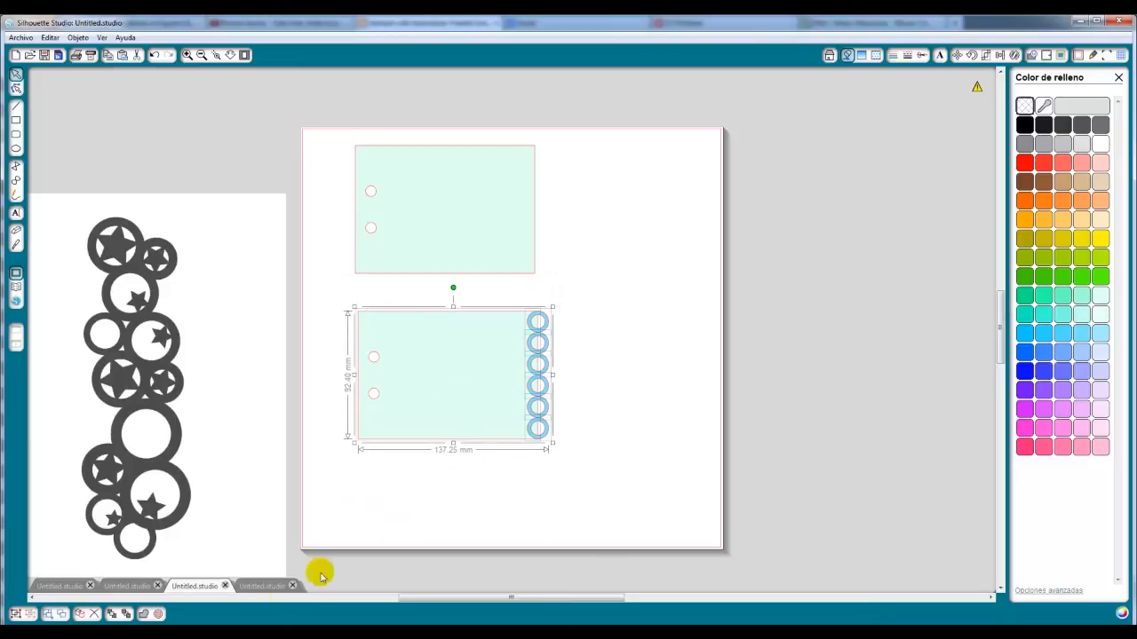
{"action": "left_click", "coordinate": [144, 615]}
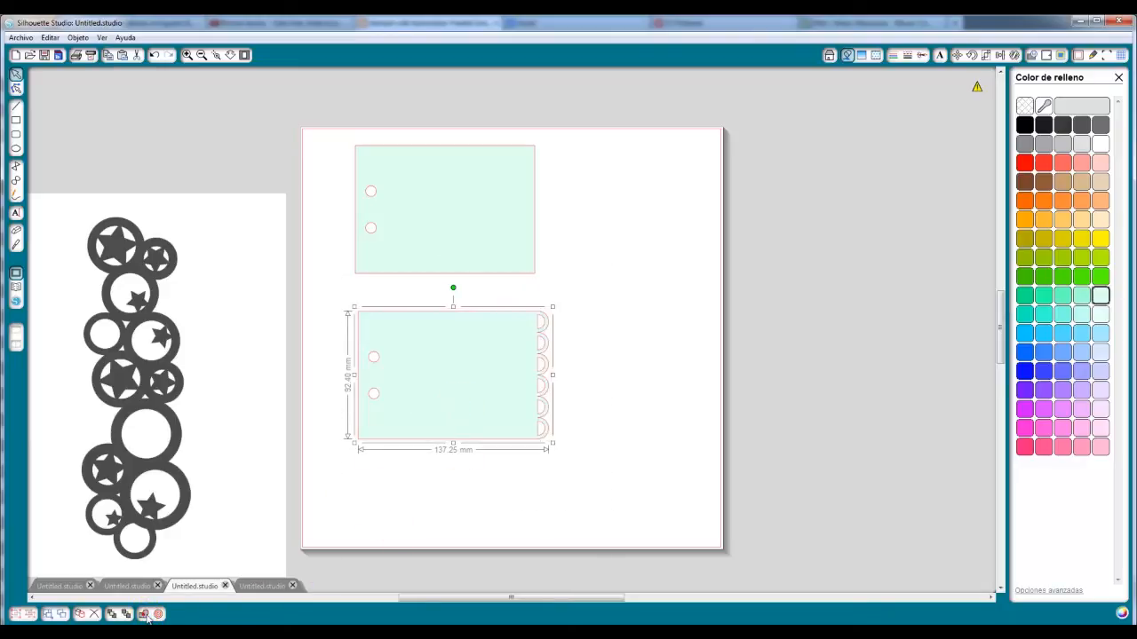
{"action": "left_click", "coordinate": [616, 459]}
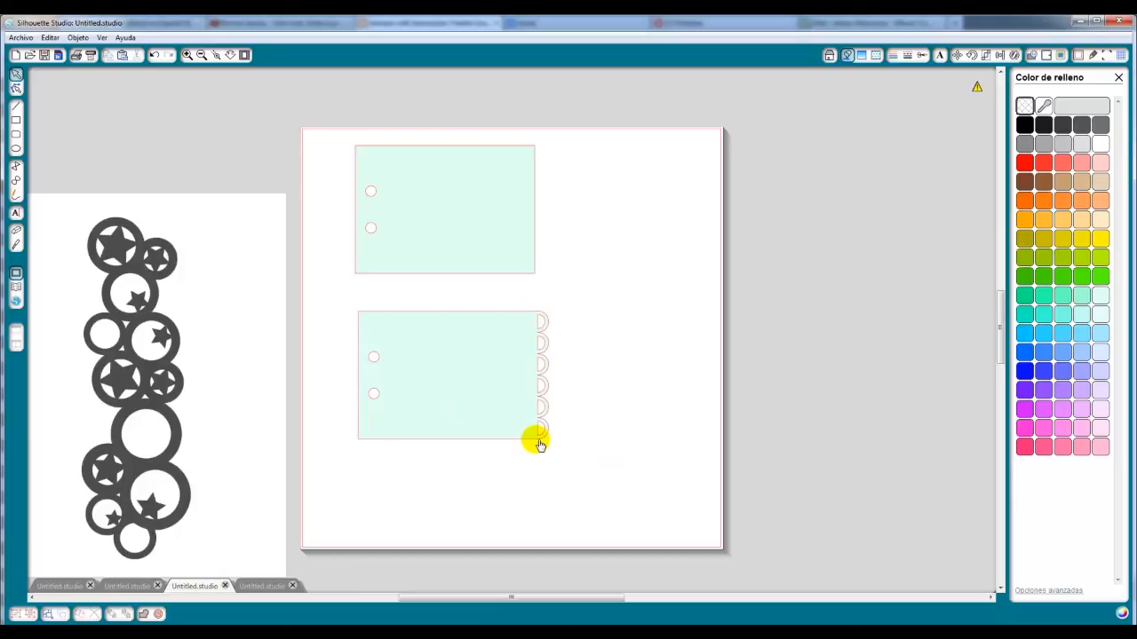
Move the upper card down so that it sits just above the ring-edged card
{"action": "left_click", "coordinate": [489, 218]}
{"action": "left_click_drag", "start_coordinate": [489, 219], "coordinate": [502, 243]}
{"action": "left_click", "coordinate": [609, 177]}
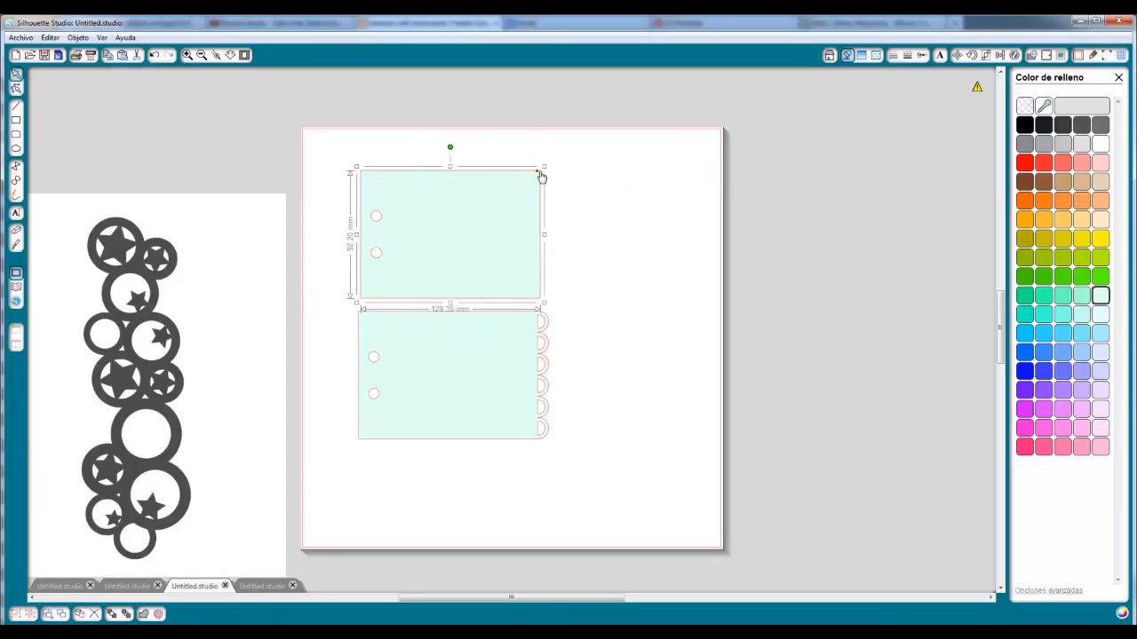
Widen the upper card by moving both of its right corner points to the right in point editing
{"action": "double_click", "coordinate": [537, 170]}
{"action": "left_click", "coordinate": [539, 172]}
{"action": "left_click", "coordinate": [542, 300], "text": "shift"}
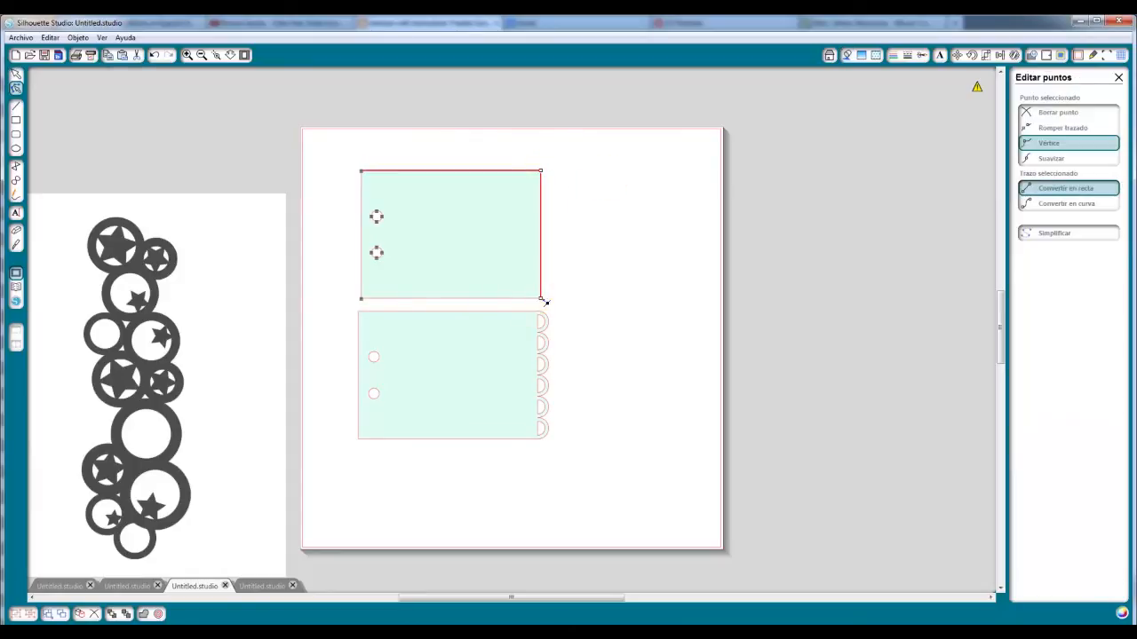
{"action": "key", "text": "Right"}
{"action": "key", "text": "Right"}
{"action": "key", "text": "Right"}
{"action": "key", "text": "Right"}
{"action": "key", "text": "Right"}
{"action": "key", "text": "Right"}
{"action": "key", "text": "Right"}
{"action": "key", "text": "Right"}
{"action": "key", "text": "Right"}
{"action": "key", "text": "Right"}
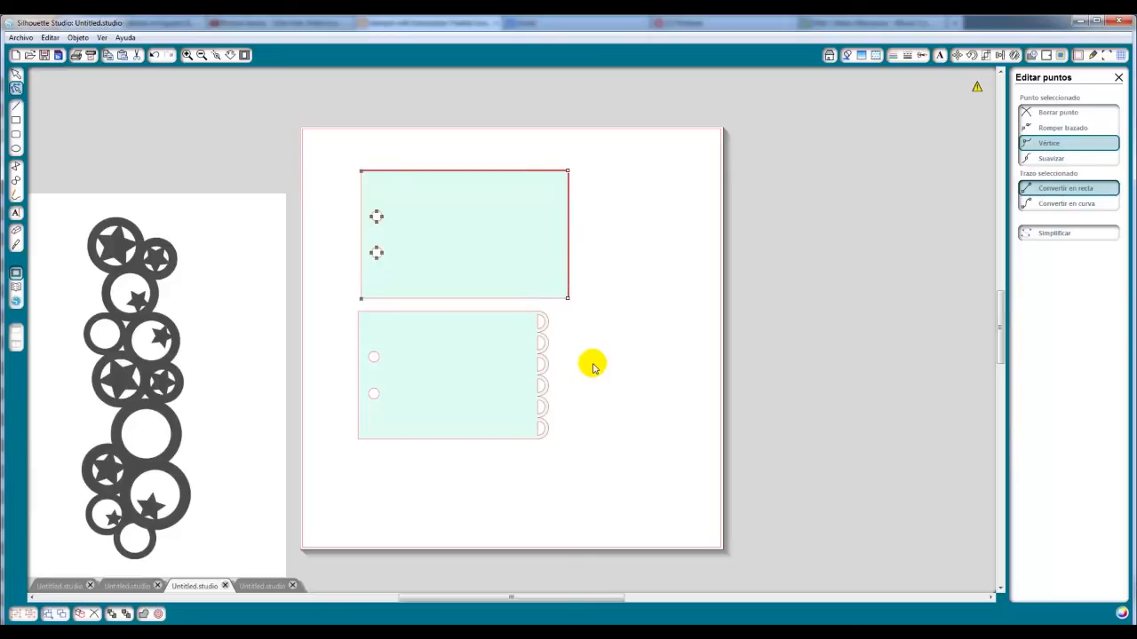
{"action": "left_click", "coordinate": [593, 367]}
Draw a square of about 17.10 mm beside the lower card and rotate it 45 degrees into a diamond
{"action": "left_click", "coordinate": [15, 120]}
{"action": "left_click_drag", "start_coordinate": [588, 366], "coordinate": [614, 398]}
{"action": "left_click", "coordinate": [614, 392]}
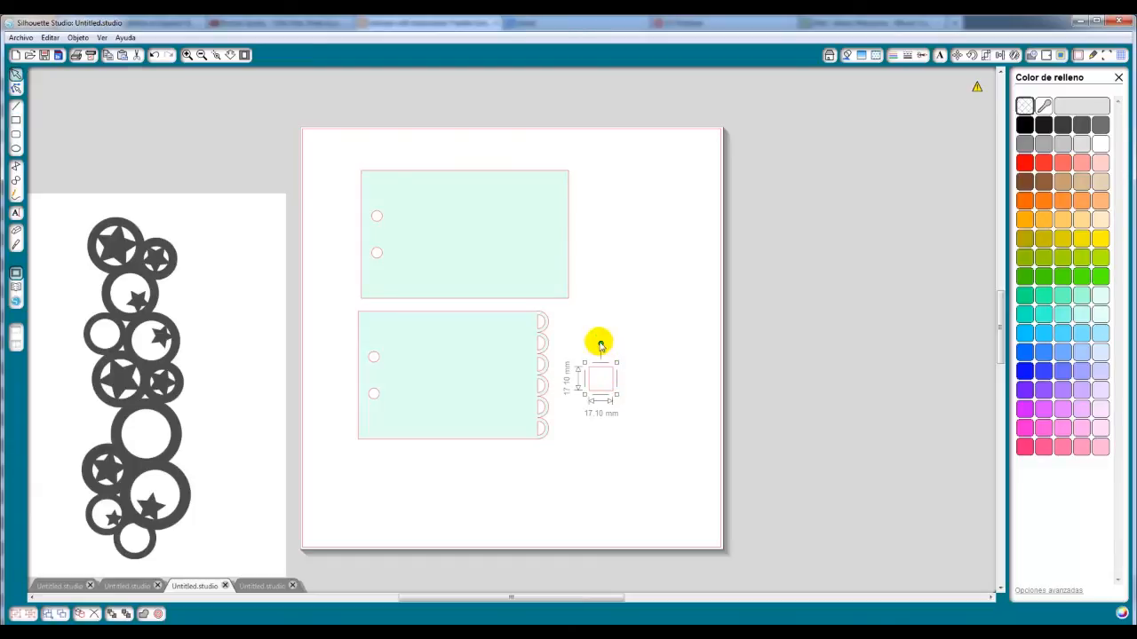
{"action": "left_click_drag", "start_coordinate": [604, 338], "coordinate": [626, 357]}
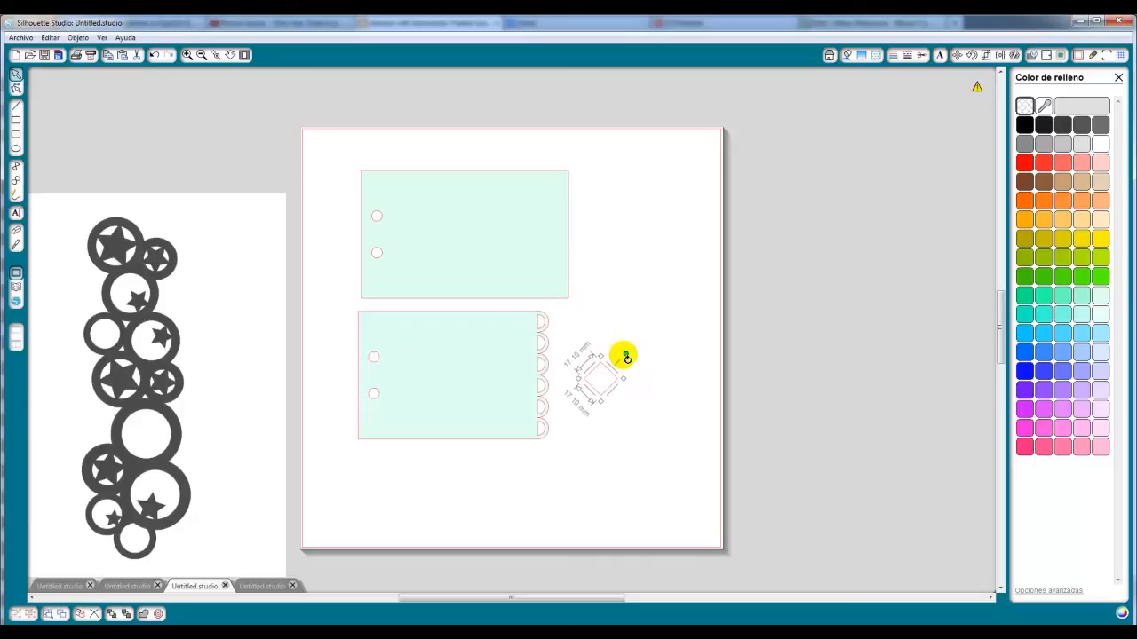
Create an internal offset of the diamond at a distance of 3 mm
{"action": "left_click", "coordinate": [1045, 56]}
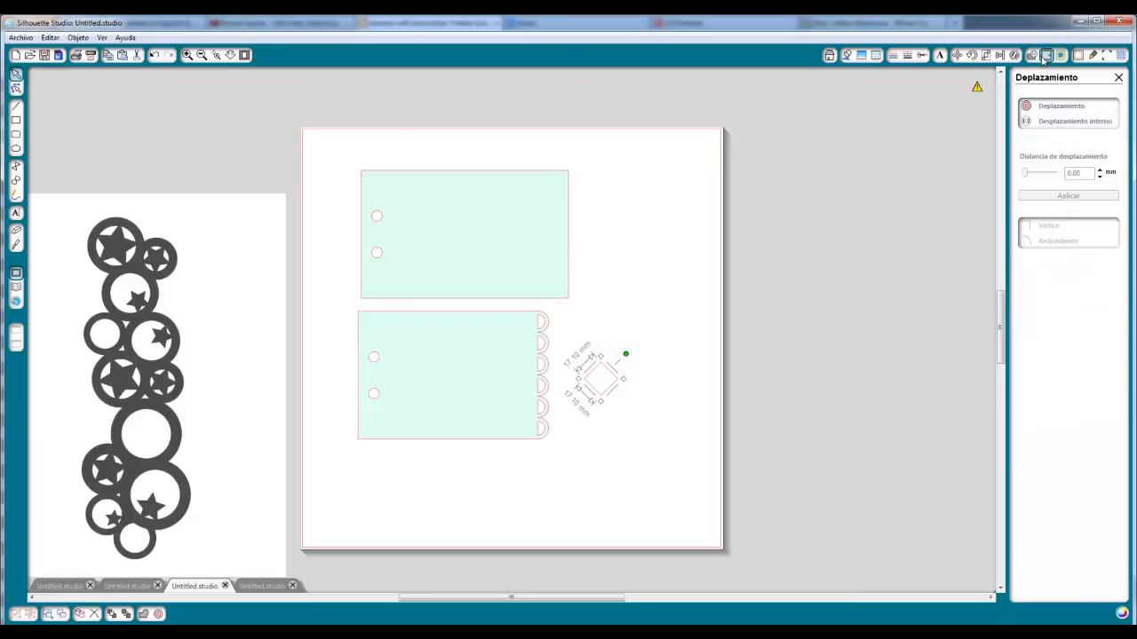
{"action": "left_click", "coordinate": [1046, 108]}
{"action": "type", "text": "3"}
{"action": "key", "text": "Return"}
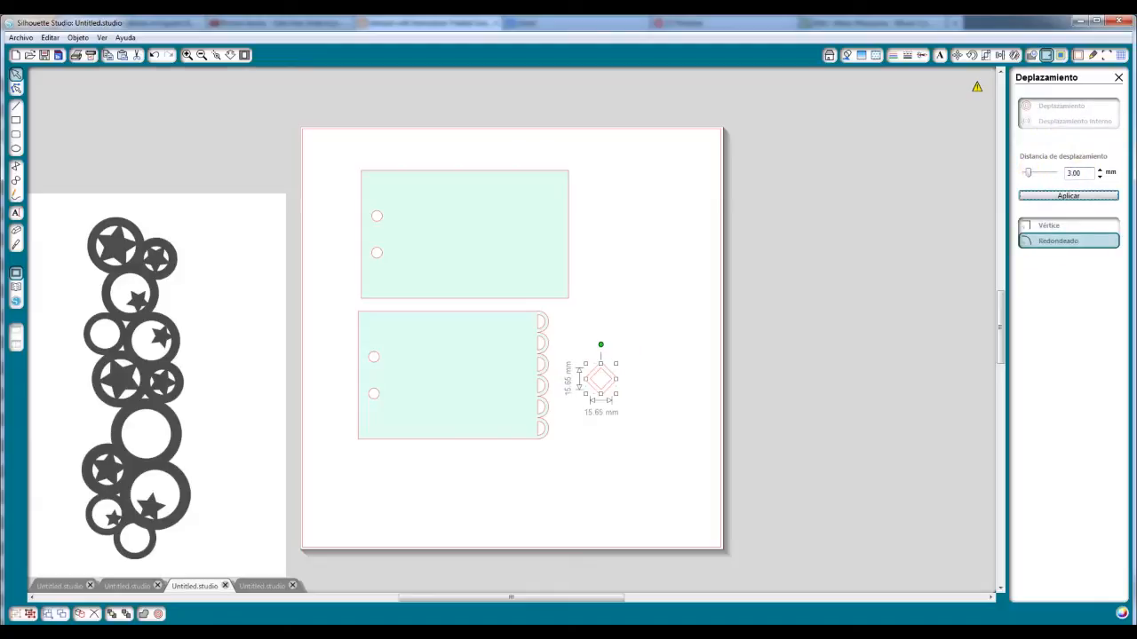
{"action": "left_click", "coordinate": [1062, 195]}
Make a compound path from the outer and inner diamonds so the inner one becomes a hole
{"action": "left_click", "coordinate": [649, 370]}
{"action": "left_click_drag", "start_coordinate": [593, 437], "coordinate": [578, 441]}
{"action": "left_click", "coordinate": [1031, 56]}
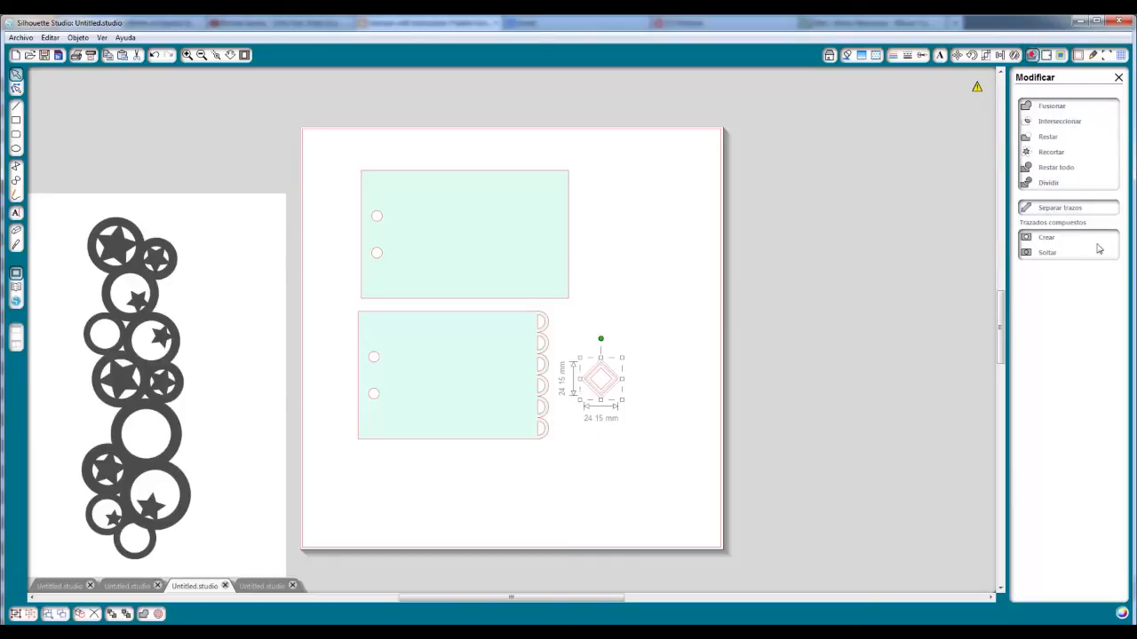
{"action": "left_click", "coordinate": [1044, 237]}
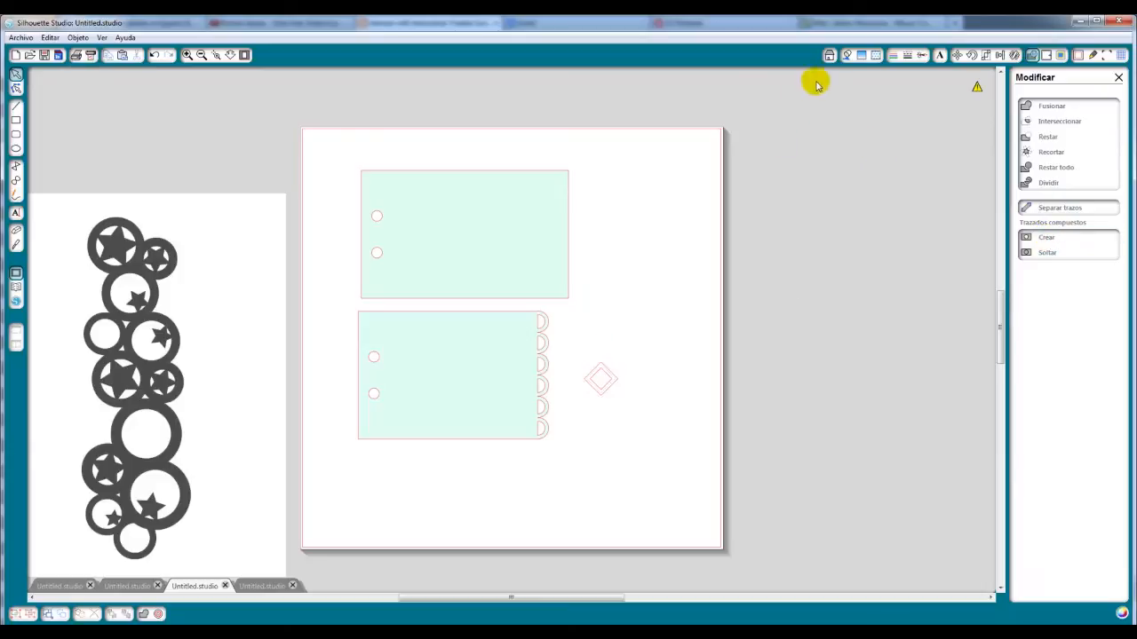
Fill the hollow diamond with blue and move it up slightly, beside the top of the lower card
{"action": "left_click_drag", "start_coordinate": [660, 334], "coordinate": [546, 447]}
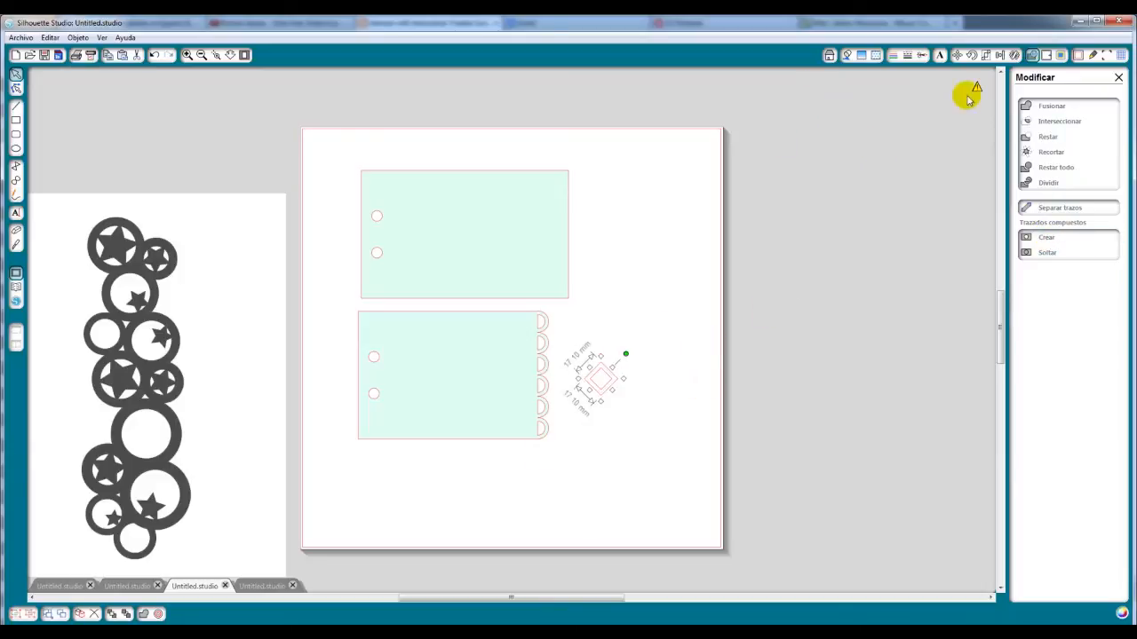
{"action": "left_click", "coordinate": [851, 55]}
{"action": "left_click", "coordinate": [1043, 333]}
{"action": "left_click", "coordinate": [648, 410]}
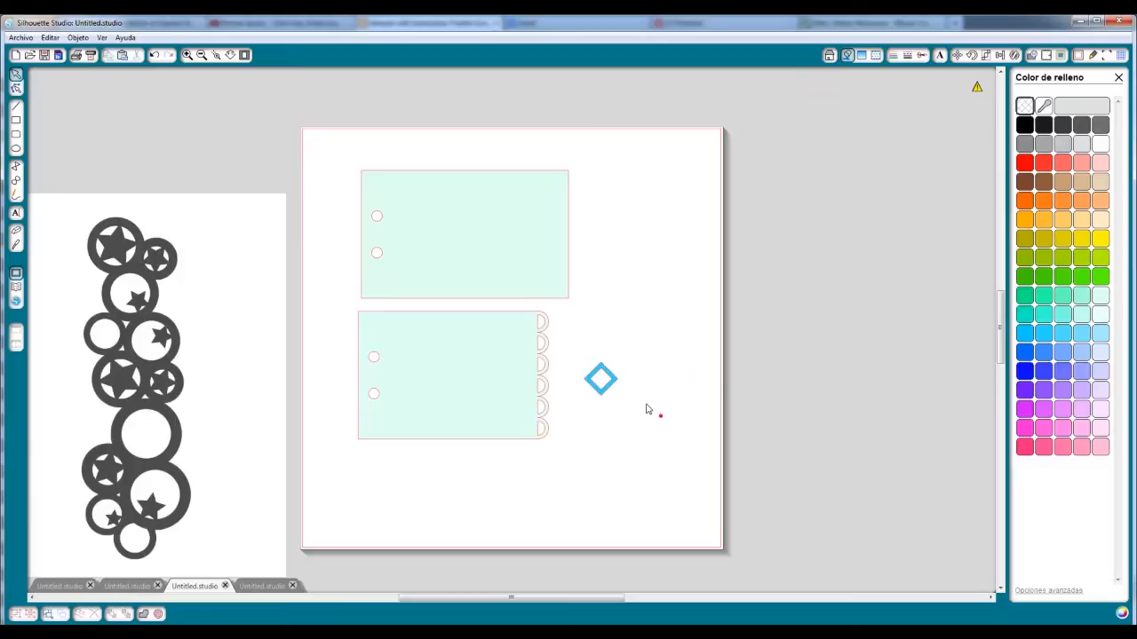
{"action": "left_click_drag", "start_coordinate": [602, 395], "coordinate": [599, 352]}
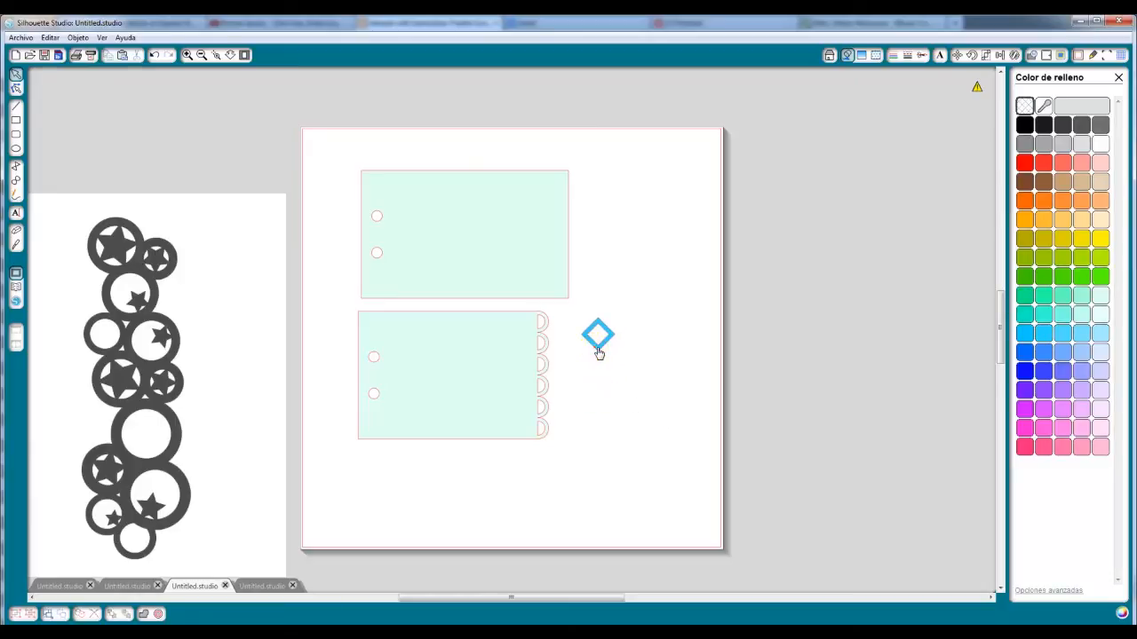
Replicate the diamond as a column of four twice and delete the bottom diamond, leaving six
{"action": "left_click", "coordinate": [1013, 55]}
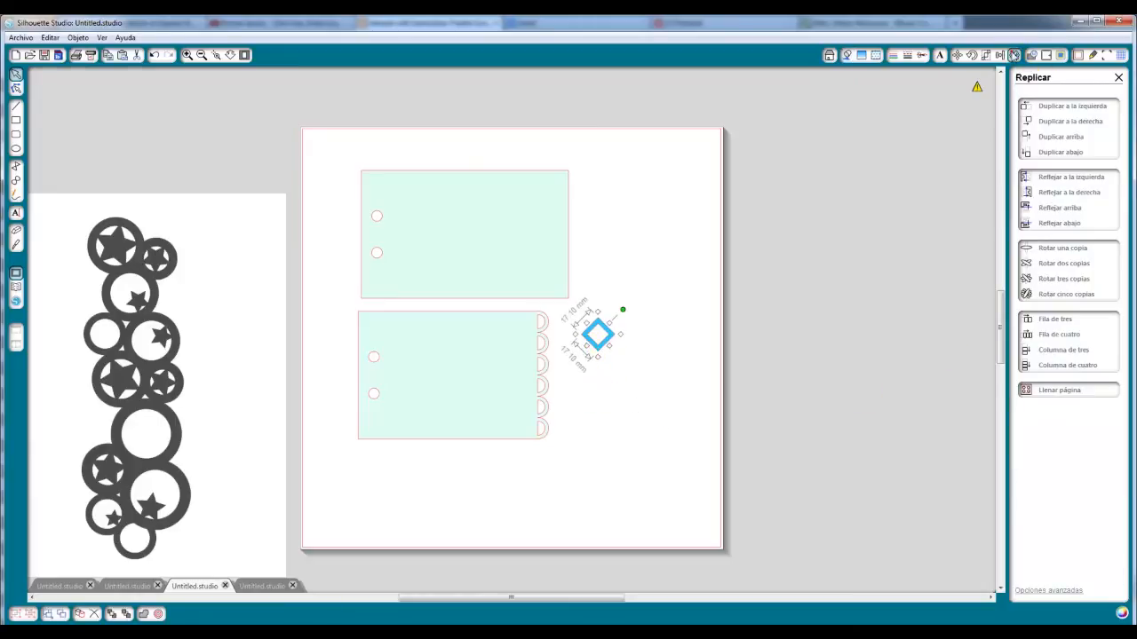
{"action": "left_click", "coordinate": [1060, 368]}
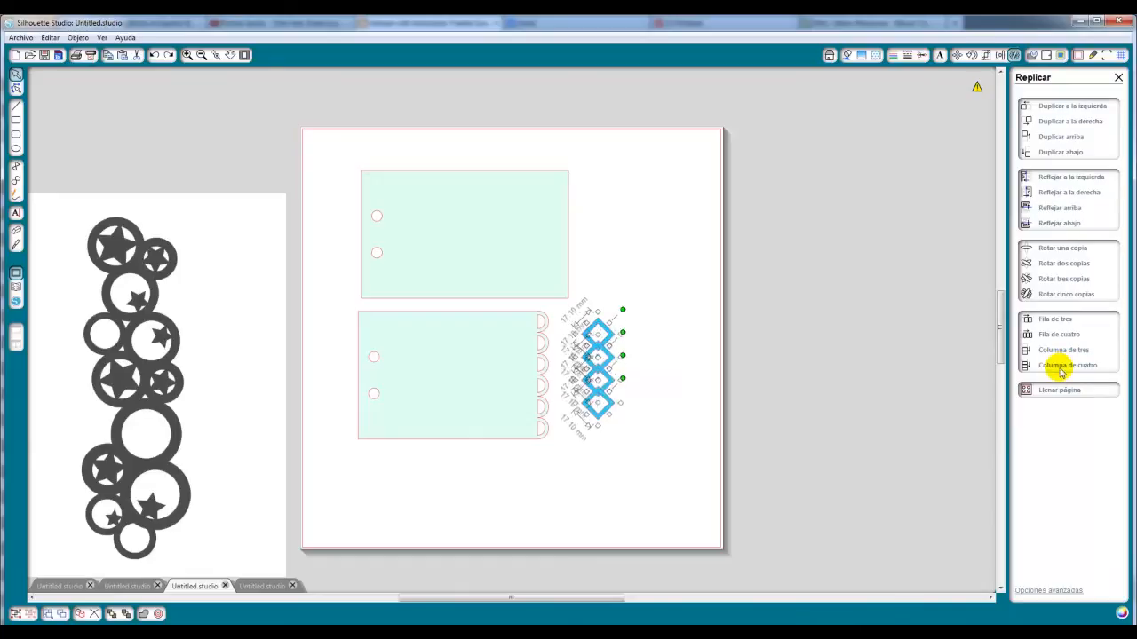
{"action": "left_click", "coordinate": [1060, 368]}
{"action": "left_click", "coordinate": [720, 445]}
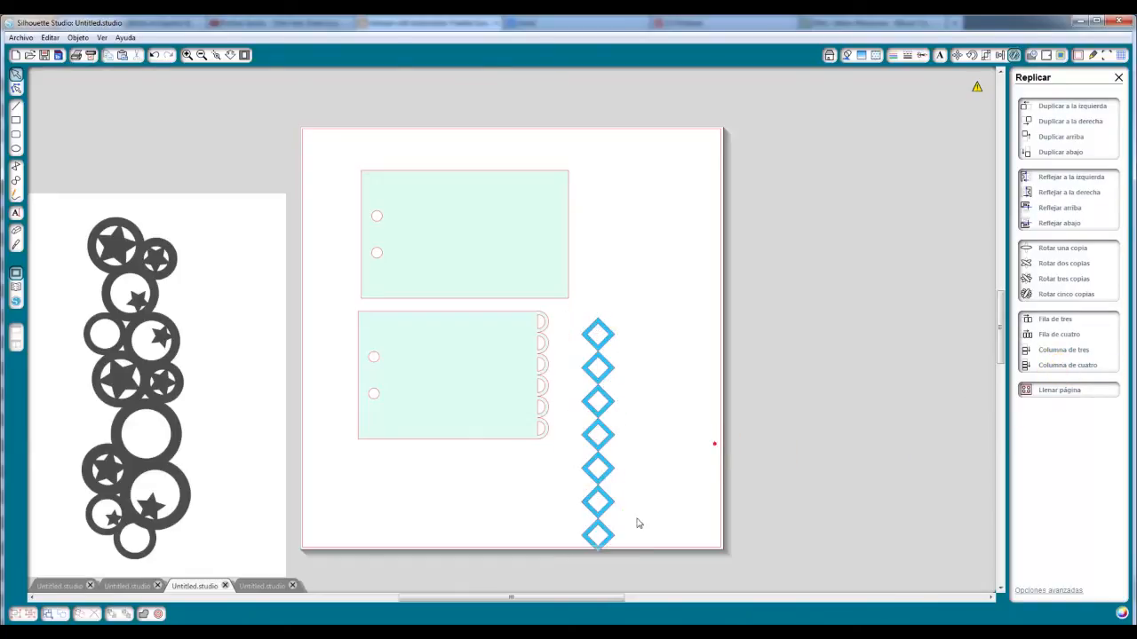
{"action": "left_click", "coordinate": [588, 538]}
{"action": "key", "text": "Delete"}
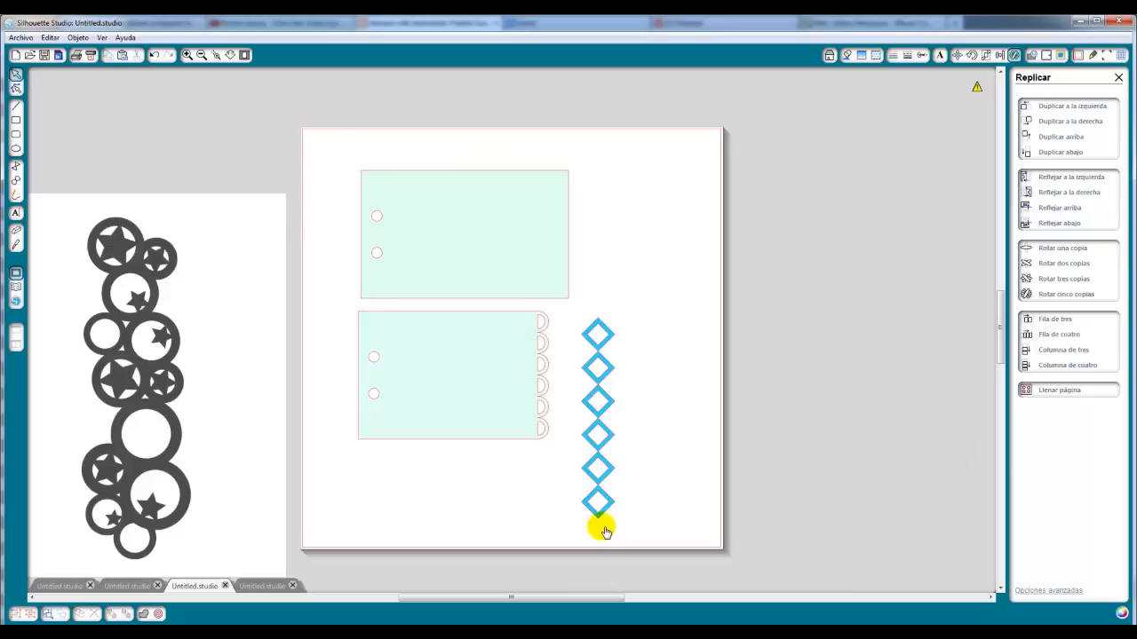
Move the whole column of diamonds over the upper card's right edge, with its top level with the card's top
{"action": "left_click_drag", "start_coordinate": [582, 532], "coordinate": [569, 527]}
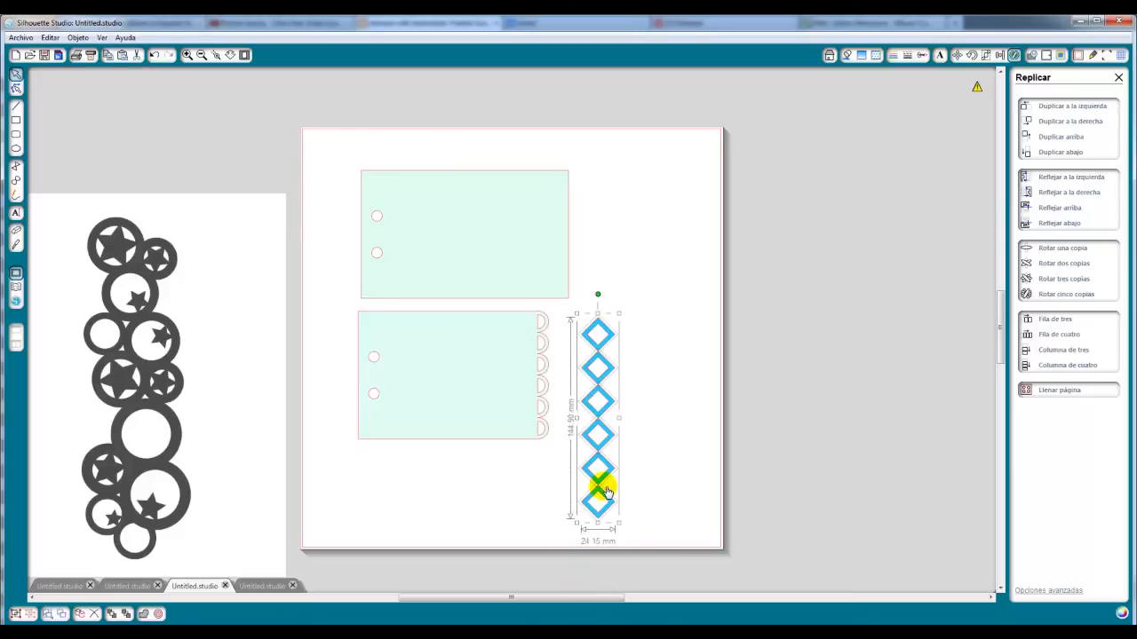
{"action": "left_click_drag", "start_coordinate": [610, 439], "coordinate": [606, 367]}
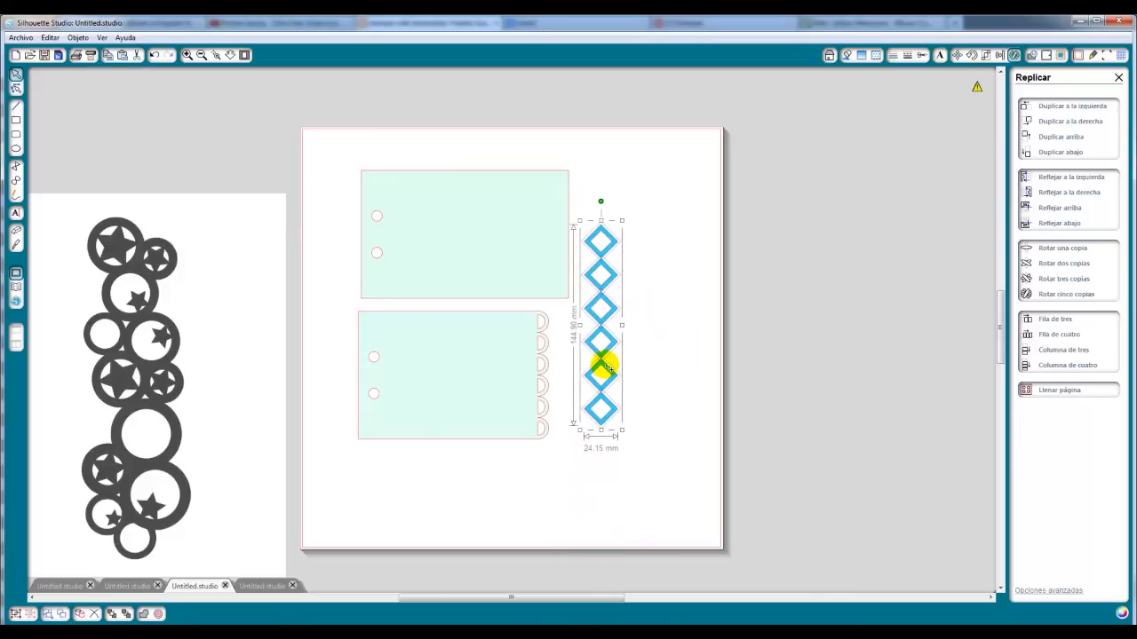
{"action": "left_click_drag", "start_coordinate": [604, 295], "coordinate": [568, 229]}
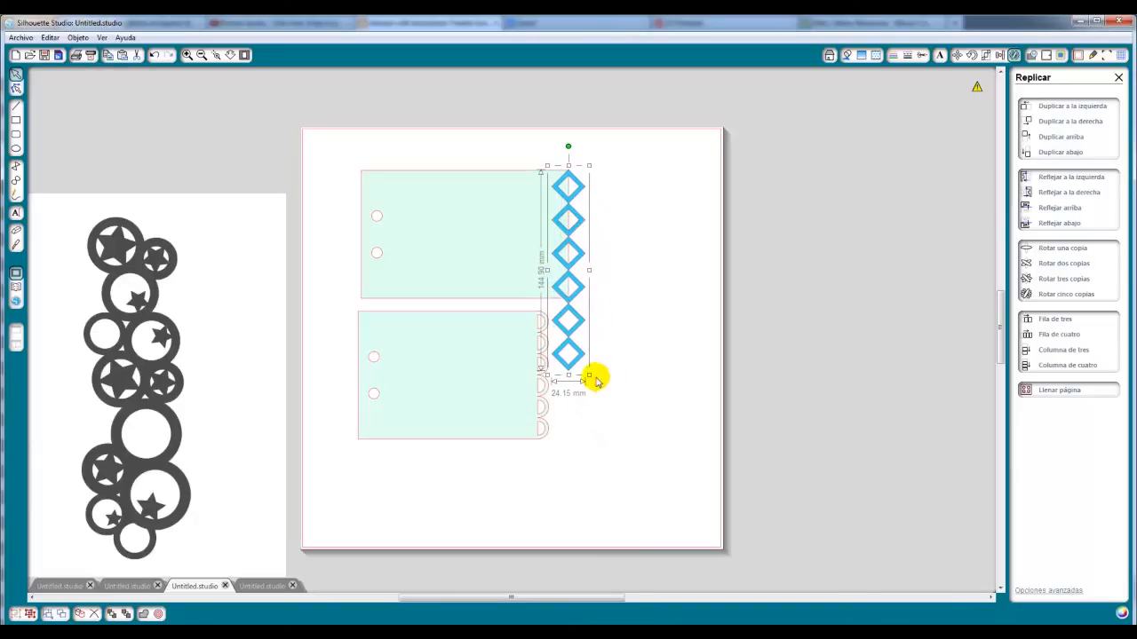
Scale the diamond column proportionally to about 93 mm high, matching the upper card's height, and shift it right so it is centred on the card's right edge
{"action": "left_click_drag", "start_coordinate": [590, 376], "coordinate": [578, 307]}
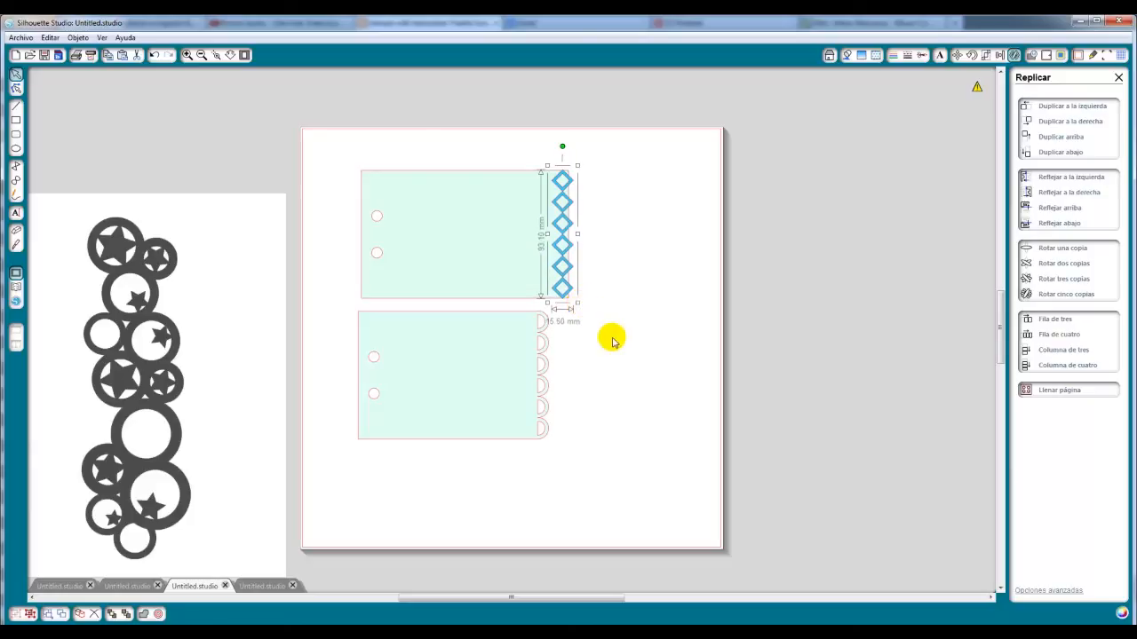
{"action": "key", "text": "Right"}
{"action": "key", "text": "Right"}
{"action": "key", "text": "Right"}
{"action": "key", "text": "Right"}
{"action": "key", "text": "Right"}
{"action": "key", "text": "Right"}
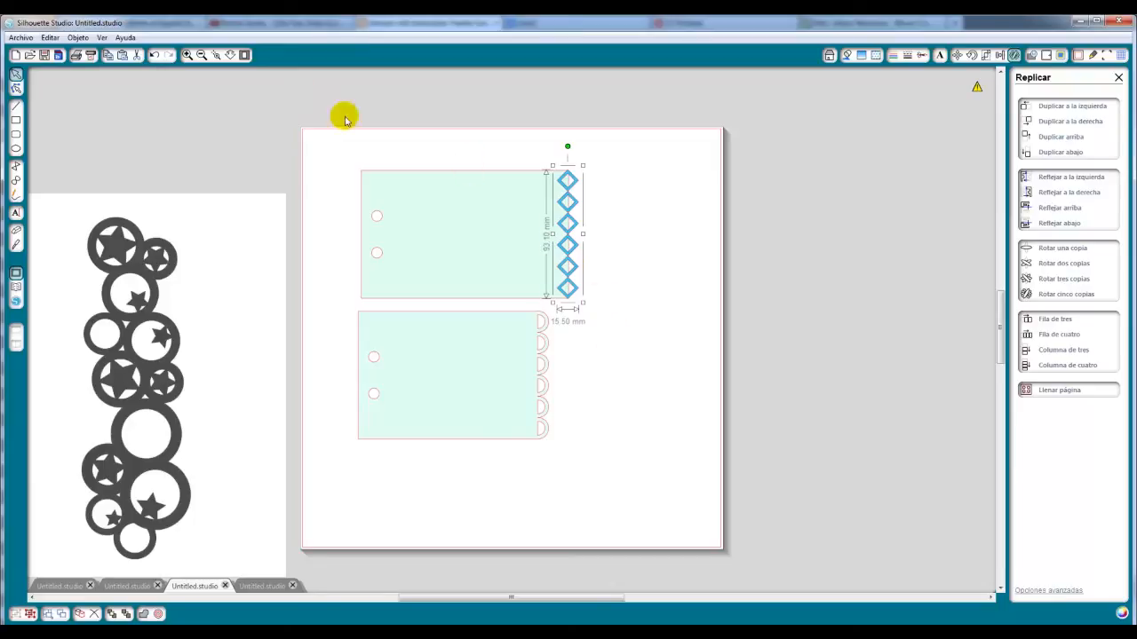
Weld the column of hollow diamonds to the upper card
{"action": "left_click_drag", "start_coordinate": [669, 134], "coordinate": [305, 289]}
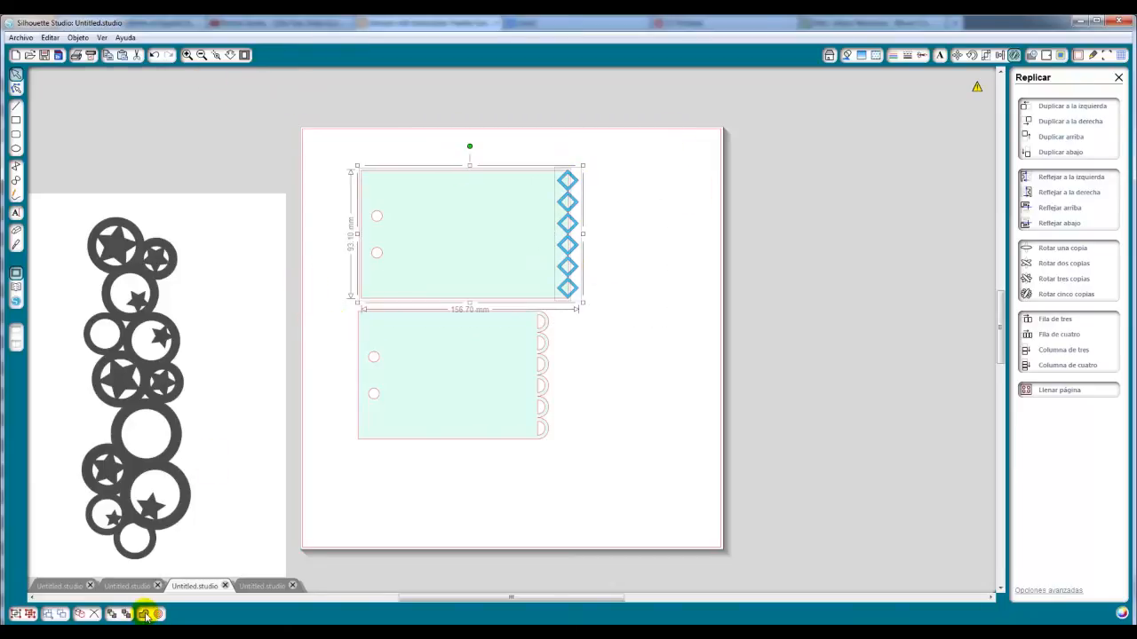
{"action": "left_click", "coordinate": [145, 613]}
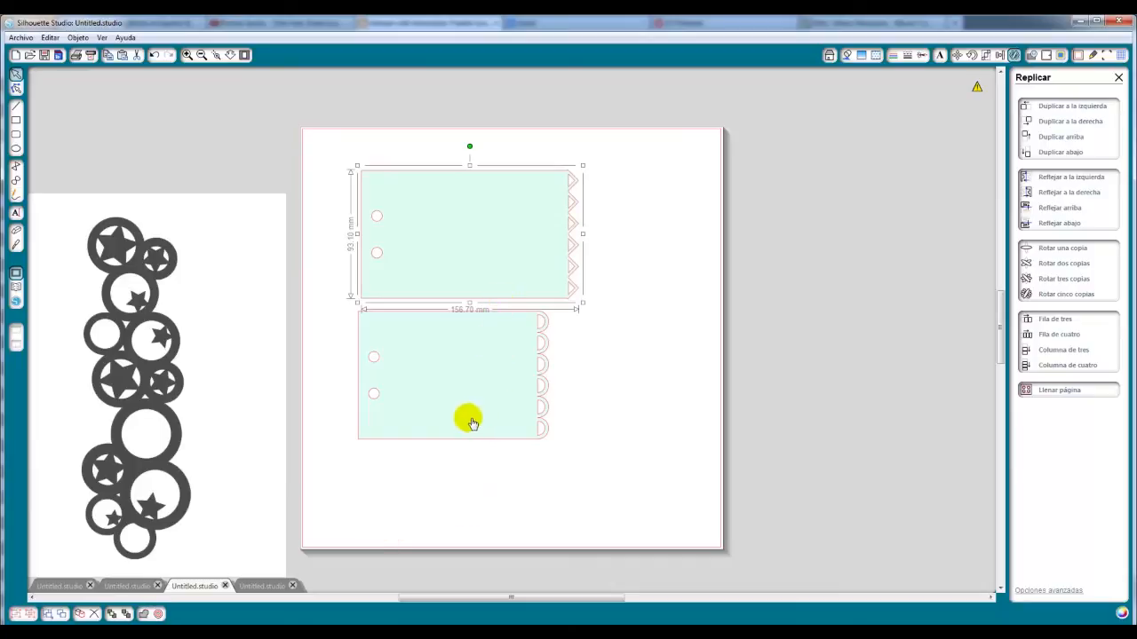
Fill the lower card with the ring edge with a medium turquoise green
{"action": "left_click", "coordinate": [472, 423]}
{"action": "left_click", "coordinate": [847, 55]}
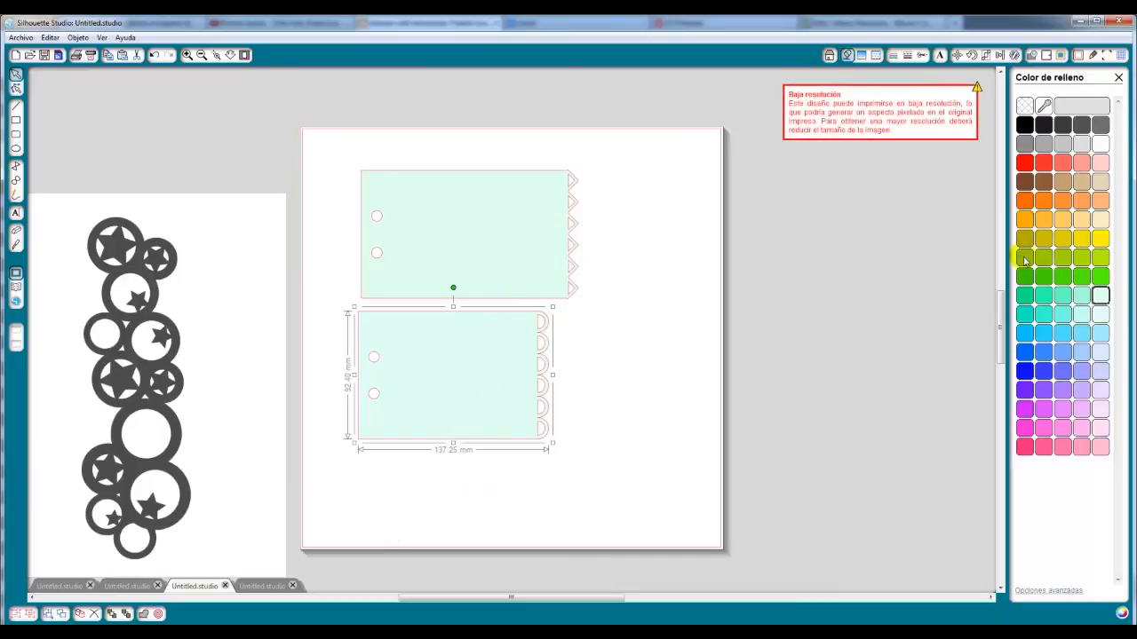
{"action": "left_click", "coordinate": [1062, 296]}
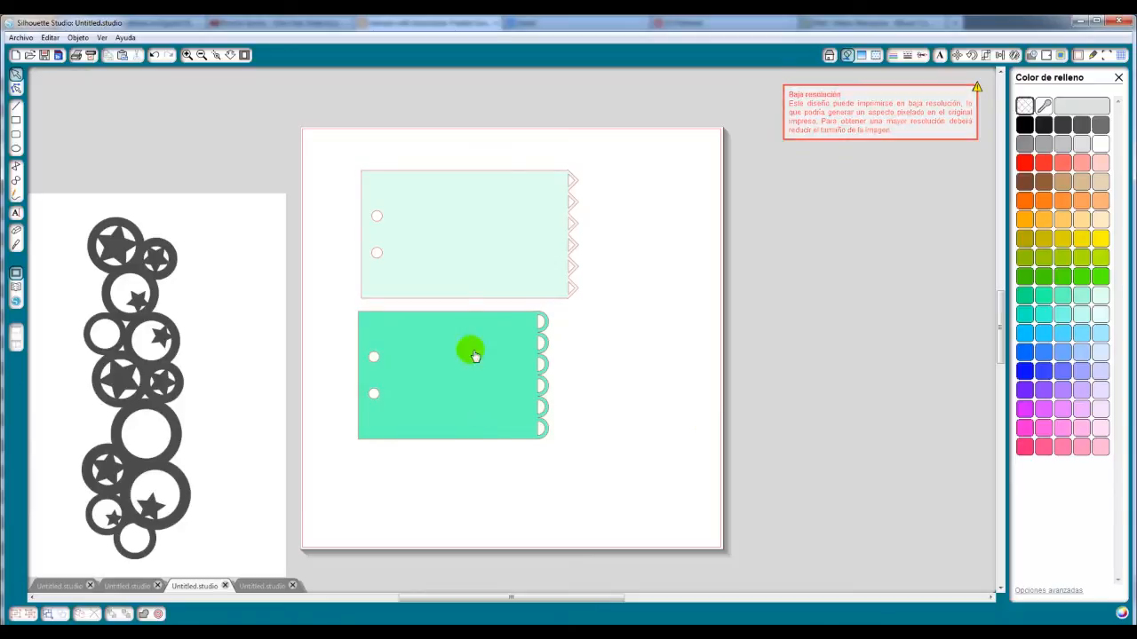
Left-align the two cards and centre them on each other so they overlap
{"action": "left_click_drag", "start_coordinate": [302, 125], "coordinate": [703, 536]}
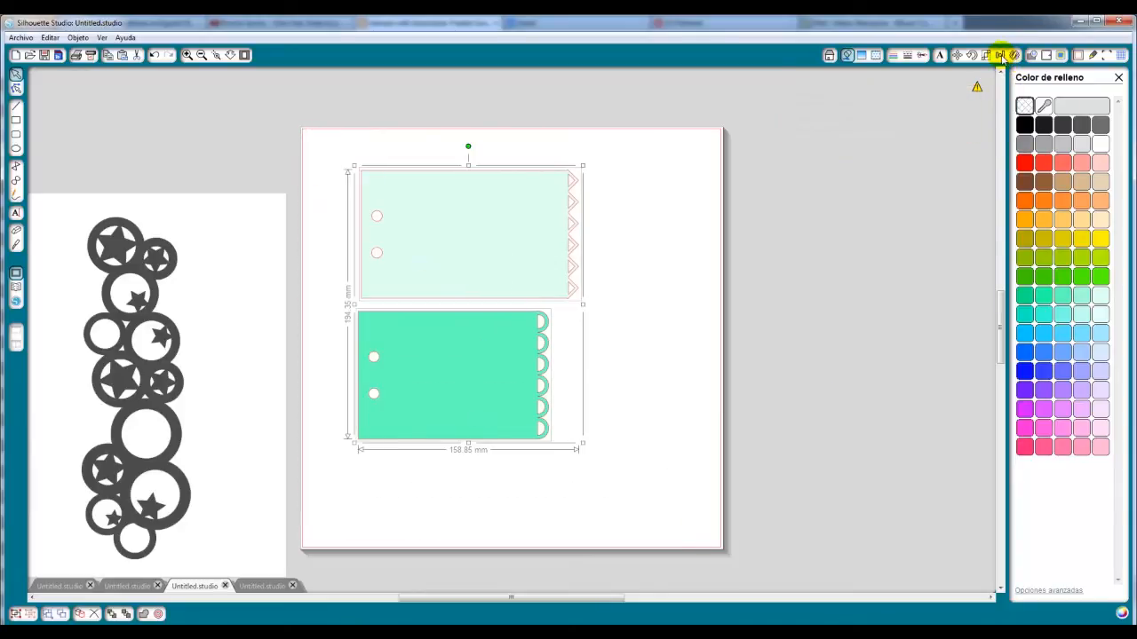
{"action": "left_click", "coordinate": [1000, 56]}
{"action": "left_click", "coordinate": [1029, 135]}
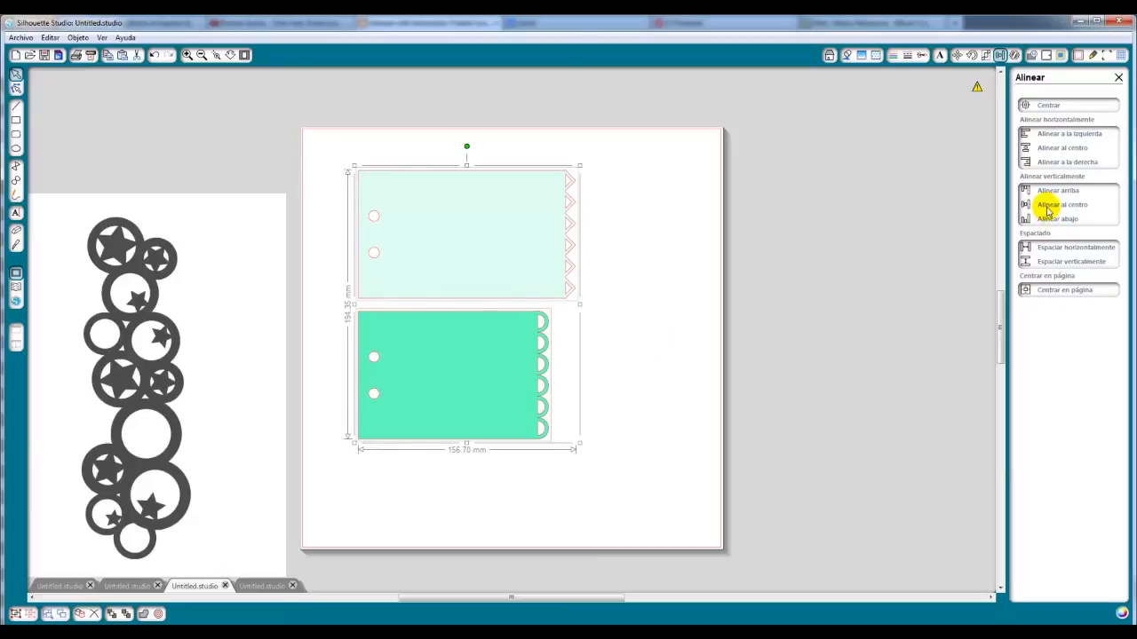
{"action": "left_click", "coordinate": [1041, 105]}
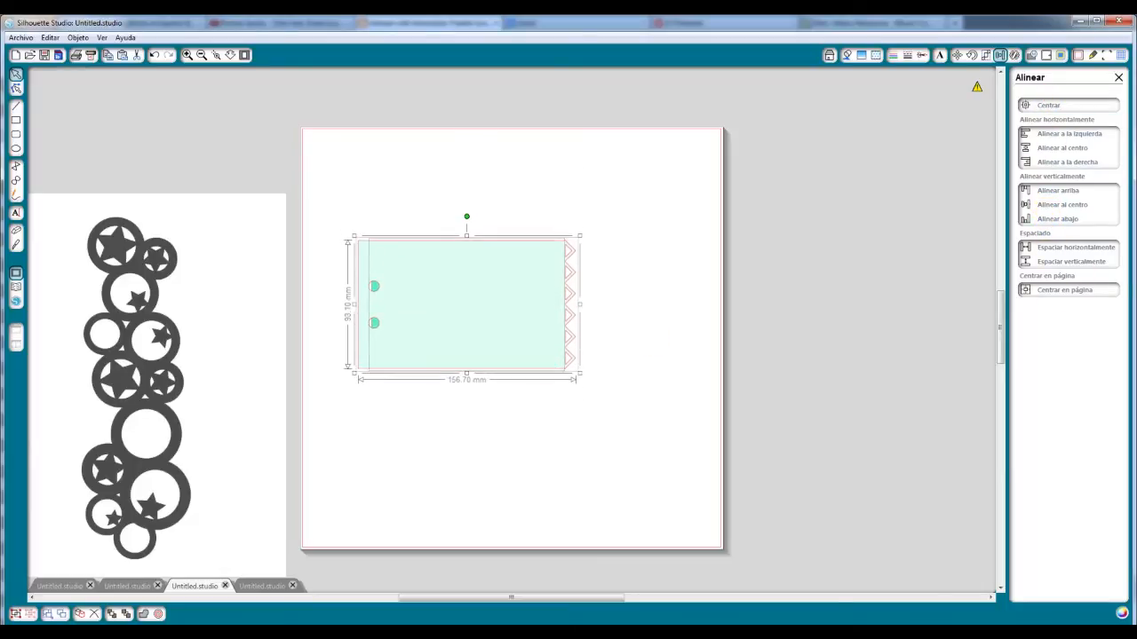
Send the pale card with the diamond edge behind the green card
{"action": "left_click", "coordinate": [700, 477]}
{"action": "left_click", "coordinate": [480, 331]}
{"action": "right_click", "coordinate": [477, 329]}
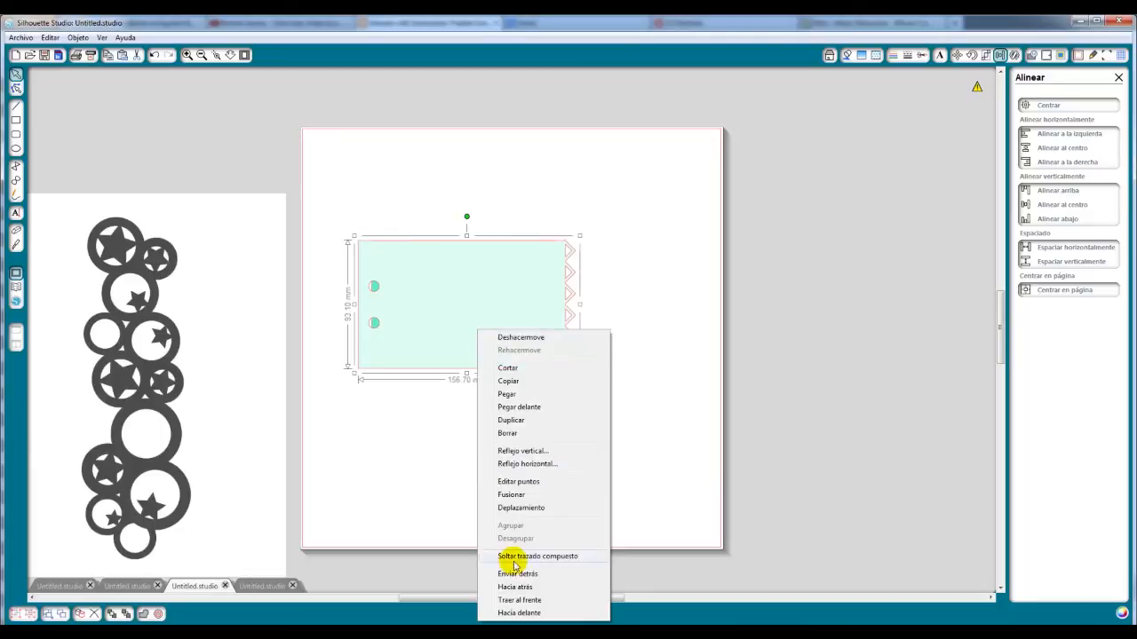
{"action": "left_click", "coordinate": [518, 574]}
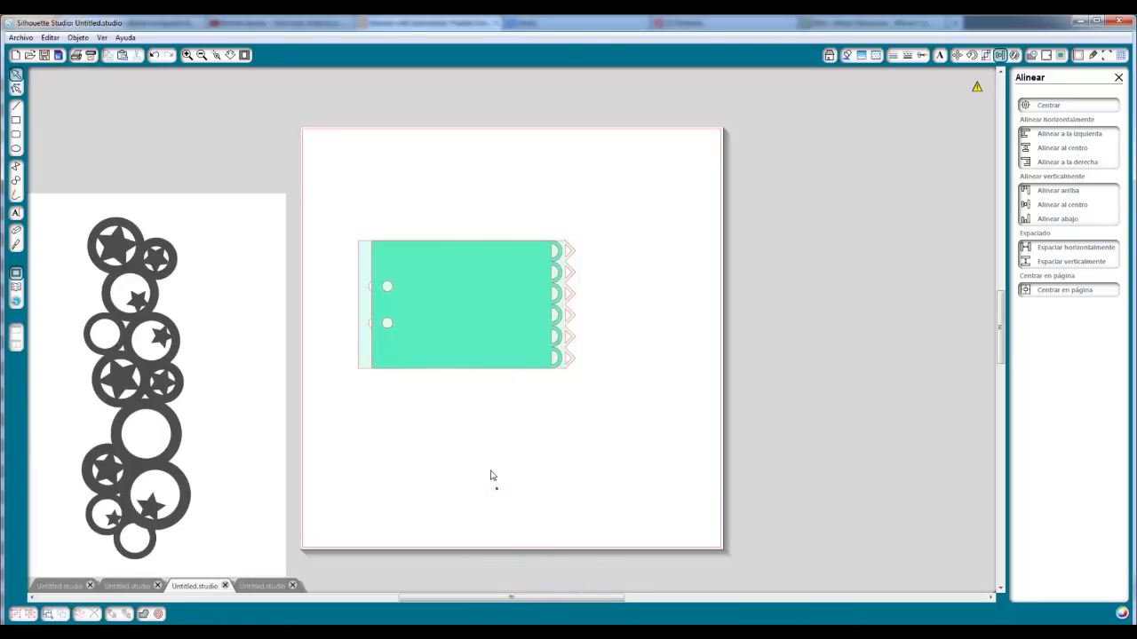
Left-align the two stacked cards so their left edges and binding holes coincide
{"action": "left_click_drag", "start_coordinate": [324, 183], "coordinate": [680, 465]}
{"action": "left_click", "coordinate": [1031, 132]}
{"action": "left_click", "coordinate": [673, 373]}
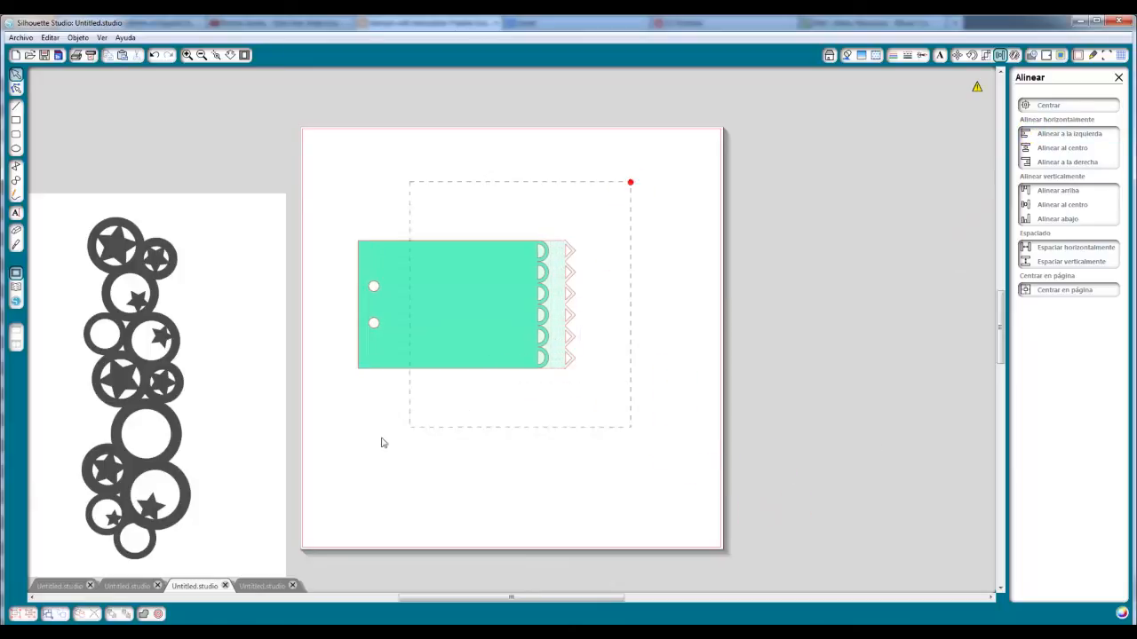
Move both stacked cards up near the top of the page and select both again
{"action": "left_click_drag", "start_coordinate": [382, 443], "coordinate": [281, 452]}
{"action": "left_click_drag", "start_coordinate": [453, 329], "coordinate": [447, 254]}
{"action": "left_click", "coordinate": [655, 374]}
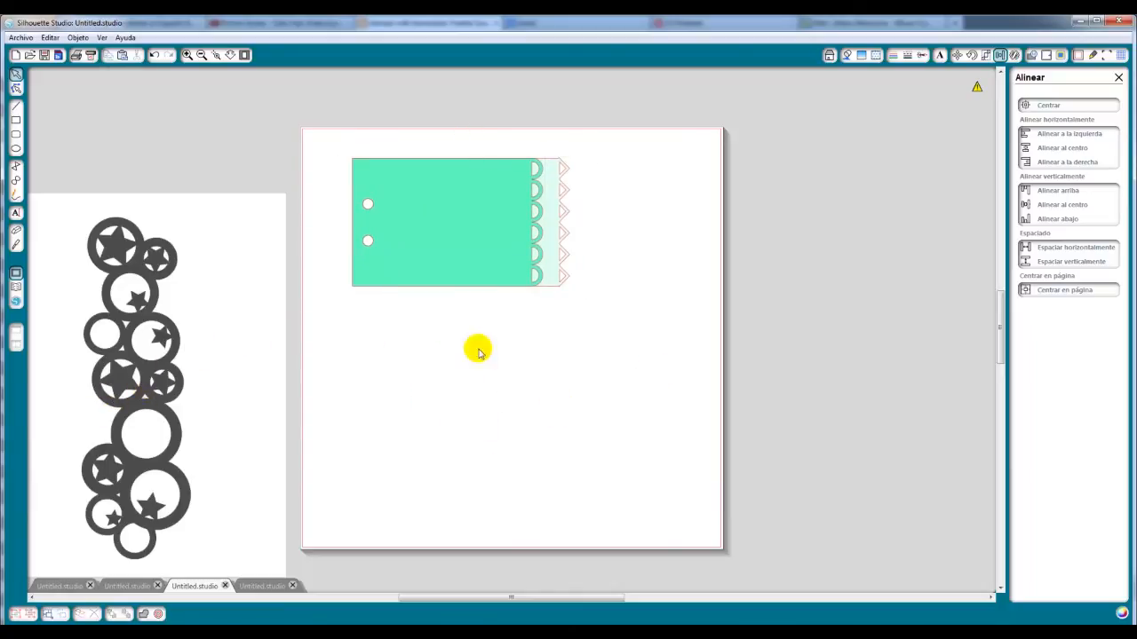
{"action": "left_click_drag", "start_coordinate": [669, 133], "coordinate": [342, 297]}
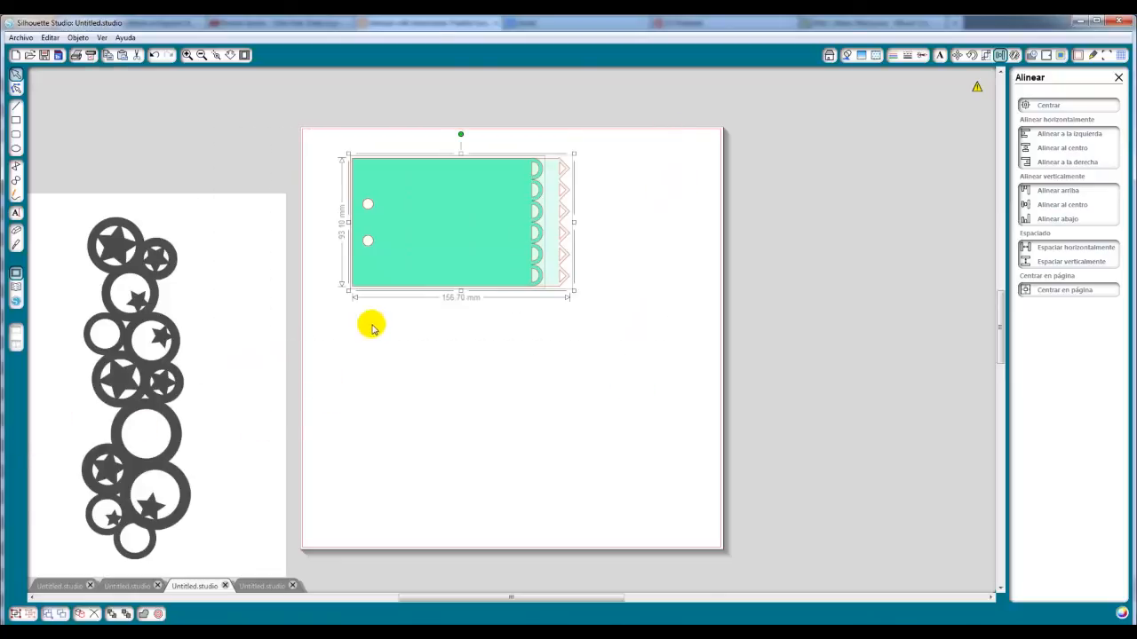